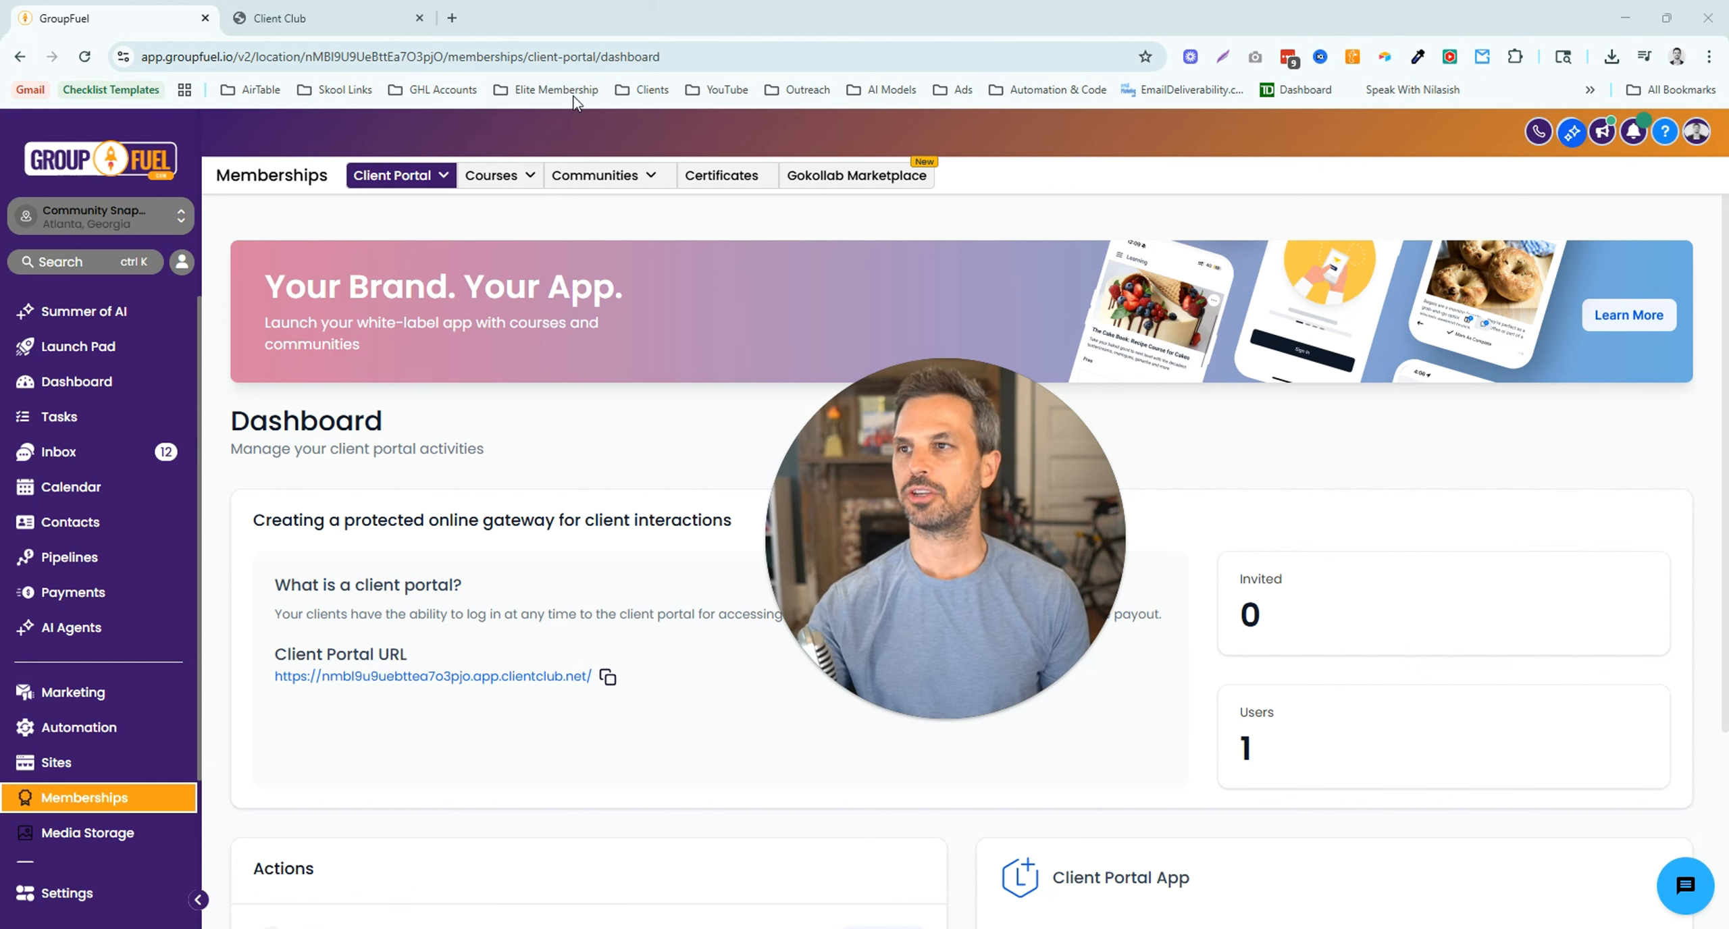
{"action": "left_click", "coordinate": [330, 29]}
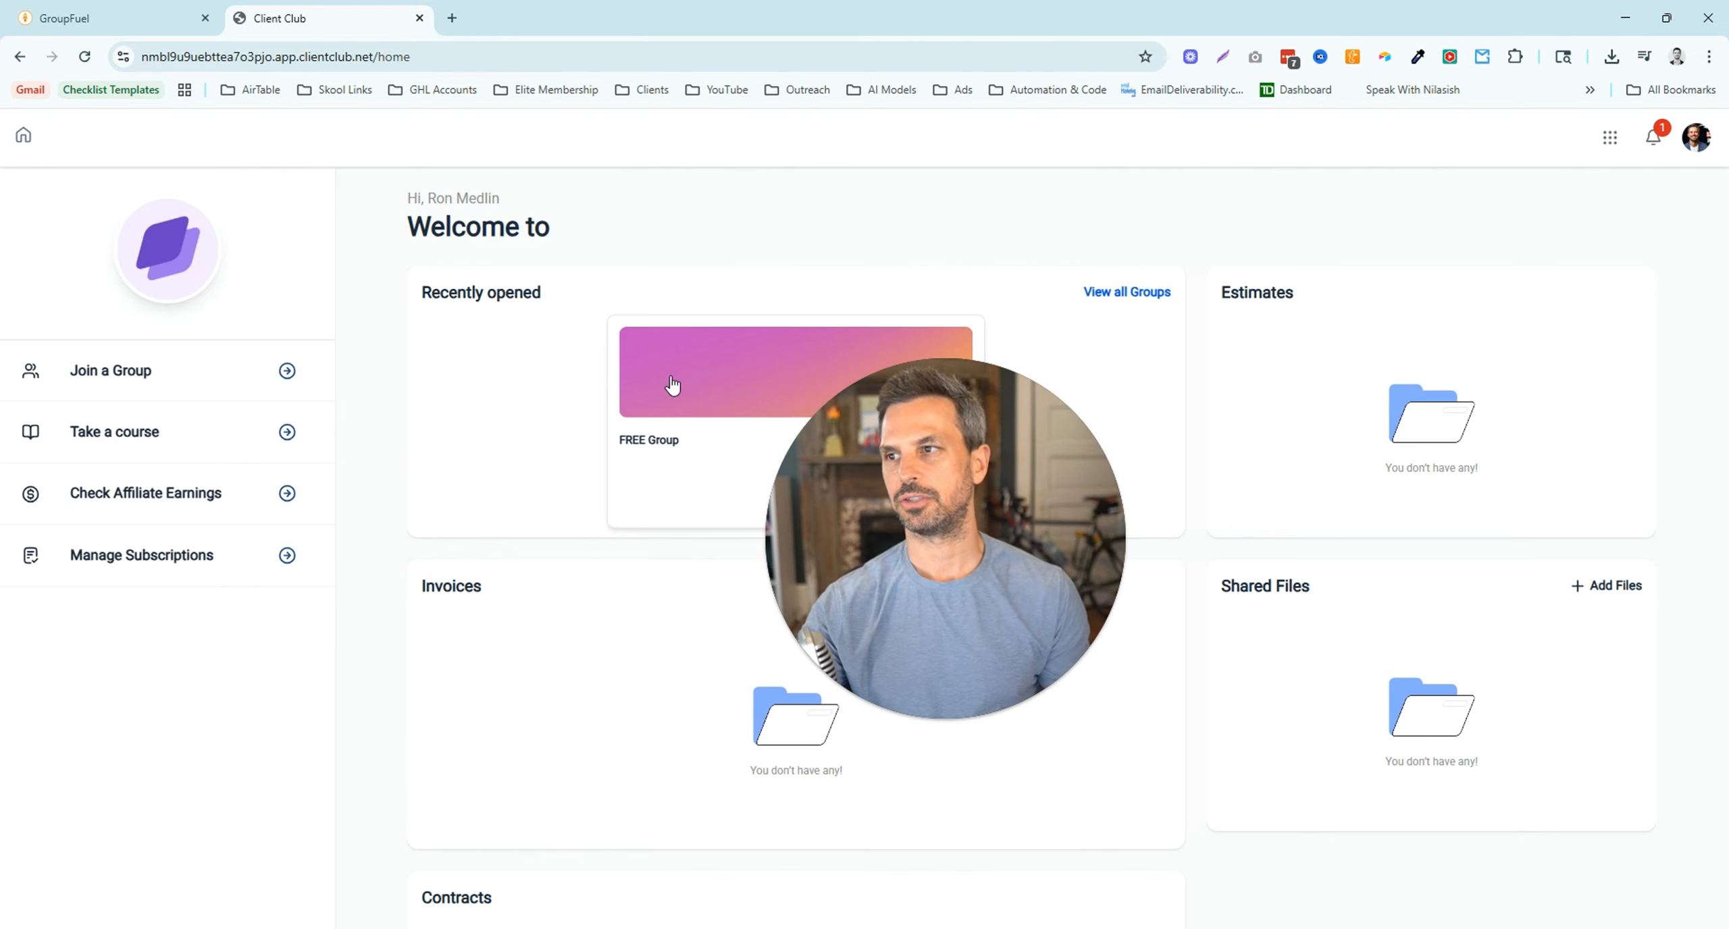
{"action": "left_click", "coordinate": [117, 24]}
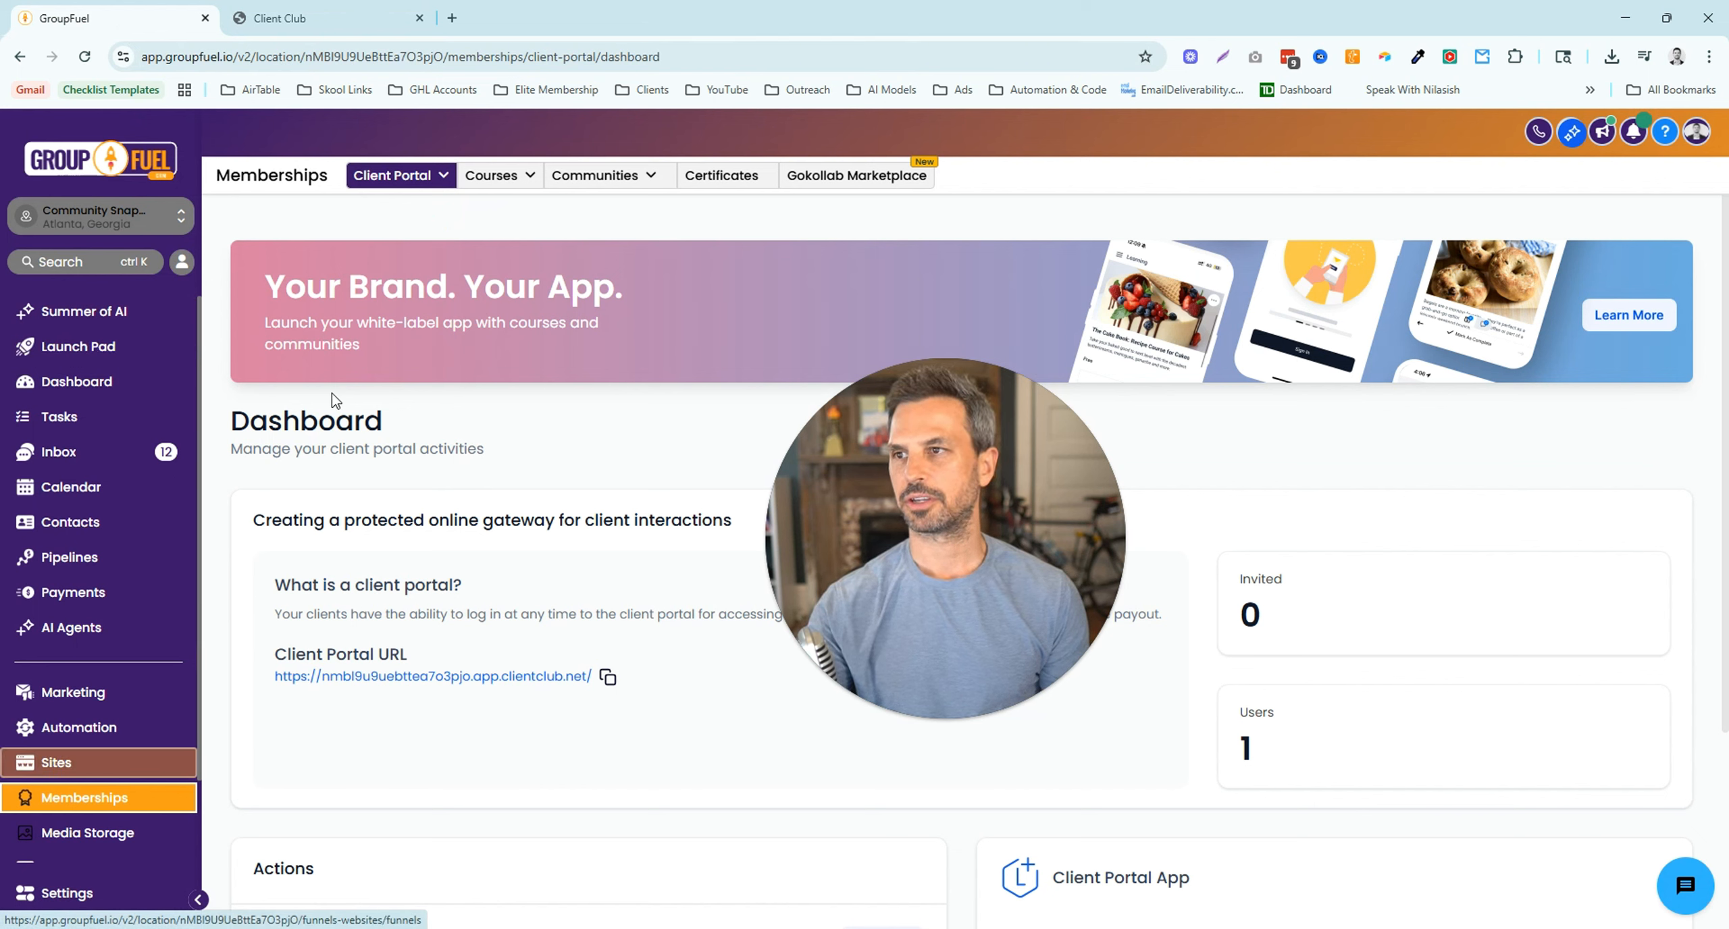
- Go to the Client Portal Settings page from the Client Portal menu
{"action": "left_click", "coordinate": [399, 180]}
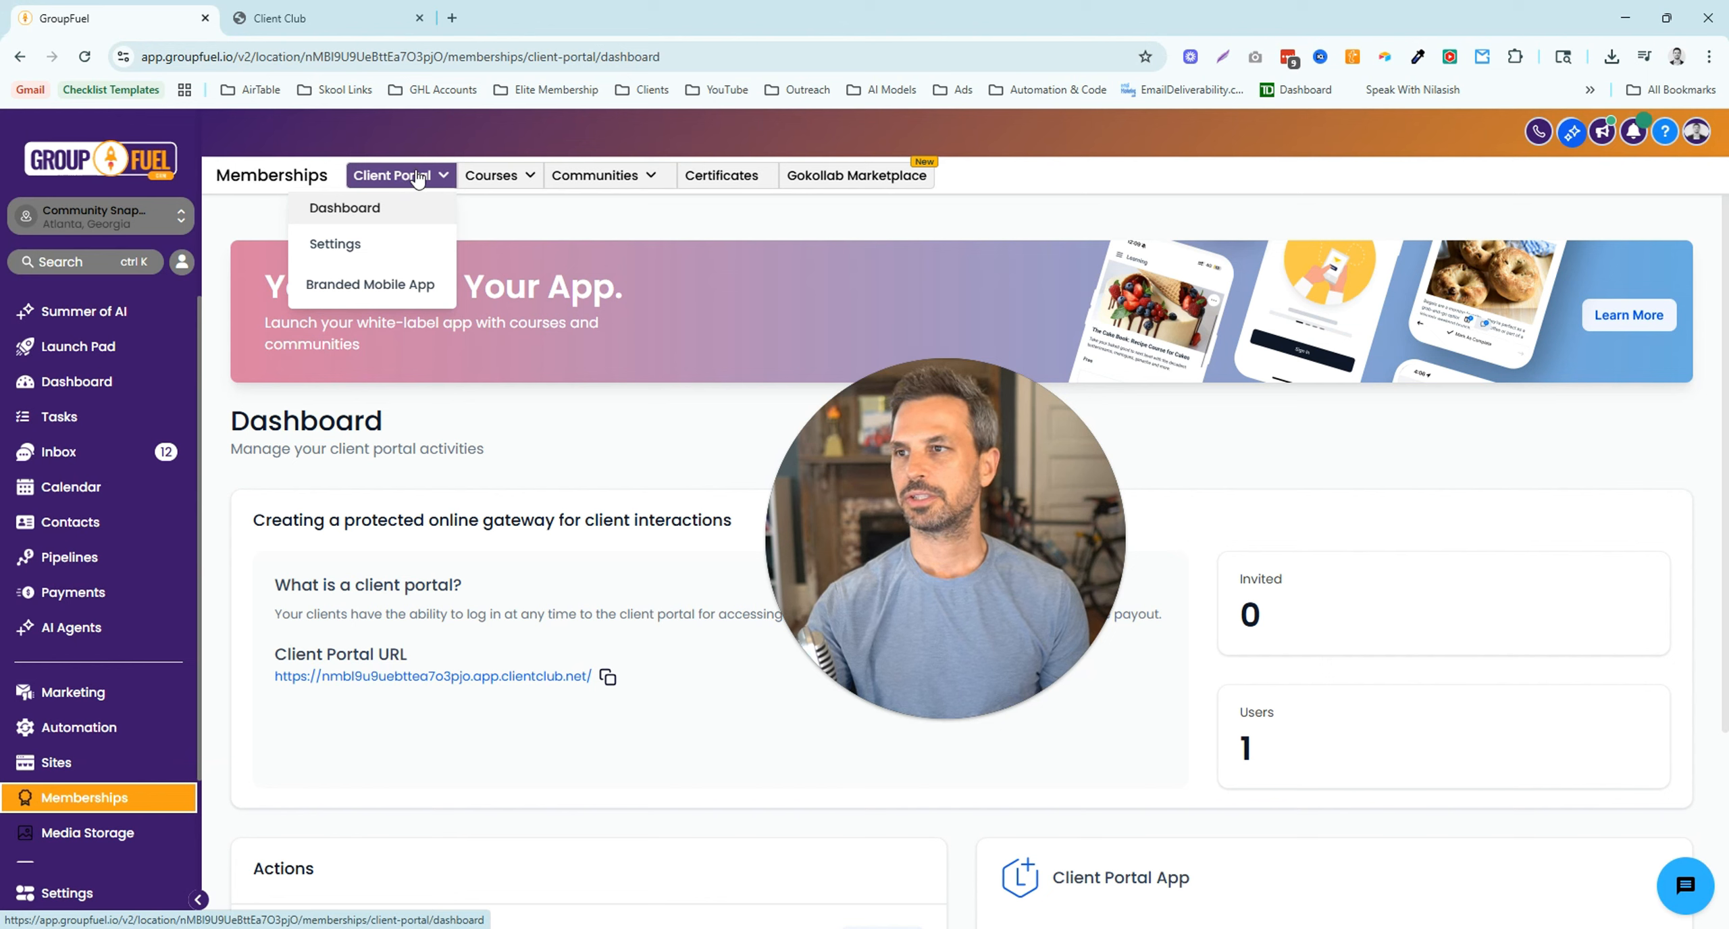
{"action": "left_click", "coordinate": [376, 223]}
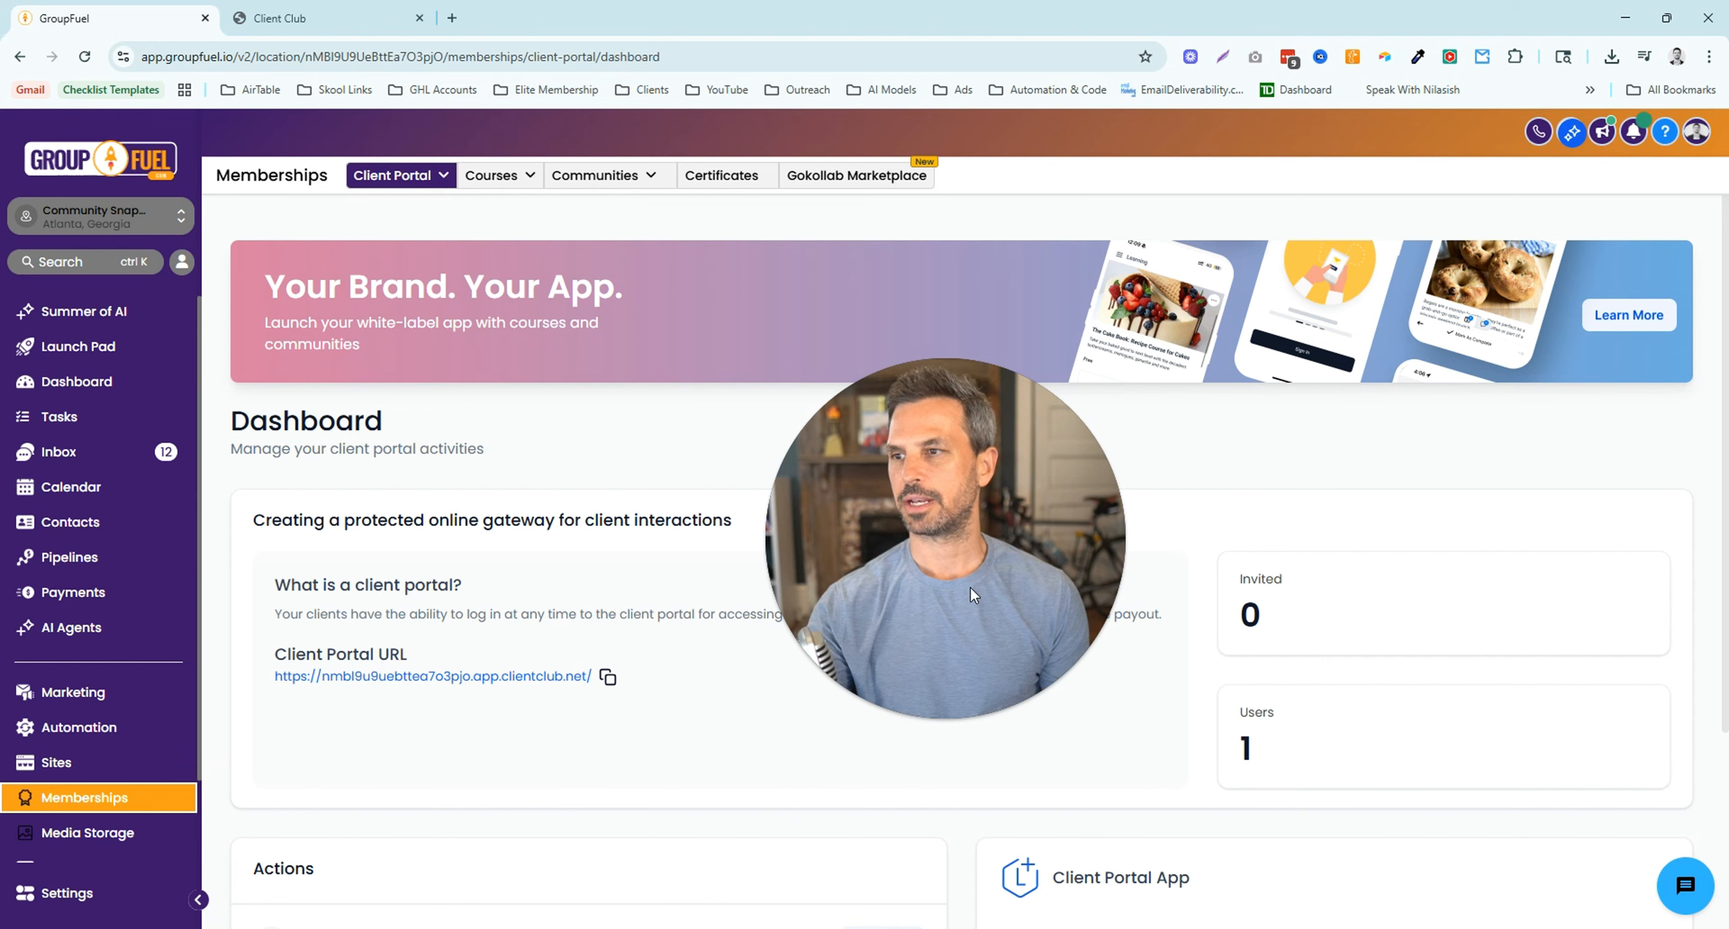
{"action": "left_click", "coordinate": [392, 175]}
{"action": "left_click", "coordinate": [358, 245]}
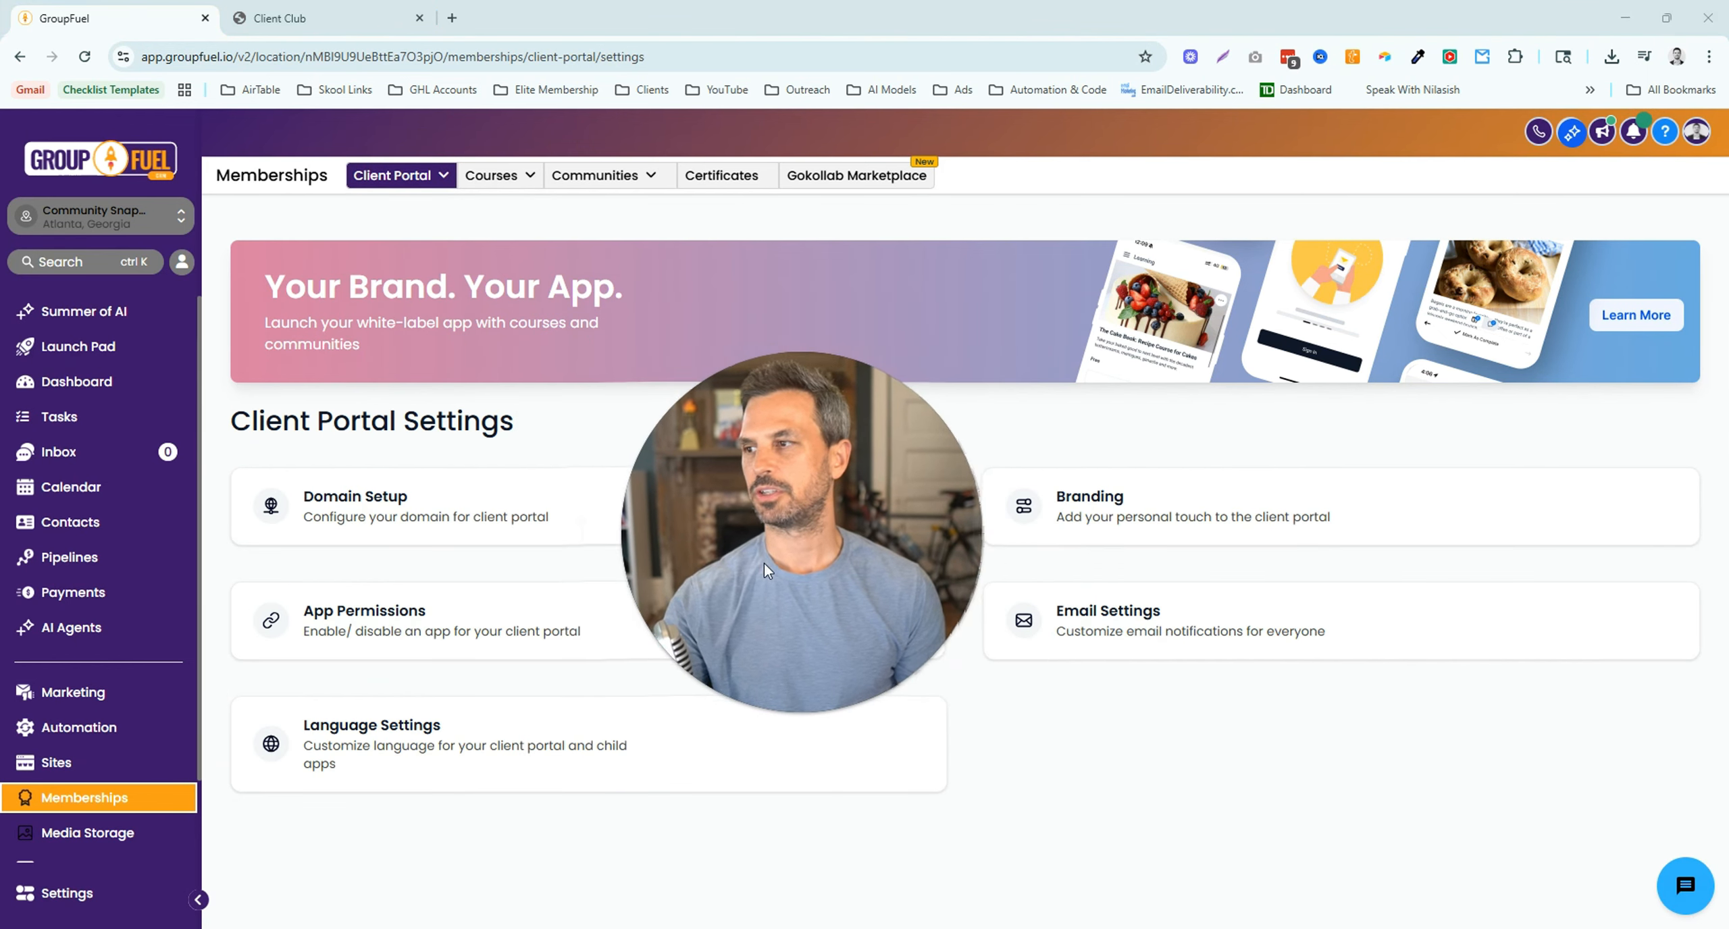
{"action": "left_click", "coordinate": [393, 175]}
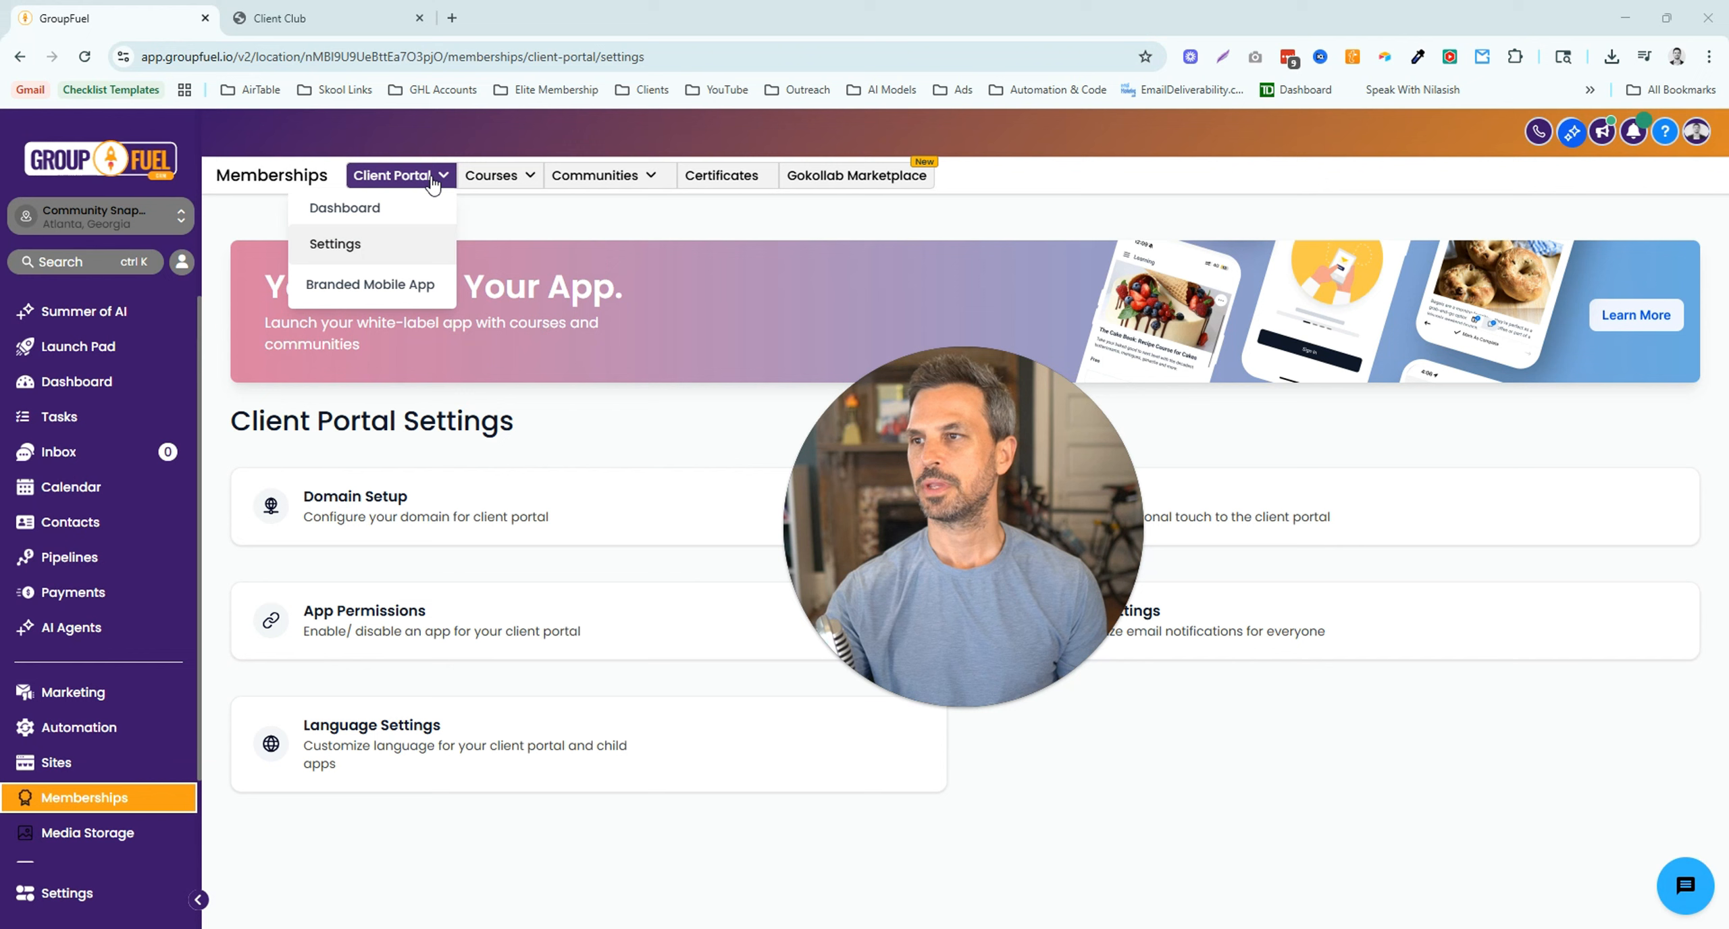
- View the Branded Mobile App page offering a no-code iOS and Android app
{"action": "left_click", "coordinate": [384, 284]}
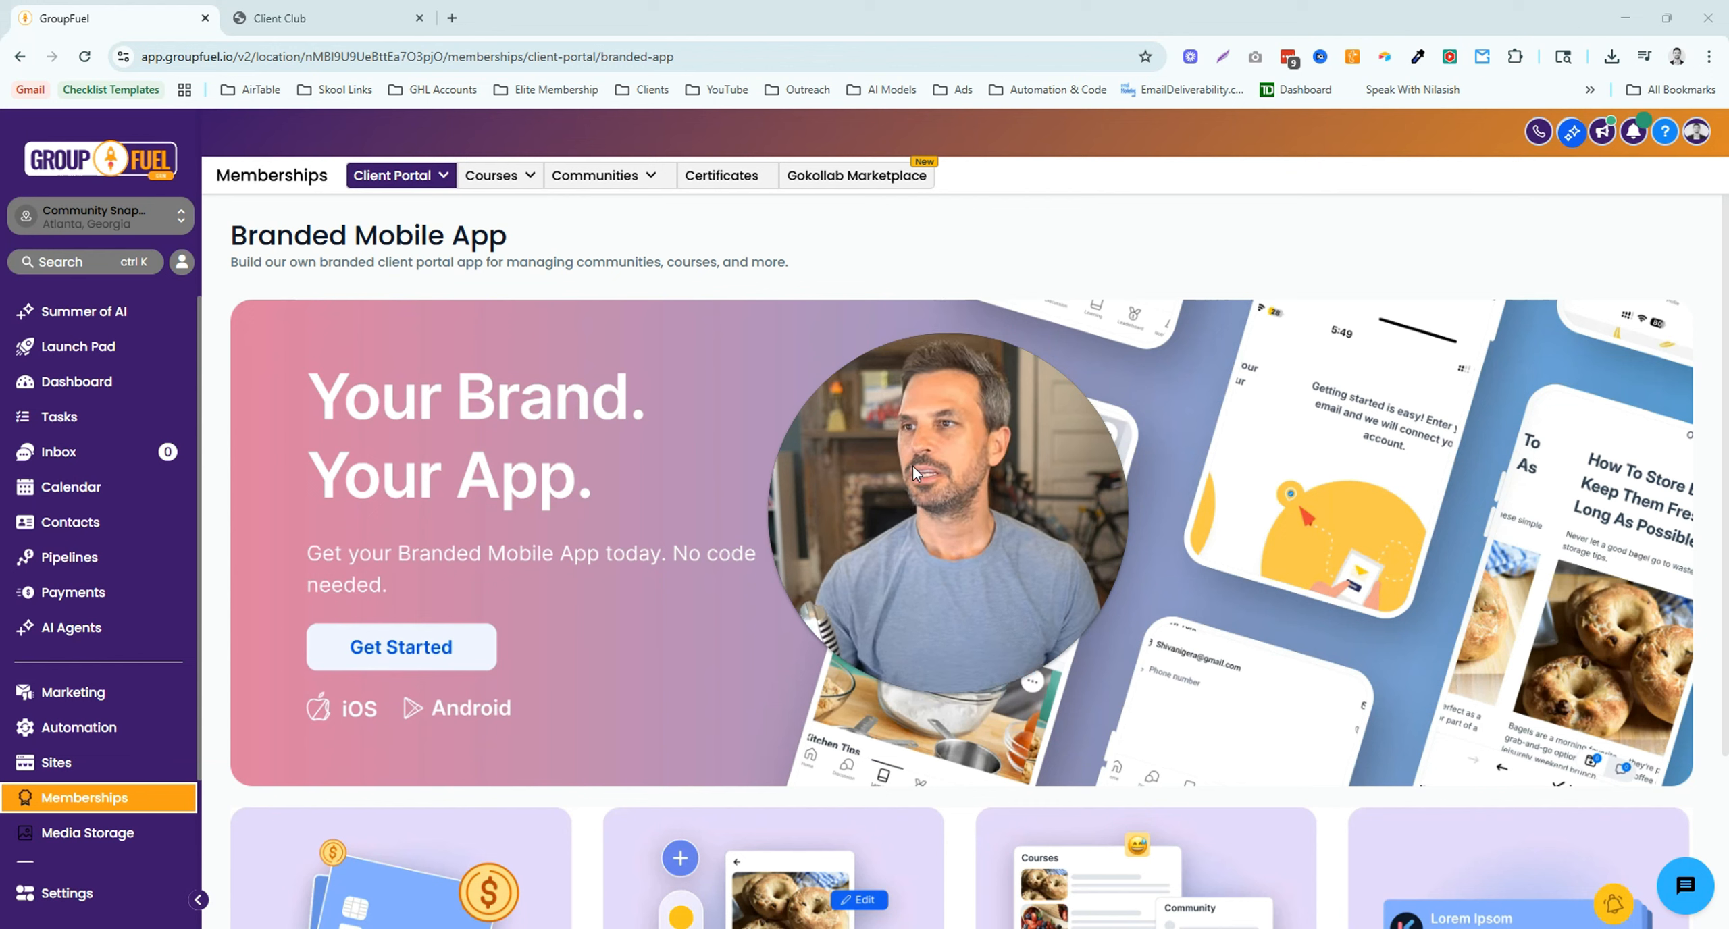
{"action": "left_click", "coordinate": [418, 175]}
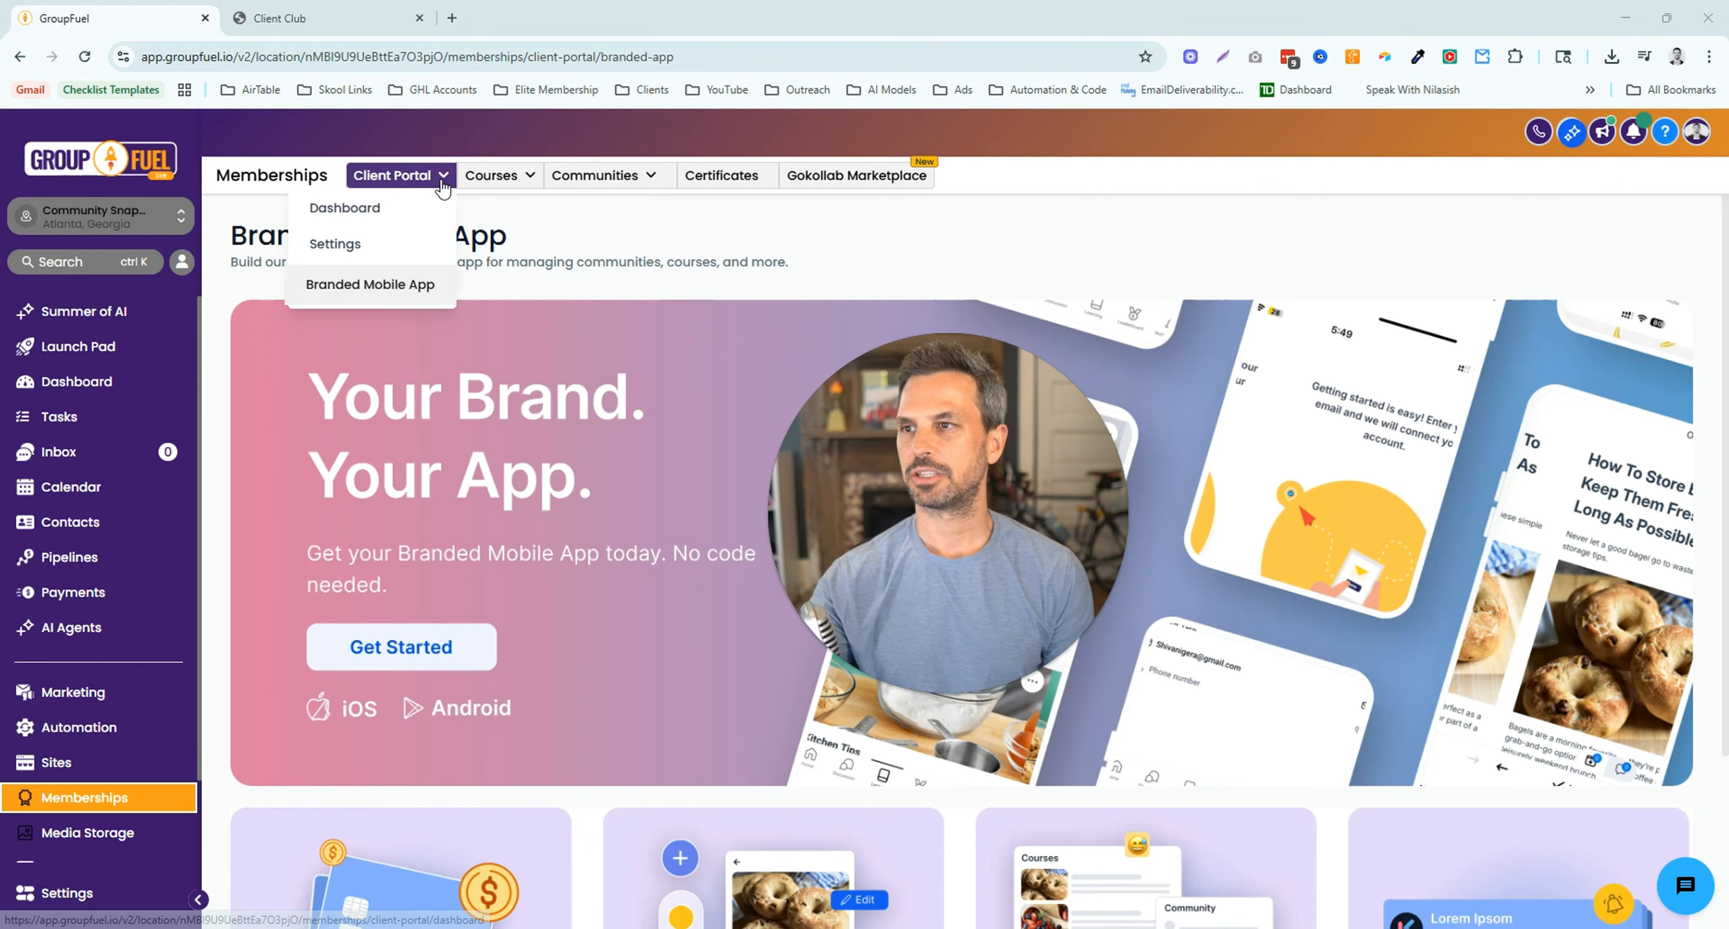
- Return to the portal dashboard, highlight the Client Portal URL heading, and scroll to Actions
{"action": "left_click", "coordinate": [373, 210]}
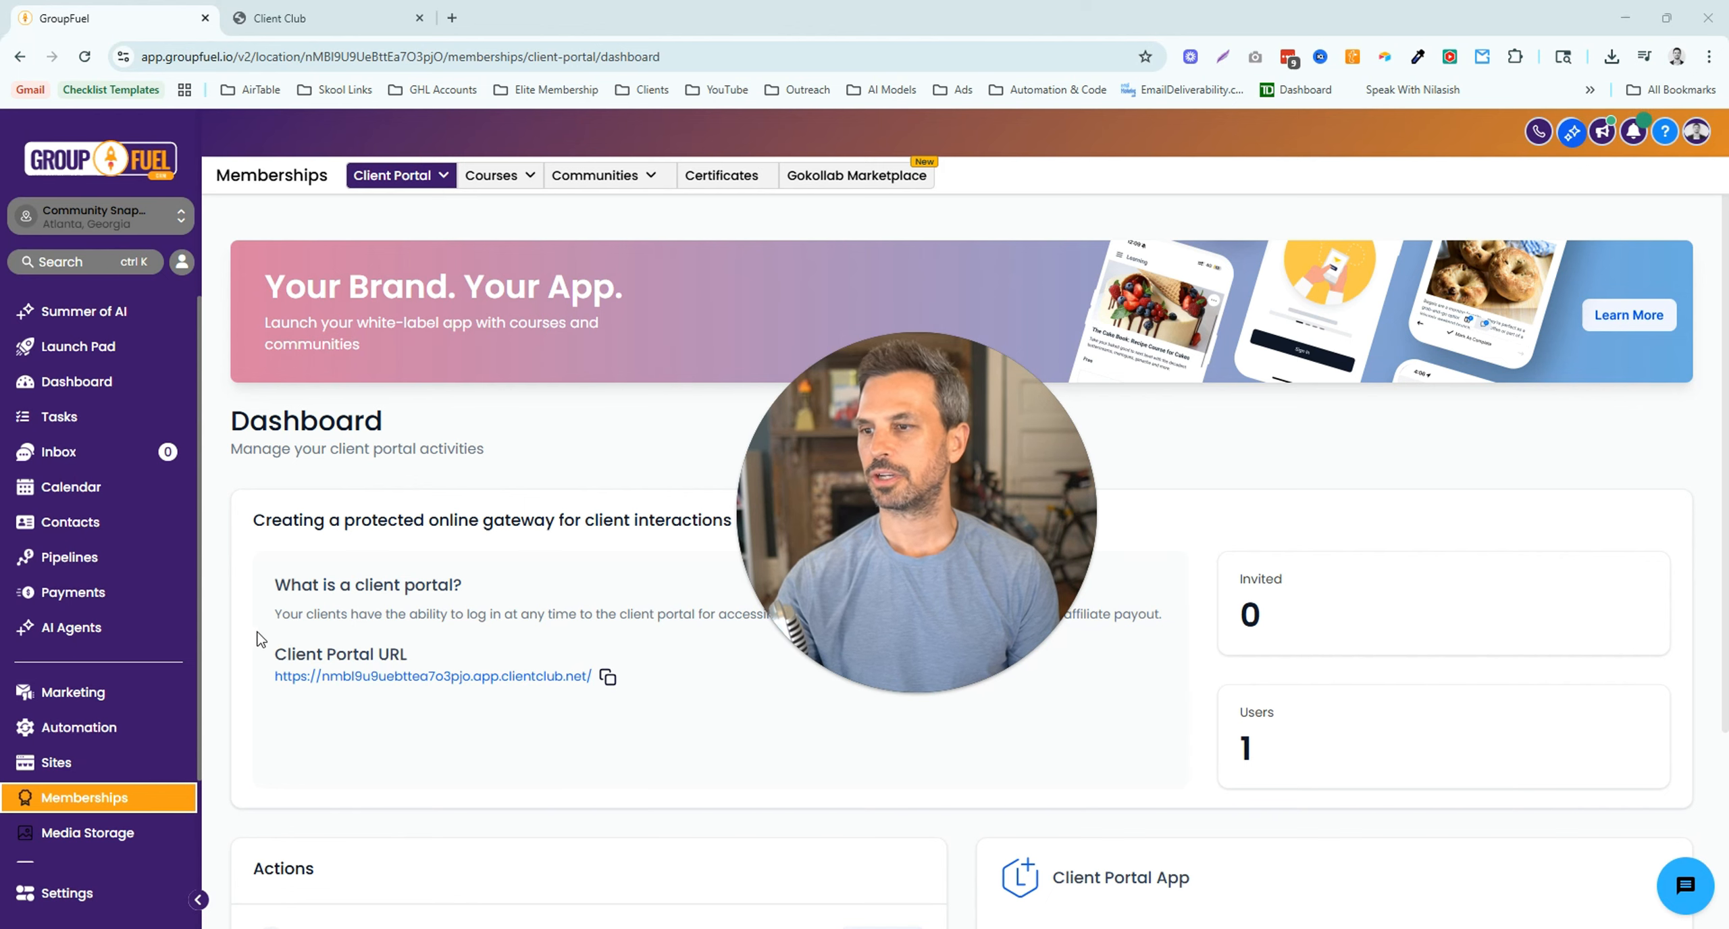
{"action": "left_click_drag", "start_coordinate": [255, 652], "coordinate": [417, 655]}
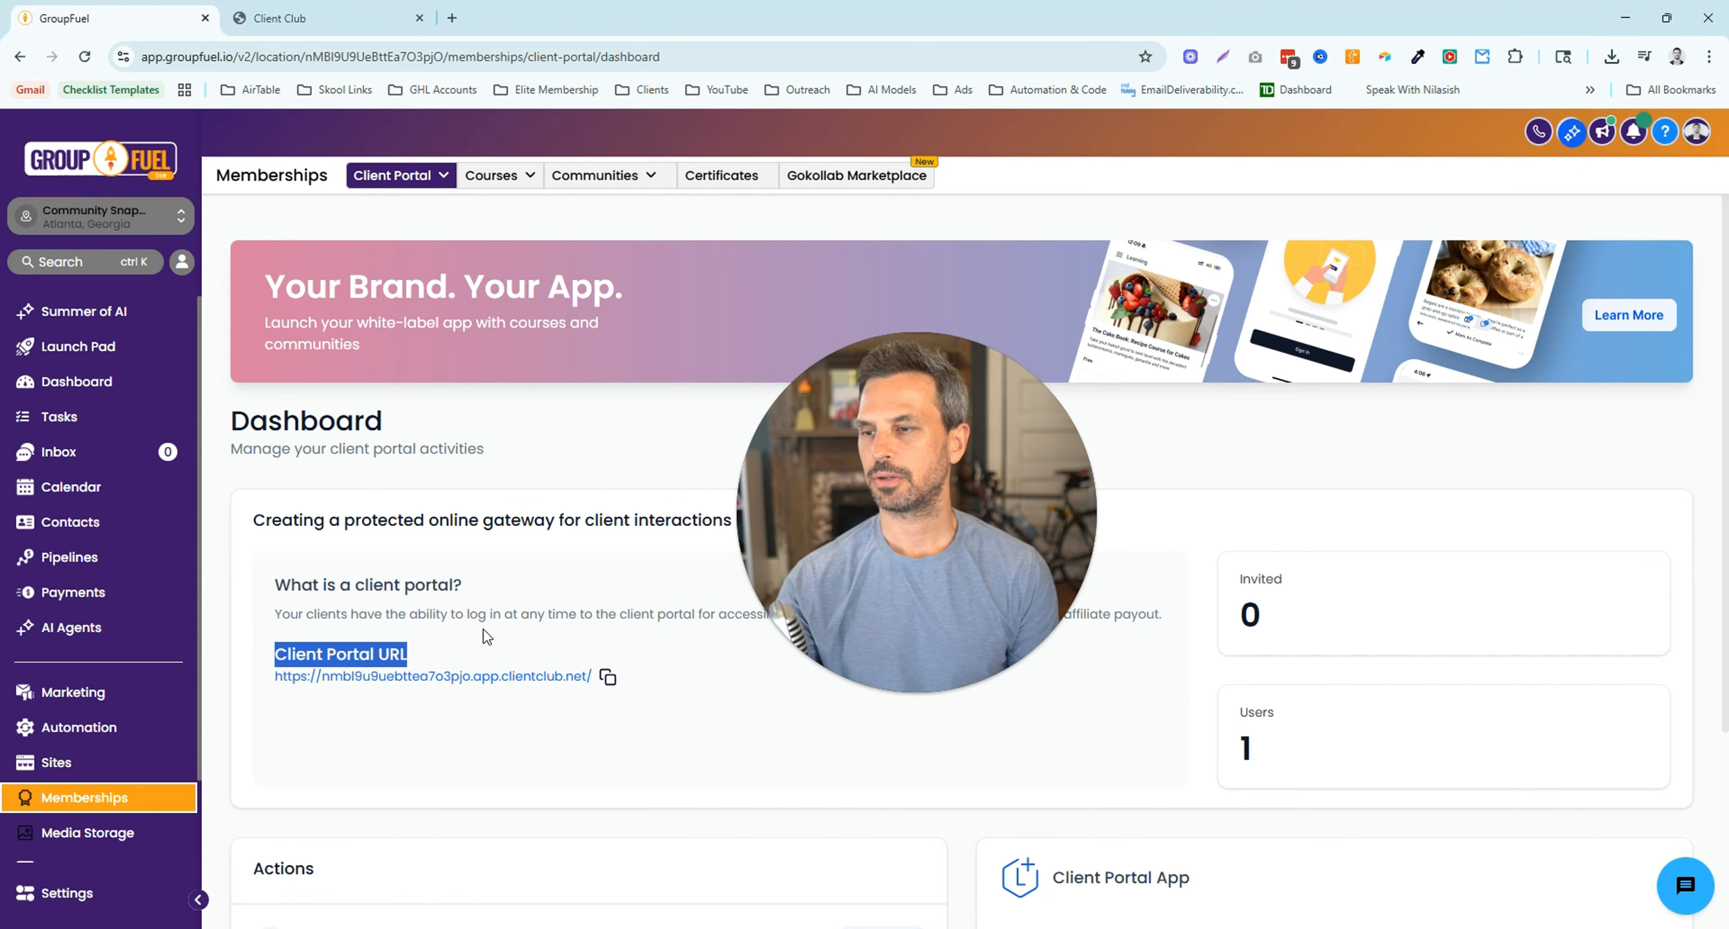
{"action": "scroll", "coordinate": [486, 635], "scroll_direction": "down", "scroll_amount": 3}
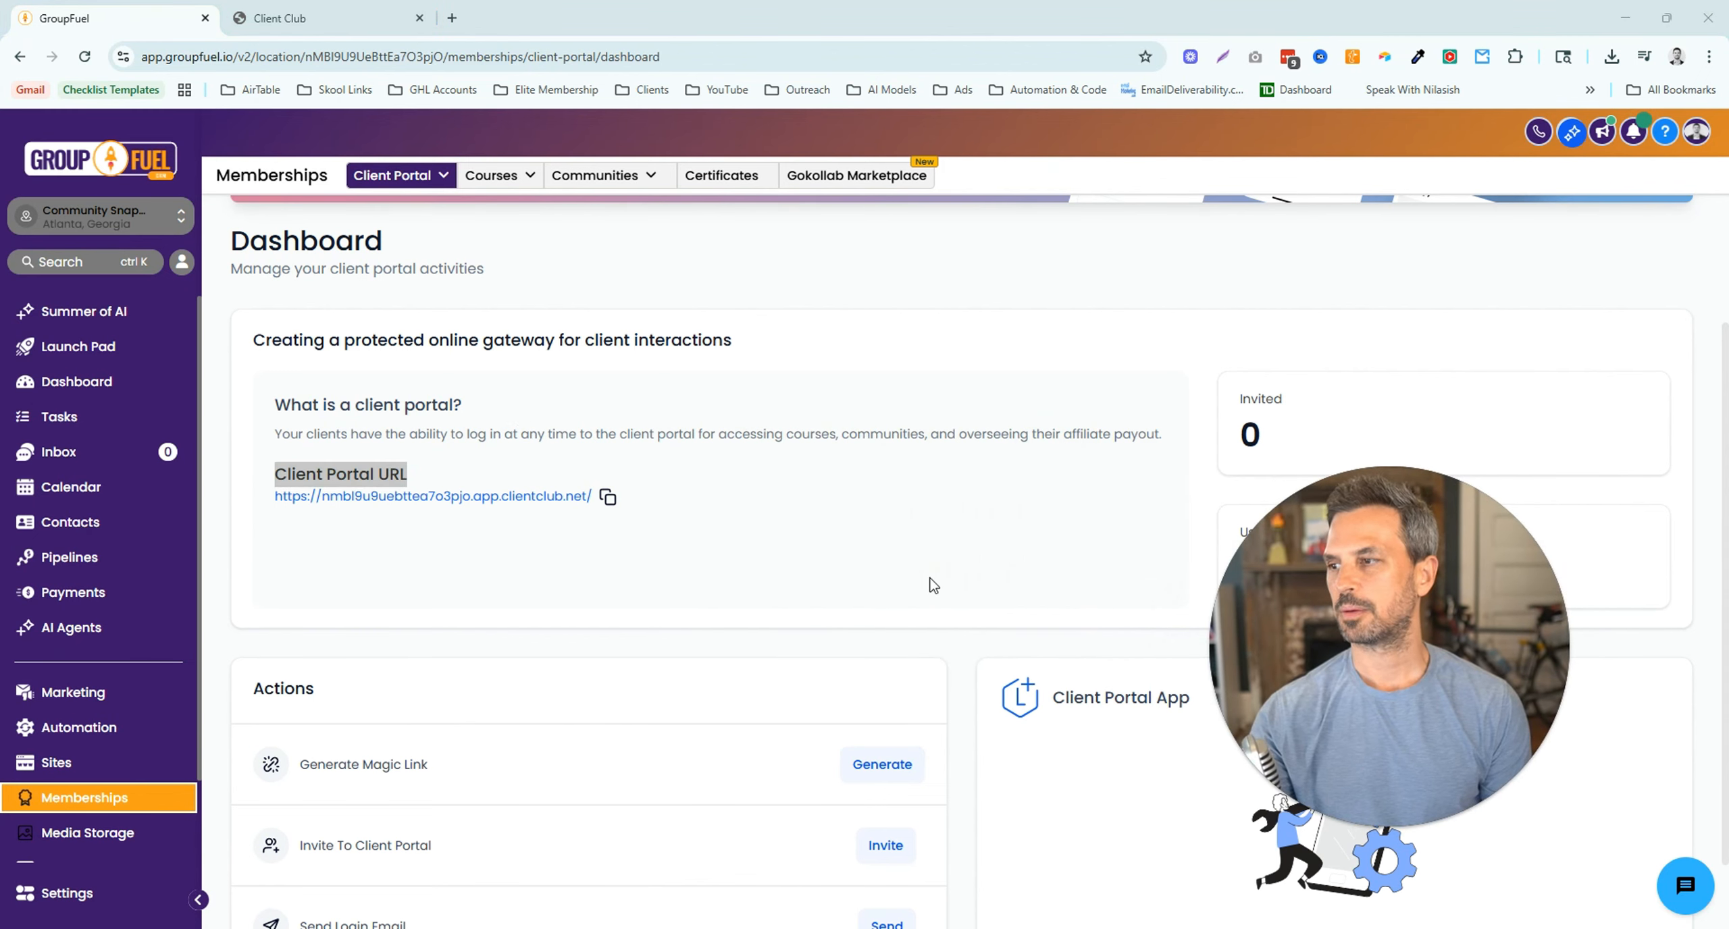
{"action": "scroll", "coordinate": [929, 585], "scroll_direction": "down", "scroll_amount": 2}
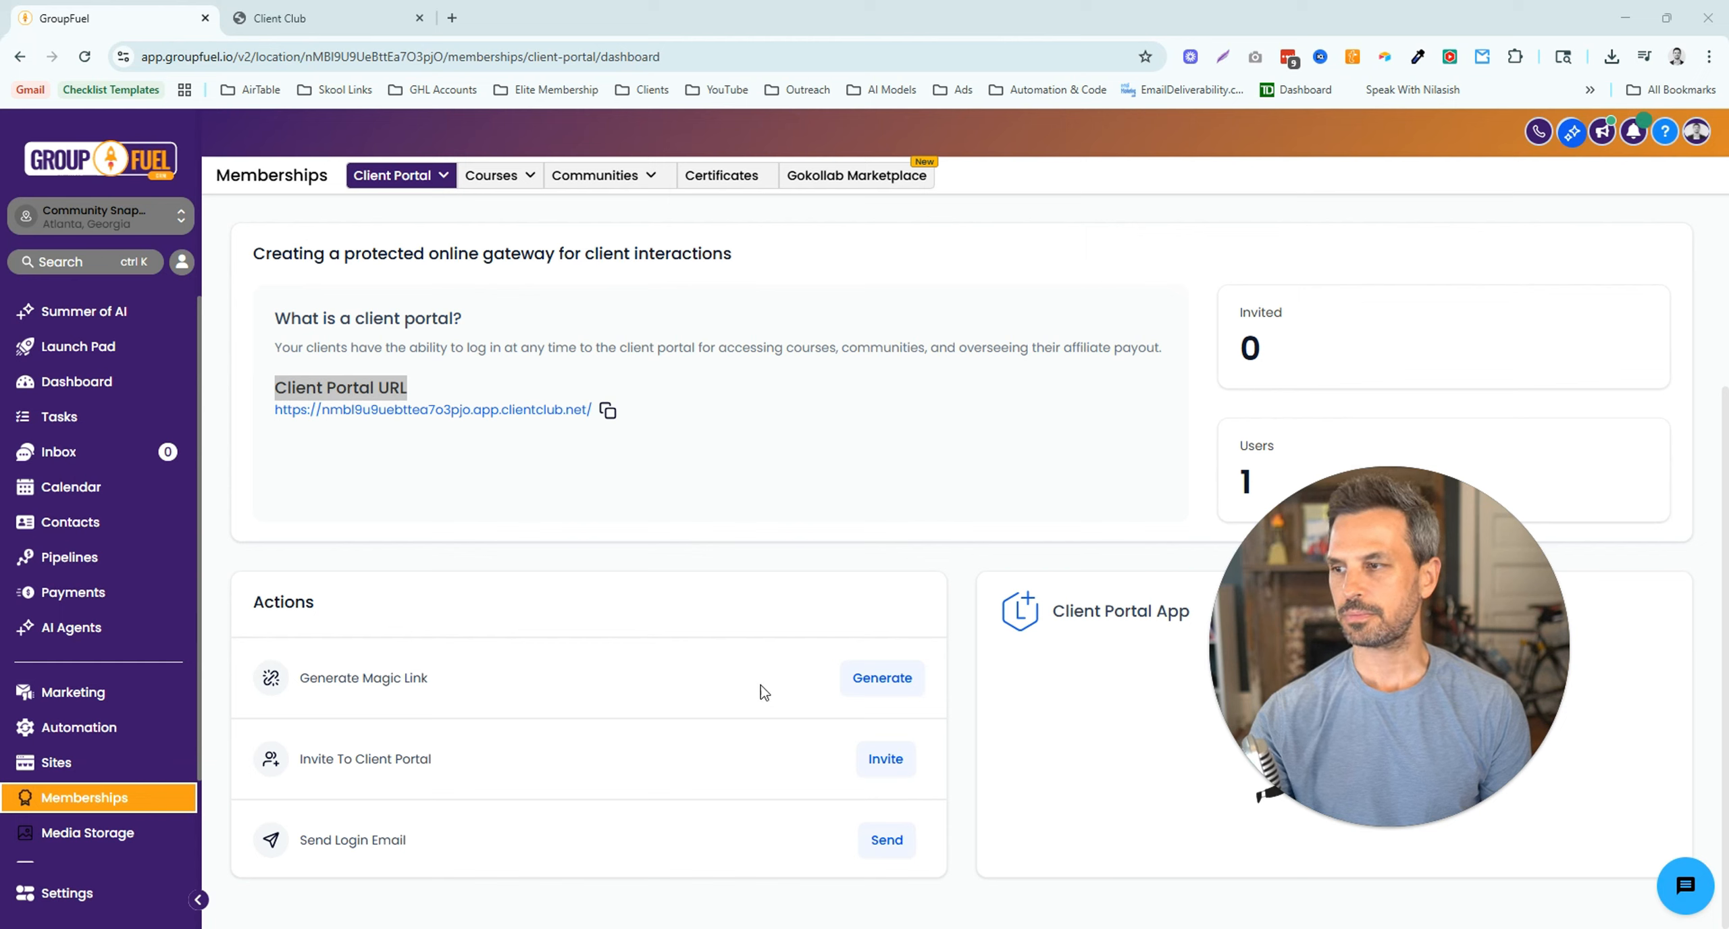
{"action": "left_click", "coordinate": [871, 679]}
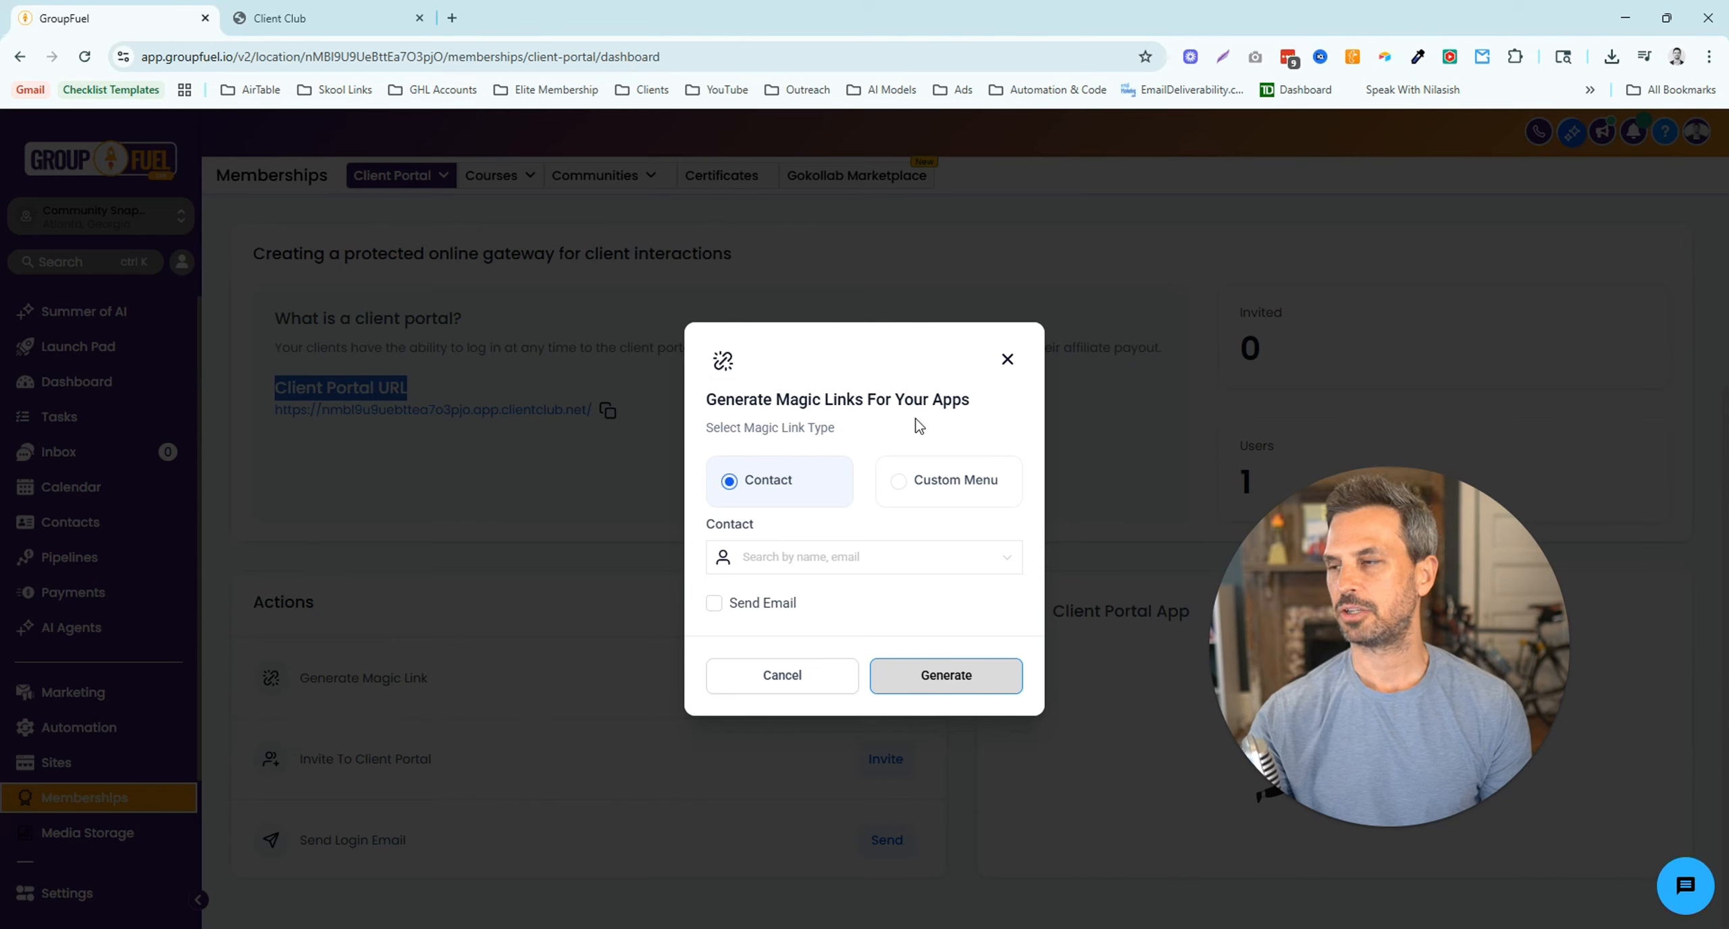
{"action": "left_click", "coordinate": [788, 555]}
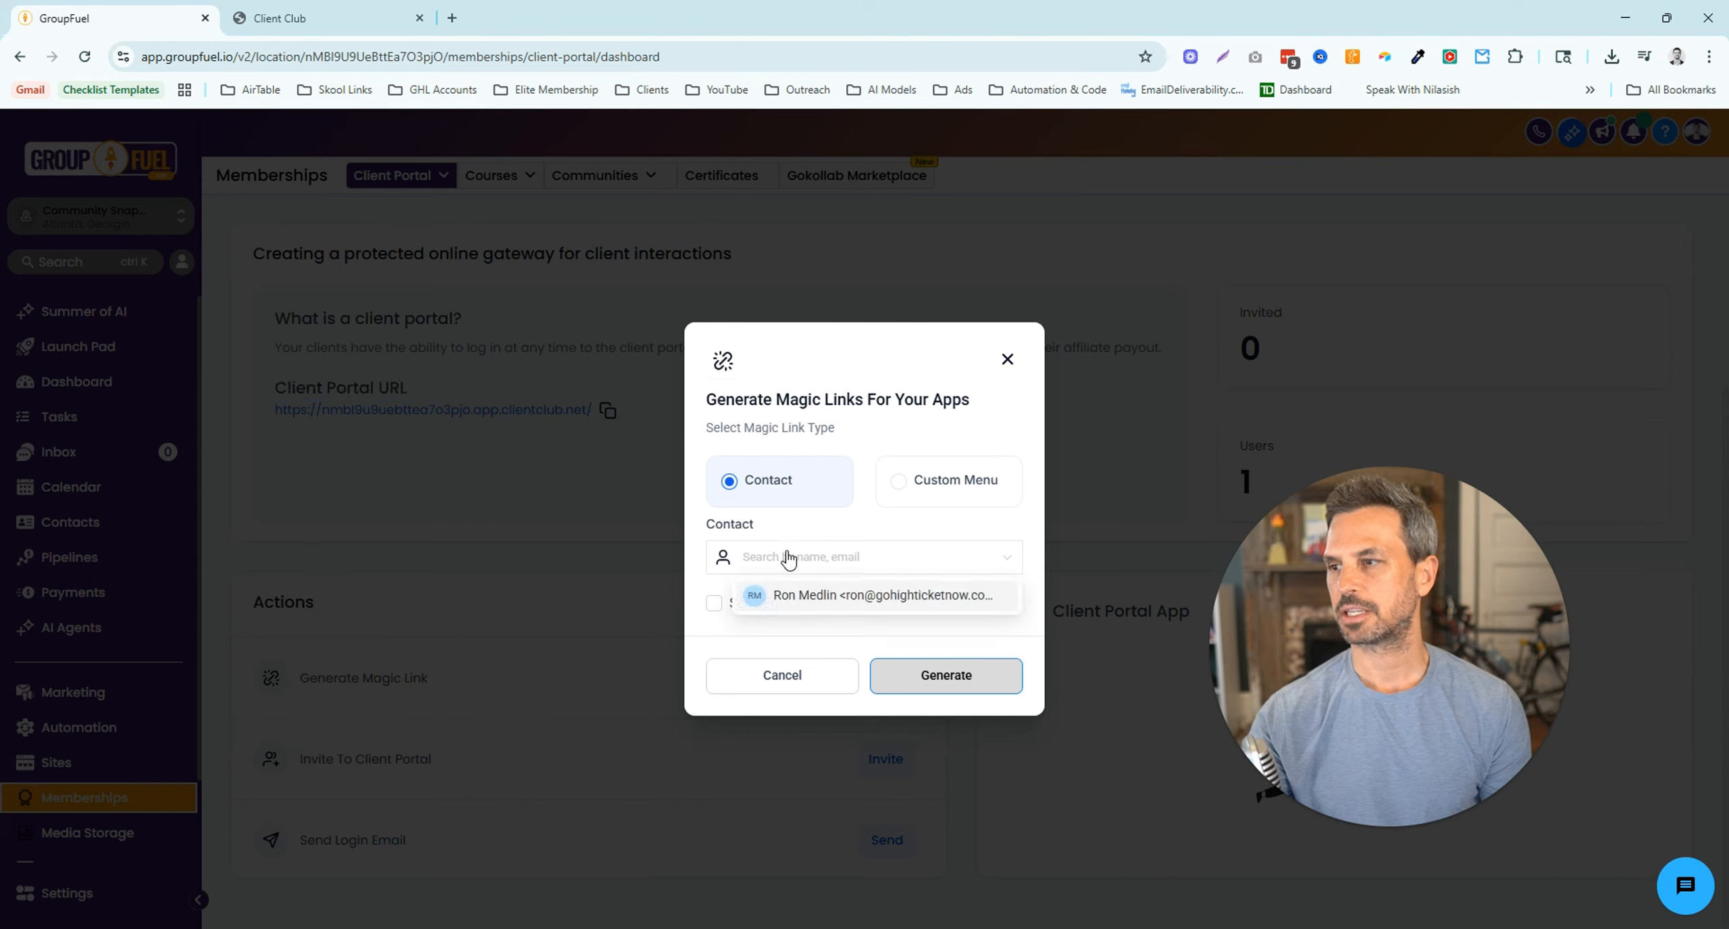
{"action": "left_click", "coordinate": [805, 530]}
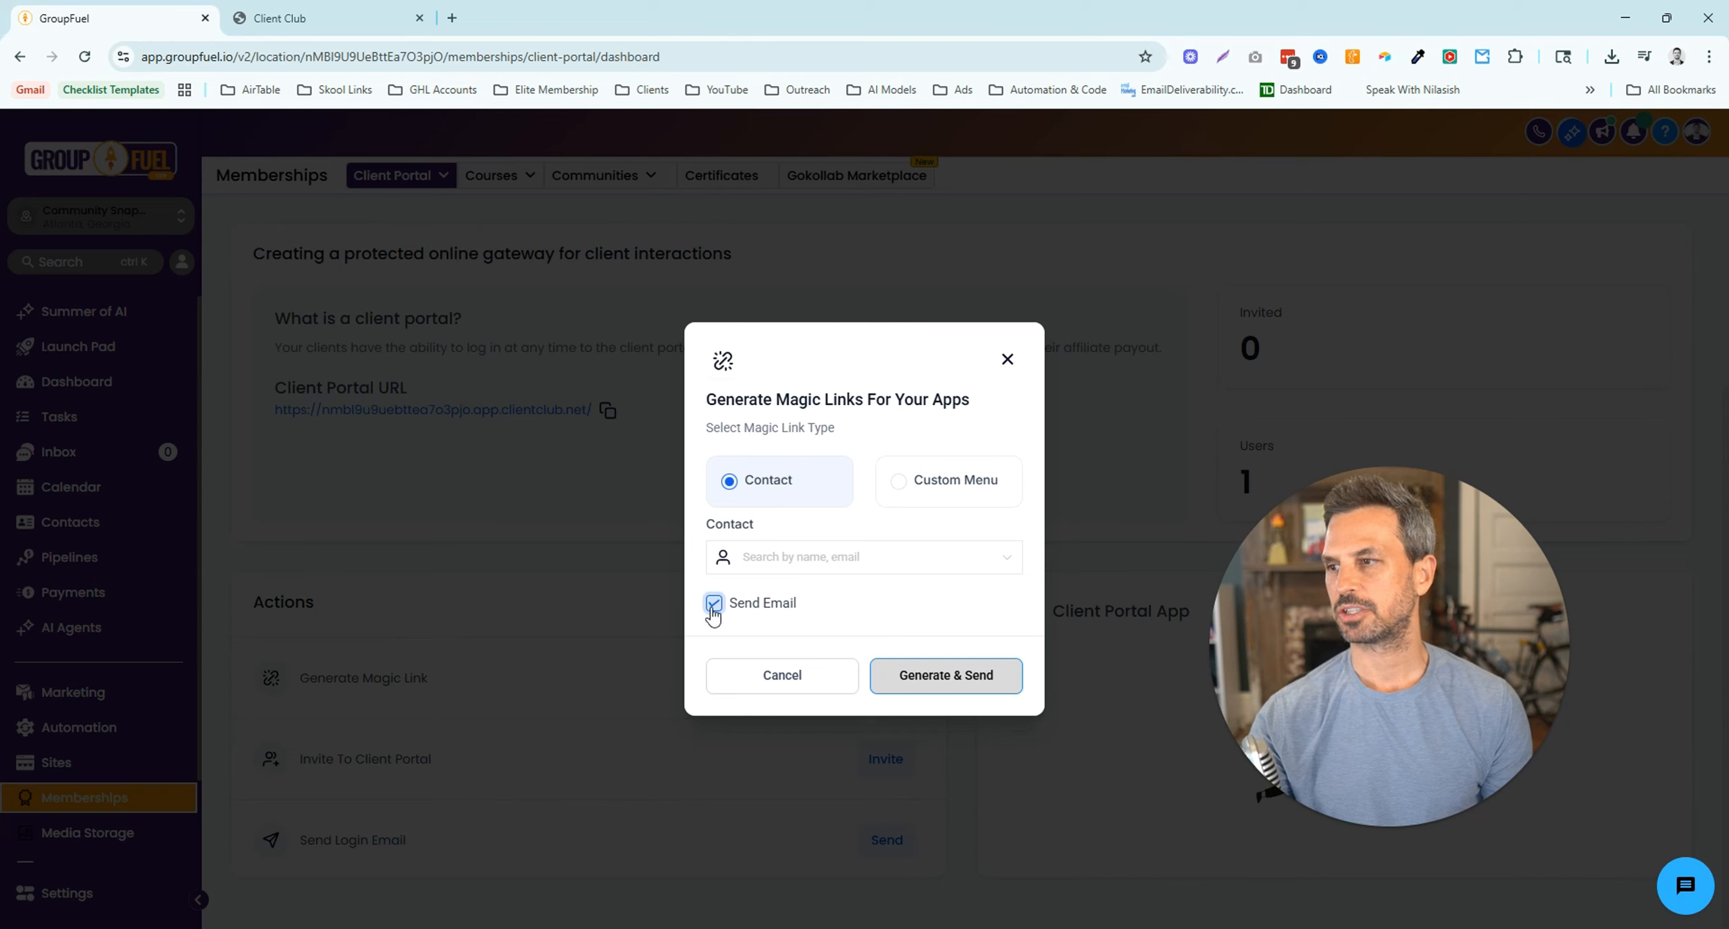
{"action": "left_click", "coordinate": [910, 492]}
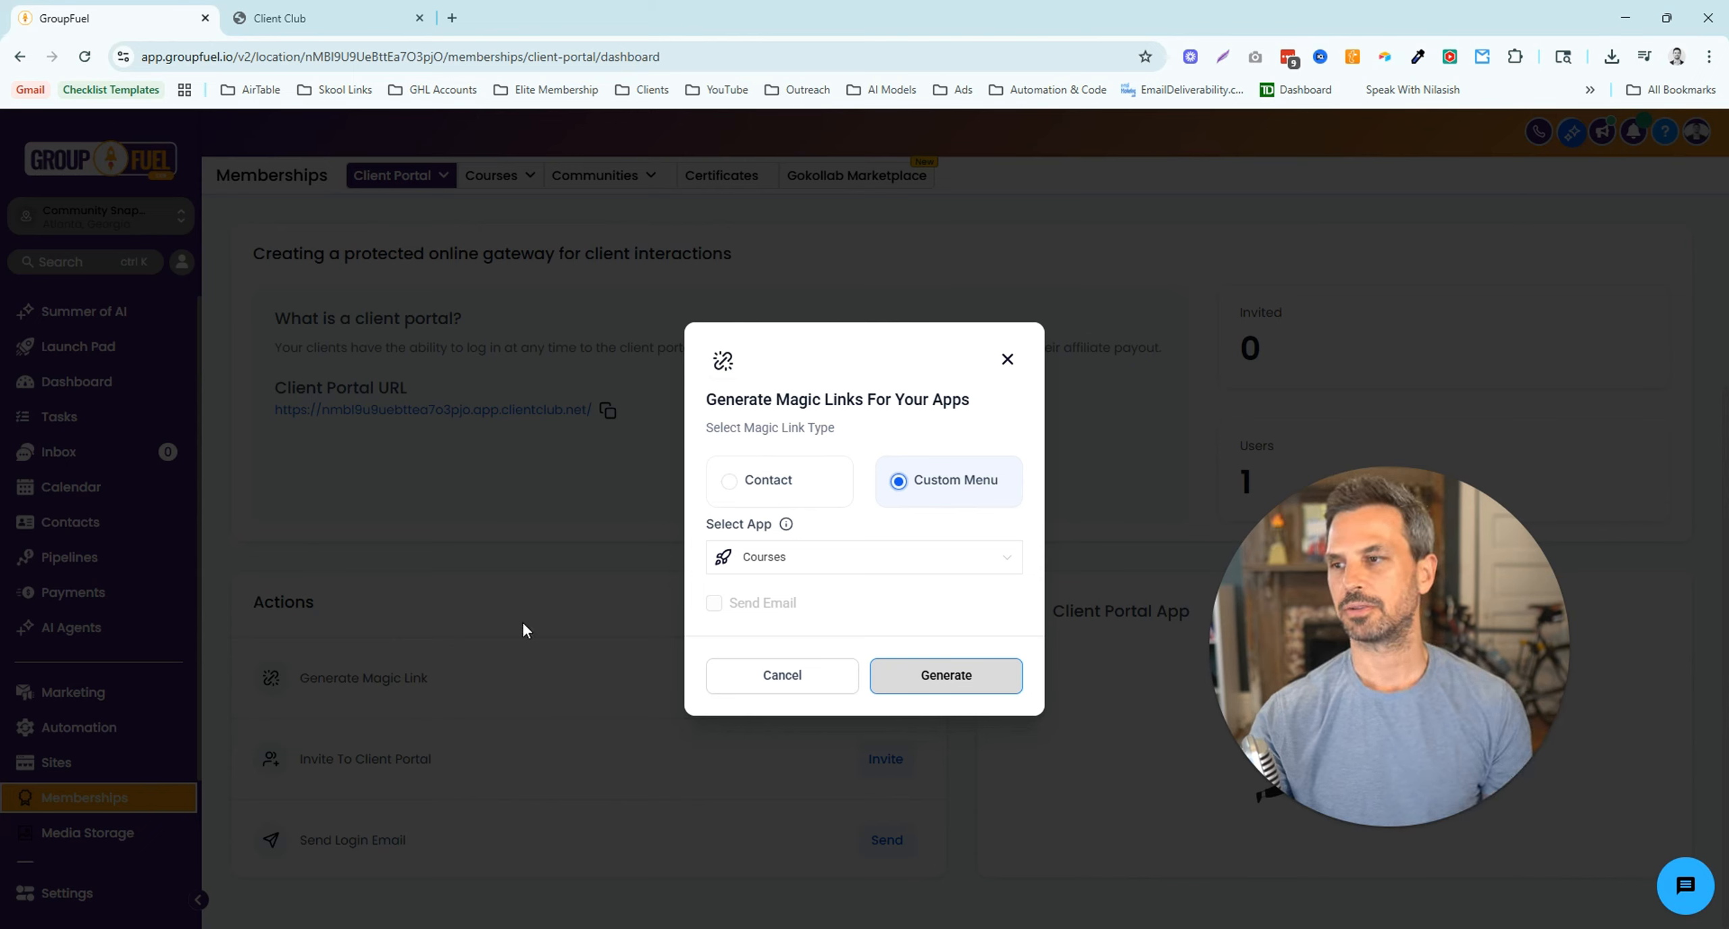
{"action": "left_click", "coordinate": [1007, 361]}
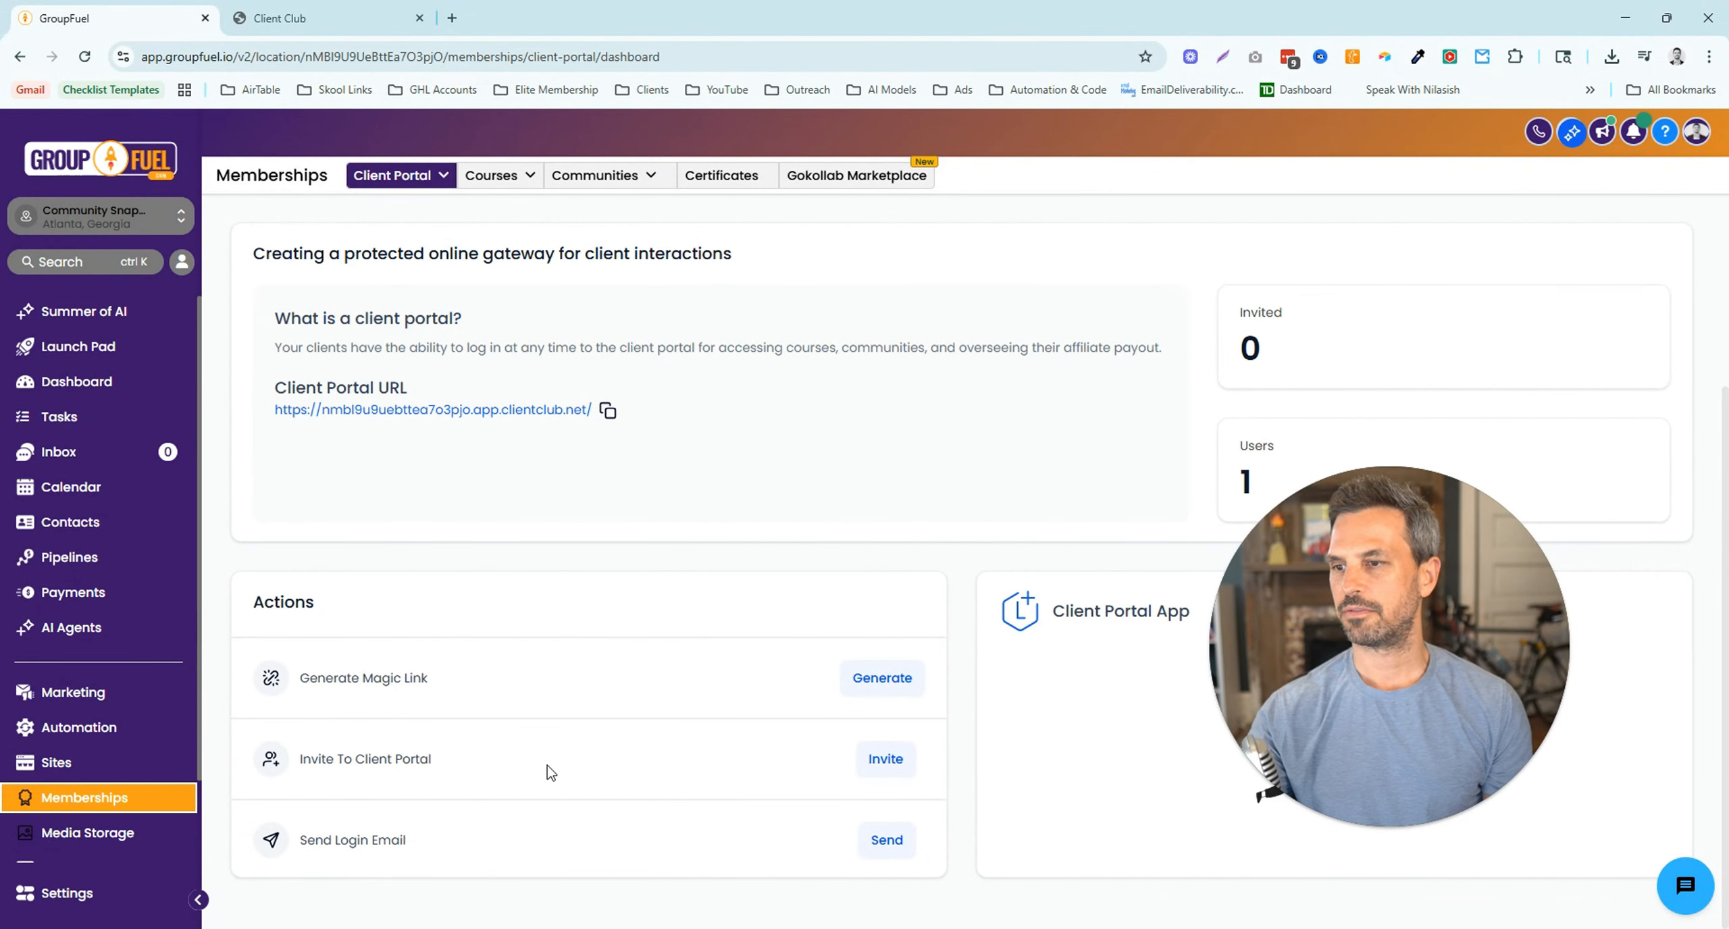
{"action": "left_click", "coordinate": [879, 761]}
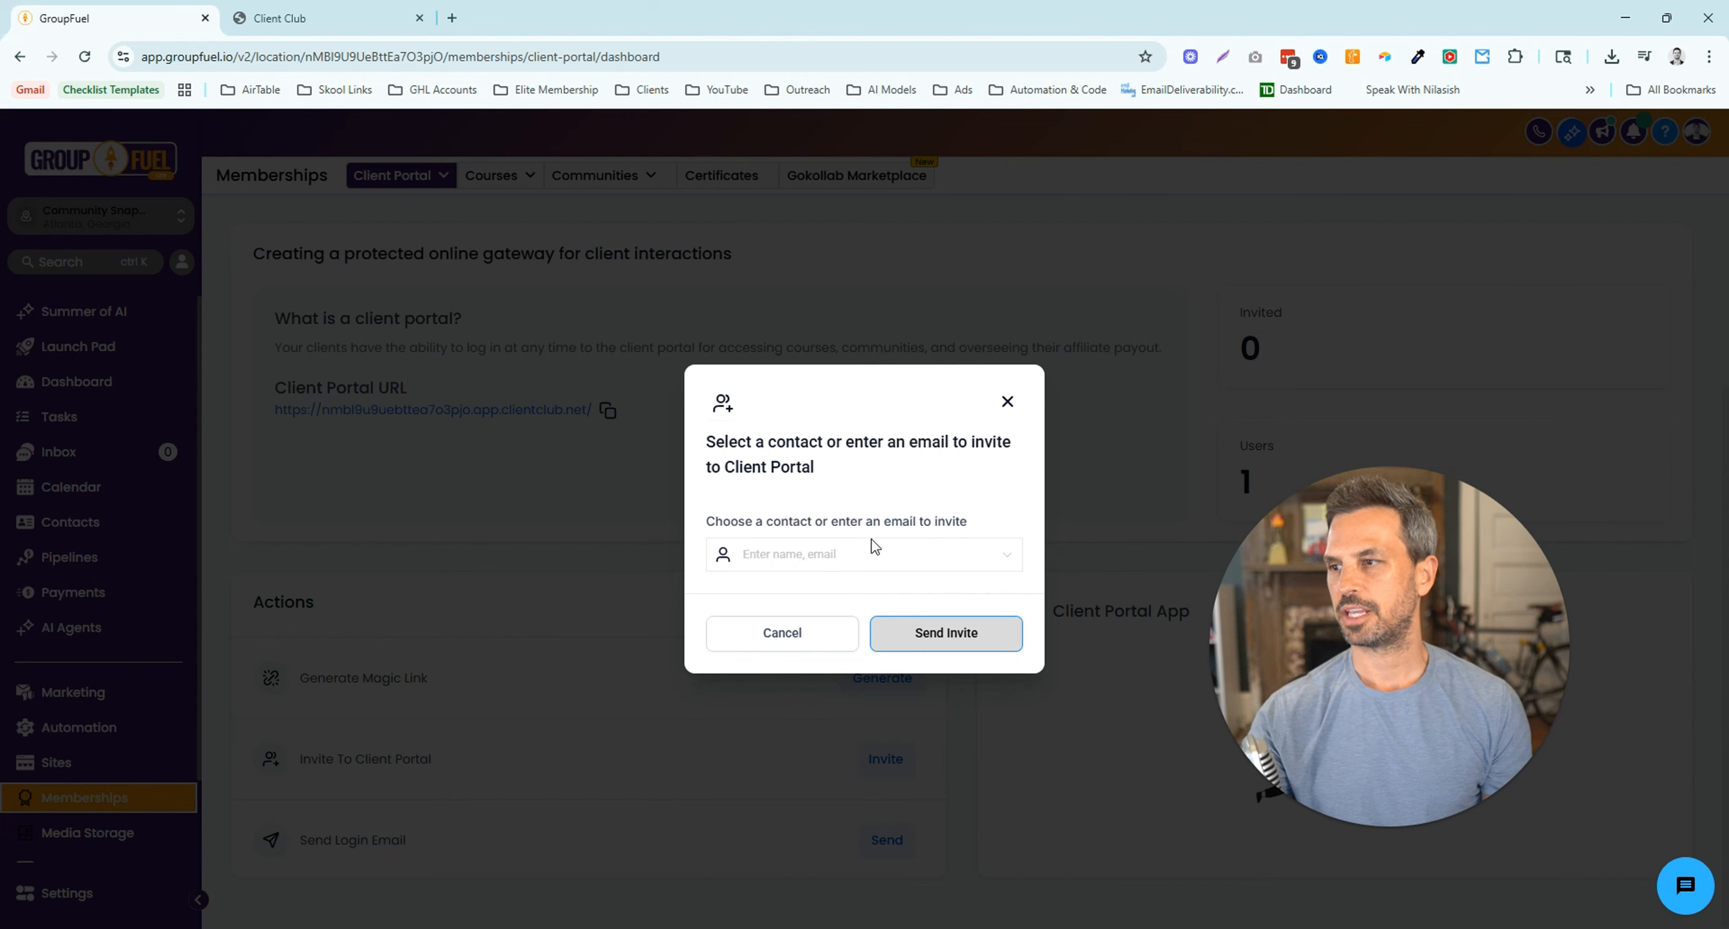
{"action": "left_click", "coordinate": [1007, 402]}
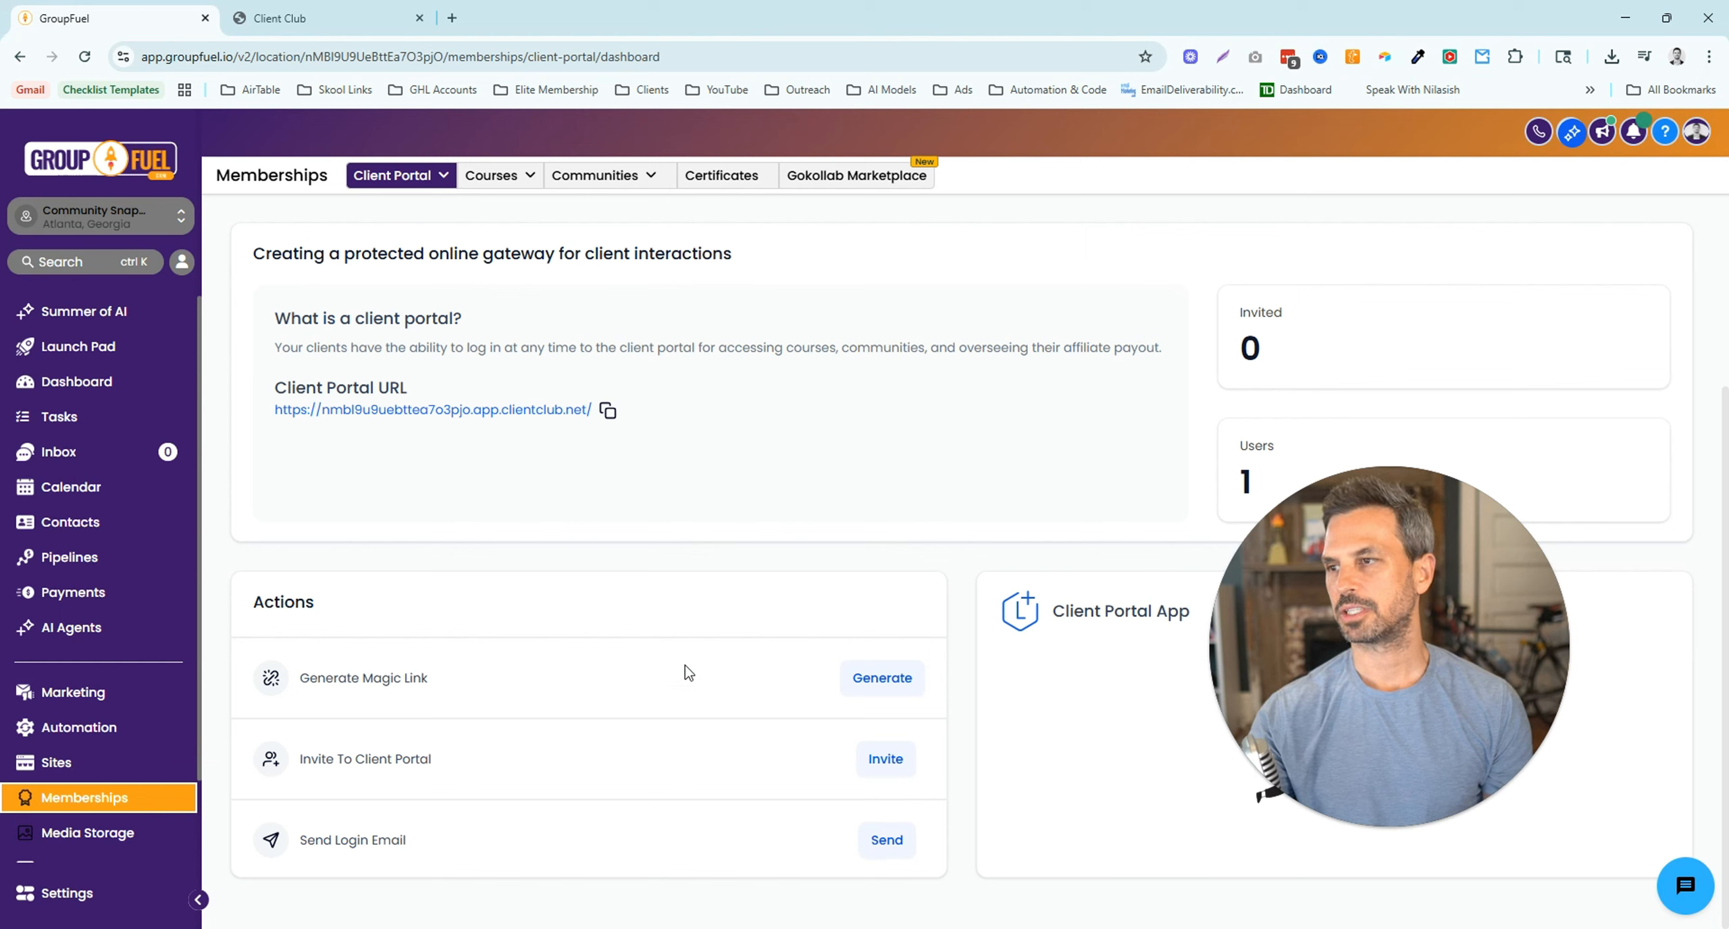
{"action": "left_click", "coordinate": [886, 842]}
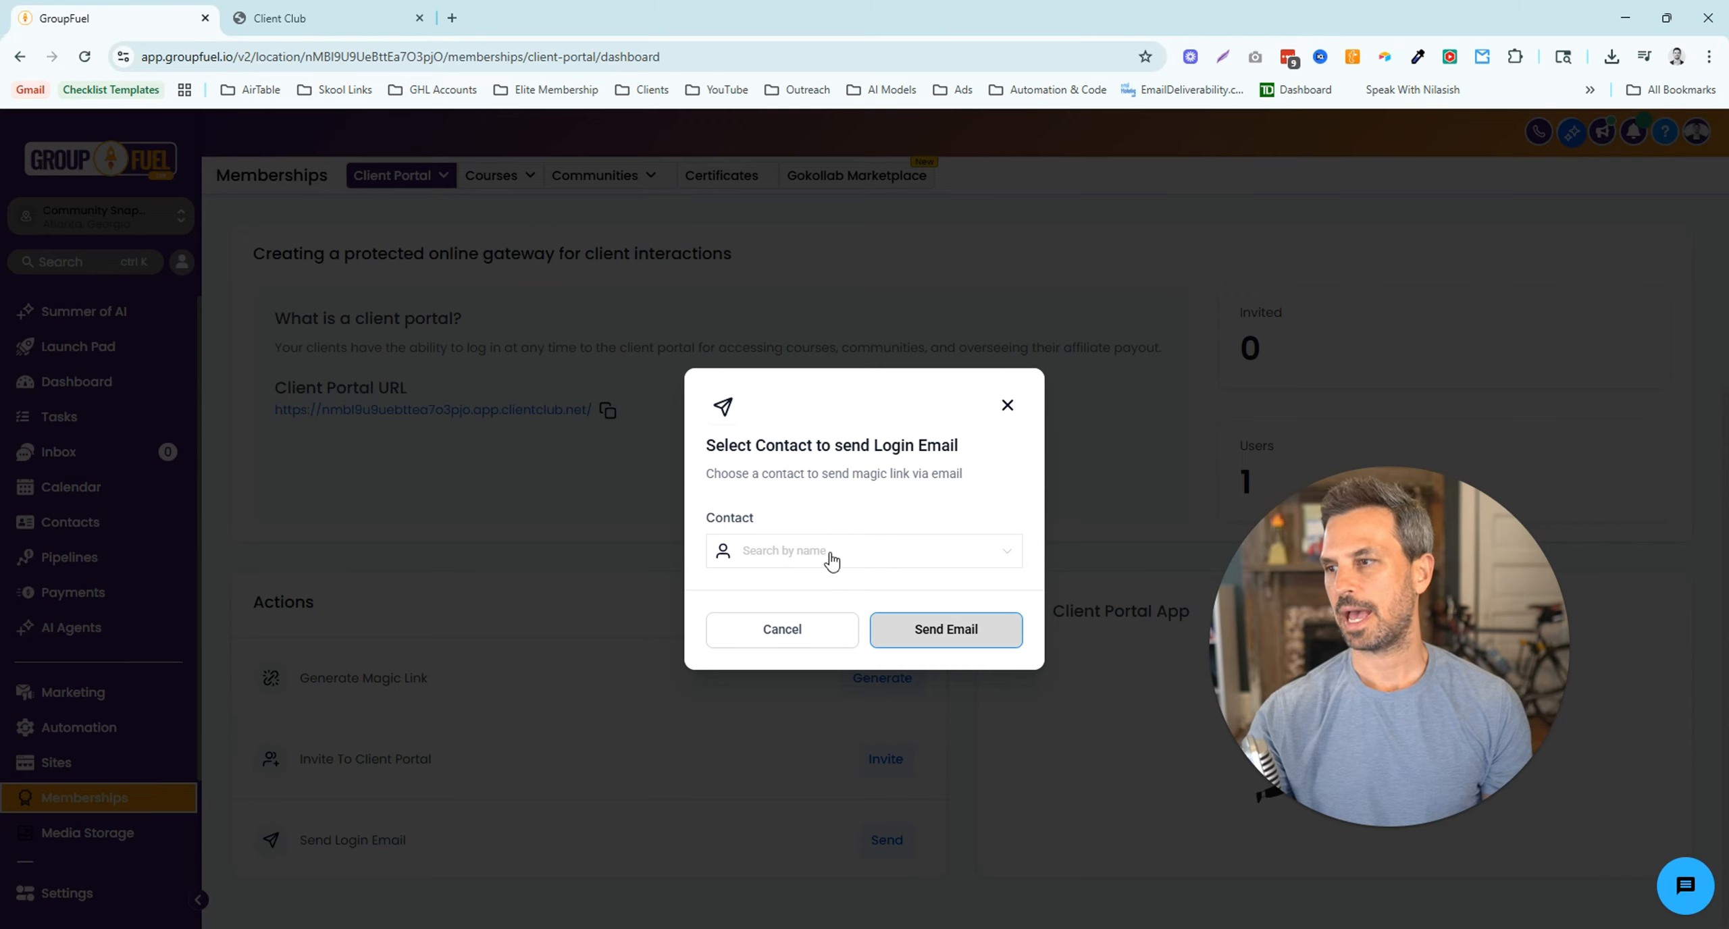
{"action": "left_click", "coordinate": [1008, 406]}
{"action": "scroll", "coordinate": [580, 760], "scroll_direction": "up", "scroll_amount": 4}
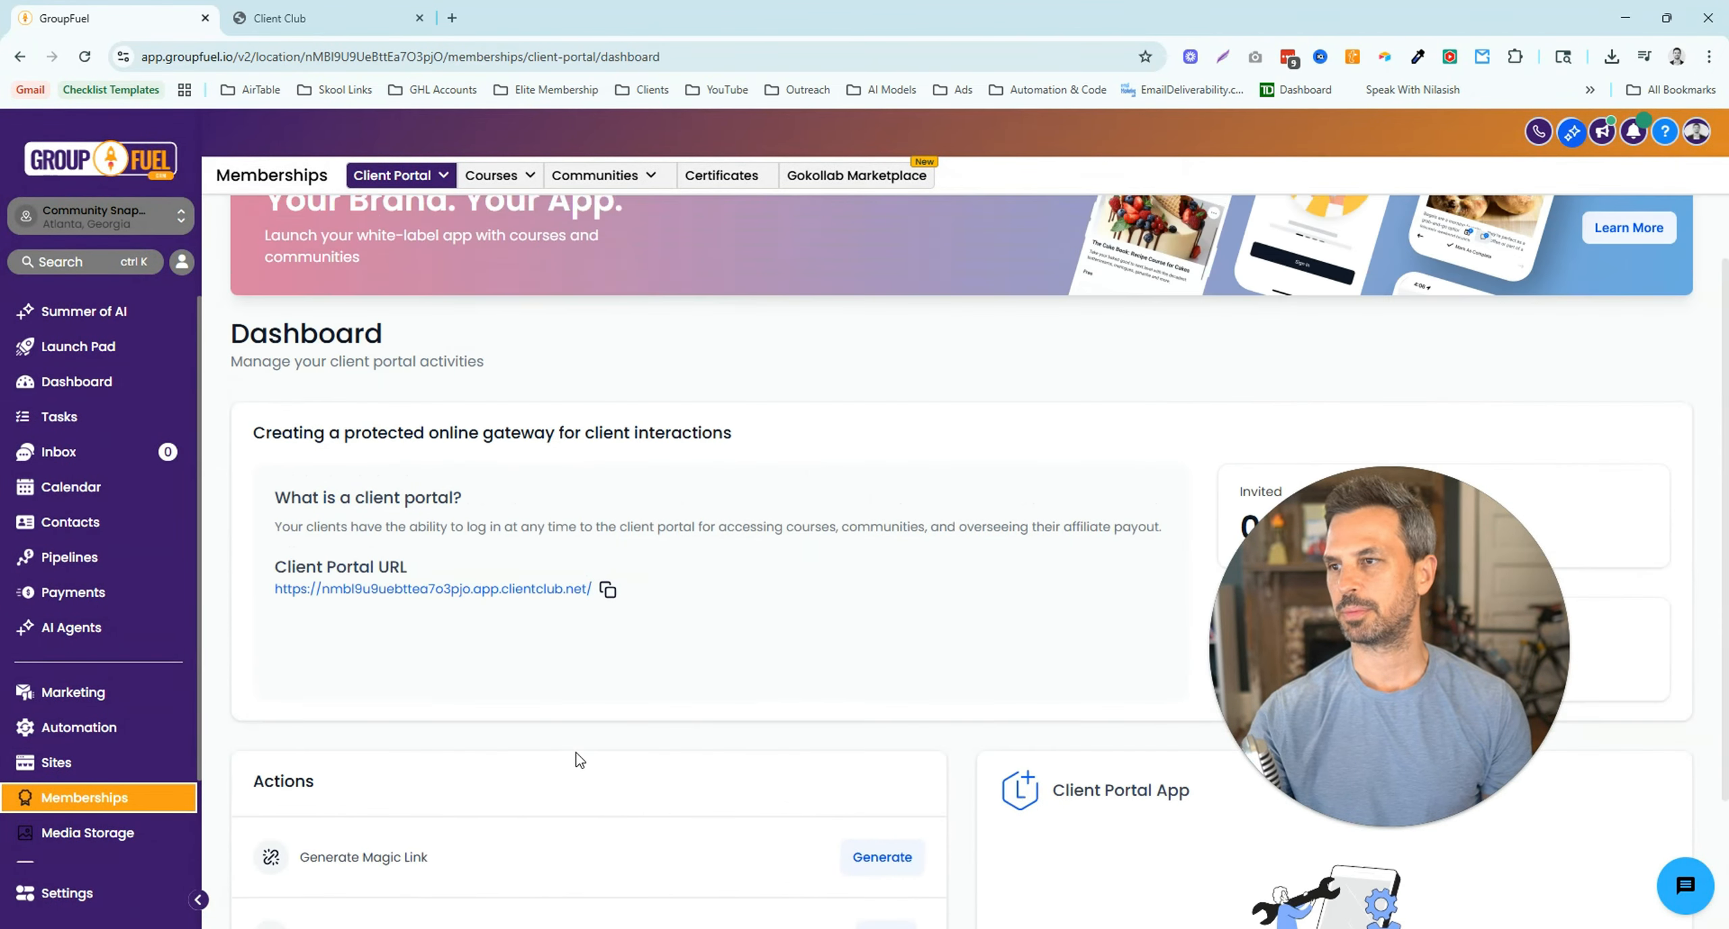
- Go to Client Portal Settings to reach the Domain Setup card
{"action": "left_click", "coordinate": [445, 181]}
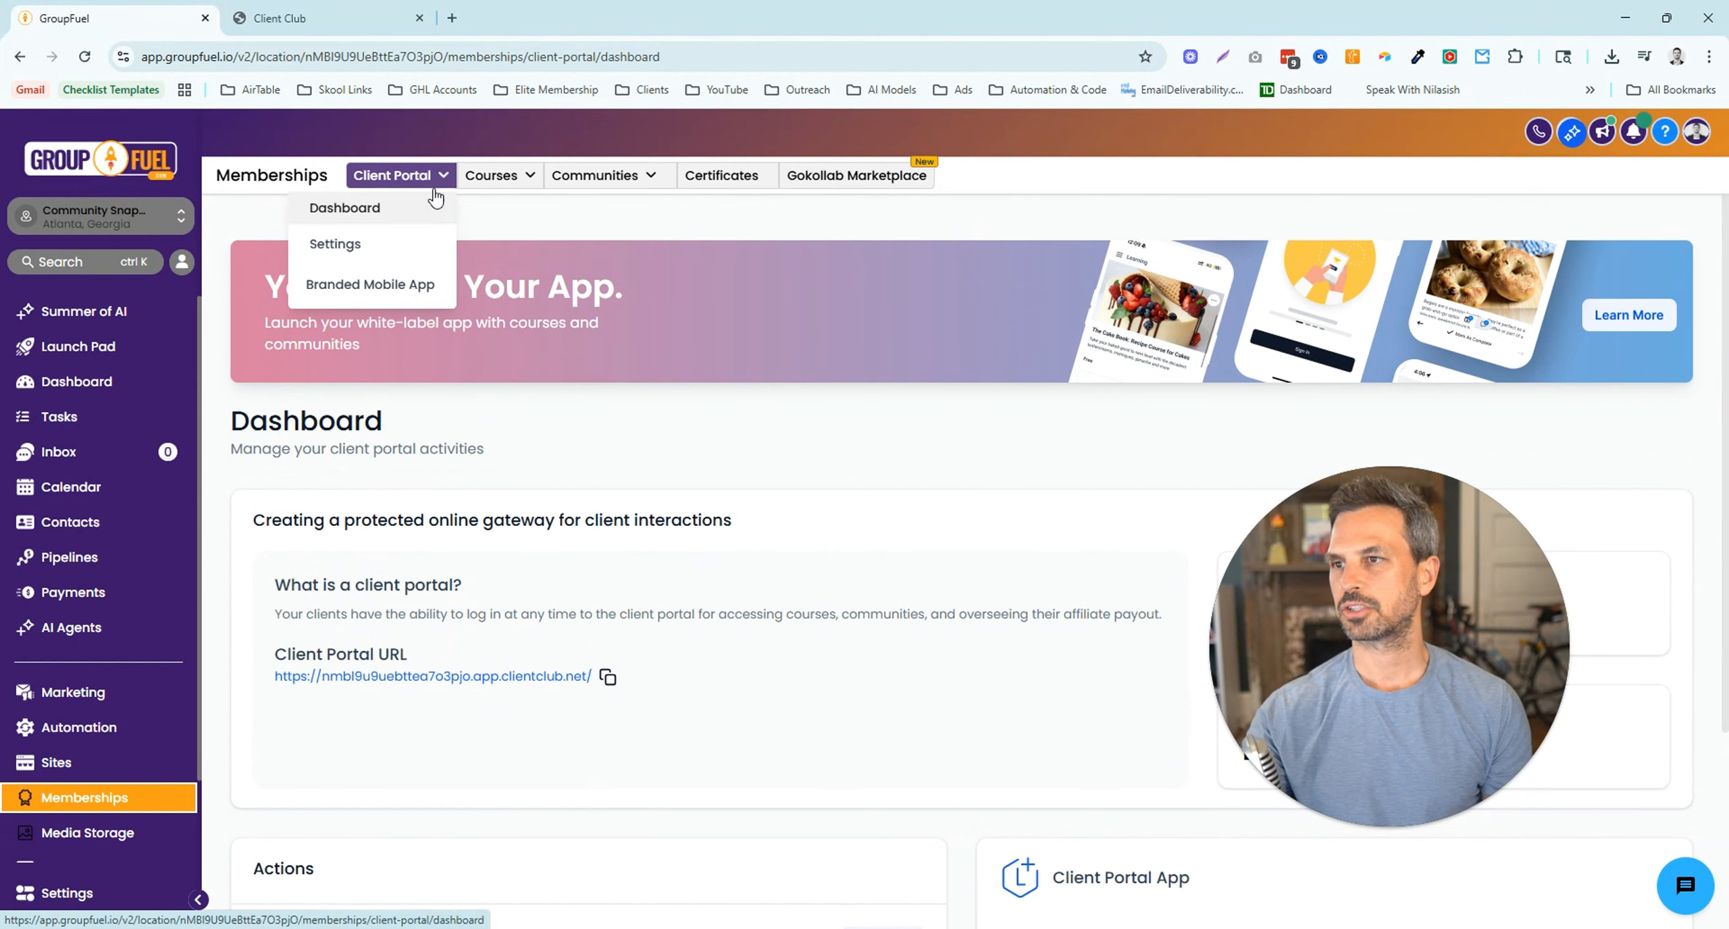
{"action": "left_click", "coordinate": [351, 255]}
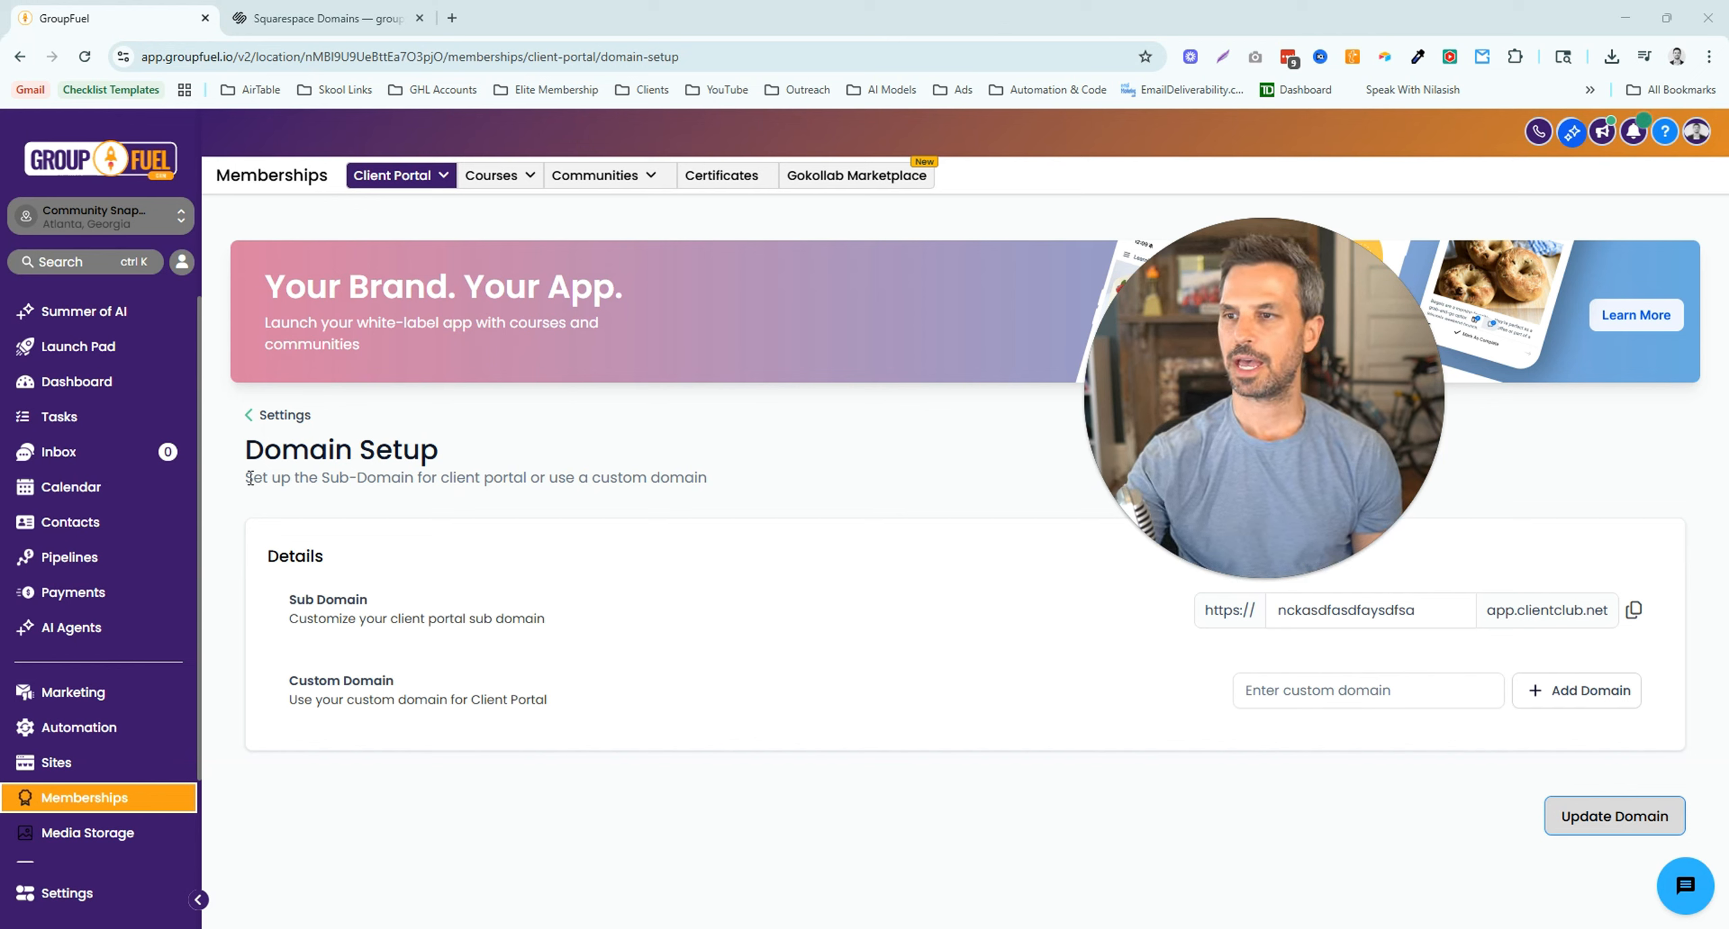
- Highlight the sub-domain and custom domain explanations on the Domain Setup page
{"action": "left_click_drag", "start_coordinate": [247, 478], "coordinate": [416, 484]}
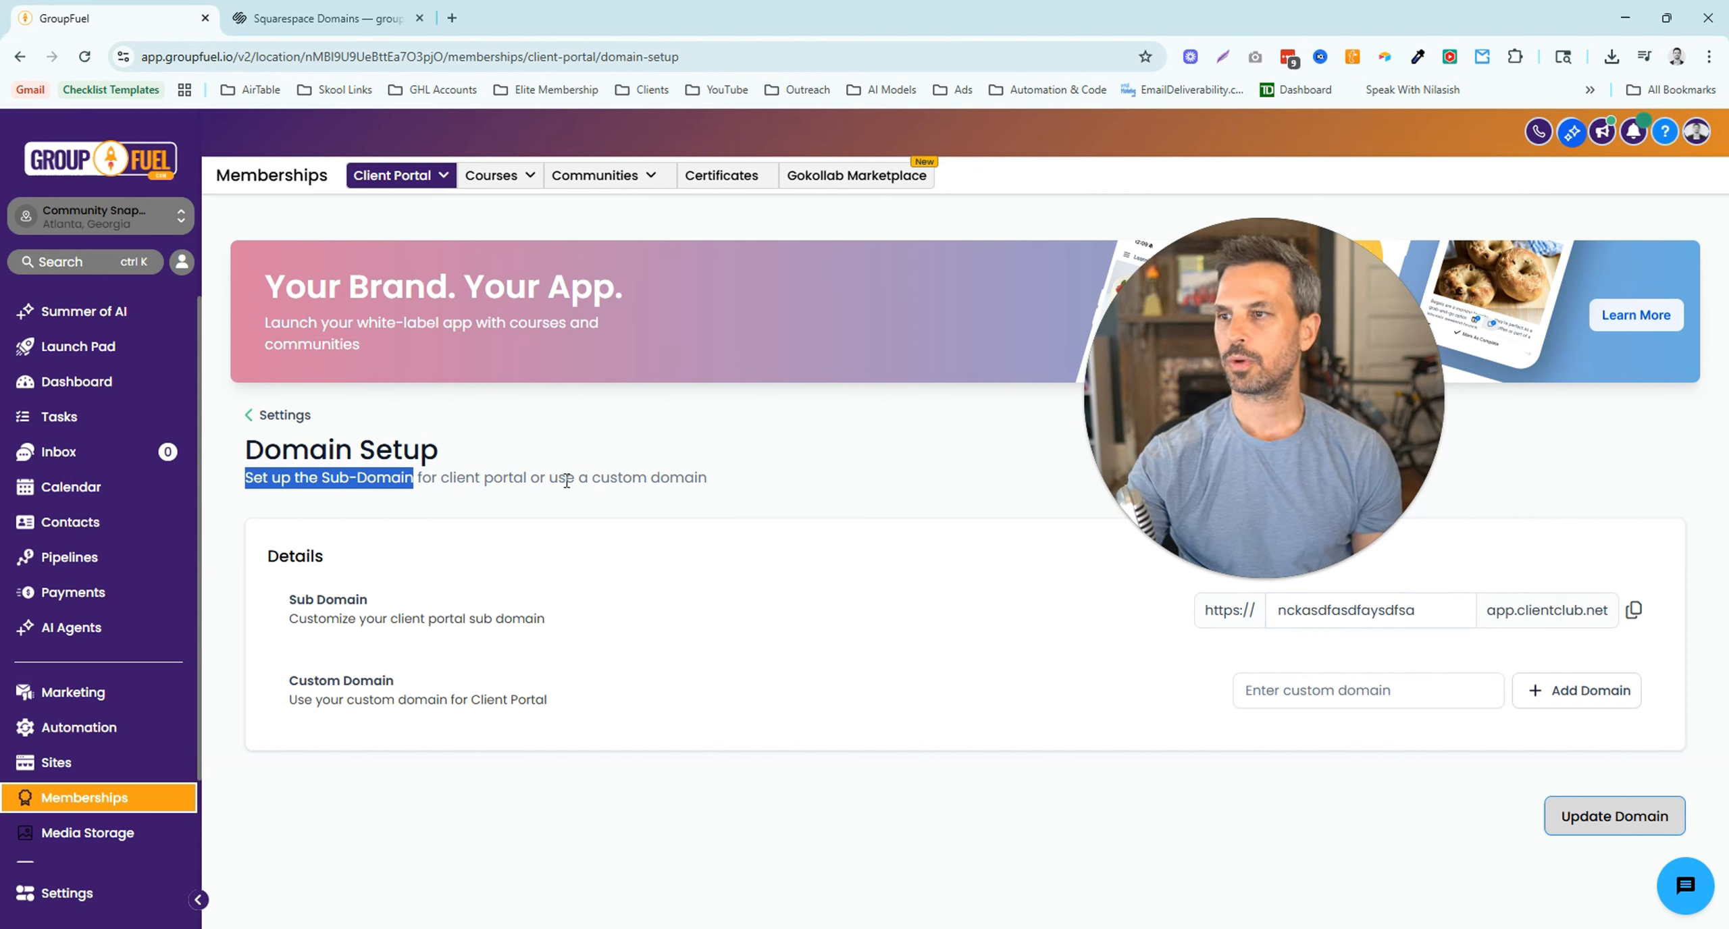
{"action": "left_click_drag", "start_coordinate": [550, 480], "coordinate": [702, 485]}
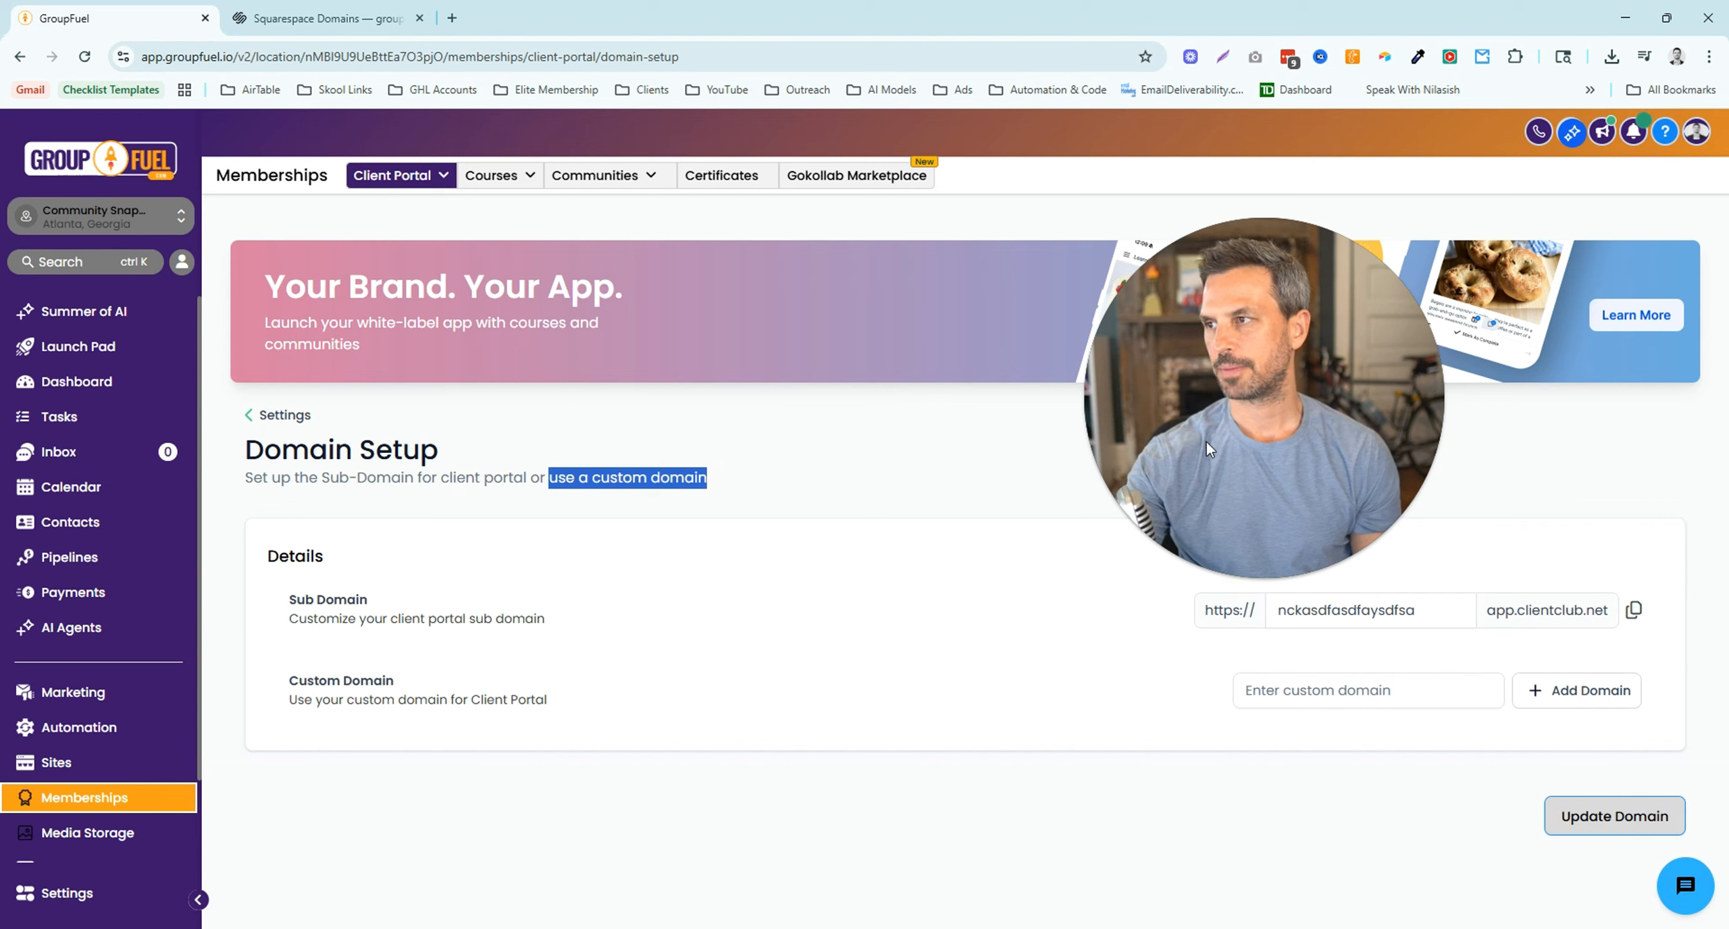
{"action": "left_click_drag", "start_coordinate": [1206, 441], "coordinate": [887, 411]}
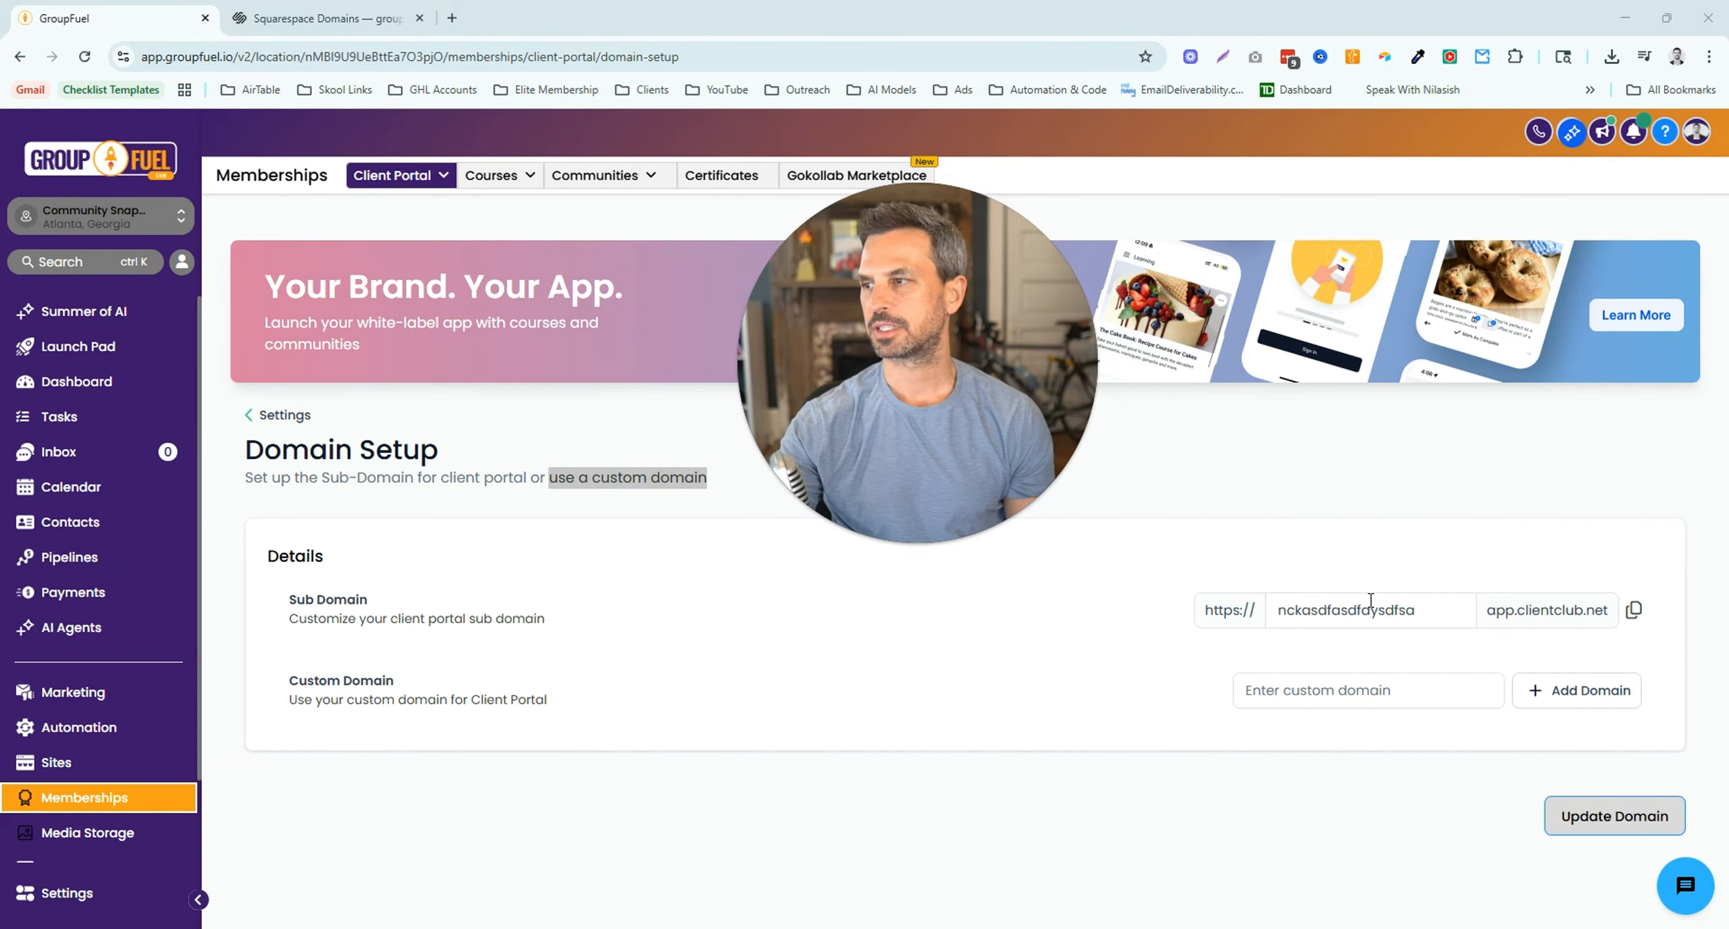
- Replace the existing sub-domain with ronclientportal and save it
{"action": "left_click", "coordinate": [1459, 616]}
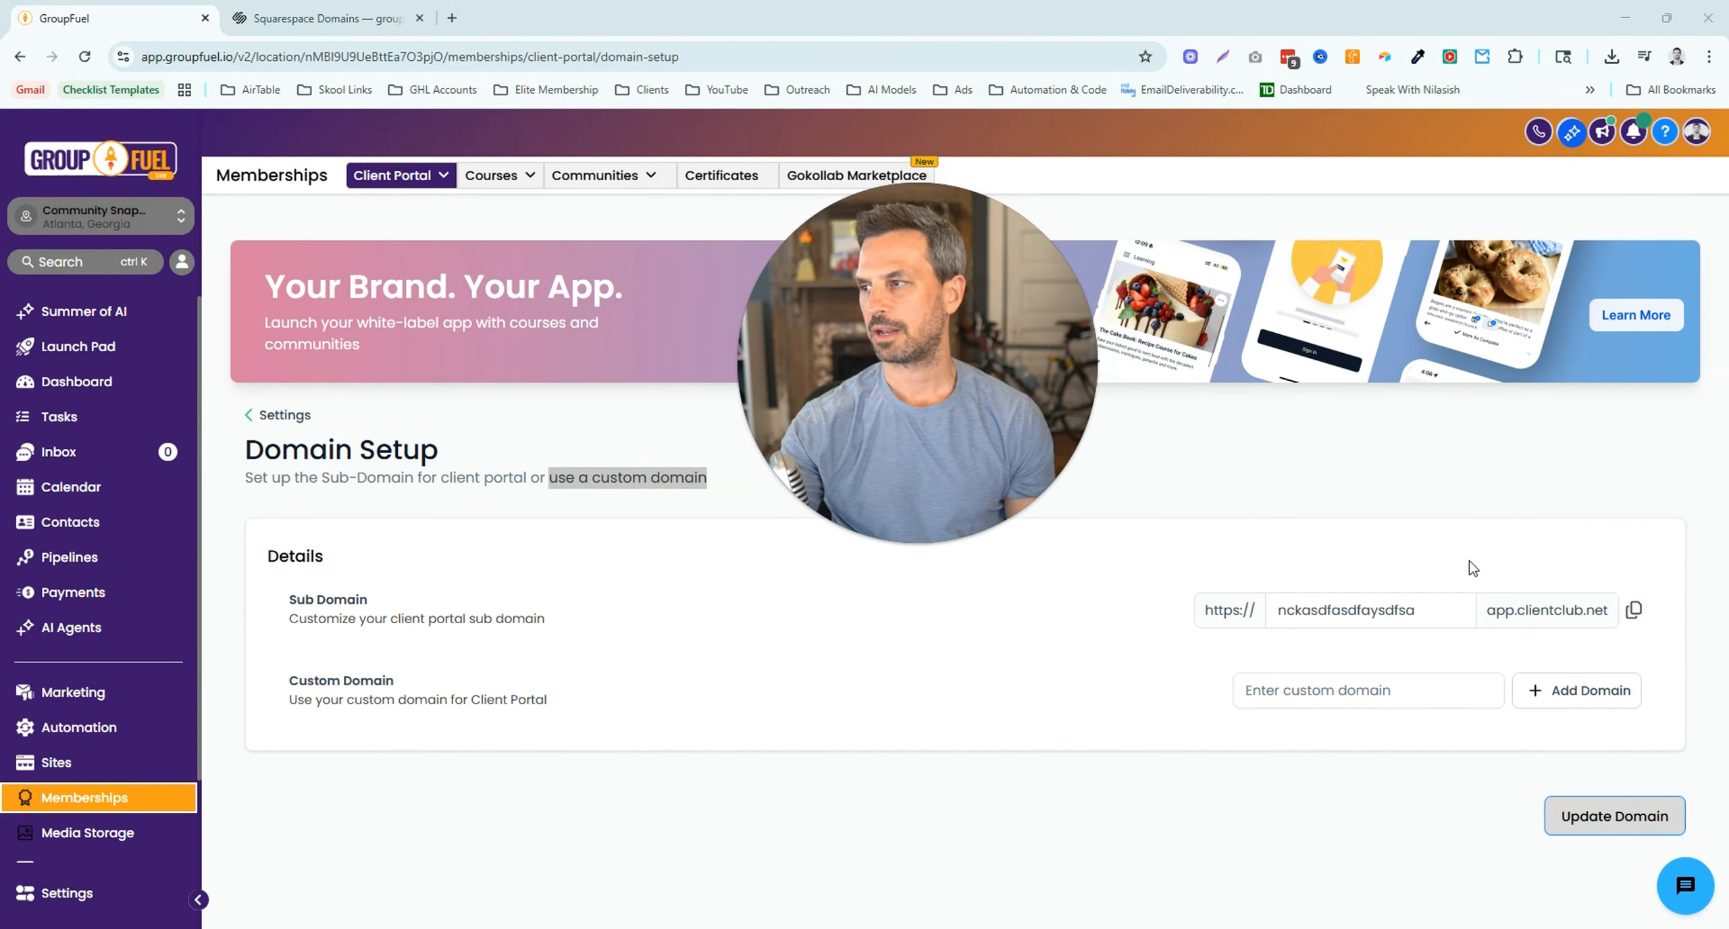
{"action": "left_click", "coordinate": [1430, 606]}
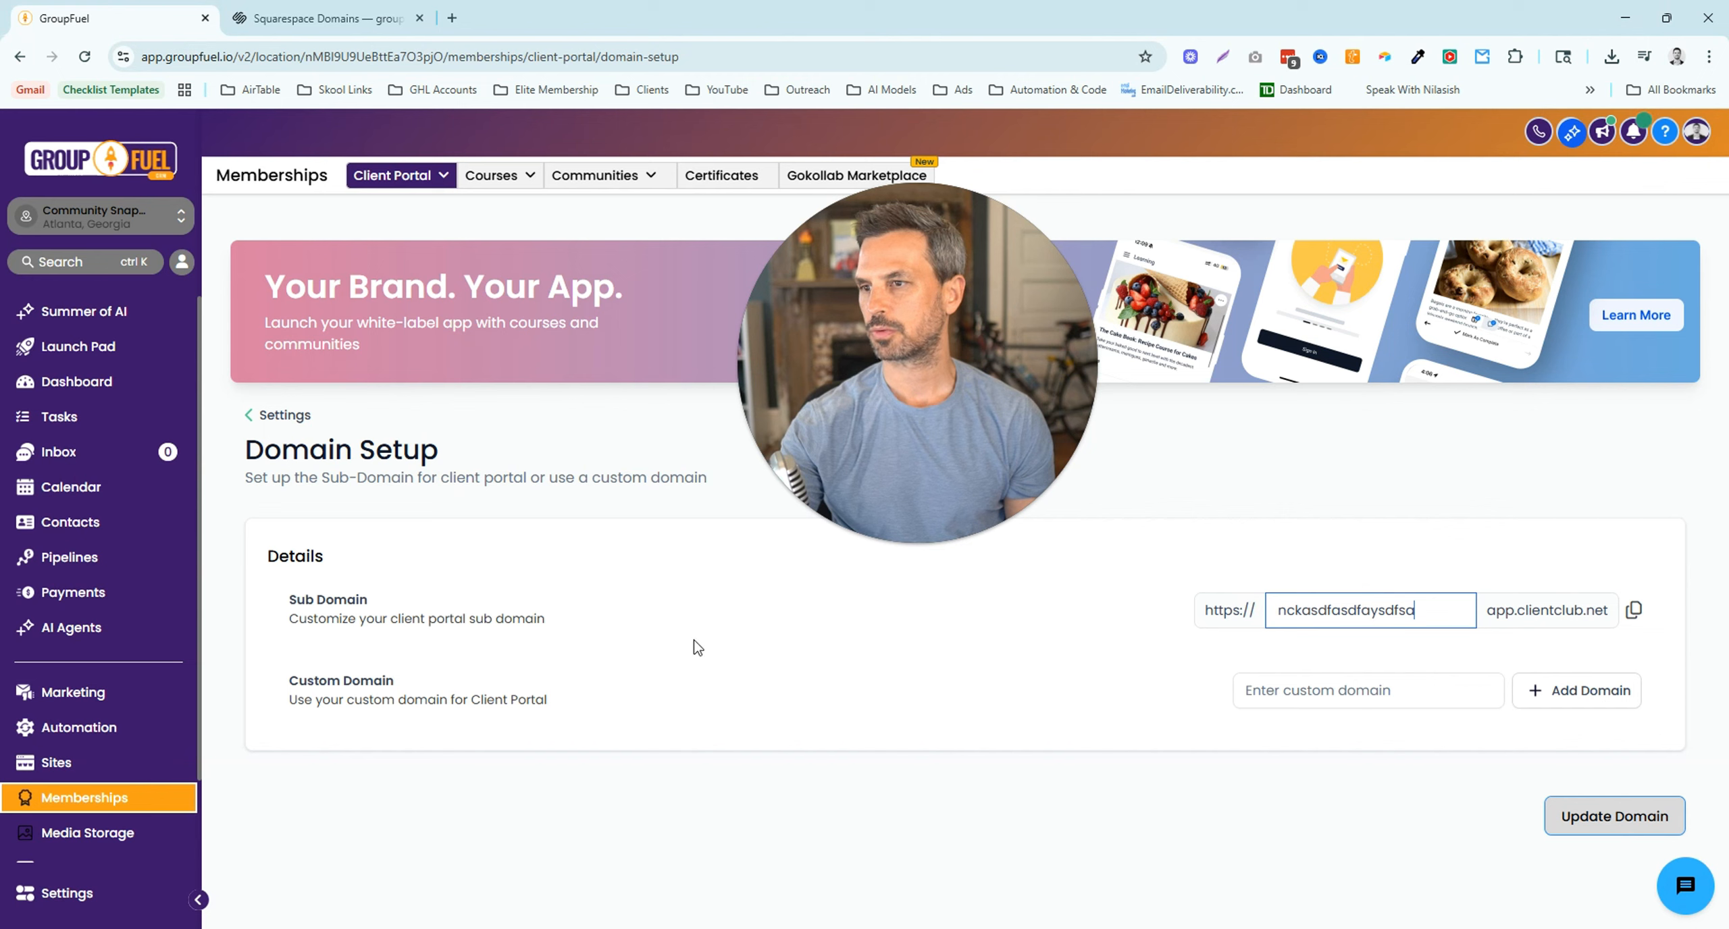
{"action": "left_click_drag", "start_coordinate": [1421, 610], "coordinate": [1257, 621]}
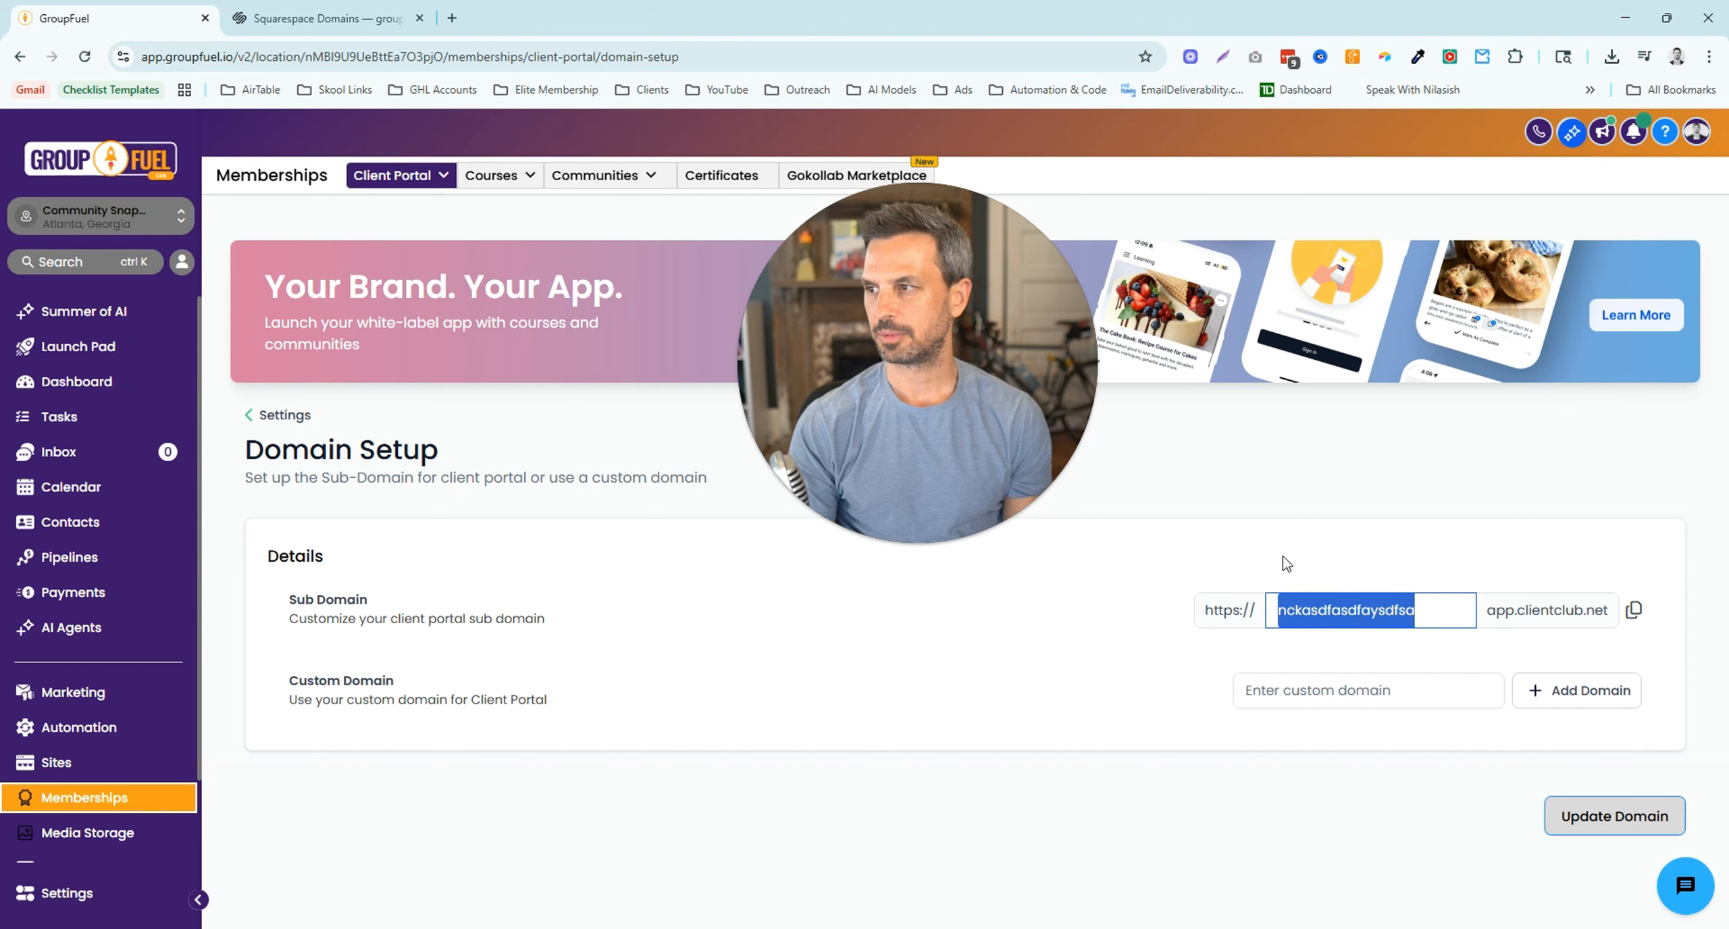
{"action": "type", "text": "roncl"}
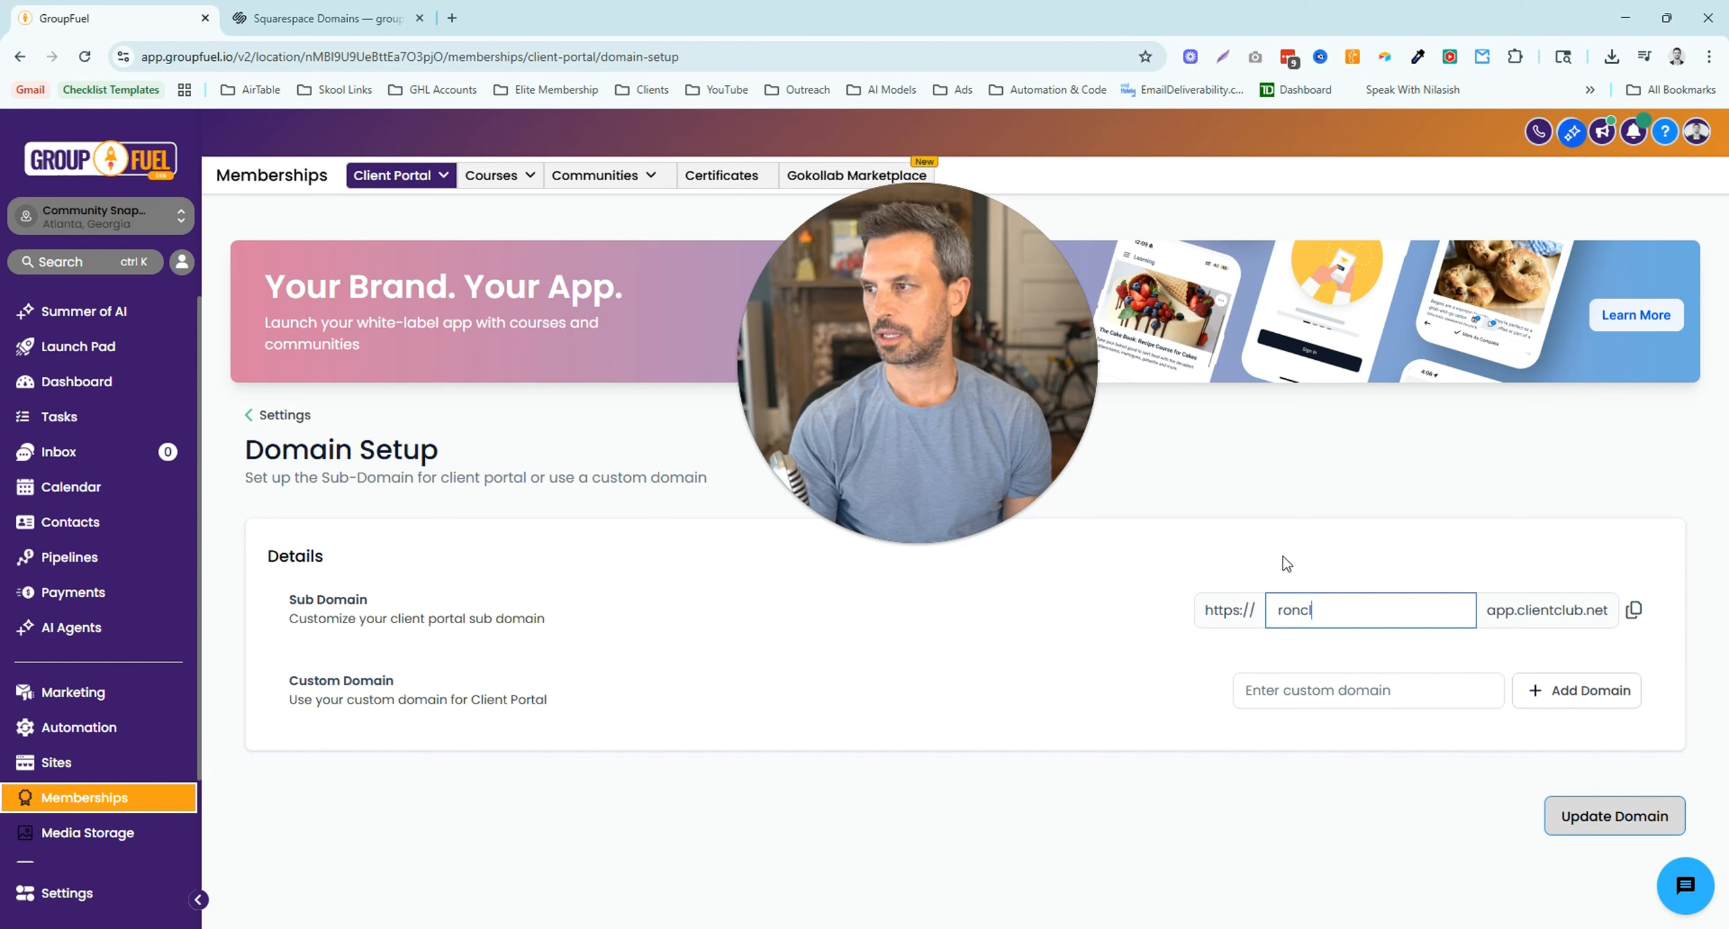
{"action": "type", "text": "ientportal"}
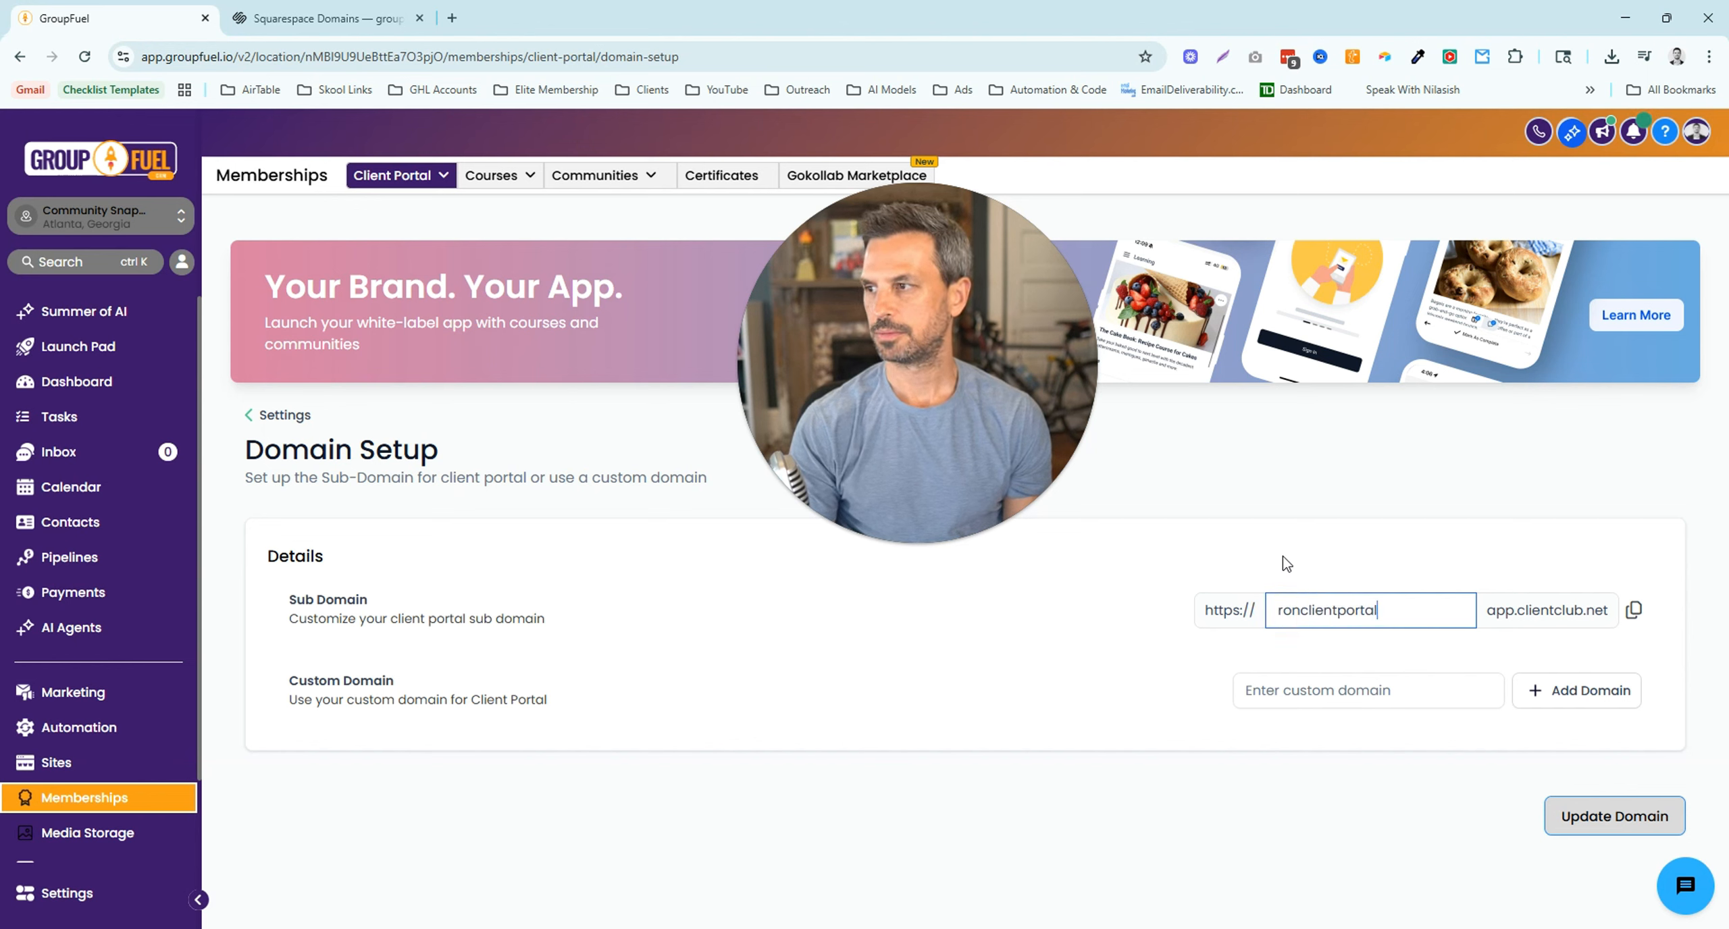
{"action": "left_click", "coordinate": [1633, 828]}
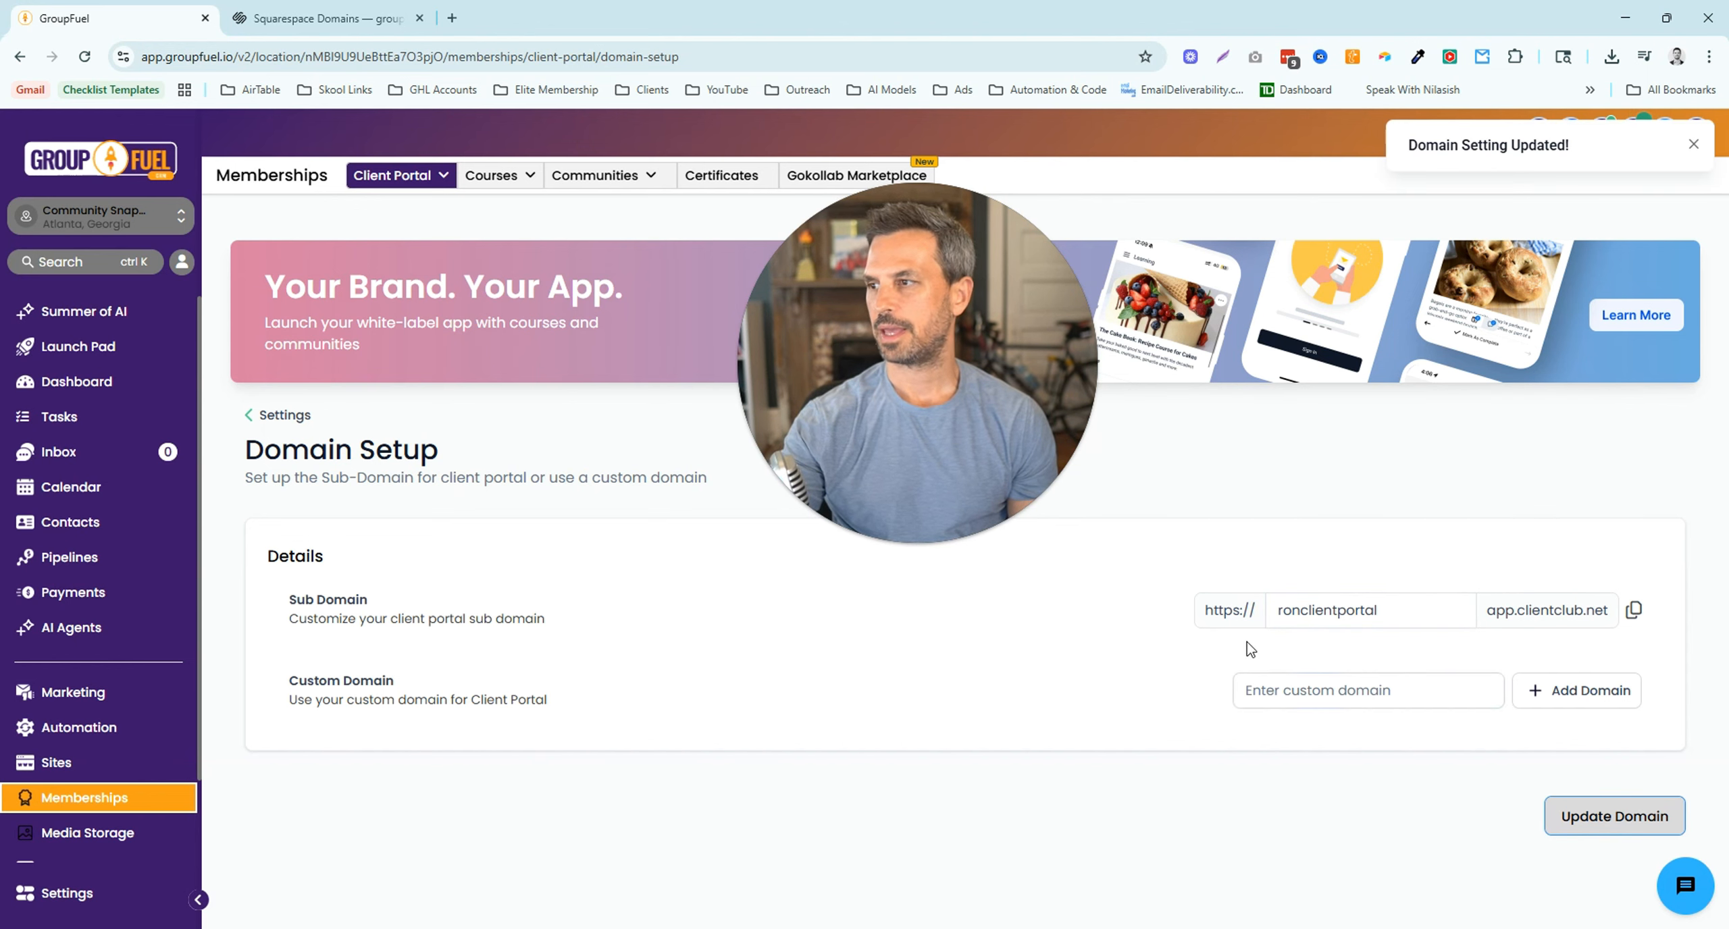
- Check the ronclientportal.app.clientclub.net login page in a new tab, then return to GroupFuel
{"action": "mouse_move", "coordinate": [436, 181]}
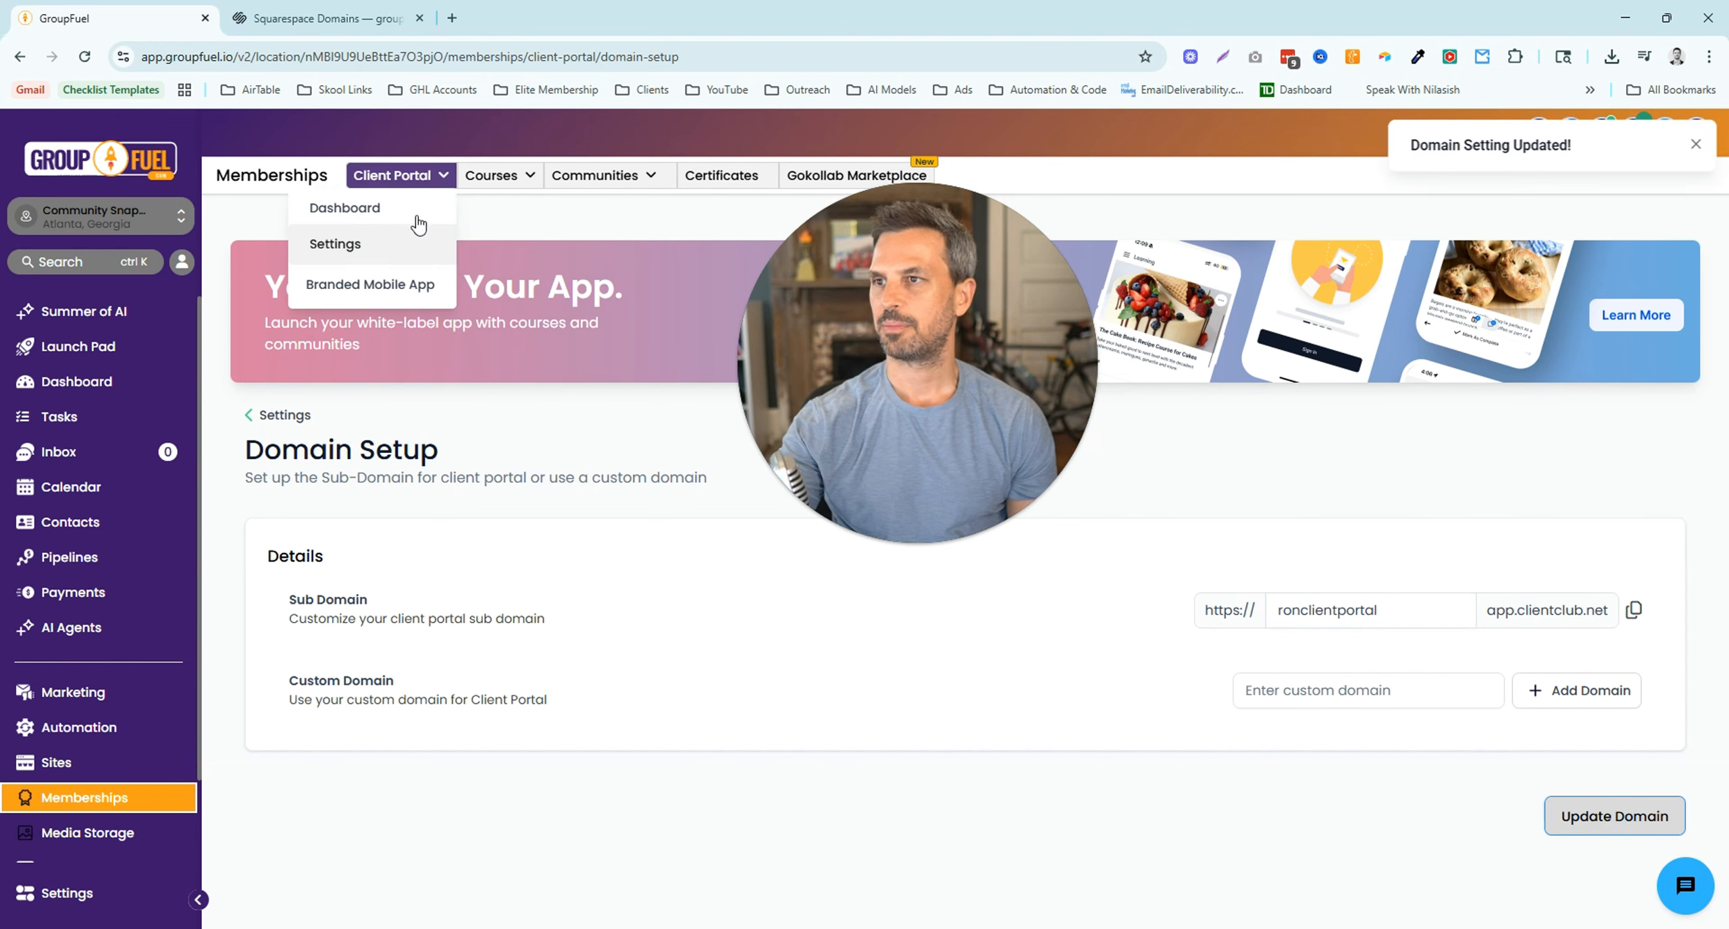
{"action": "left_click", "coordinate": [376, 223]}
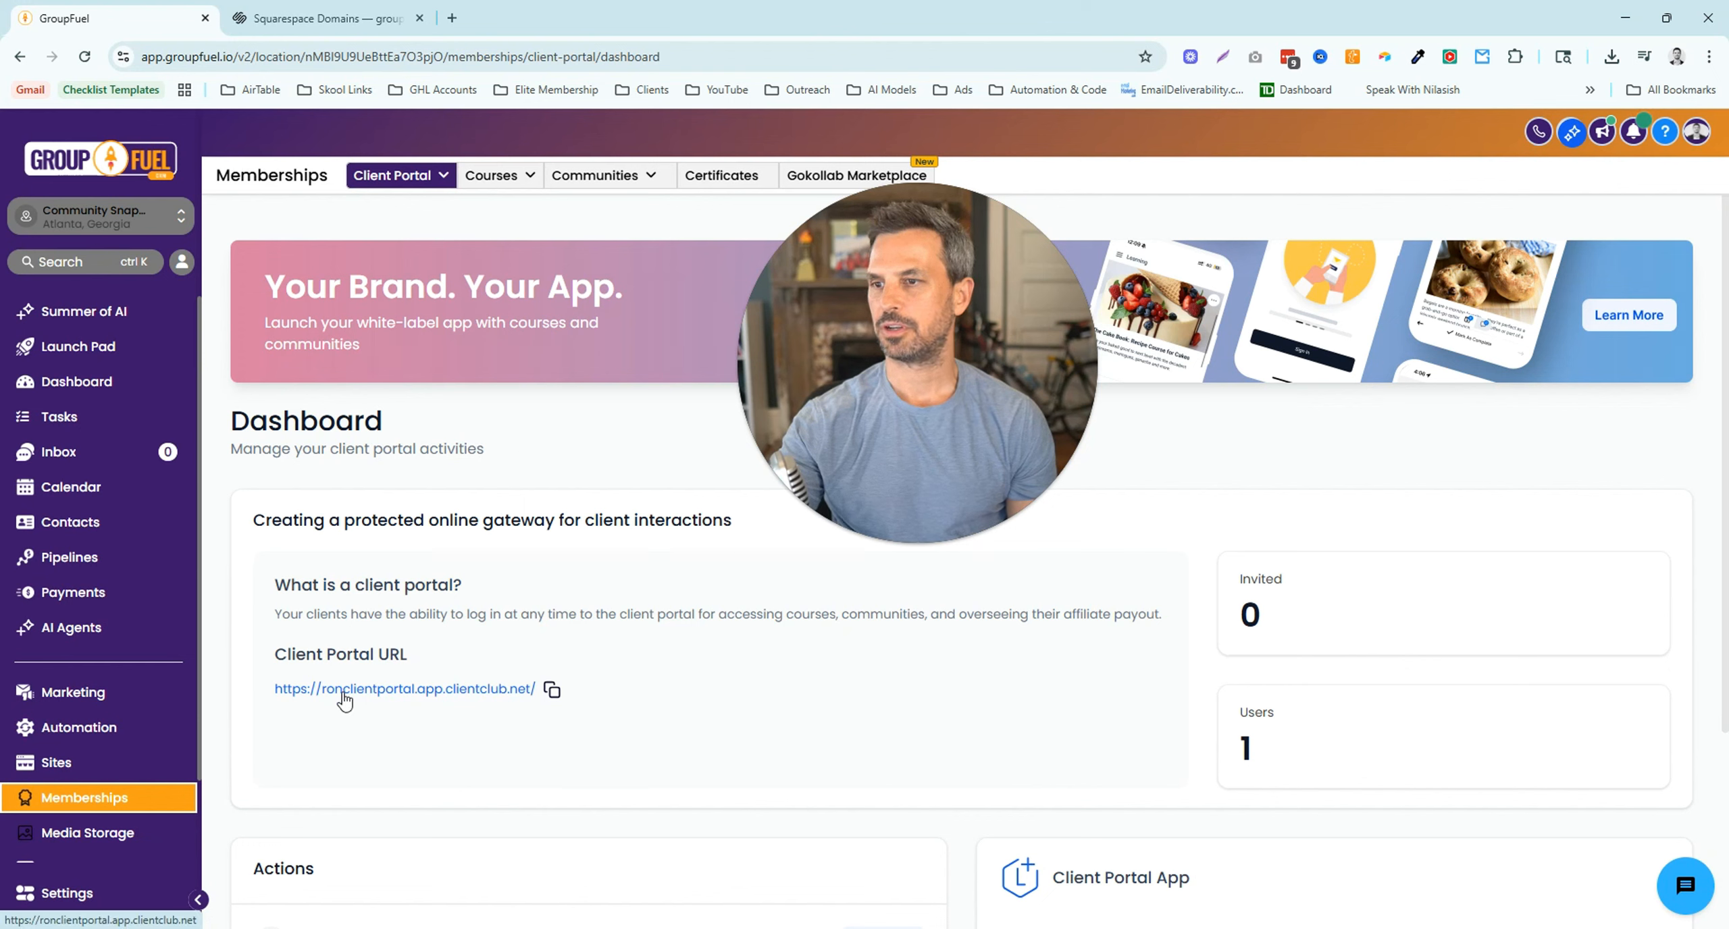
{"action": "left_click", "coordinate": [486, 689]}
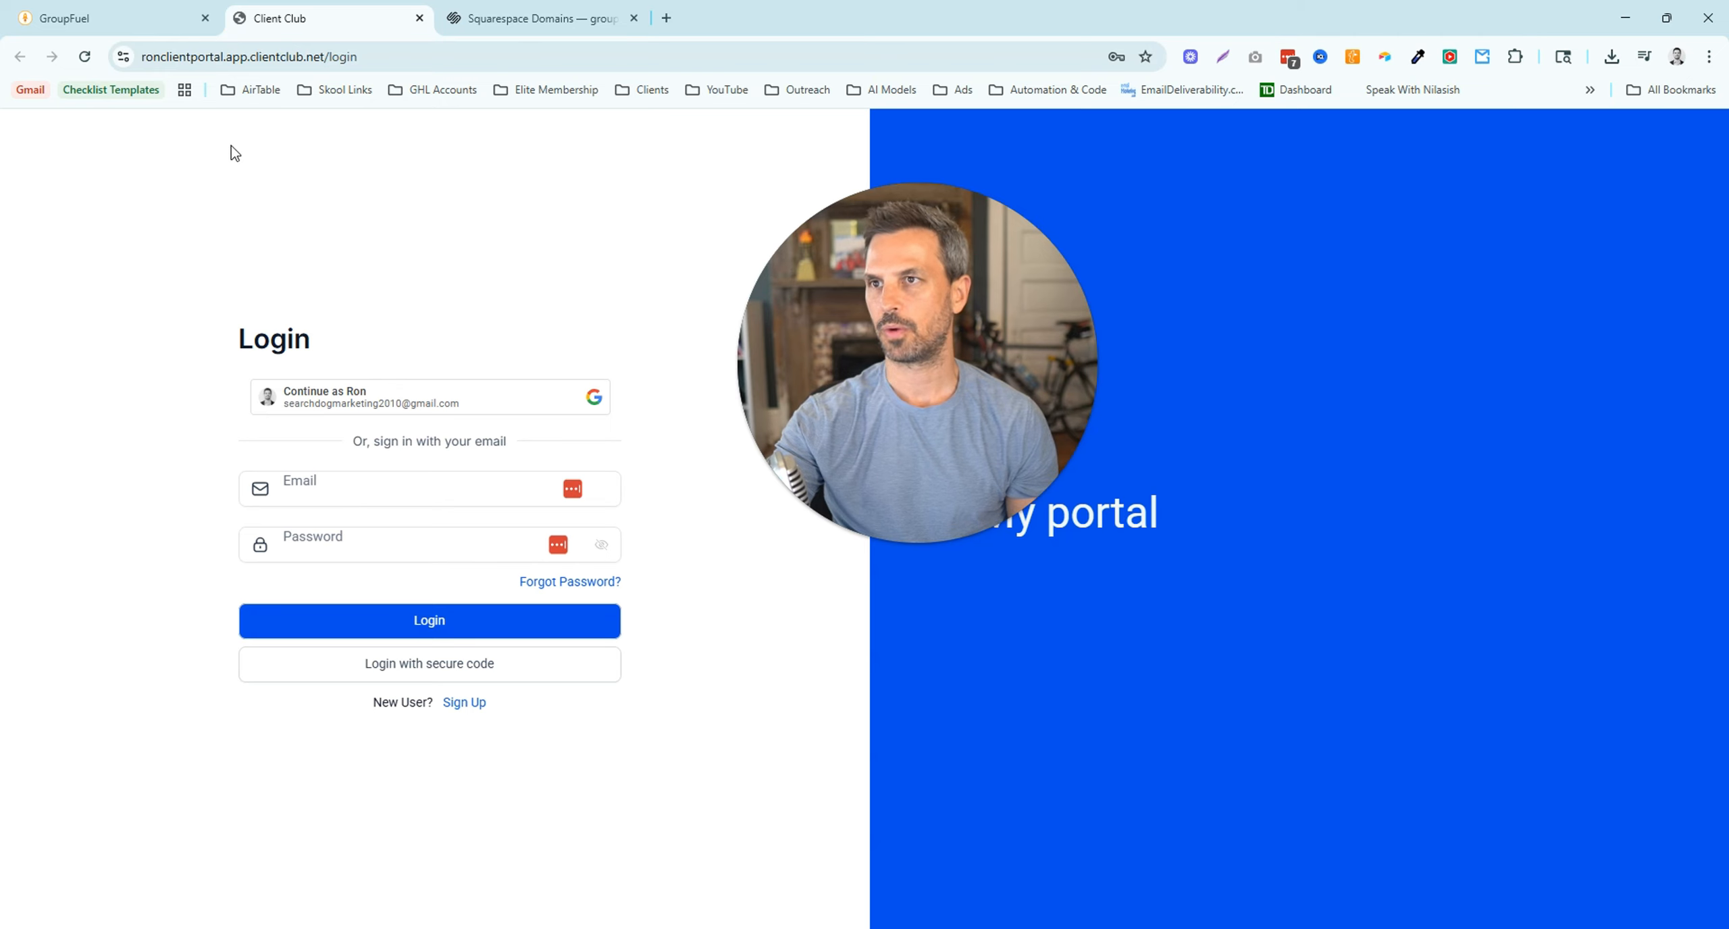
{"action": "left_click", "coordinate": [135, 27]}
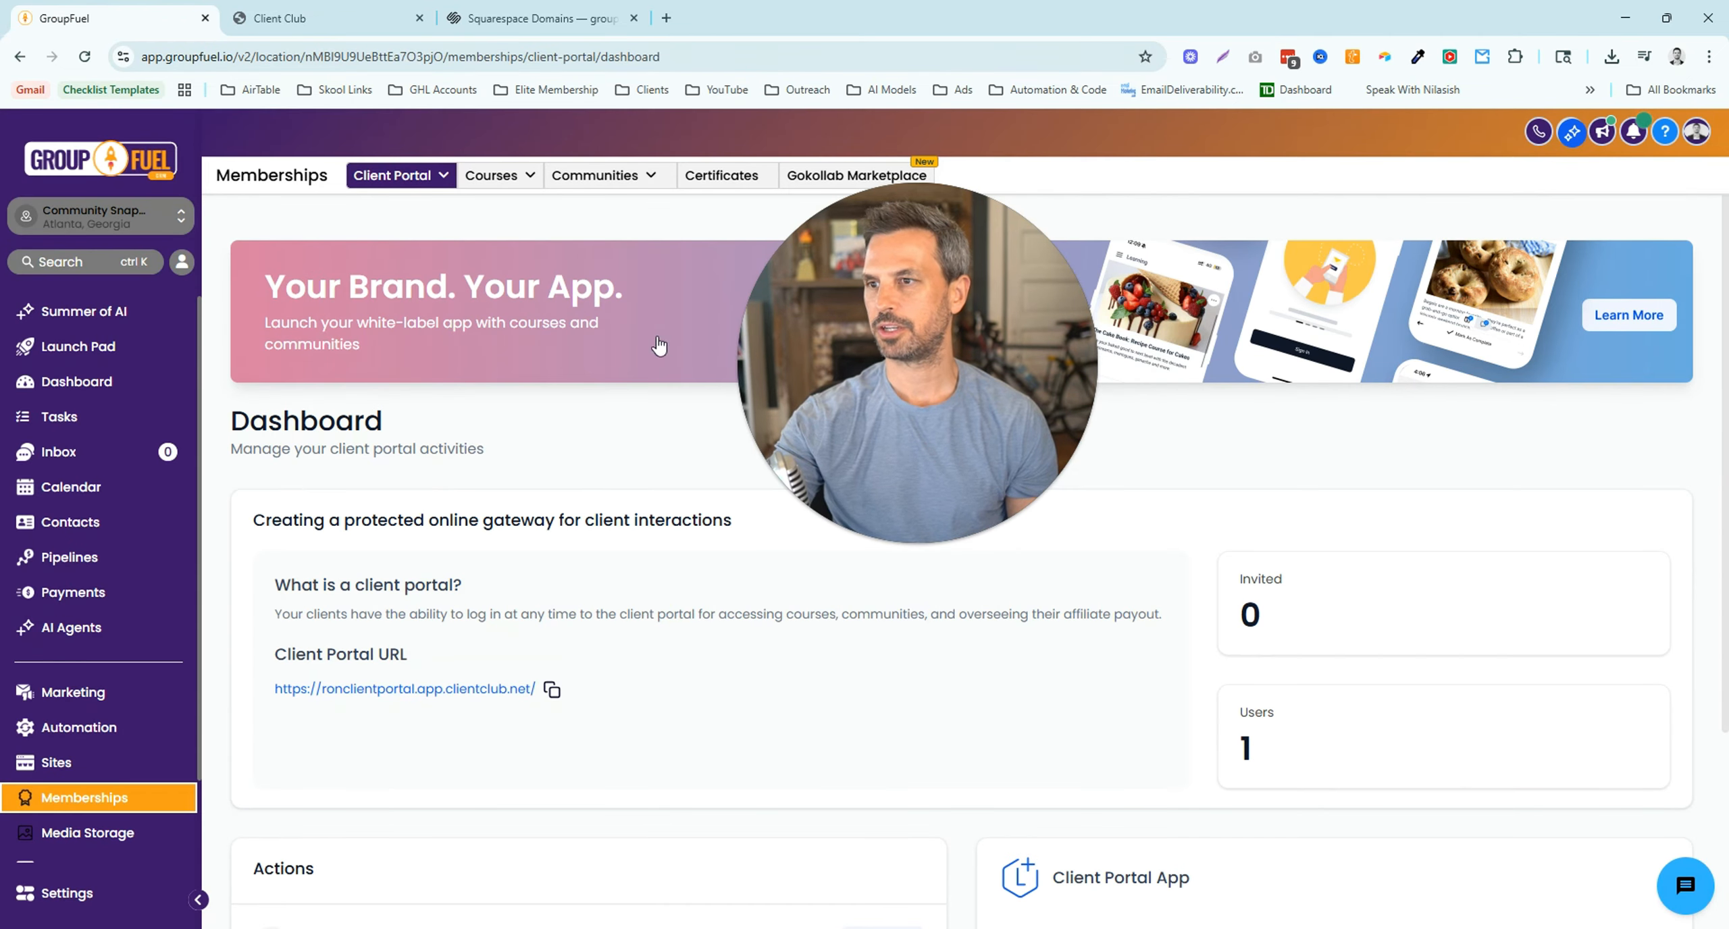
- Enter ronclient.gohighticketnow.com as the custom domain under Domain Setup and begin connecting it
{"action": "mouse_move", "coordinate": [398, 175]}
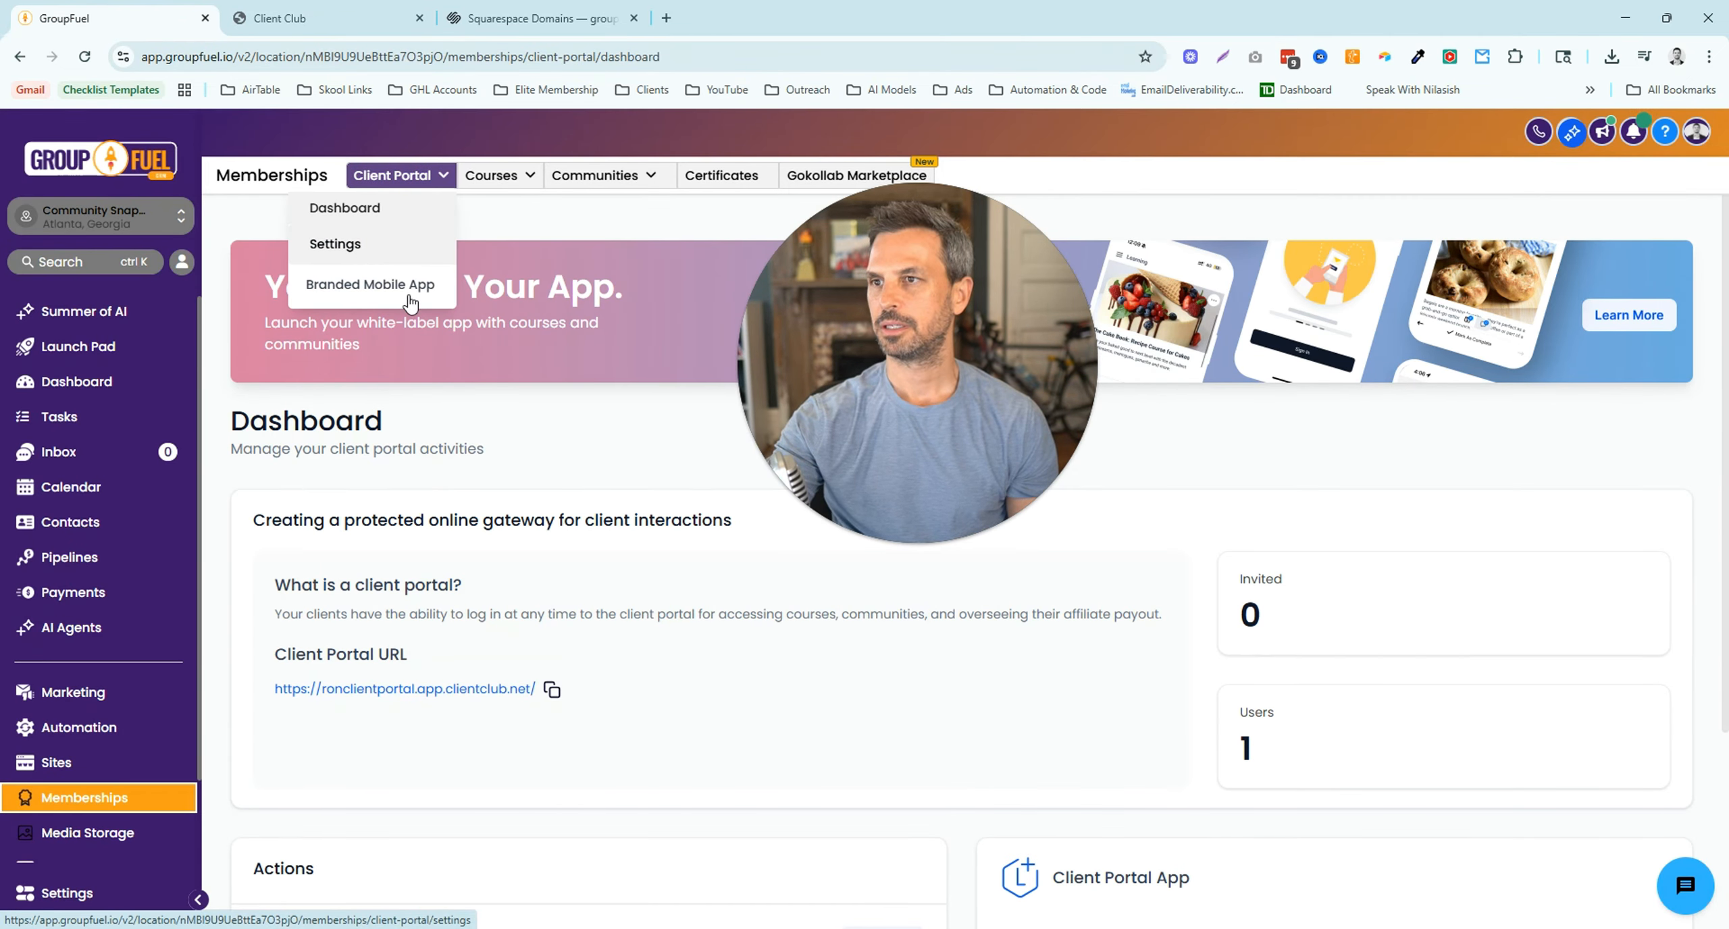
{"action": "left_click", "coordinate": [404, 244]}
{"action": "left_click", "coordinate": [473, 499]}
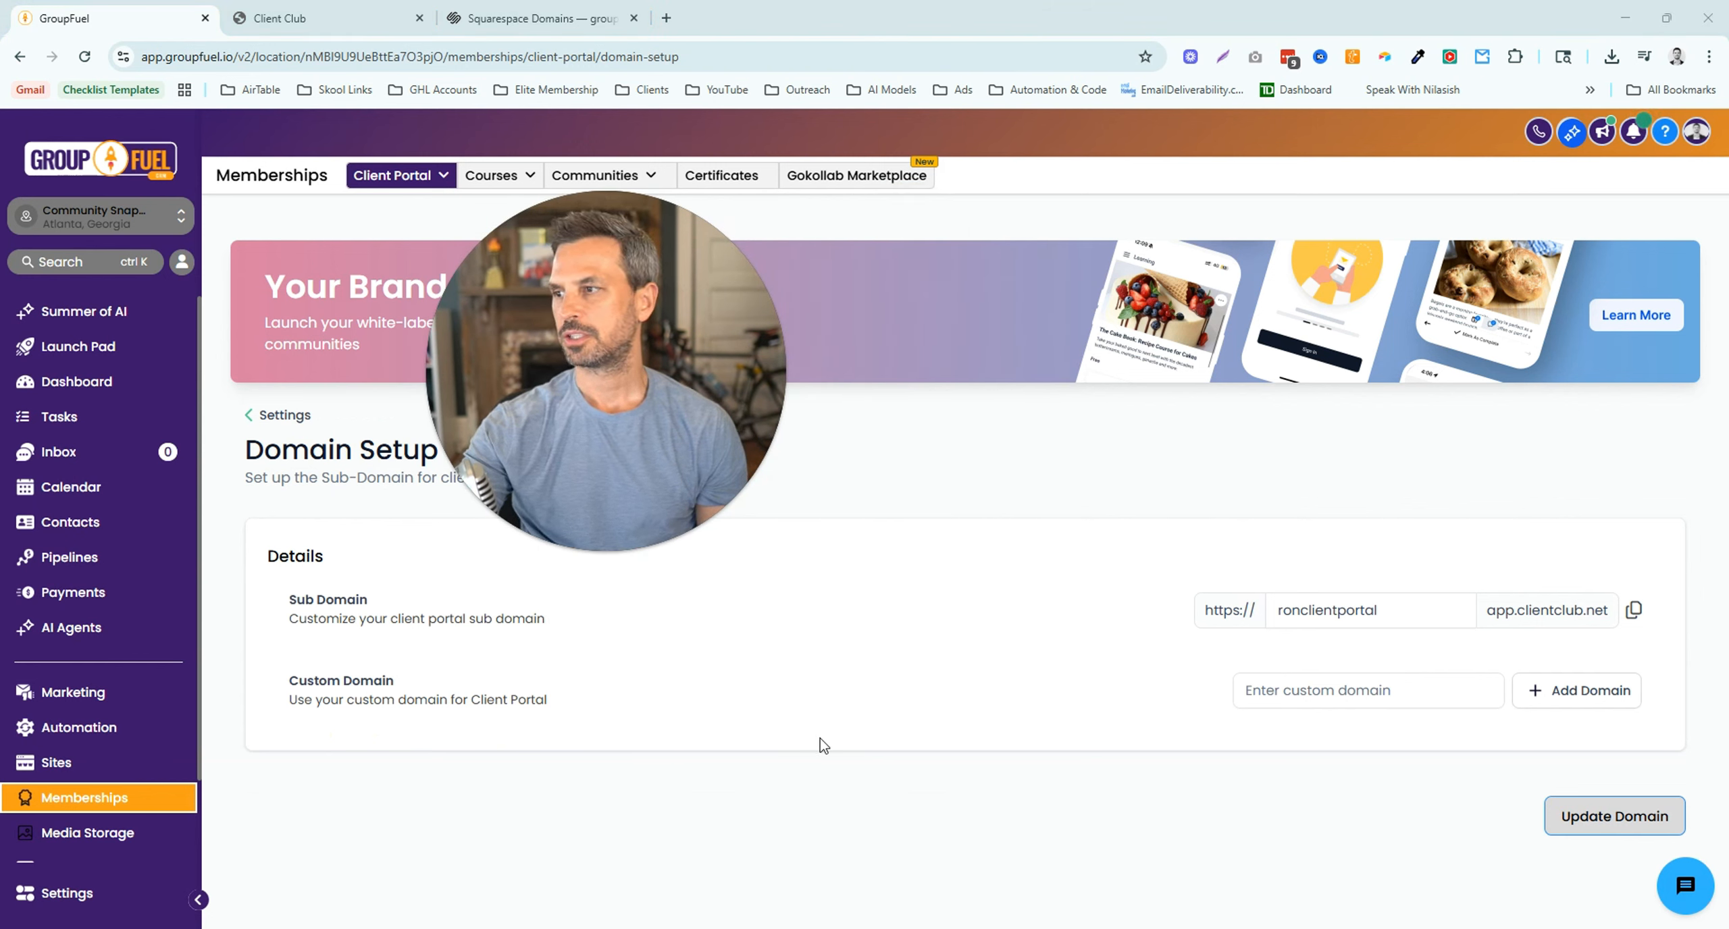
{"action": "left_click", "coordinate": [1283, 692]}
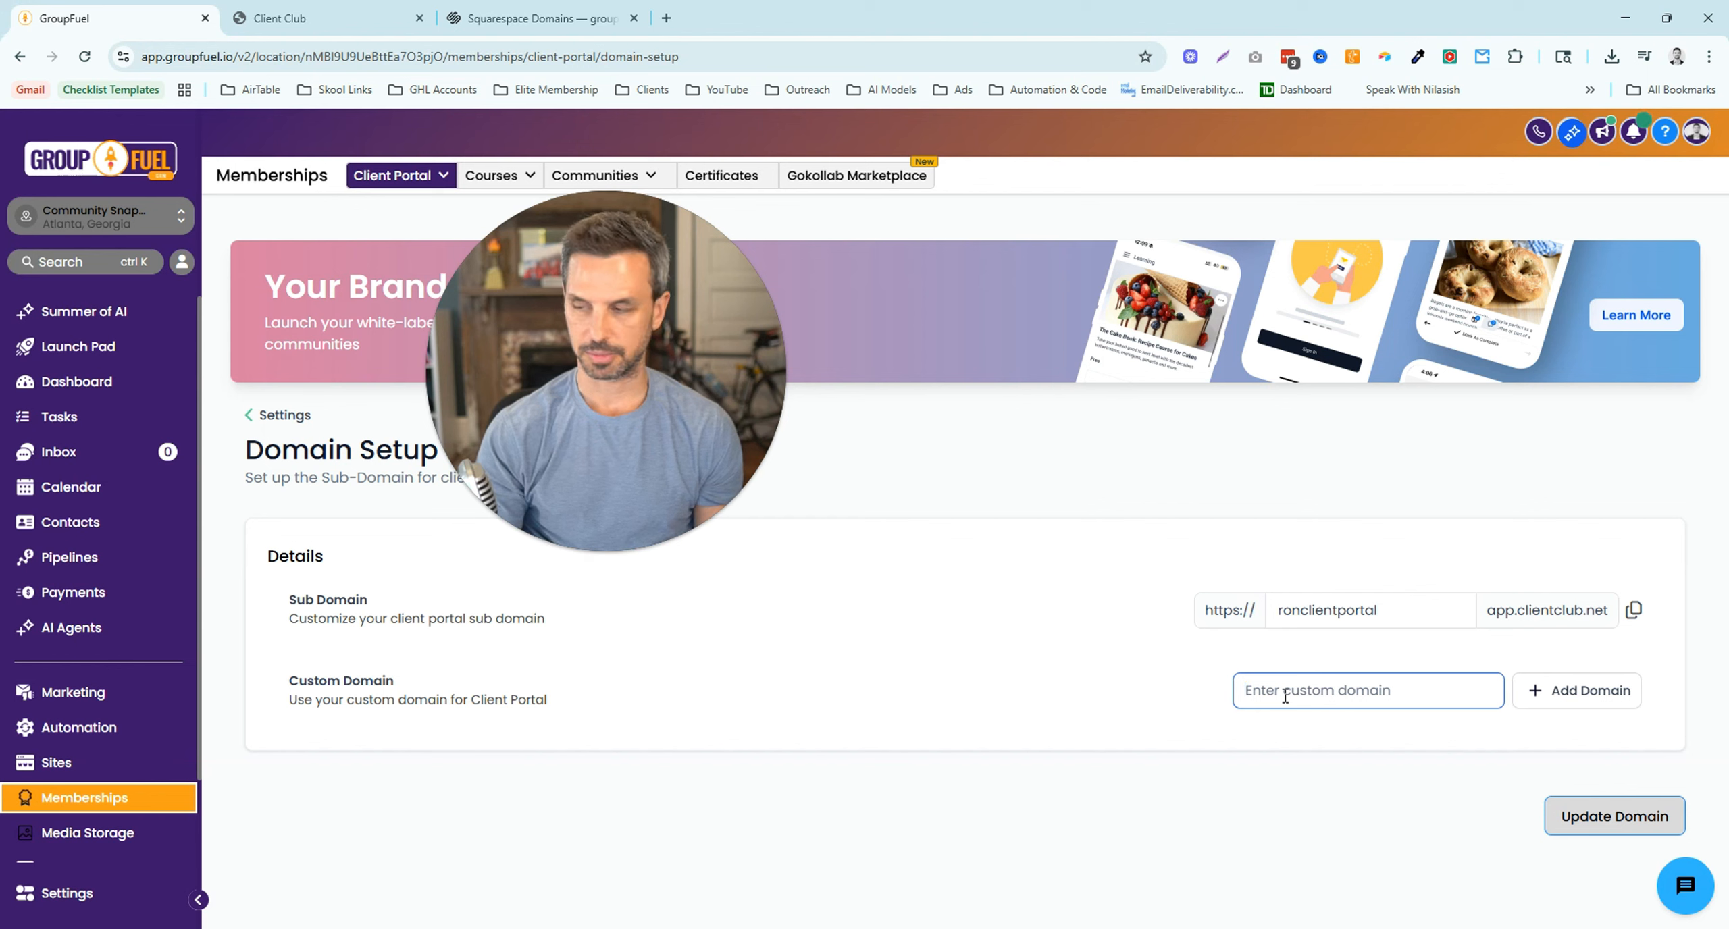
{"action": "type", "text": "roncli"}
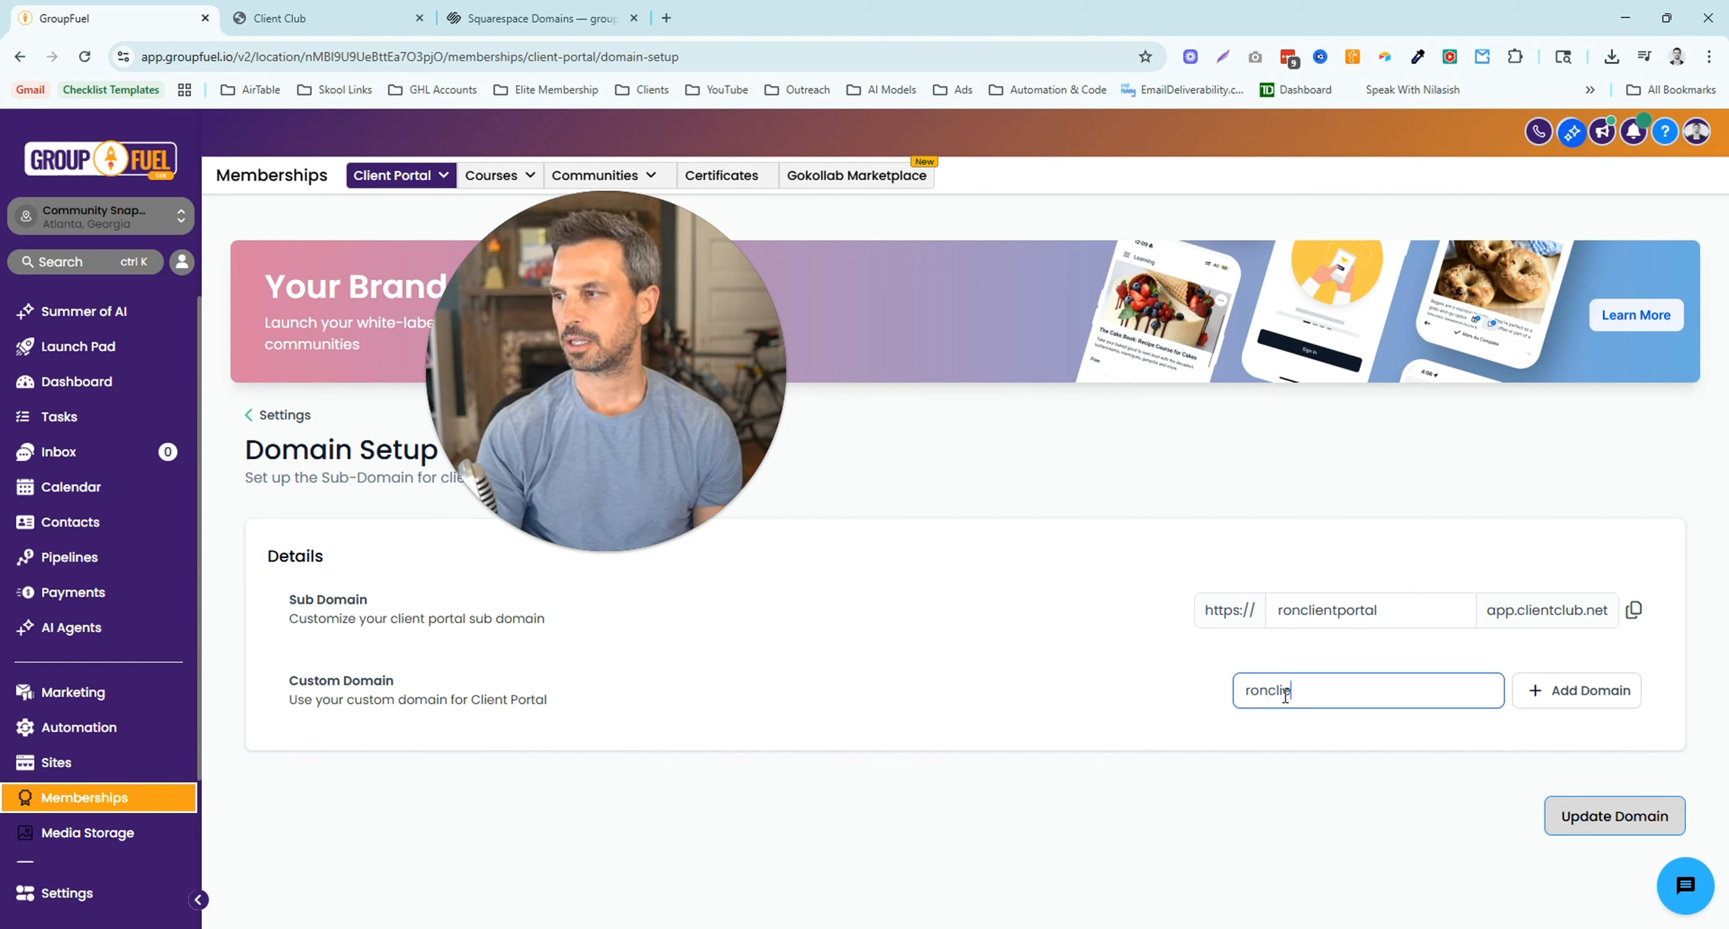
{"action": "type", "text": "ent.c"}
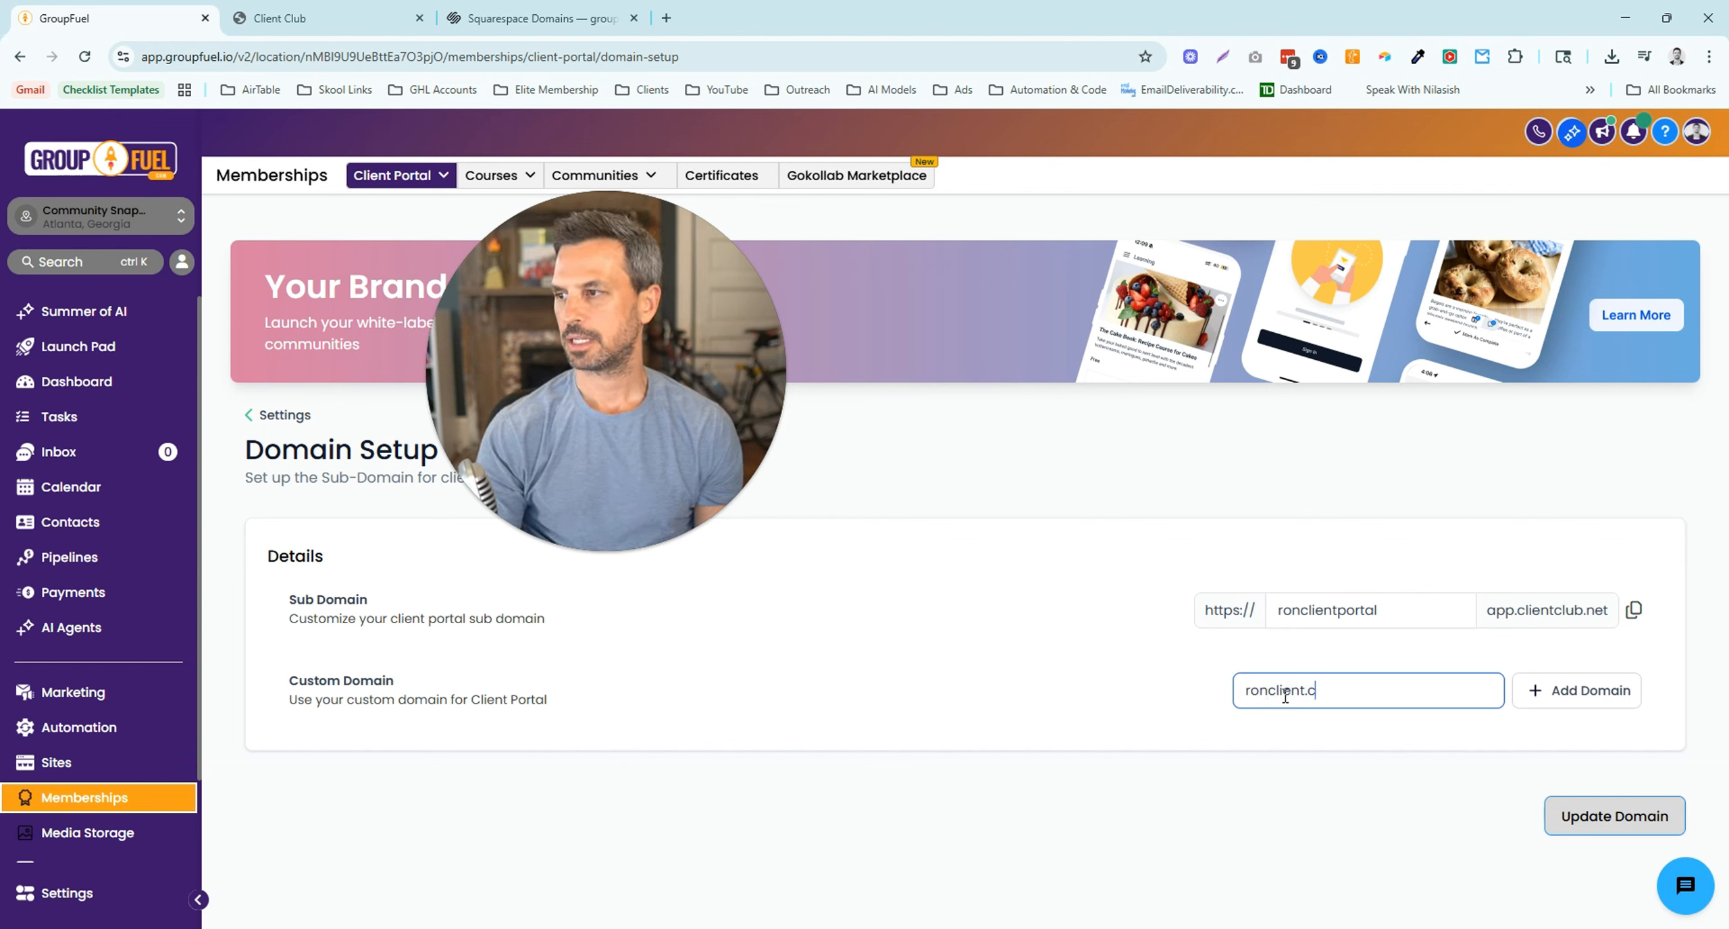
{"action": "type", "text": "gr"}
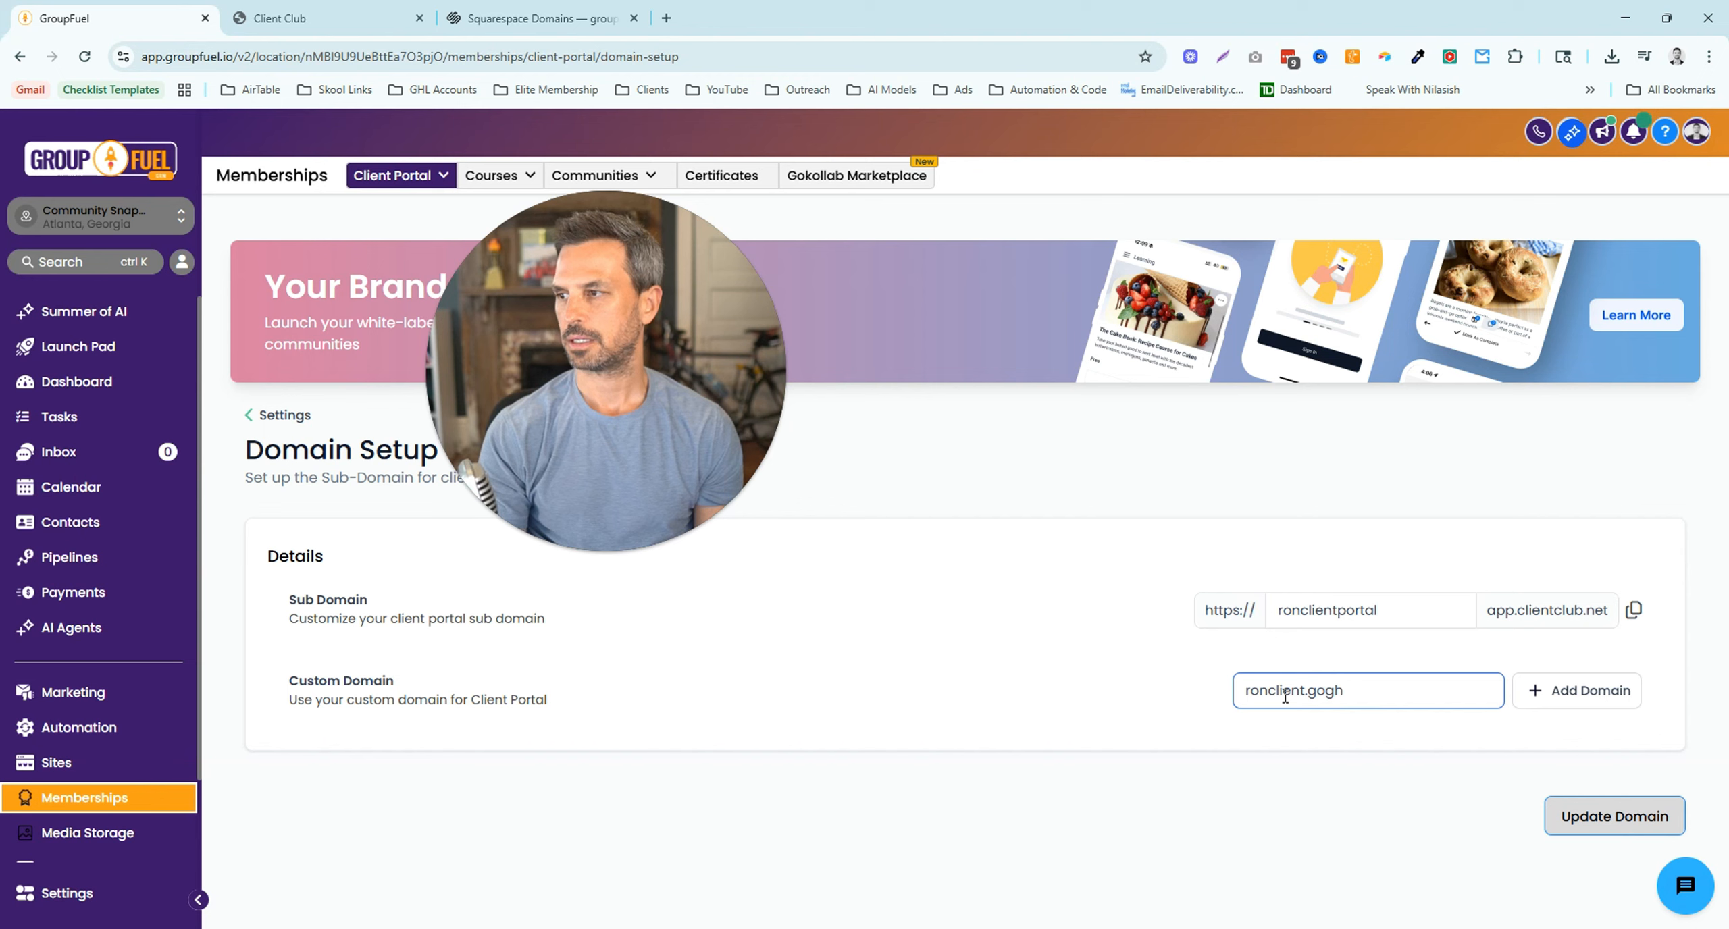
{"action": "type", "text": "high"}
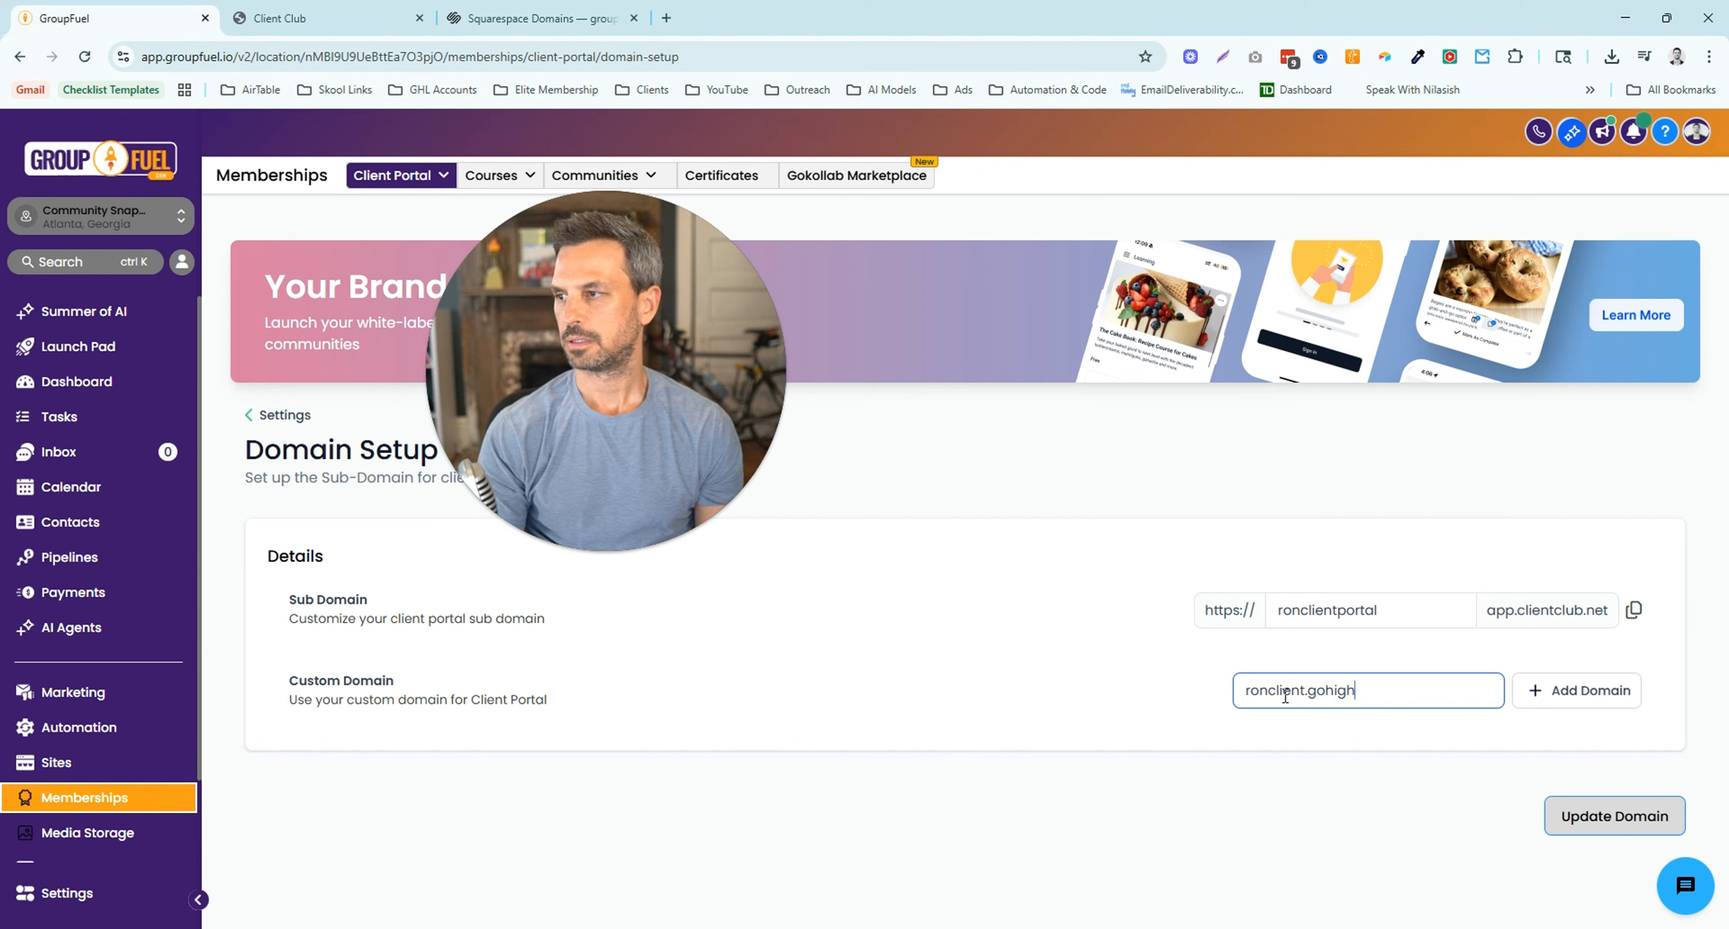
{"action": "type", "text": "ticketnow.com"}
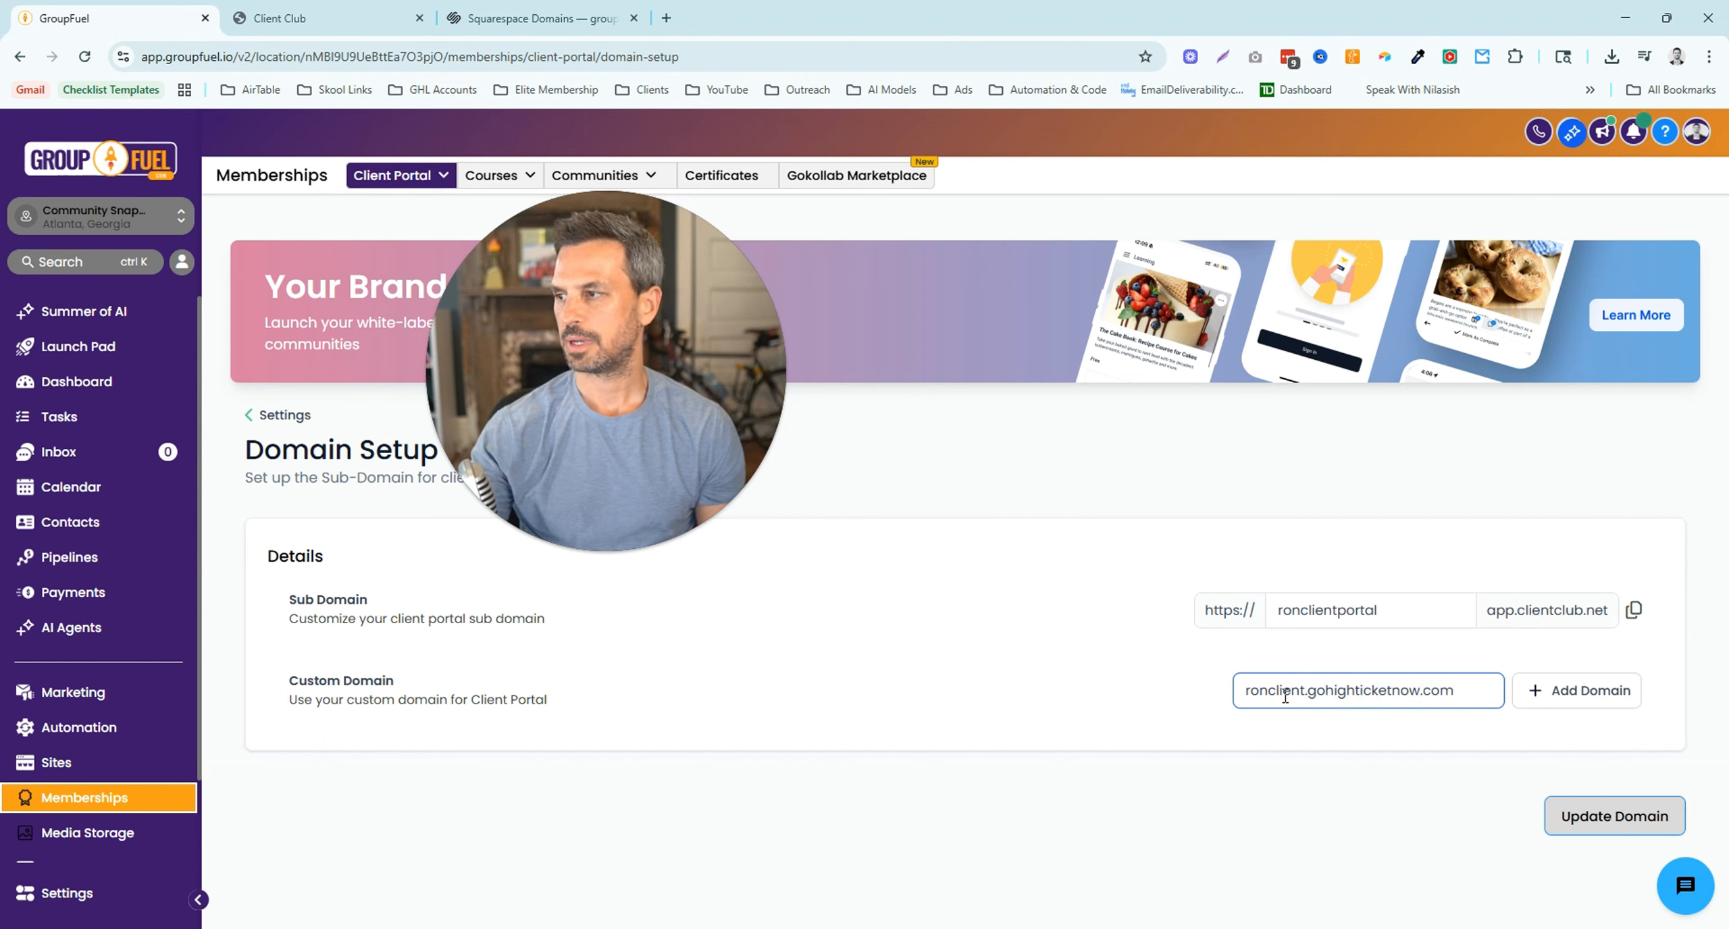
{"action": "left_click", "coordinate": [1566, 703]}
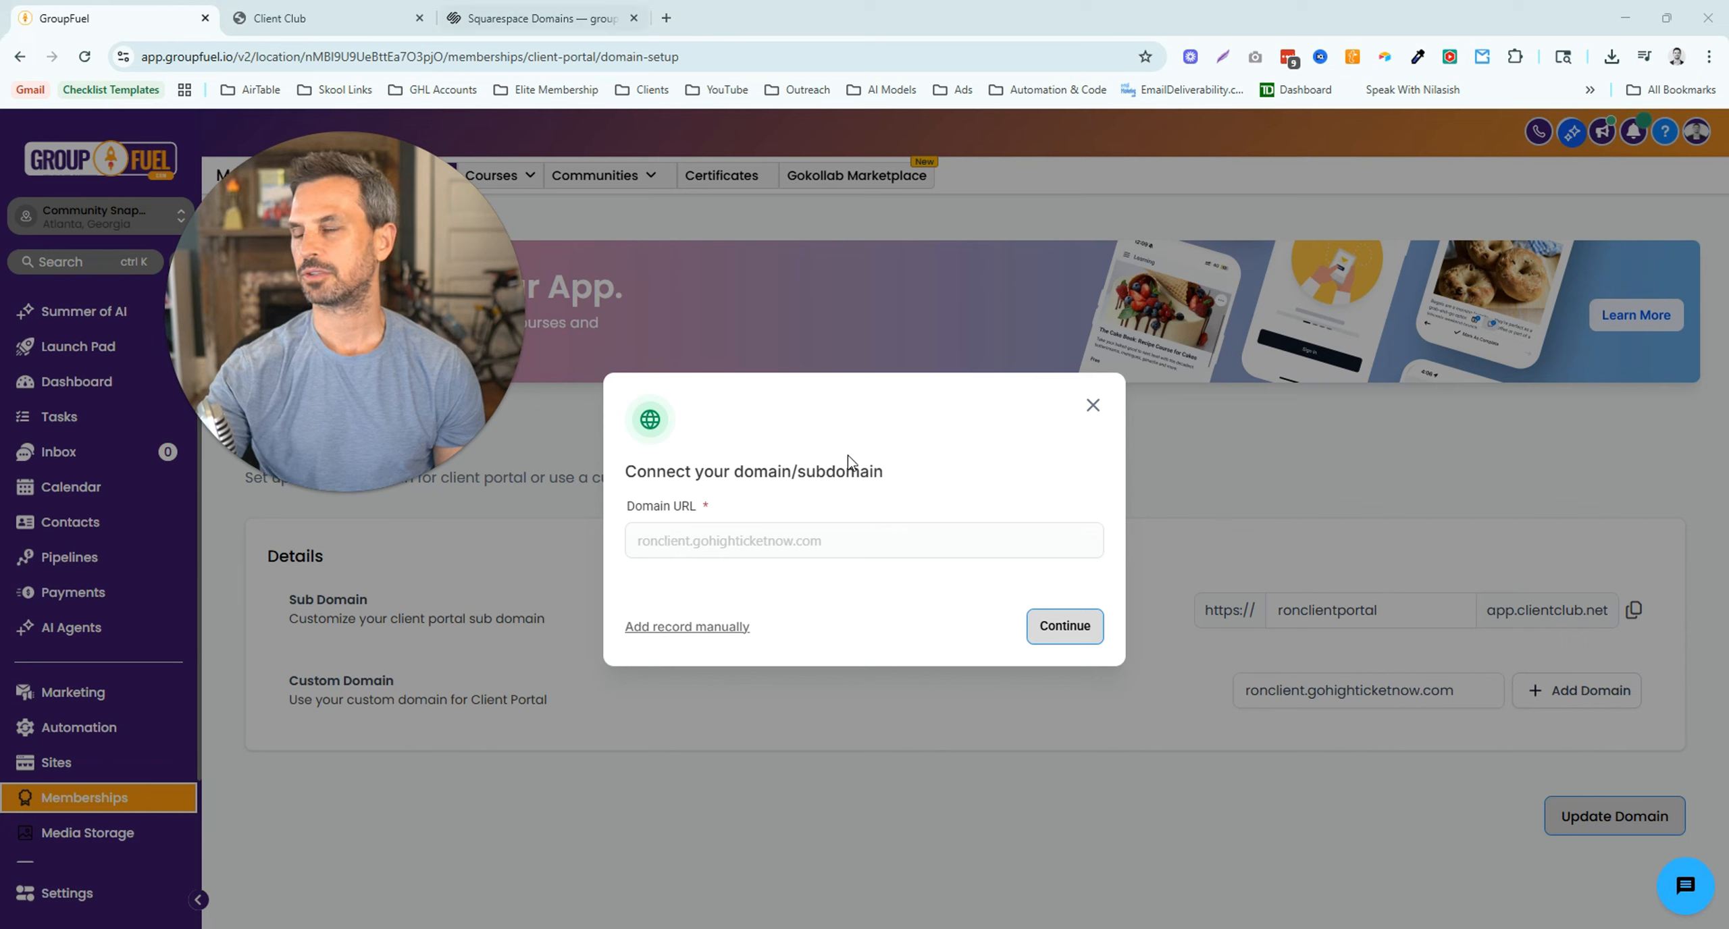
- Show the manual CNAME record details for host ronclient, then go to Squarespace DNS settings
{"action": "left_click", "coordinate": [728, 634]}
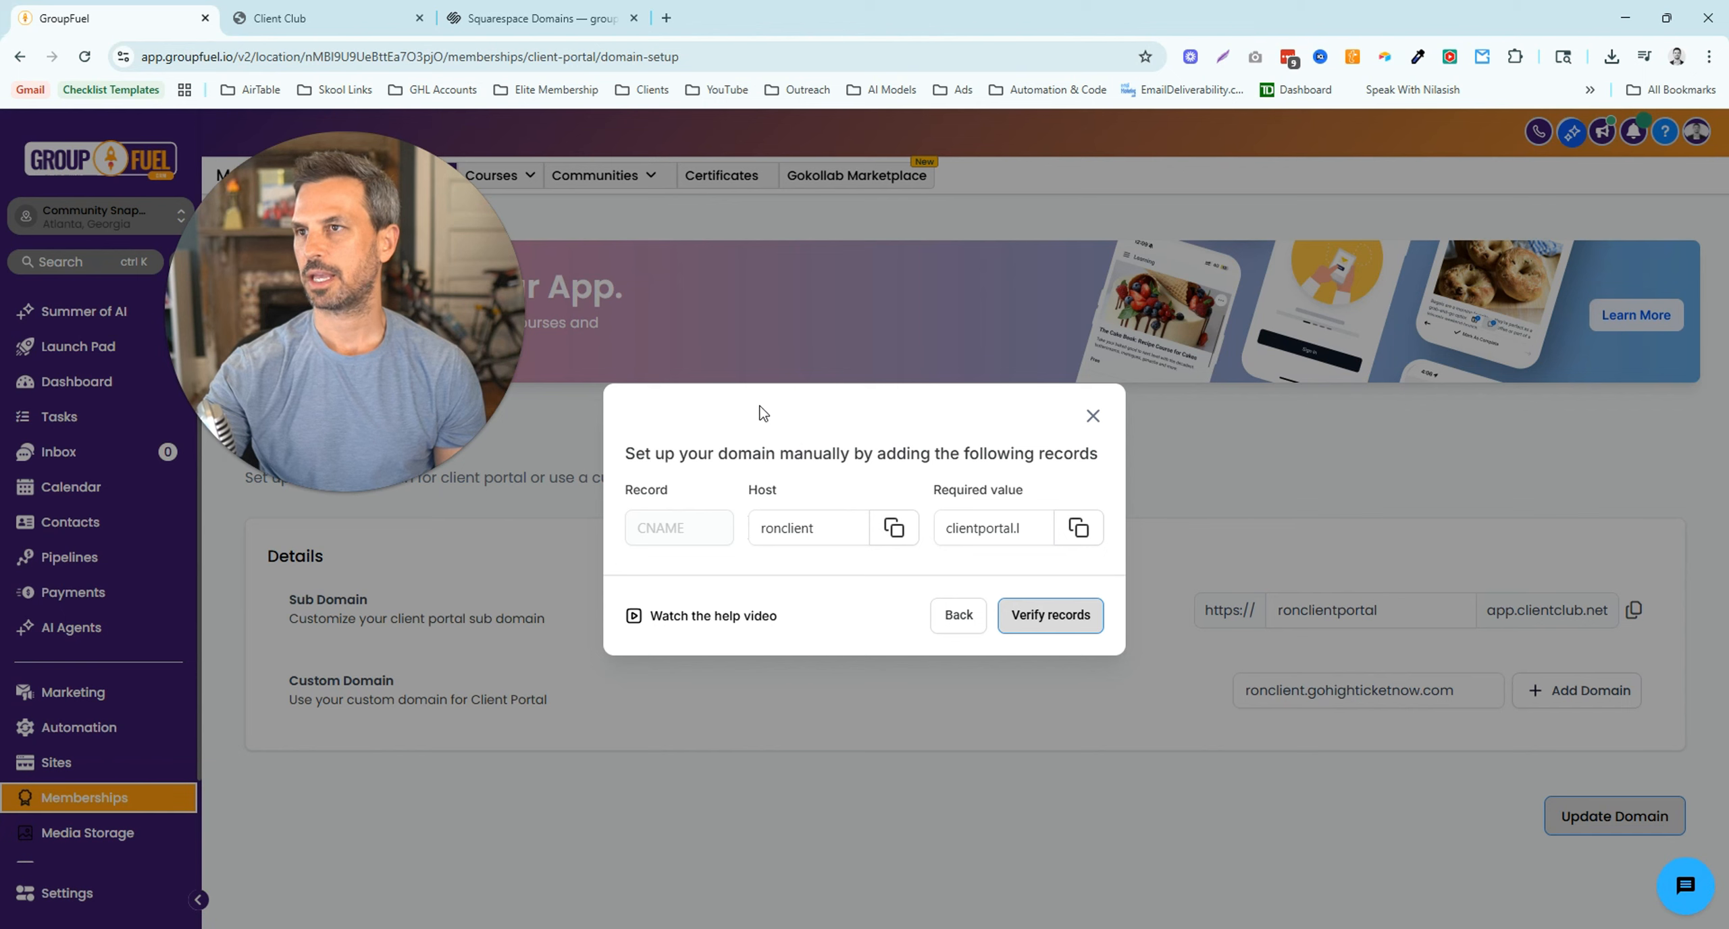
{"action": "left_click", "coordinate": [533, 18]}
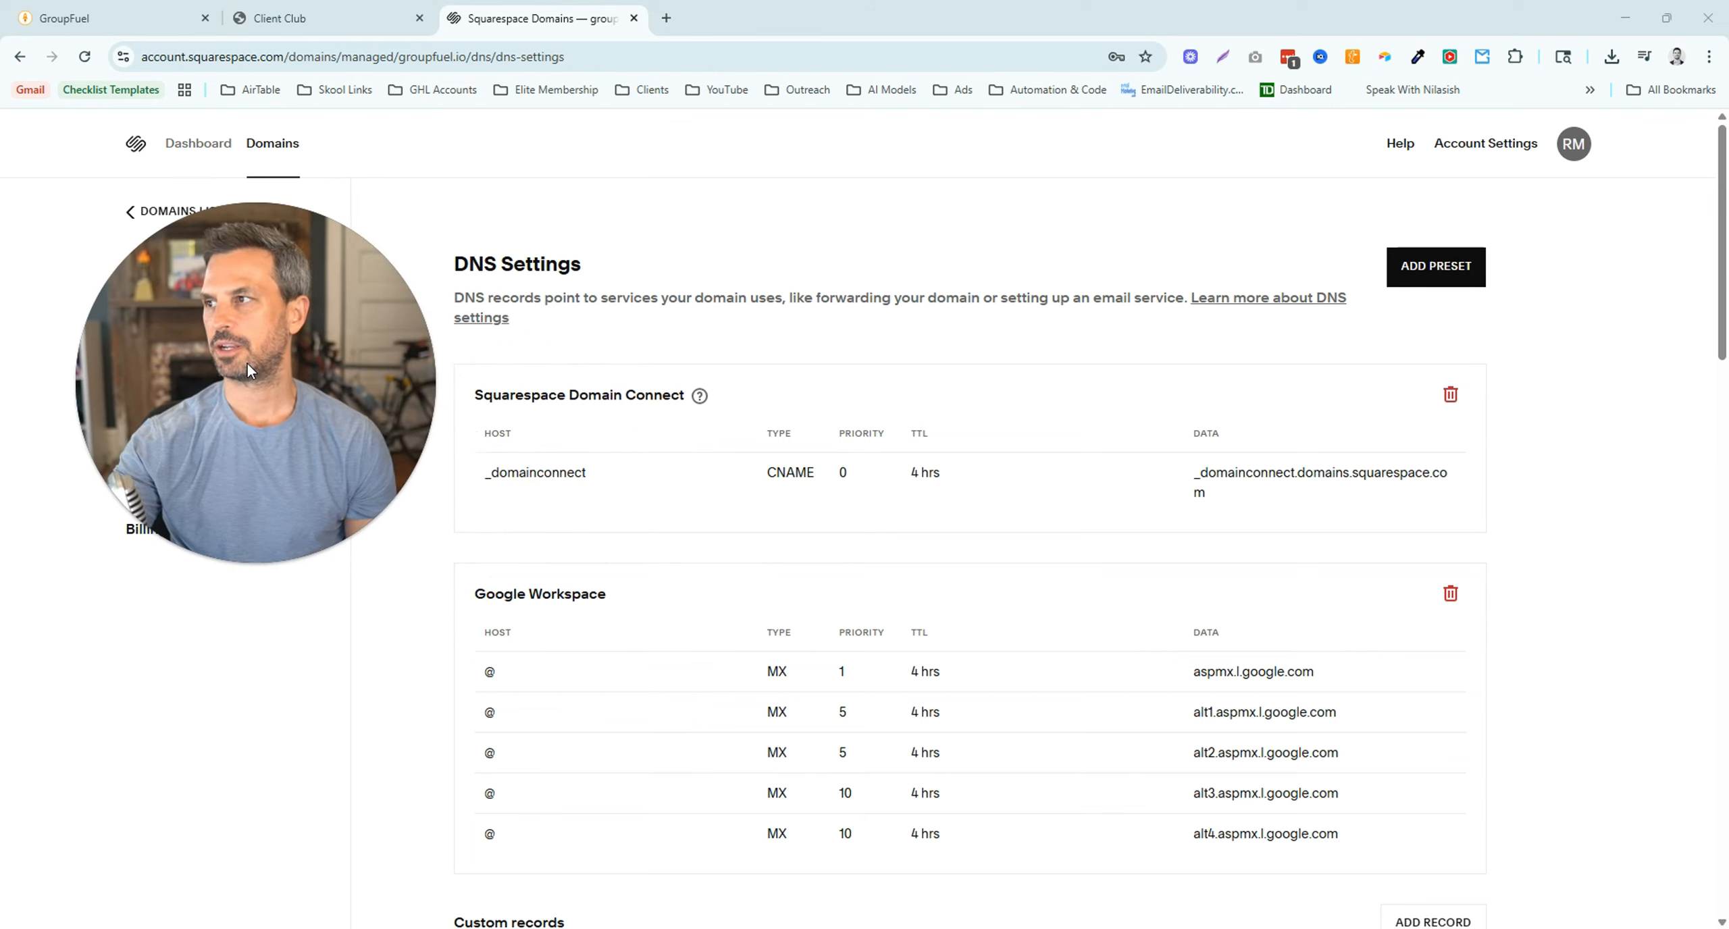
- Start a new Squarespace custom DNS record with host ronclient copied from GroupFuel
{"action": "scroll", "coordinate": [1055, 540], "scroll_direction": "down", "scroll_amount": 4}
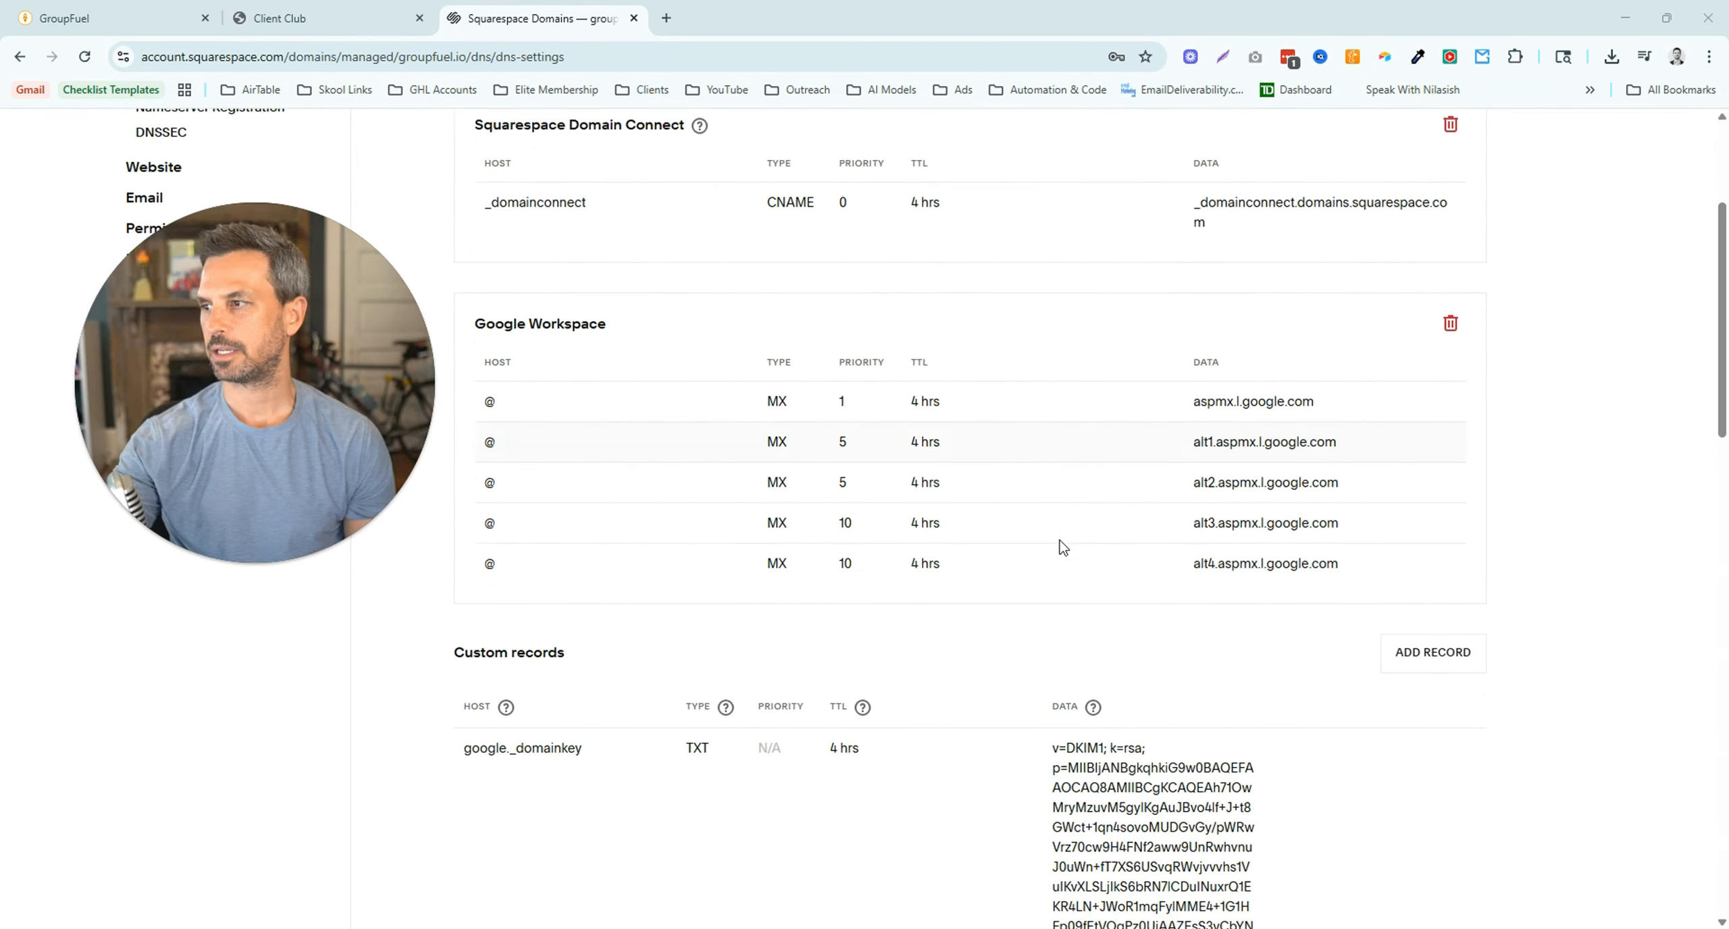
{"action": "scroll", "coordinate": [1061, 545], "scroll_direction": "down", "scroll_amount": 4}
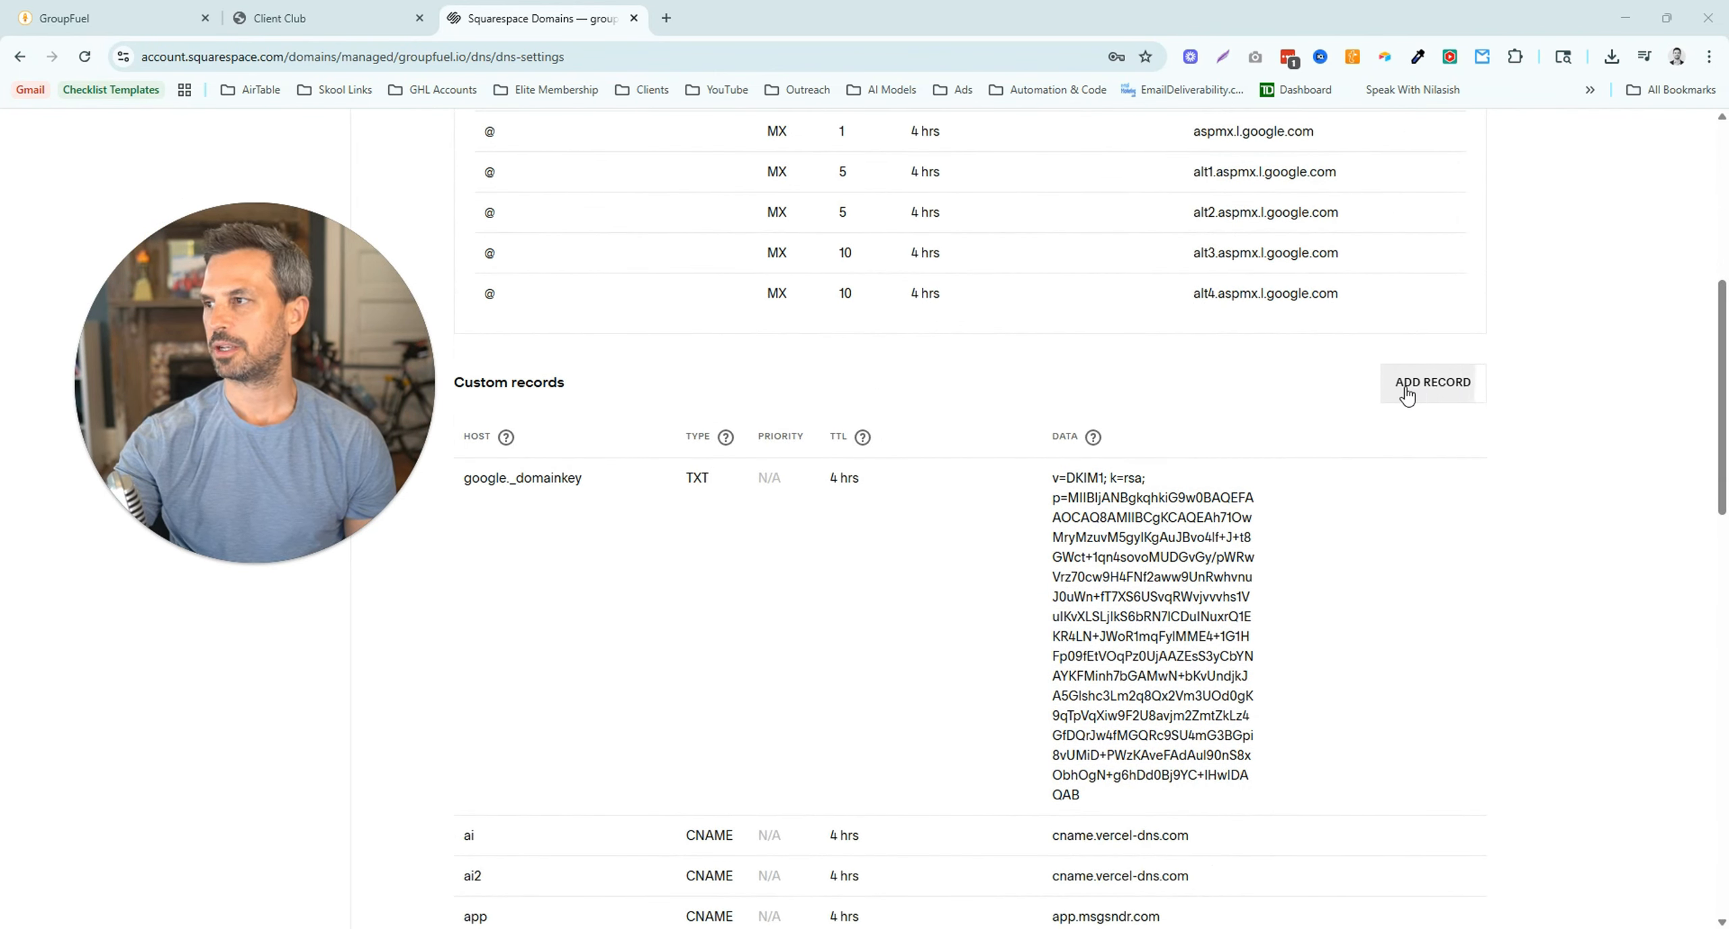
{"action": "left_click", "coordinate": [1407, 397]}
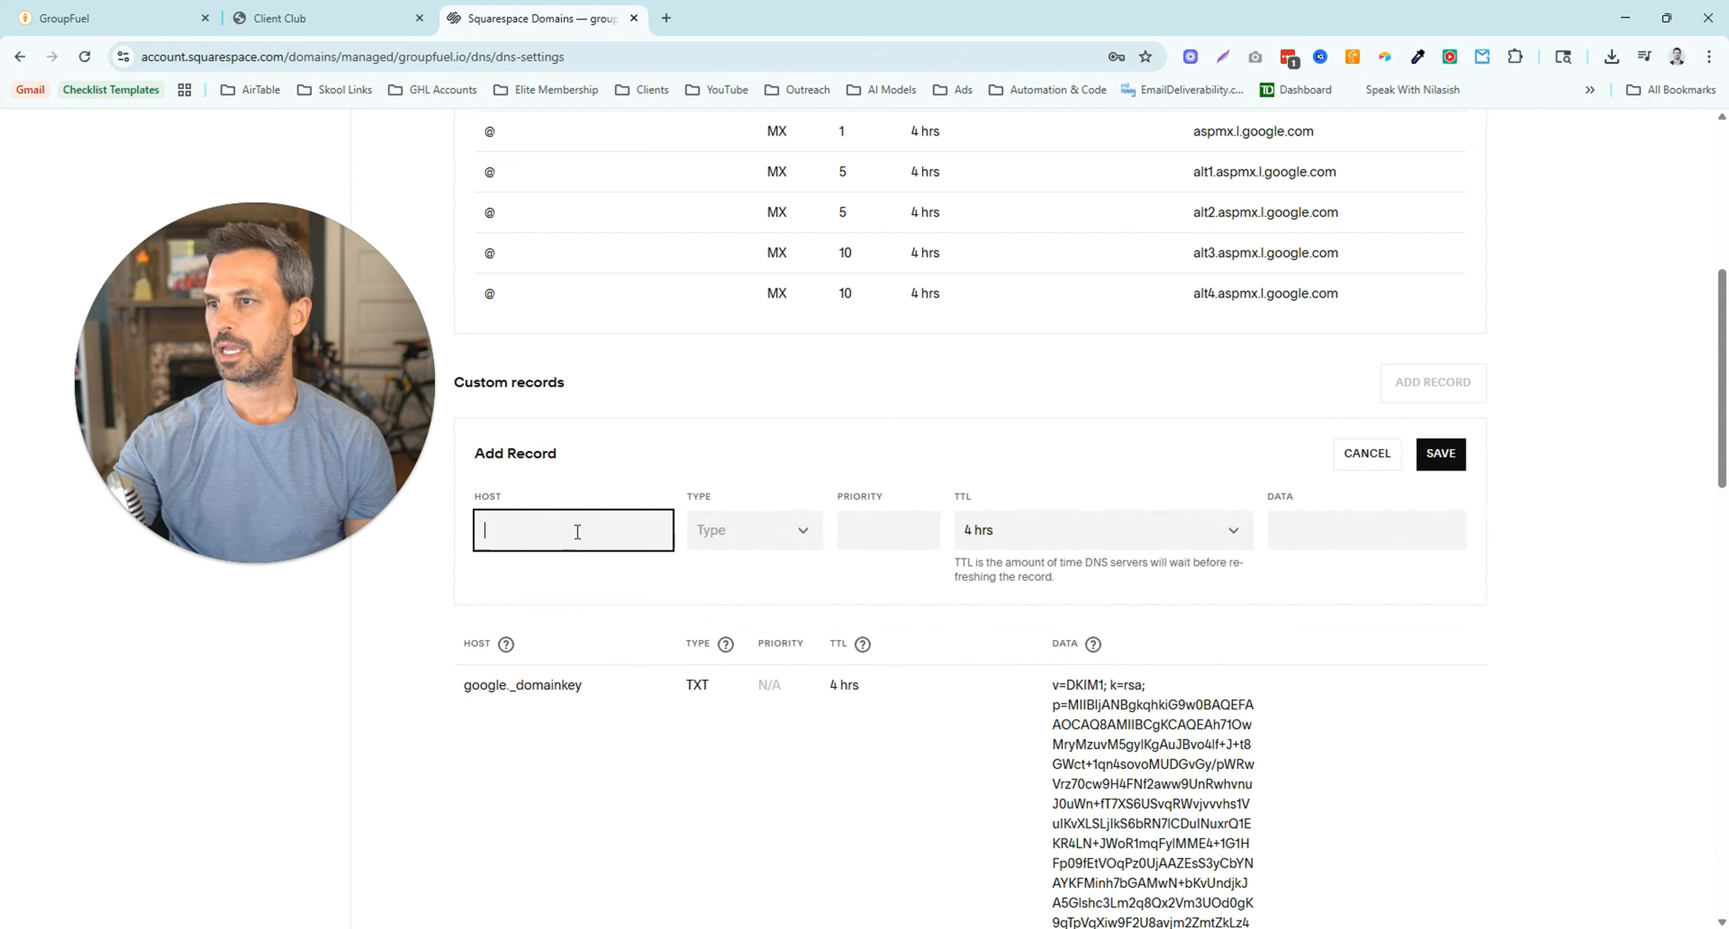
{"action": "left_click", "coordinate": [148, 19]}
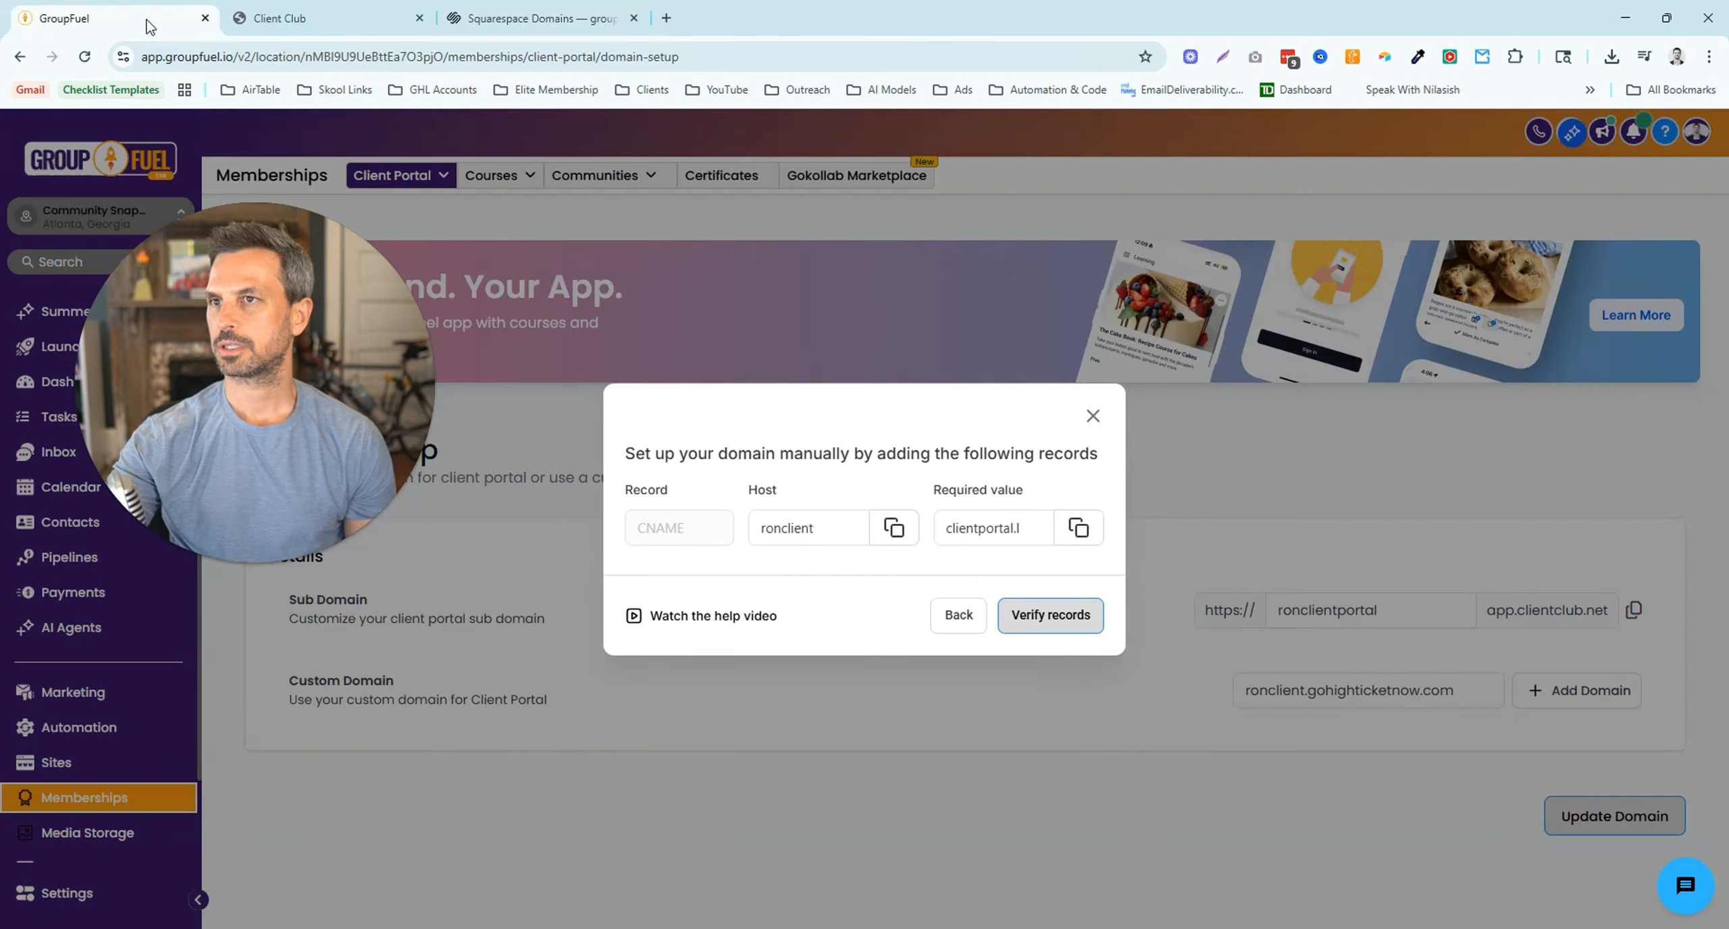
{"action": "left_click", "coordinate": [900, 543]}
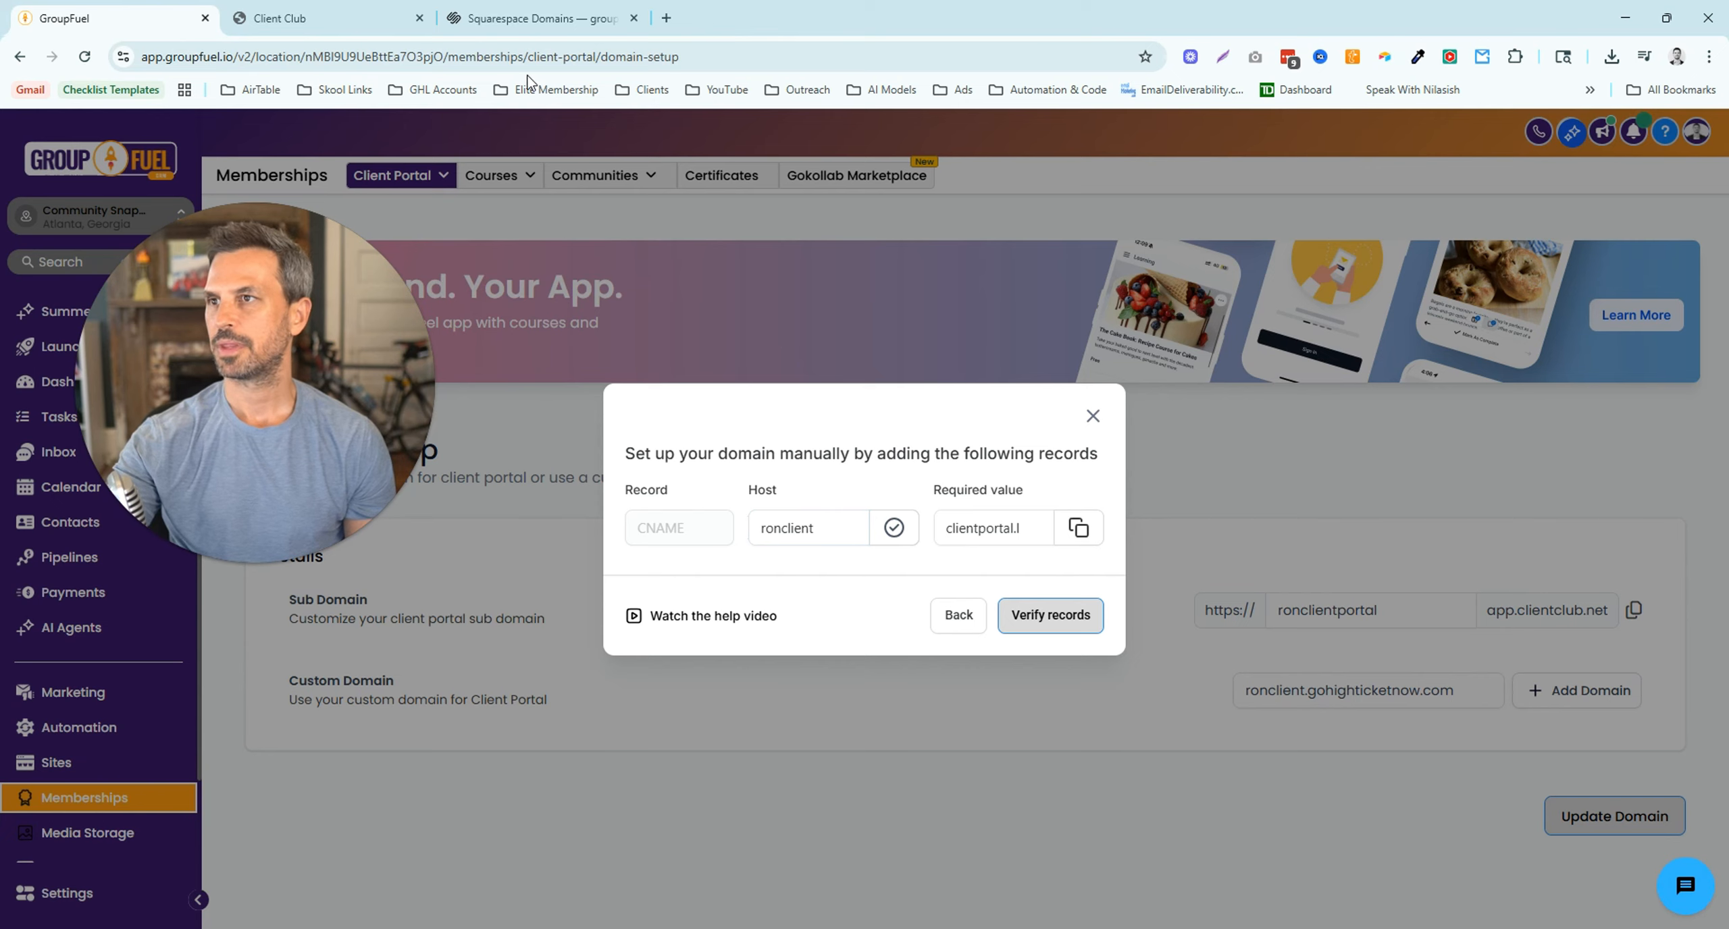
{"action": "left_click", "coordinate": [519, 23]}
{"action": "left_click", "coordinate": [566, 524]}
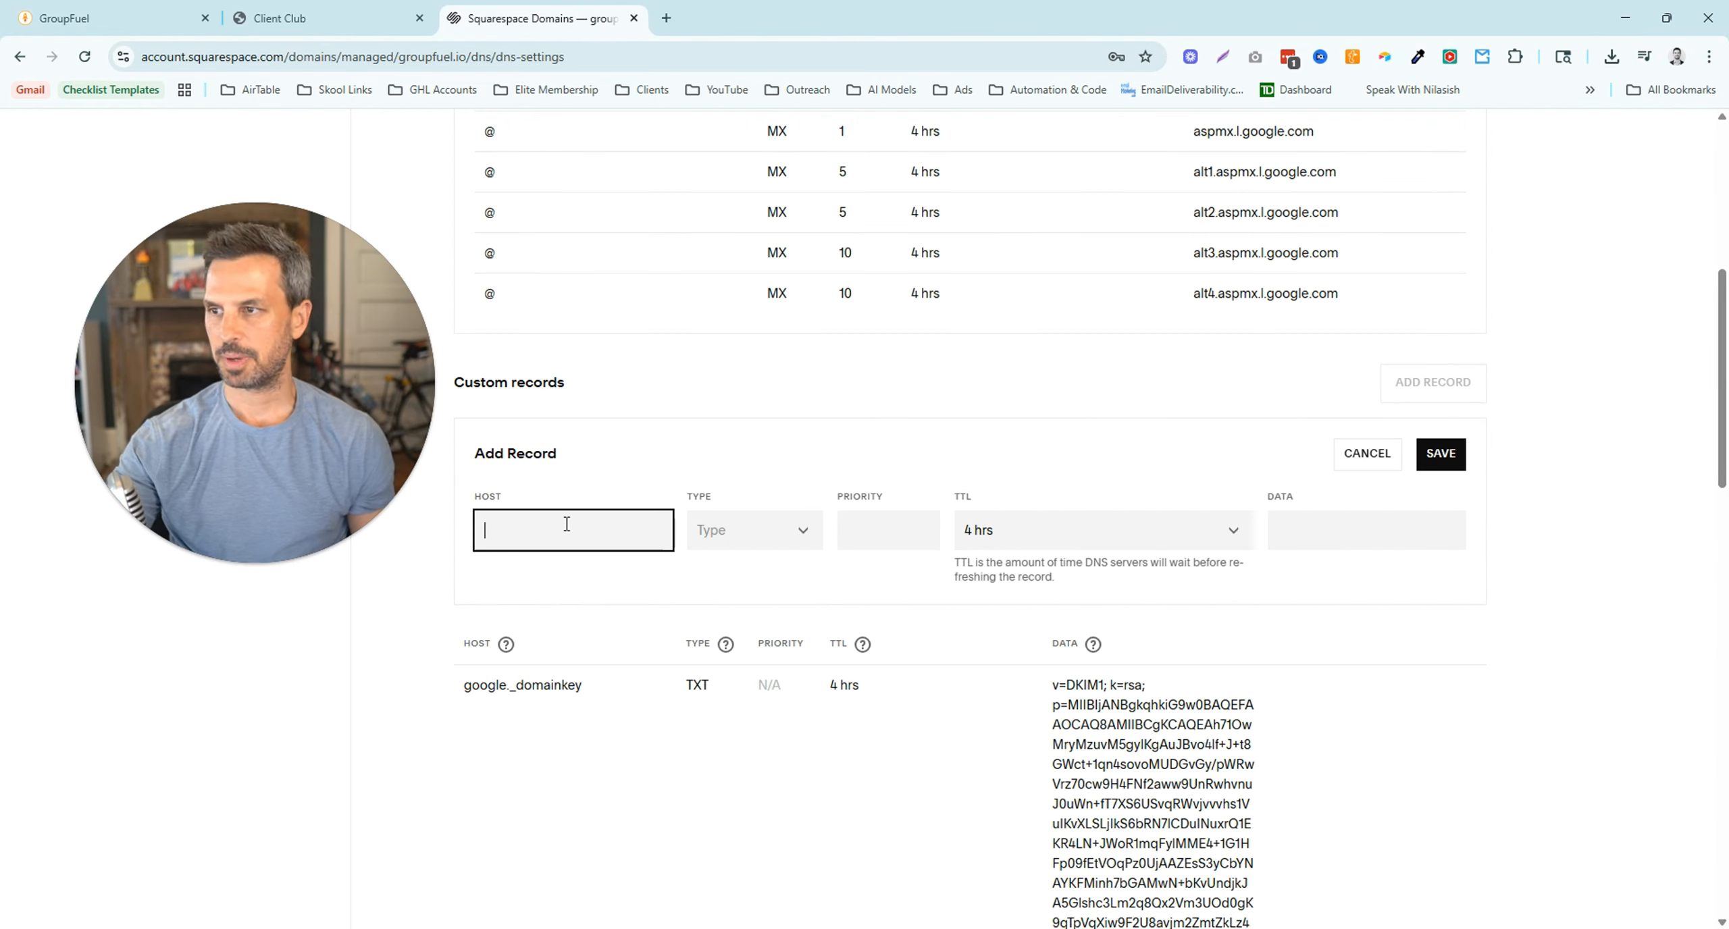
{"action": "key", "text": "ctrl+v"}
- Set the new record's type to CNAME, then fetch the required value from GroupFuel
{"action": "left_click", "coordinate": [777, 545]}
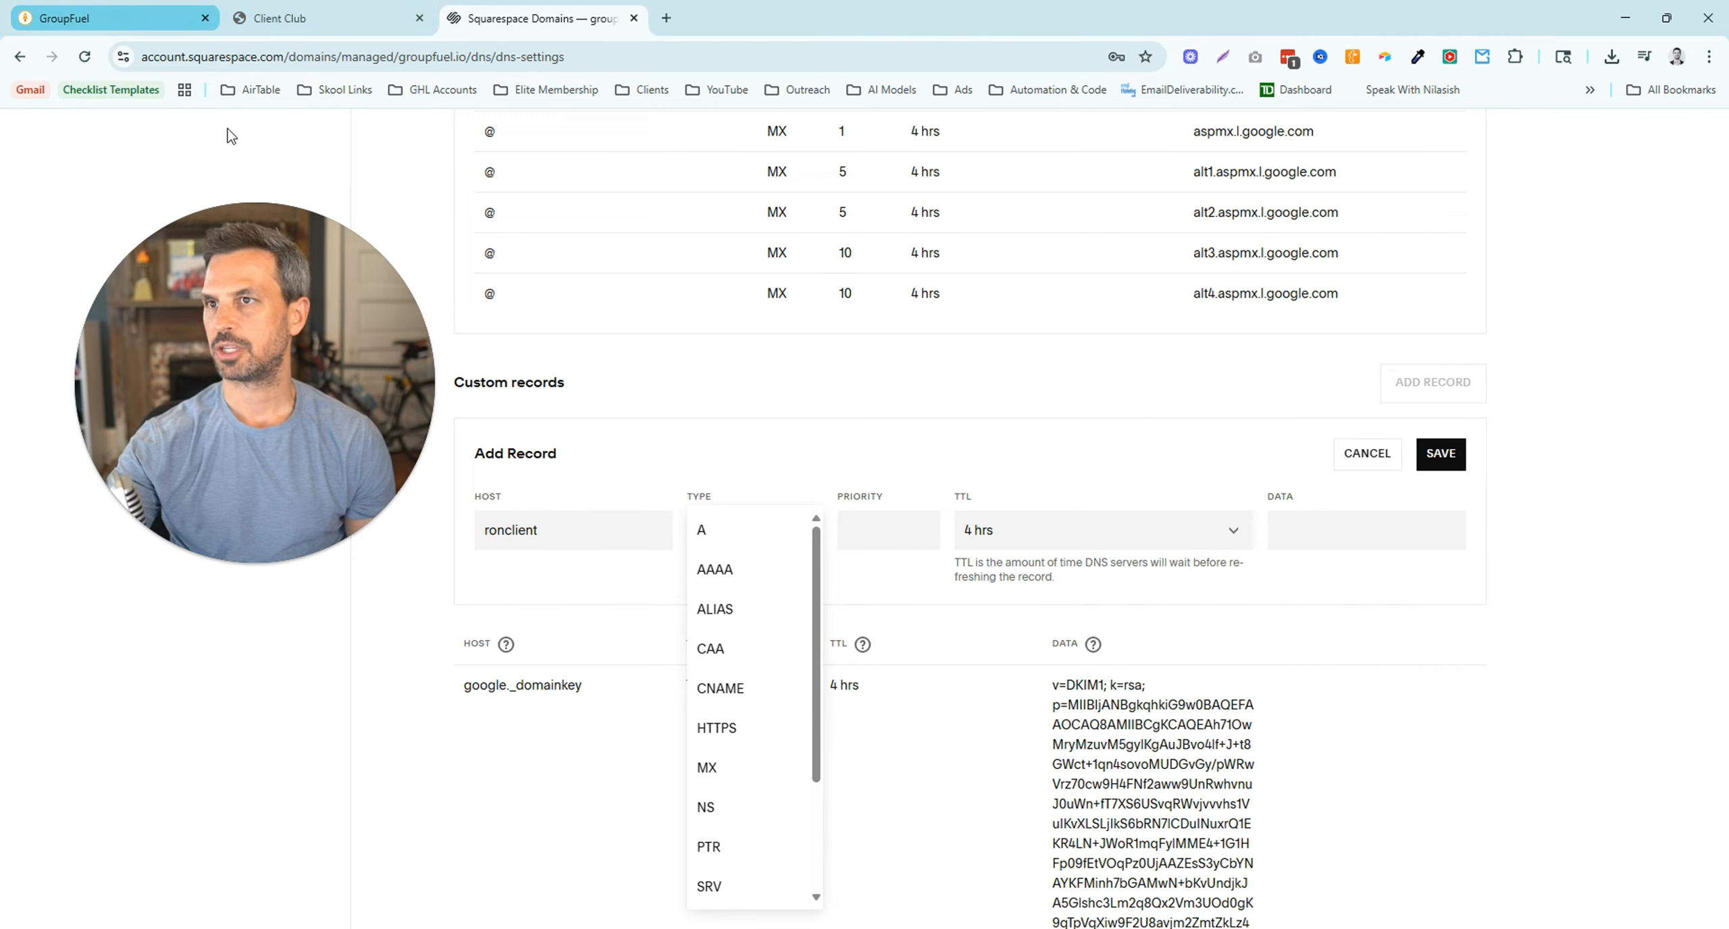
{"action": "left_click", "coordinate": [108, 18]}
{"action": "left_click", "coordinate": [493, 21]}
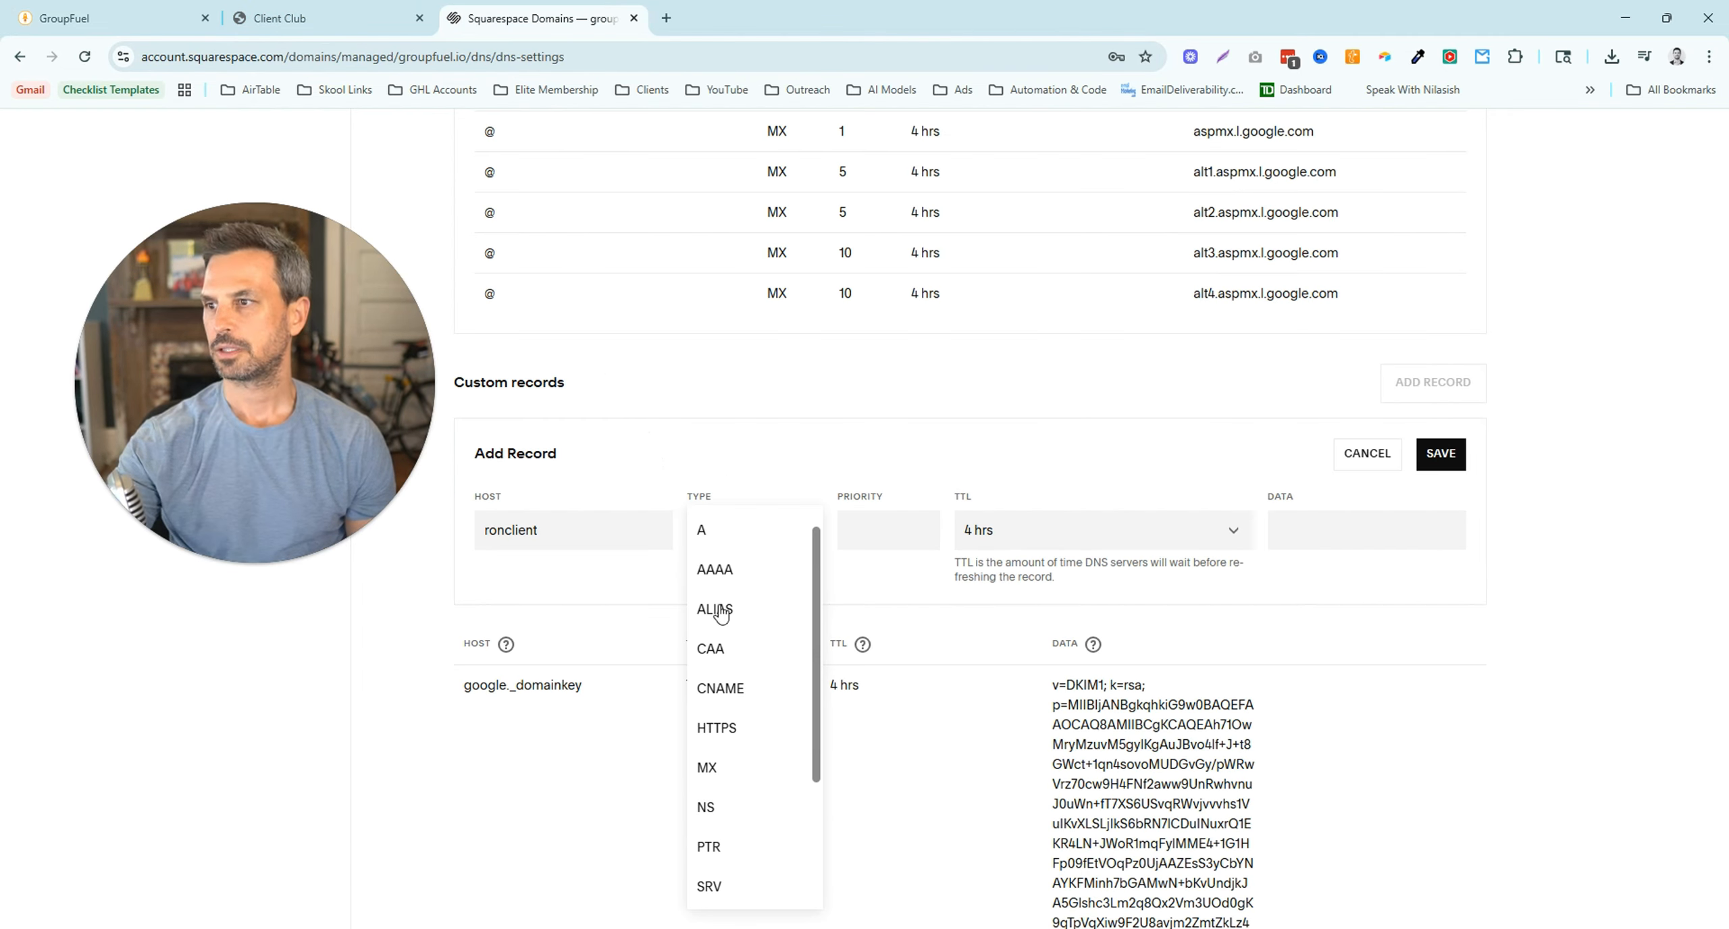
{"action": "left_click", "coordinate": [734, 691]}
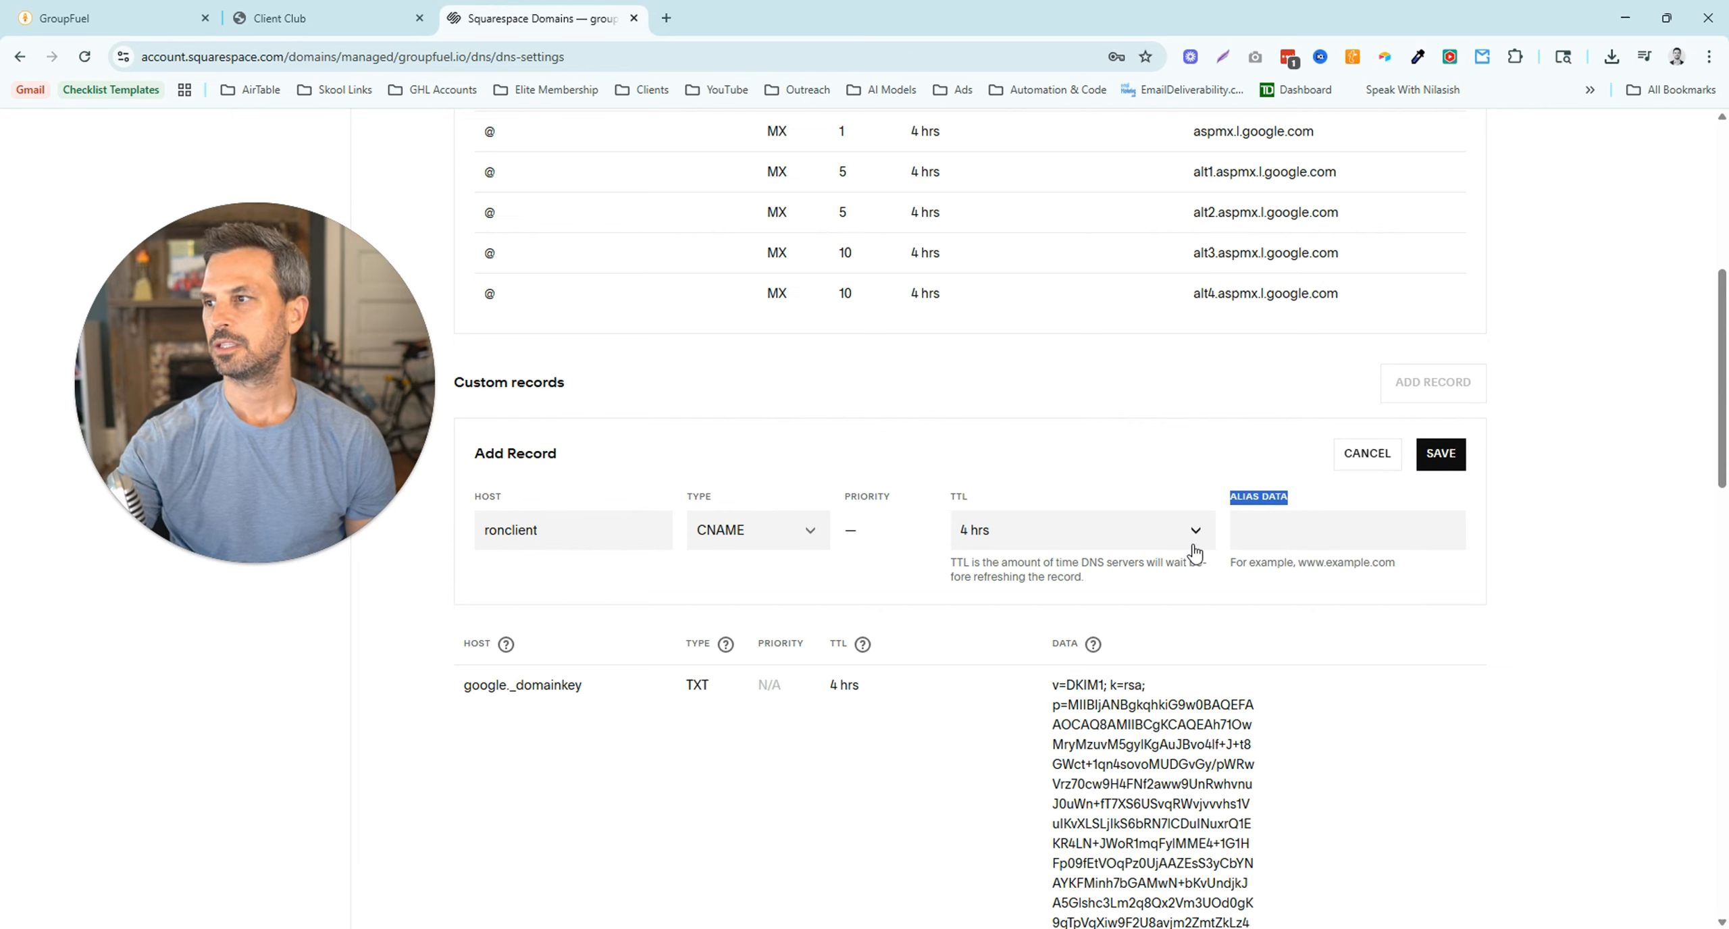
{"action": "left_click", "coordinate": [102, 19]}
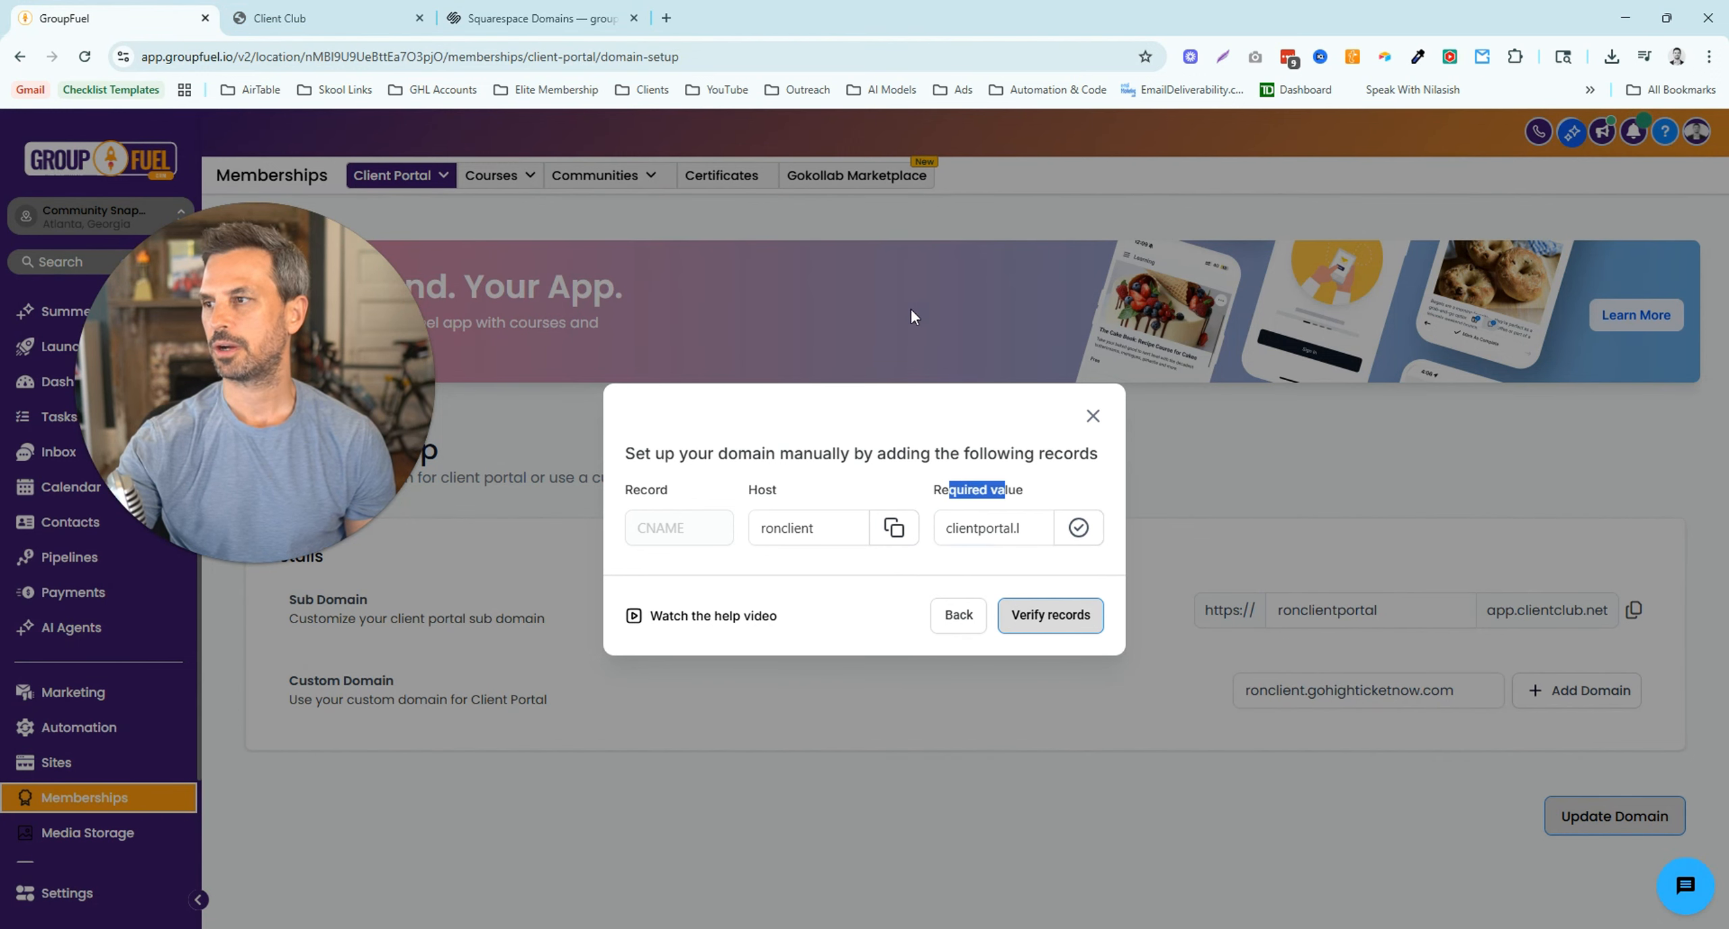
- Save the ronclient CNAME pointing to clientportal.ludicrous.cloud with a 30 mins TTL
{"action": "left_click", "coordinate": [516, 27]}
{"action": "left_click", "coordinate": [1268, 540]}
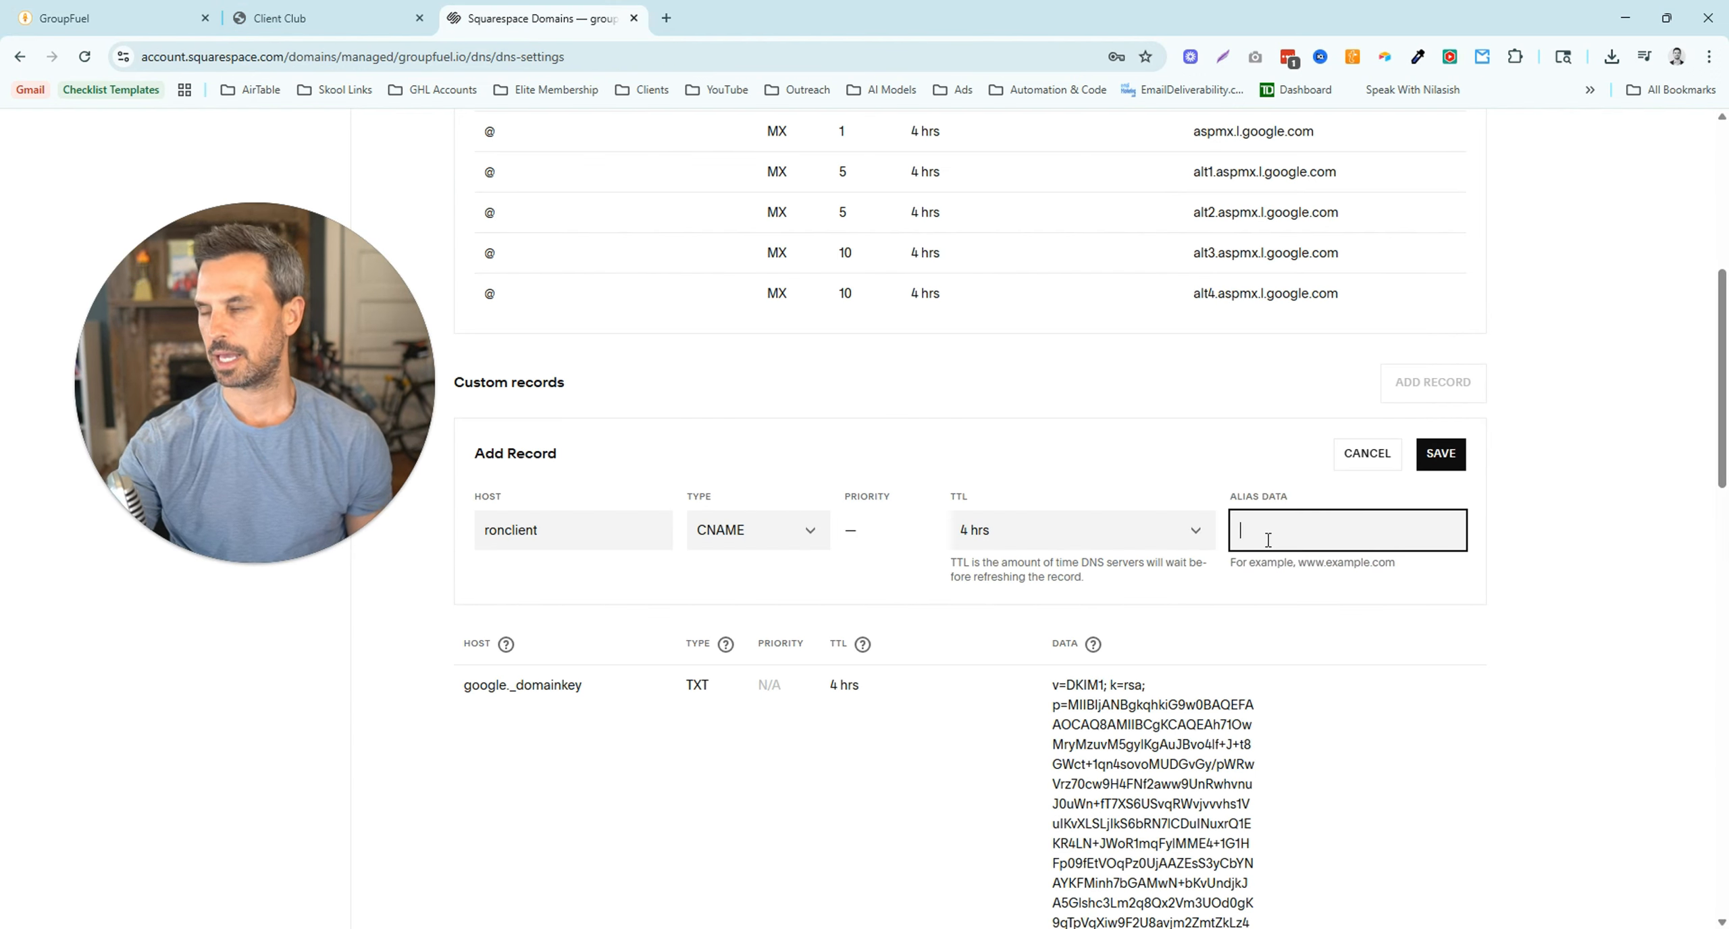
{"action": "key", "text": "ctrl+v"}
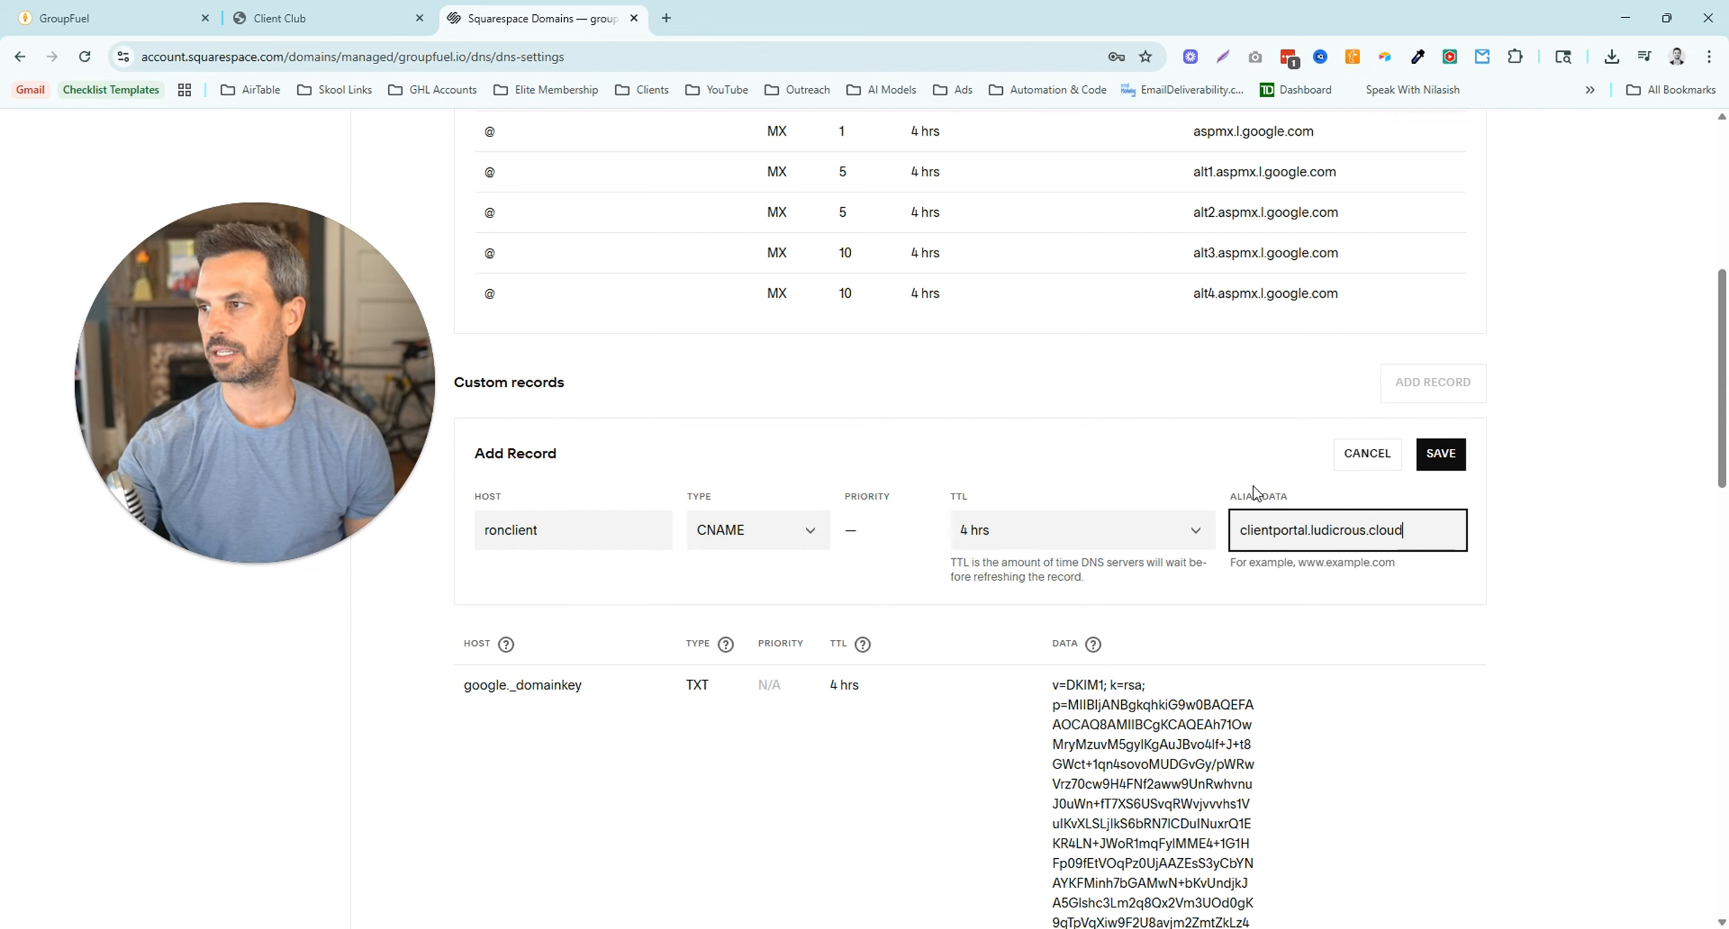
{"action": "left_click", "coordinate": [1192, 538]}
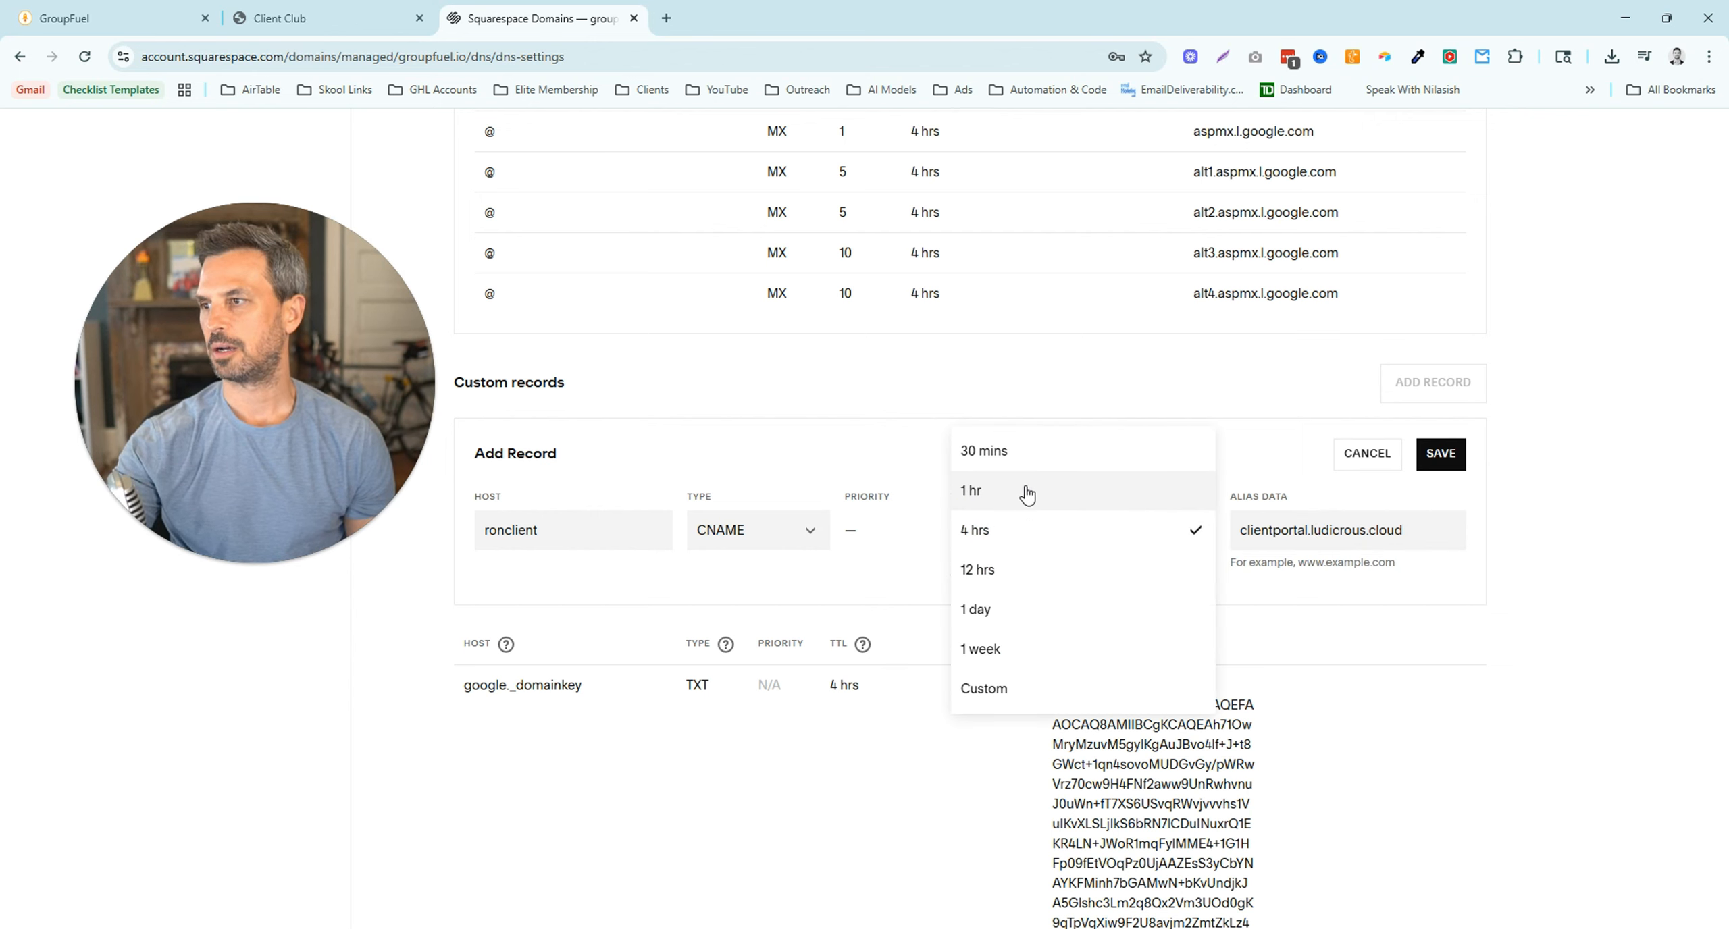
{"action": "left_click", "coordinate": [1009, 449]}
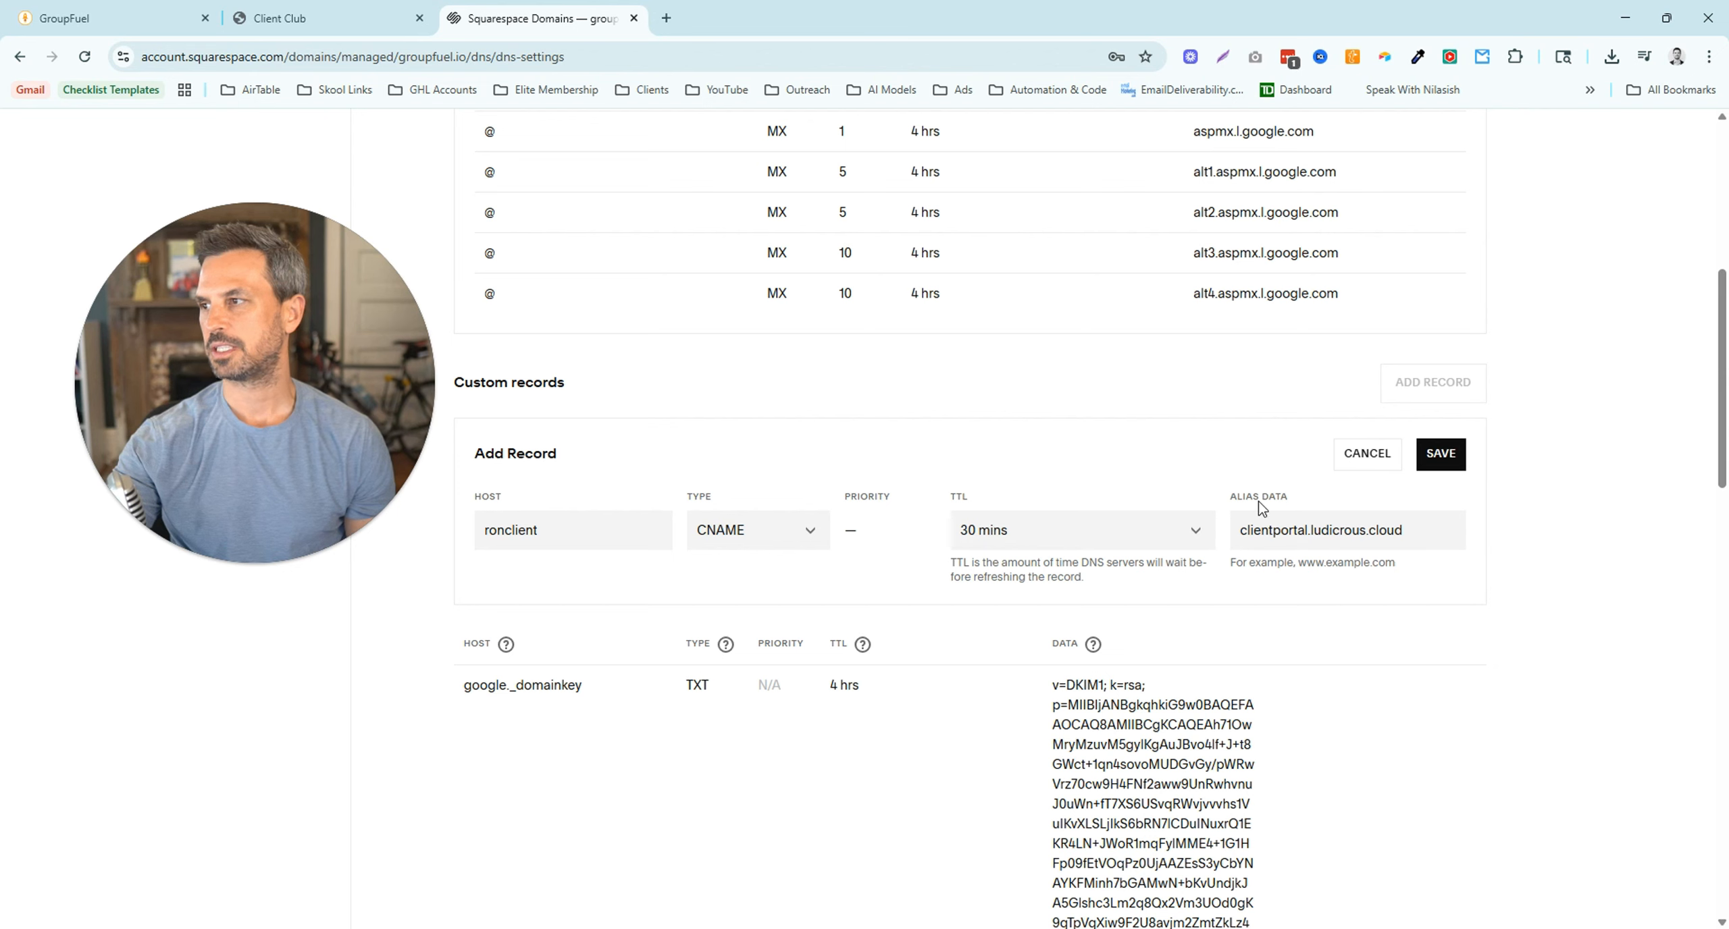
{"action": "left_click", "coordinate": [1436, 466]}
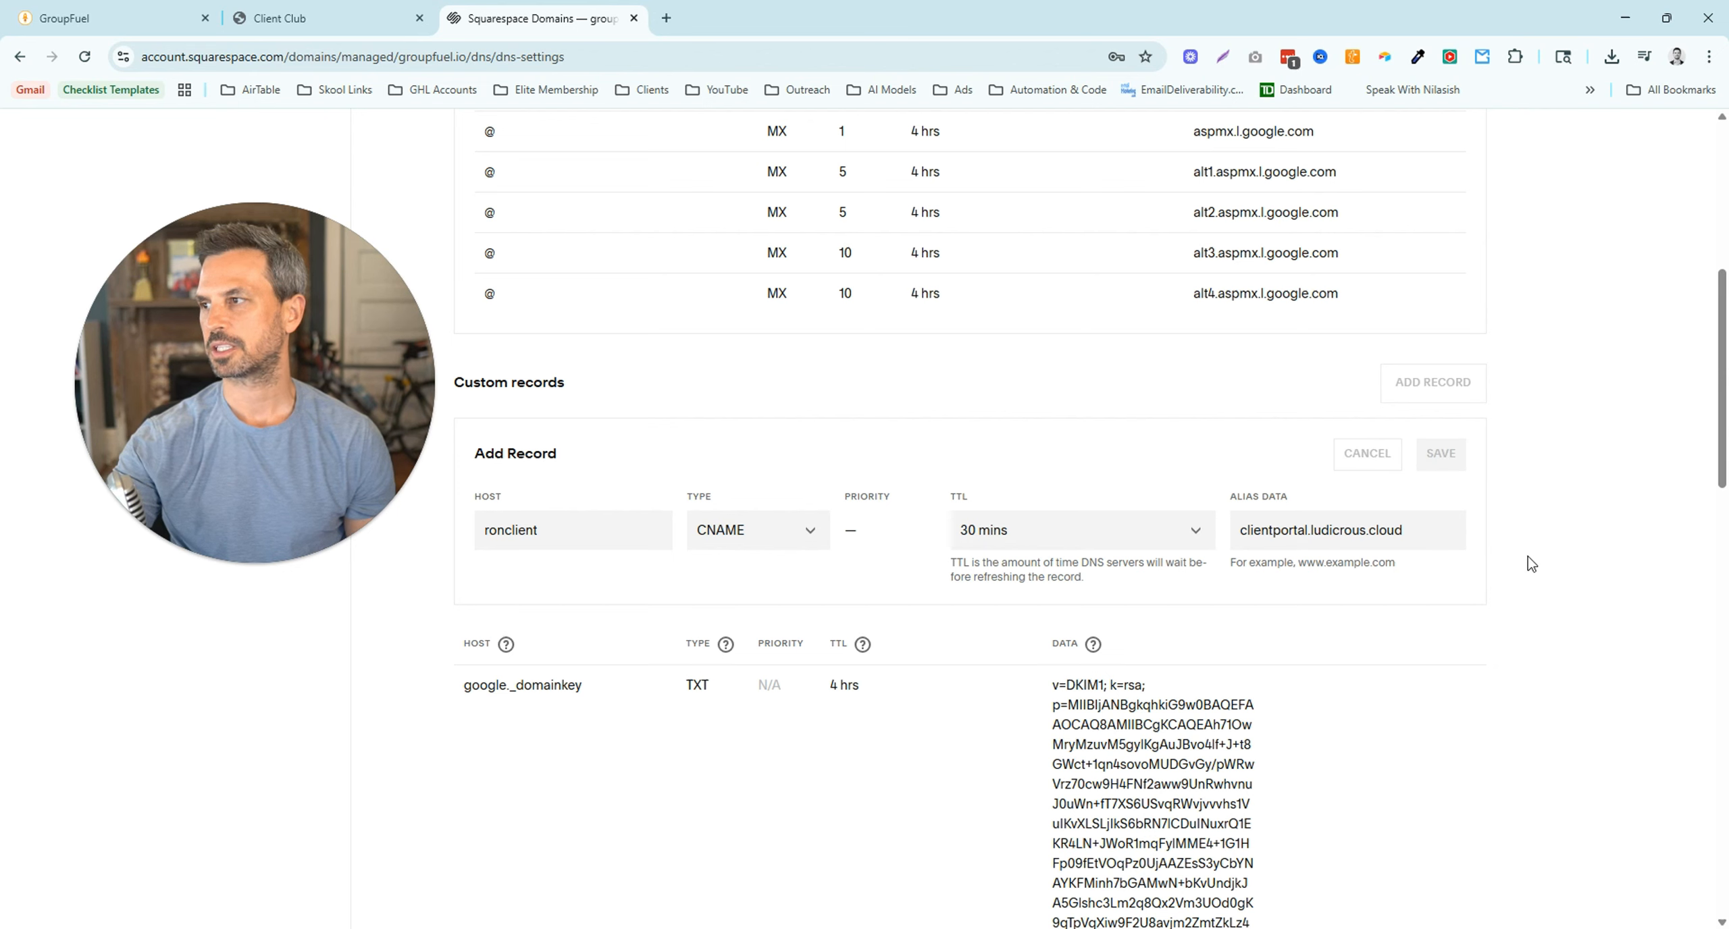
{"action": "left_click", "coordinate": [131, 20]}
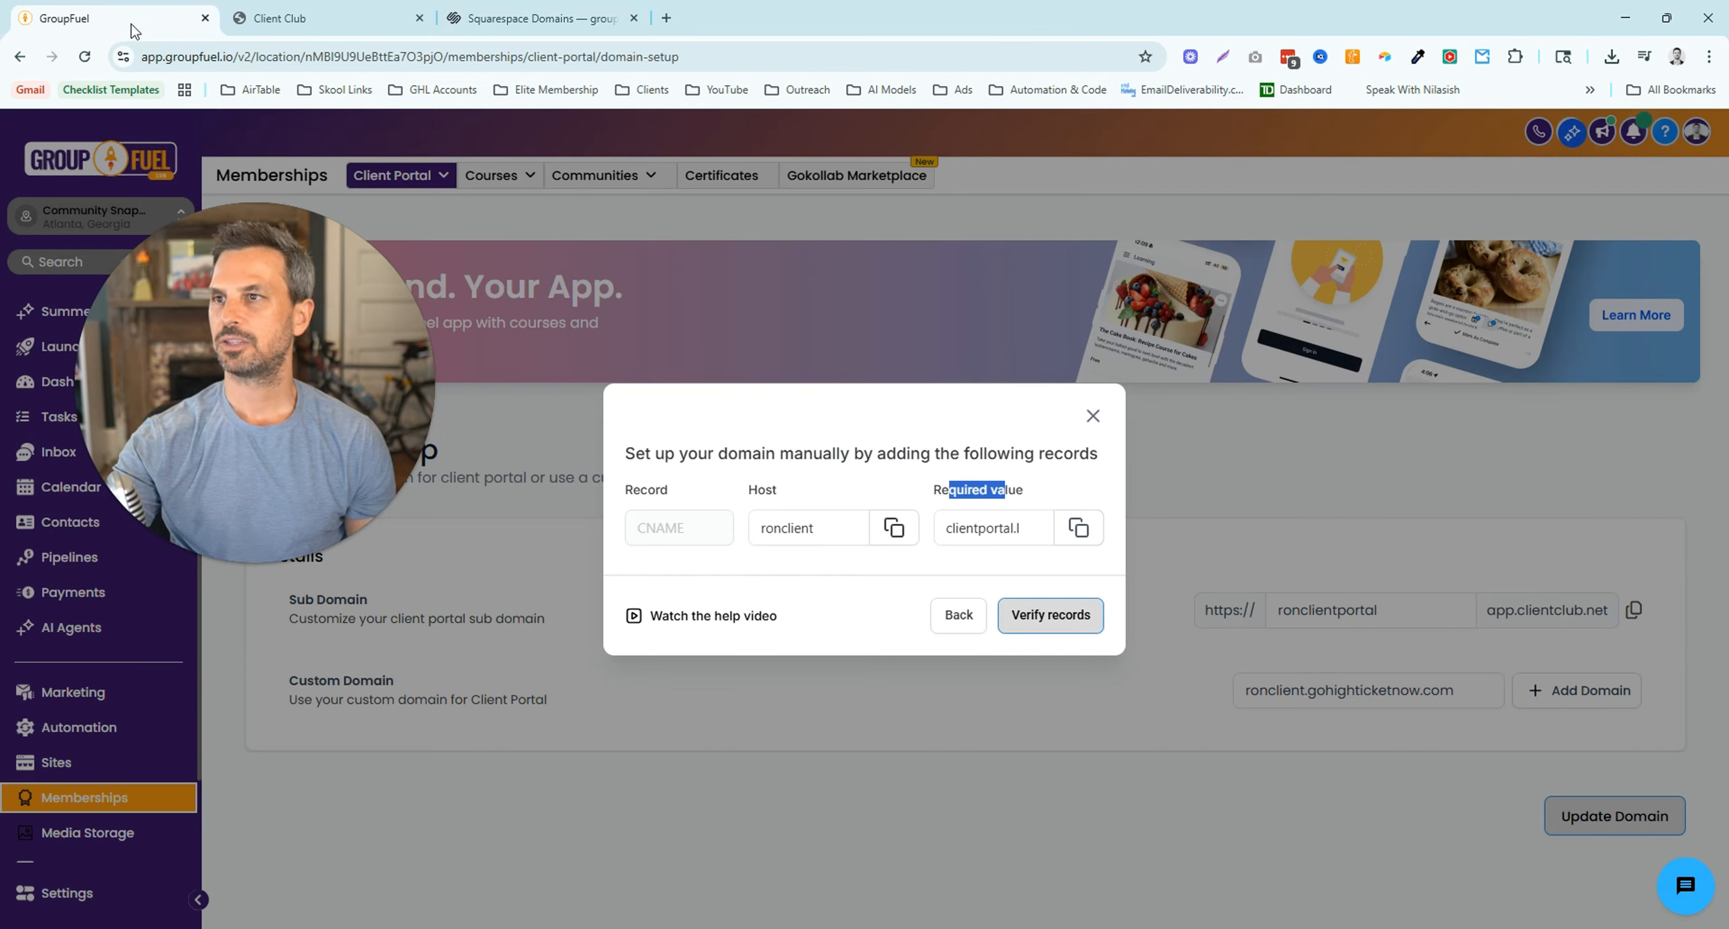
- Verify the DNS records for ronclient.groupfuel.io and go to the Client Portal dashboard
{"action": "left_click", "coordinate": [1022, 625]}
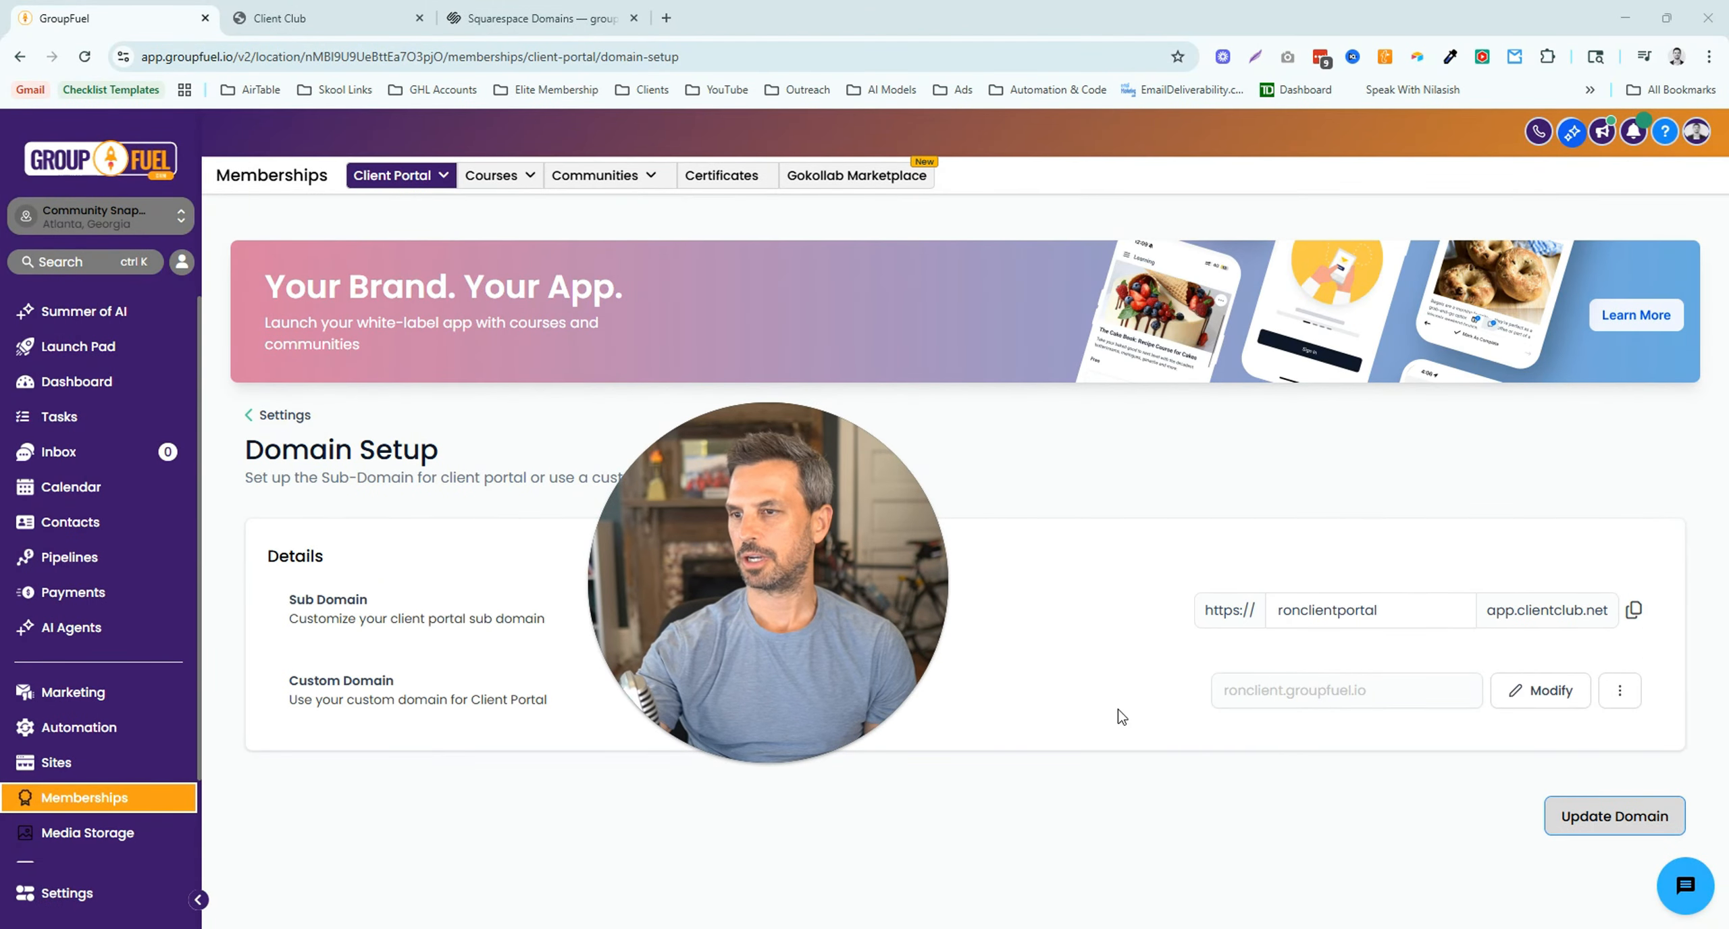
{"action": "left_click", "coordinate": [439, 180]}
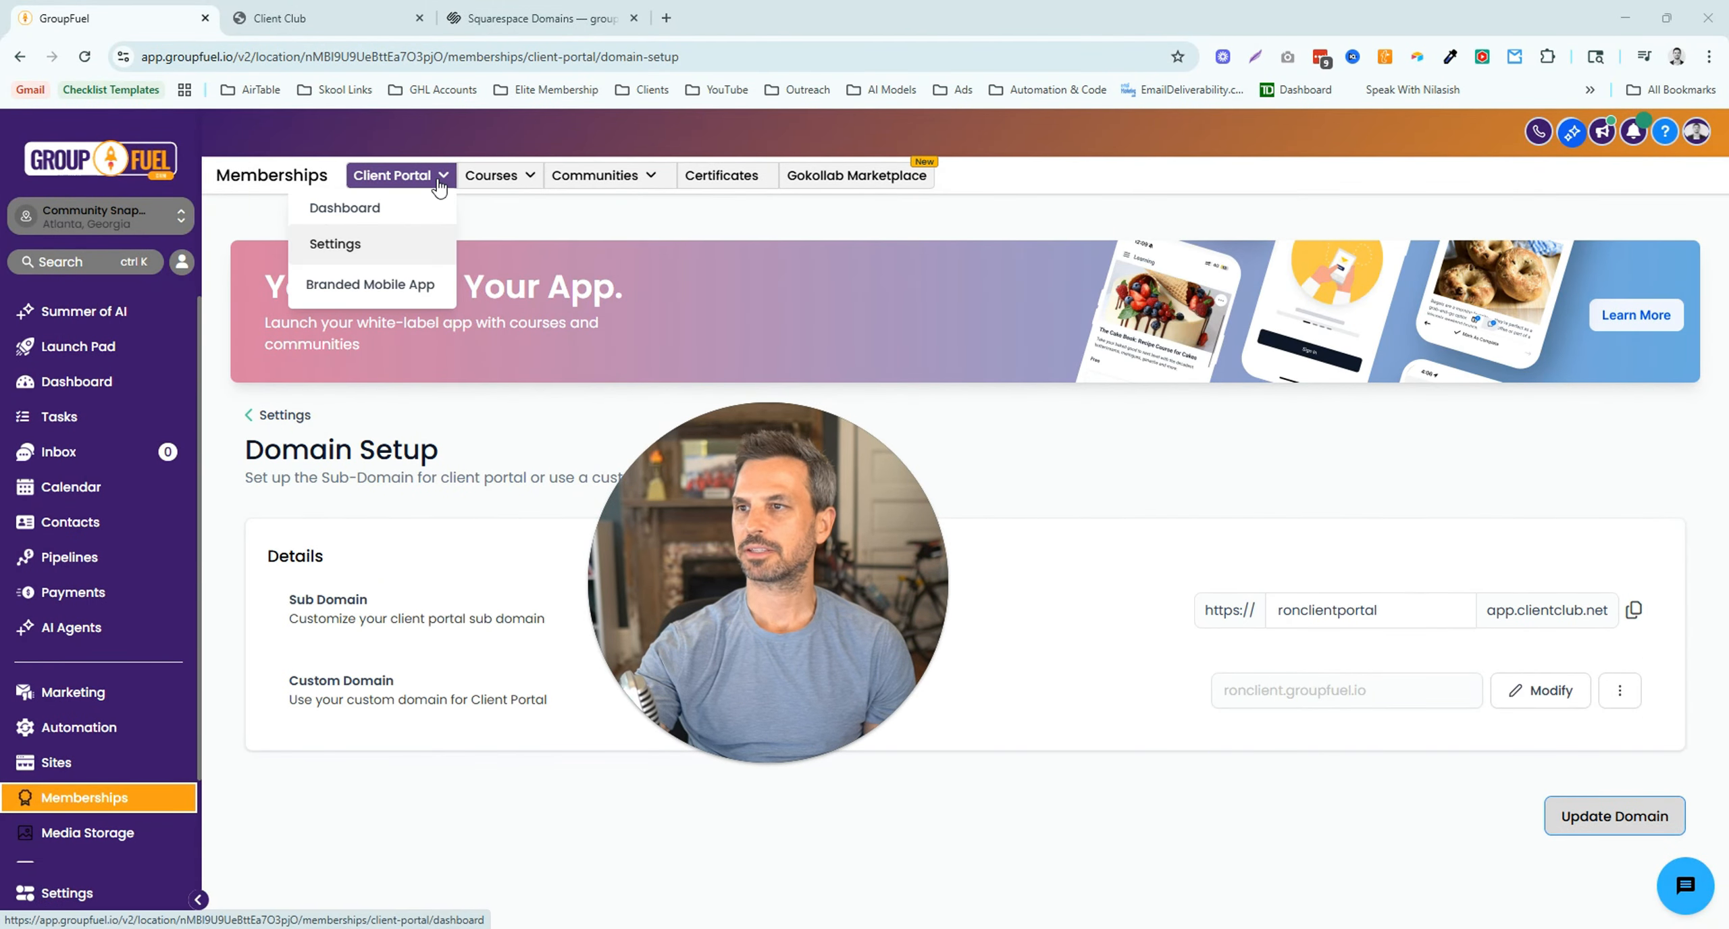
{"action": "left_click", "coordinate": [344, 208]}
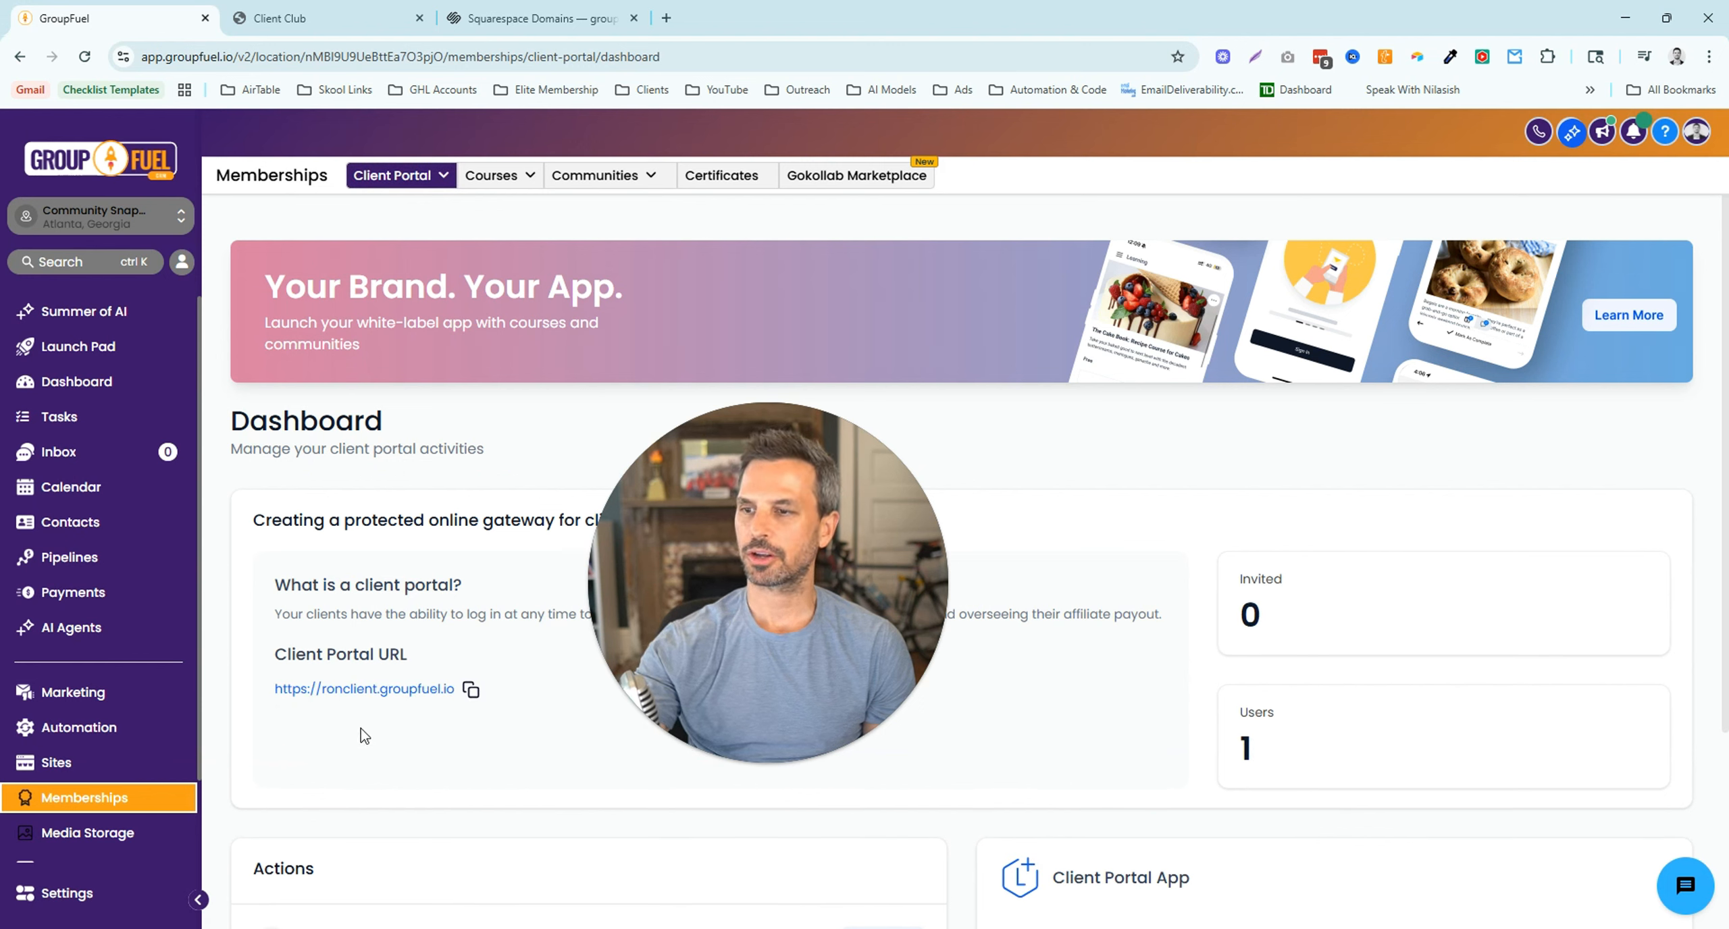
{"action": "double_click", "coordinate": [280, 658]}
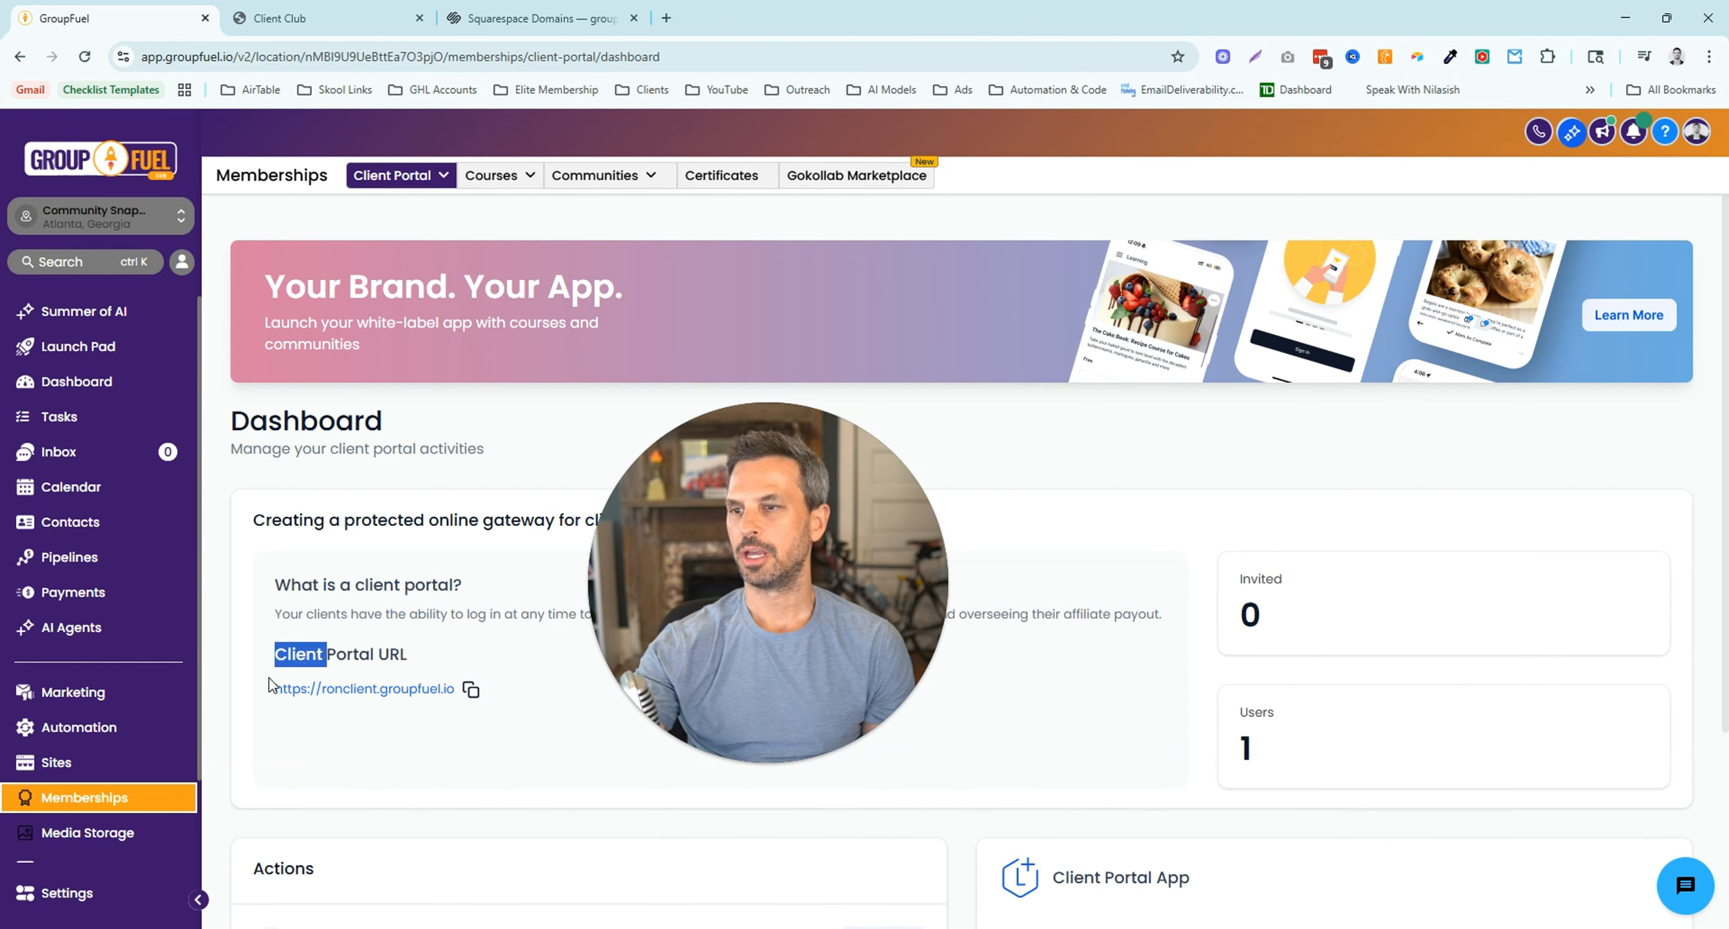
{"action": "left_click_drag", "start_coordinate": [272, 688], "coordinate": [460, 708]}
{"action": "left_click", "coordinate": [419, 712]}
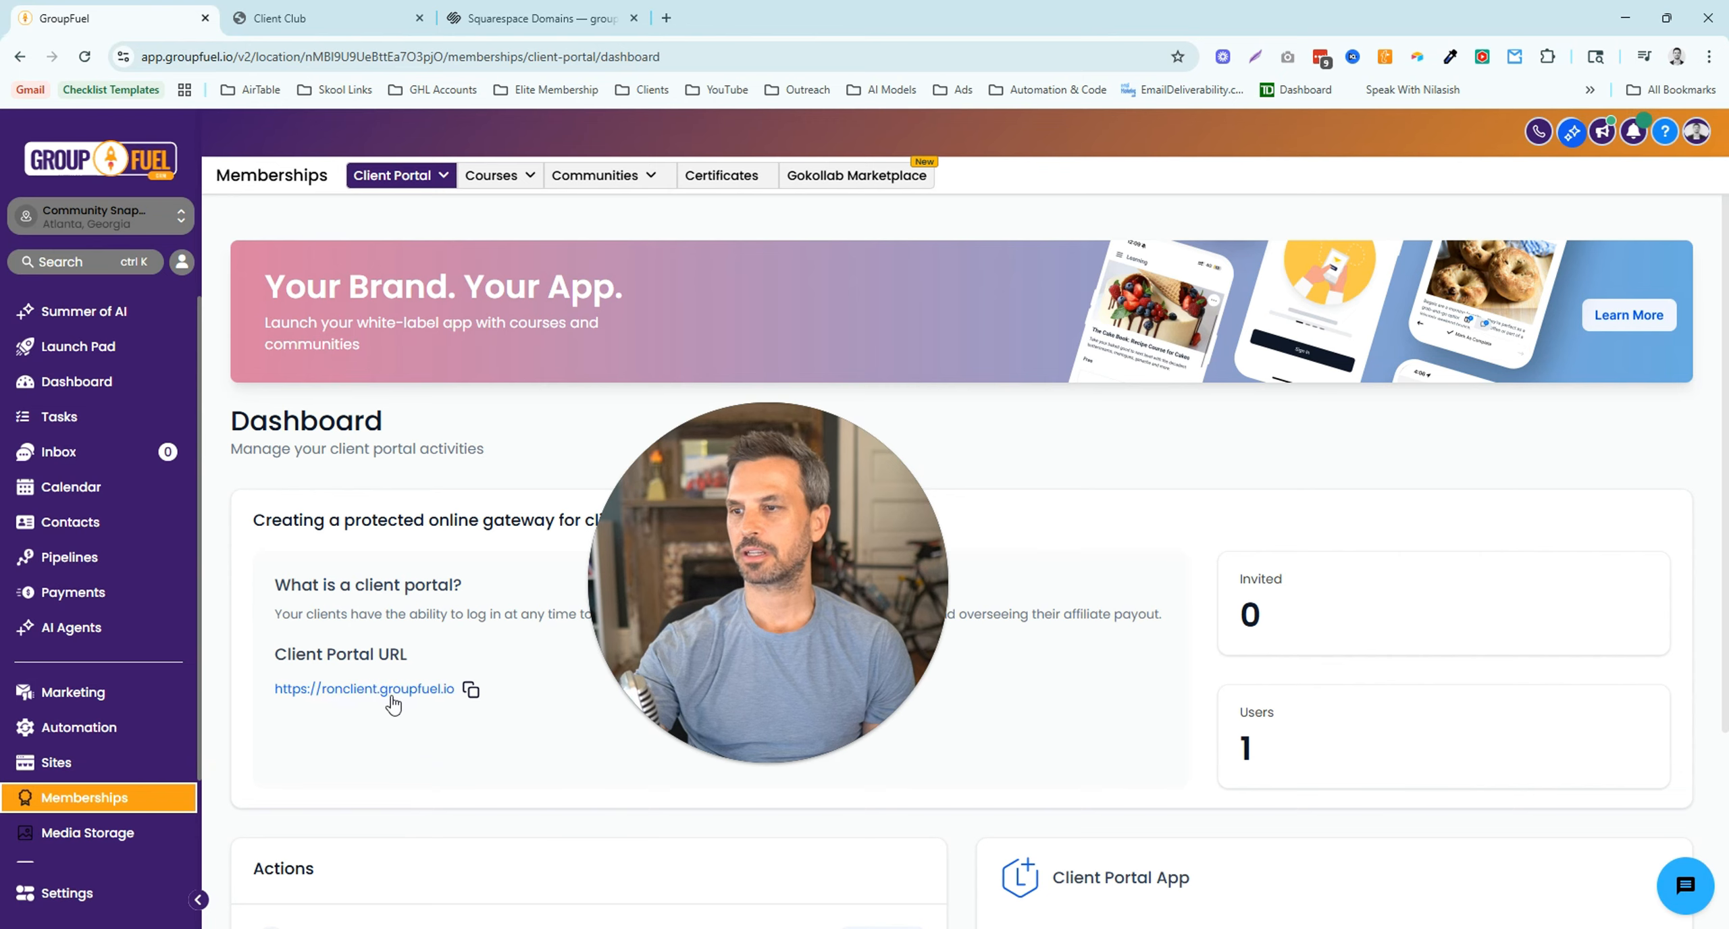
- Load ronclient.groupfuel.io in a new tab until the Client Club login page appears, then return to GroupFuel
{"action": "left_click", "coordinate": [390, 695]}
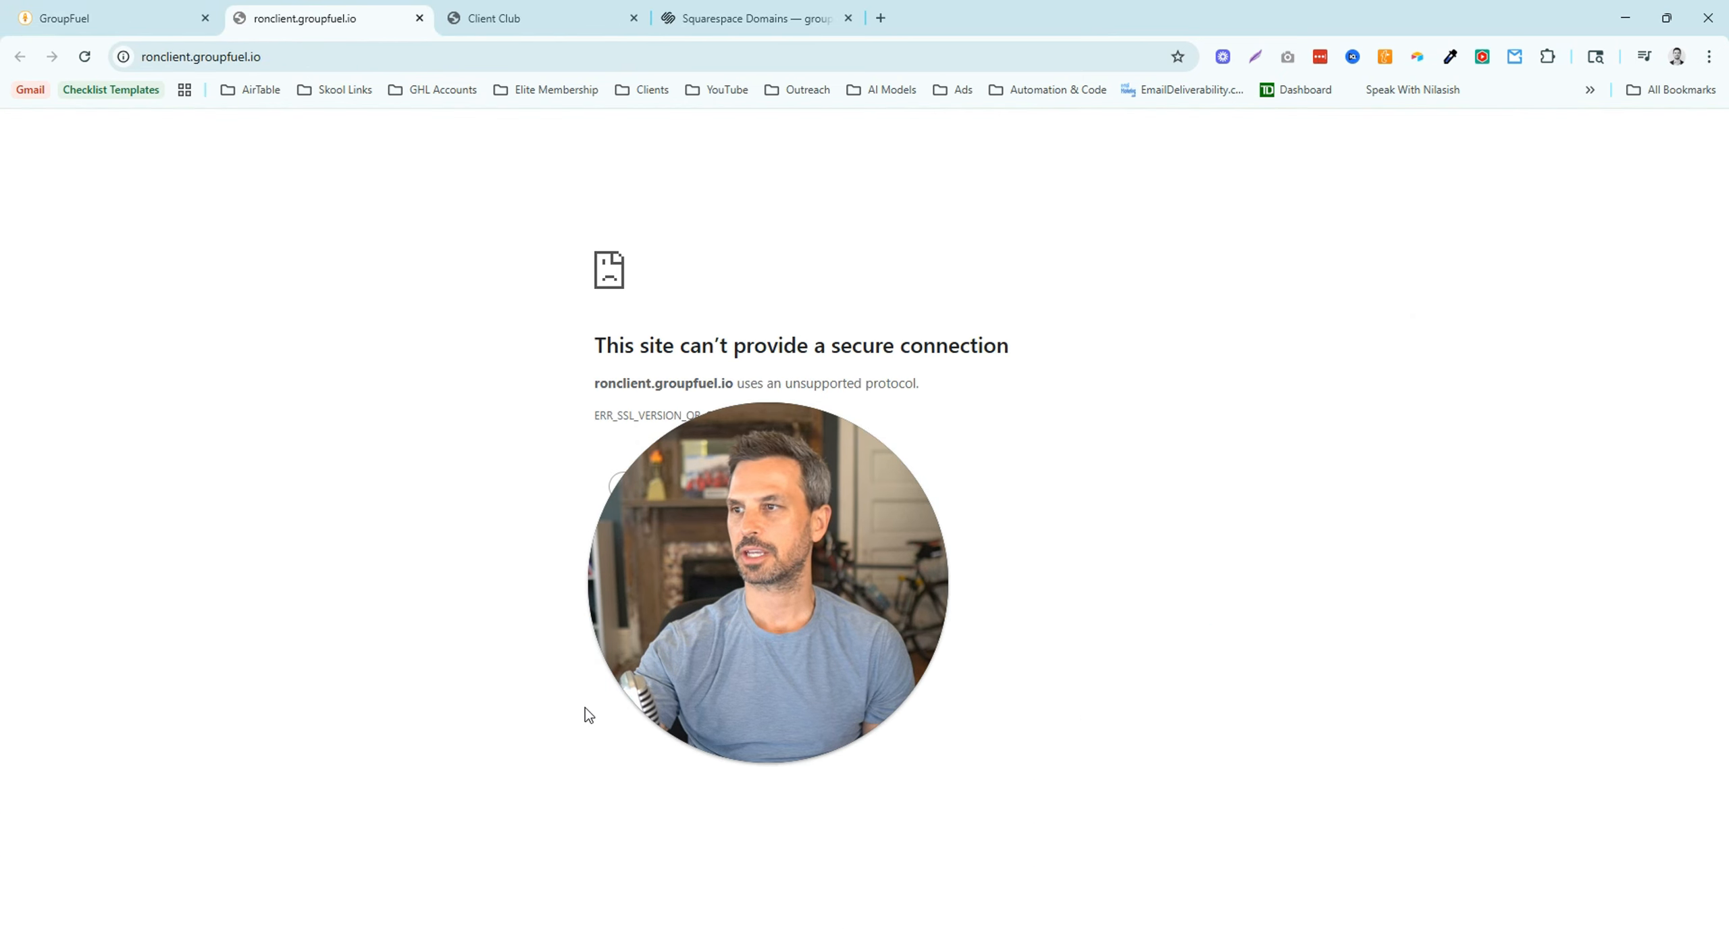
{"action": "left_click", "coordinate": [84, 56]}
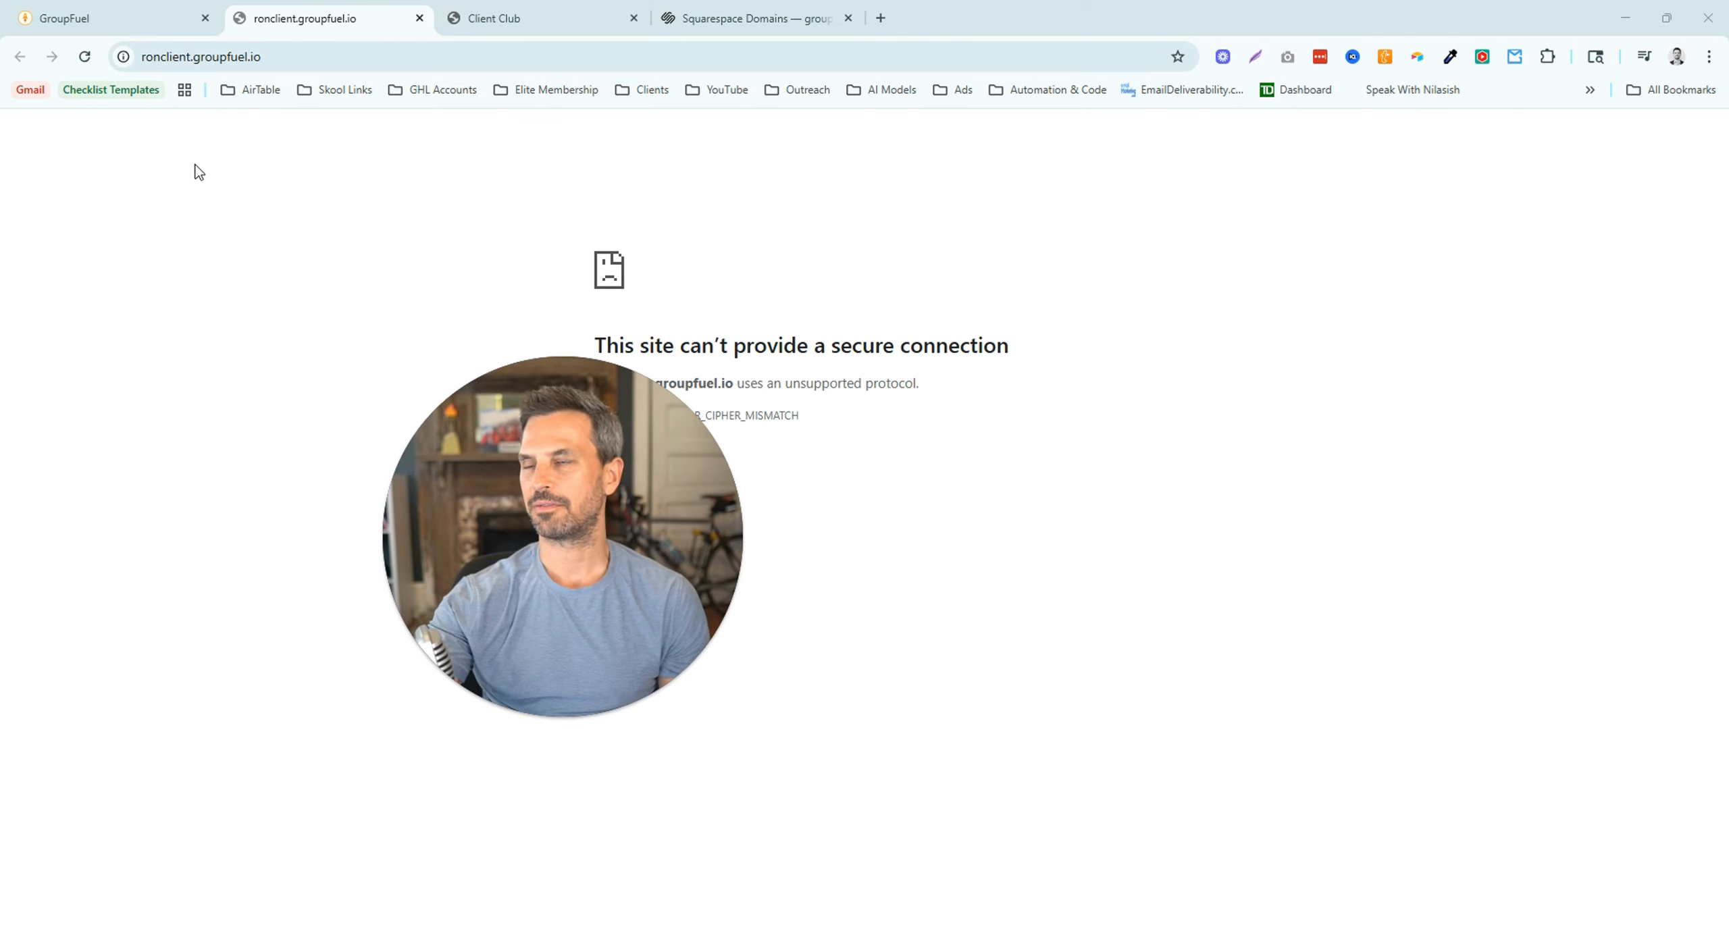
{"action": "left_click", "coordinate": [115, 18]}
{"action": "key", "text": "F5"}
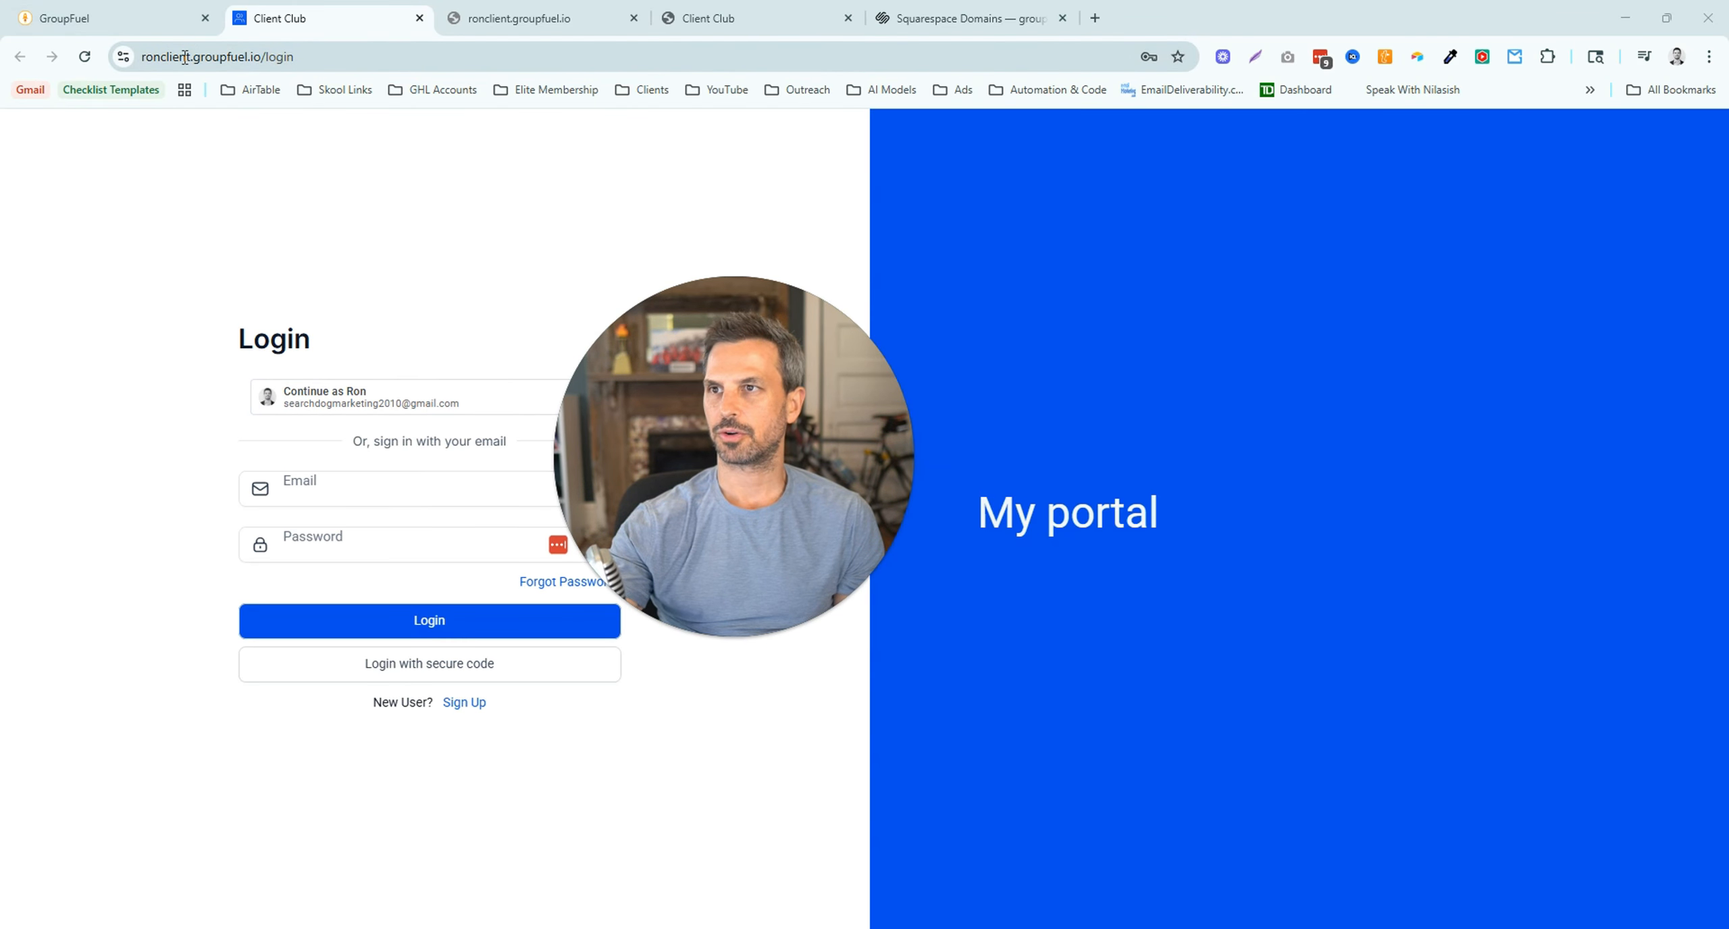
{"action": "left_click_drag", "start_coordinate": [259, 54], "coordinate": [136, 62]}
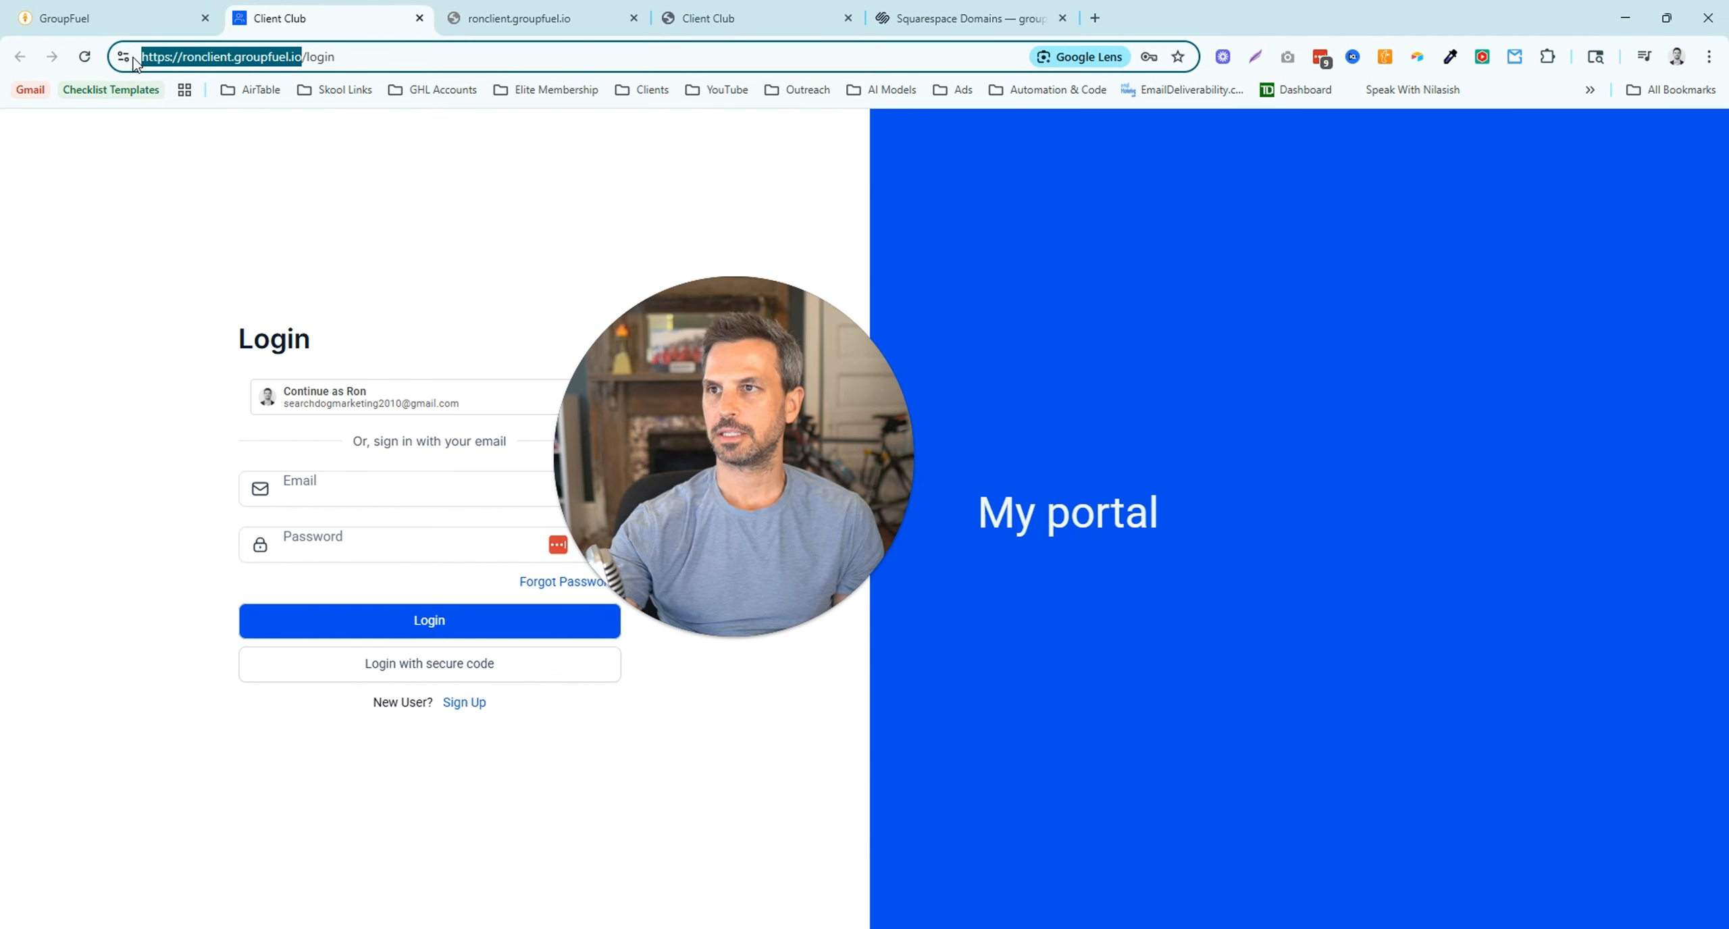
{"action": "left_click", "coordinate": [144, 22]}
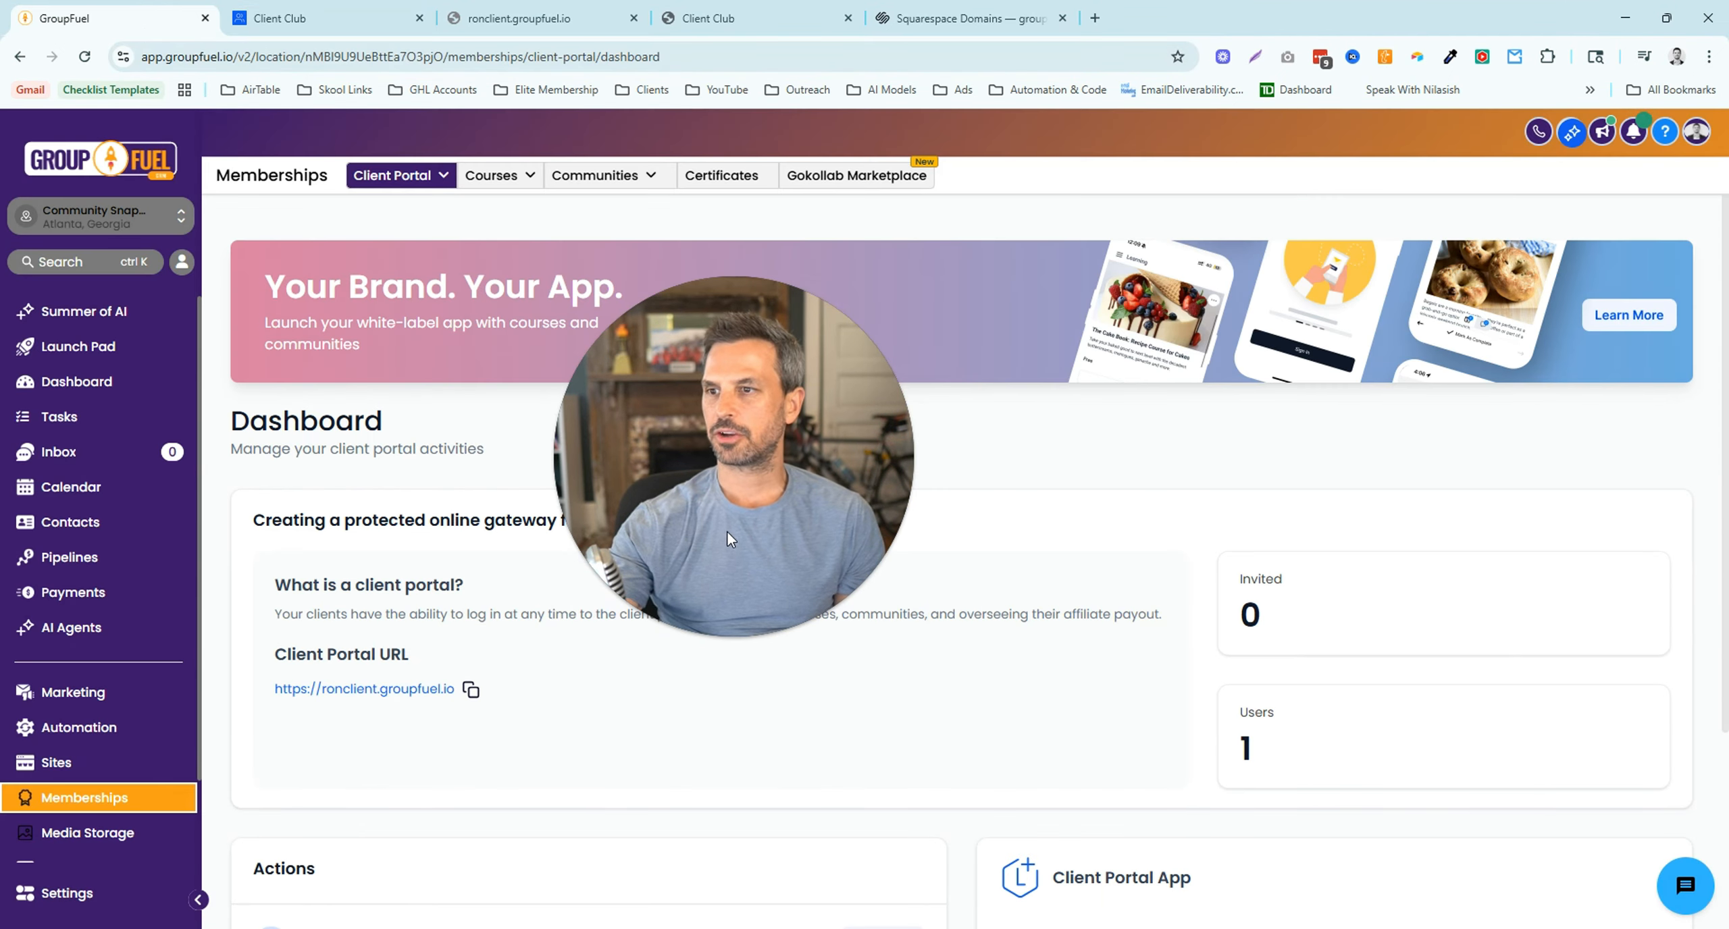
- Open the App Permissions card under Client Portal Settings after a glance at the Client Club tab
{"action": "left_click", "coordinate": [399, 175]}
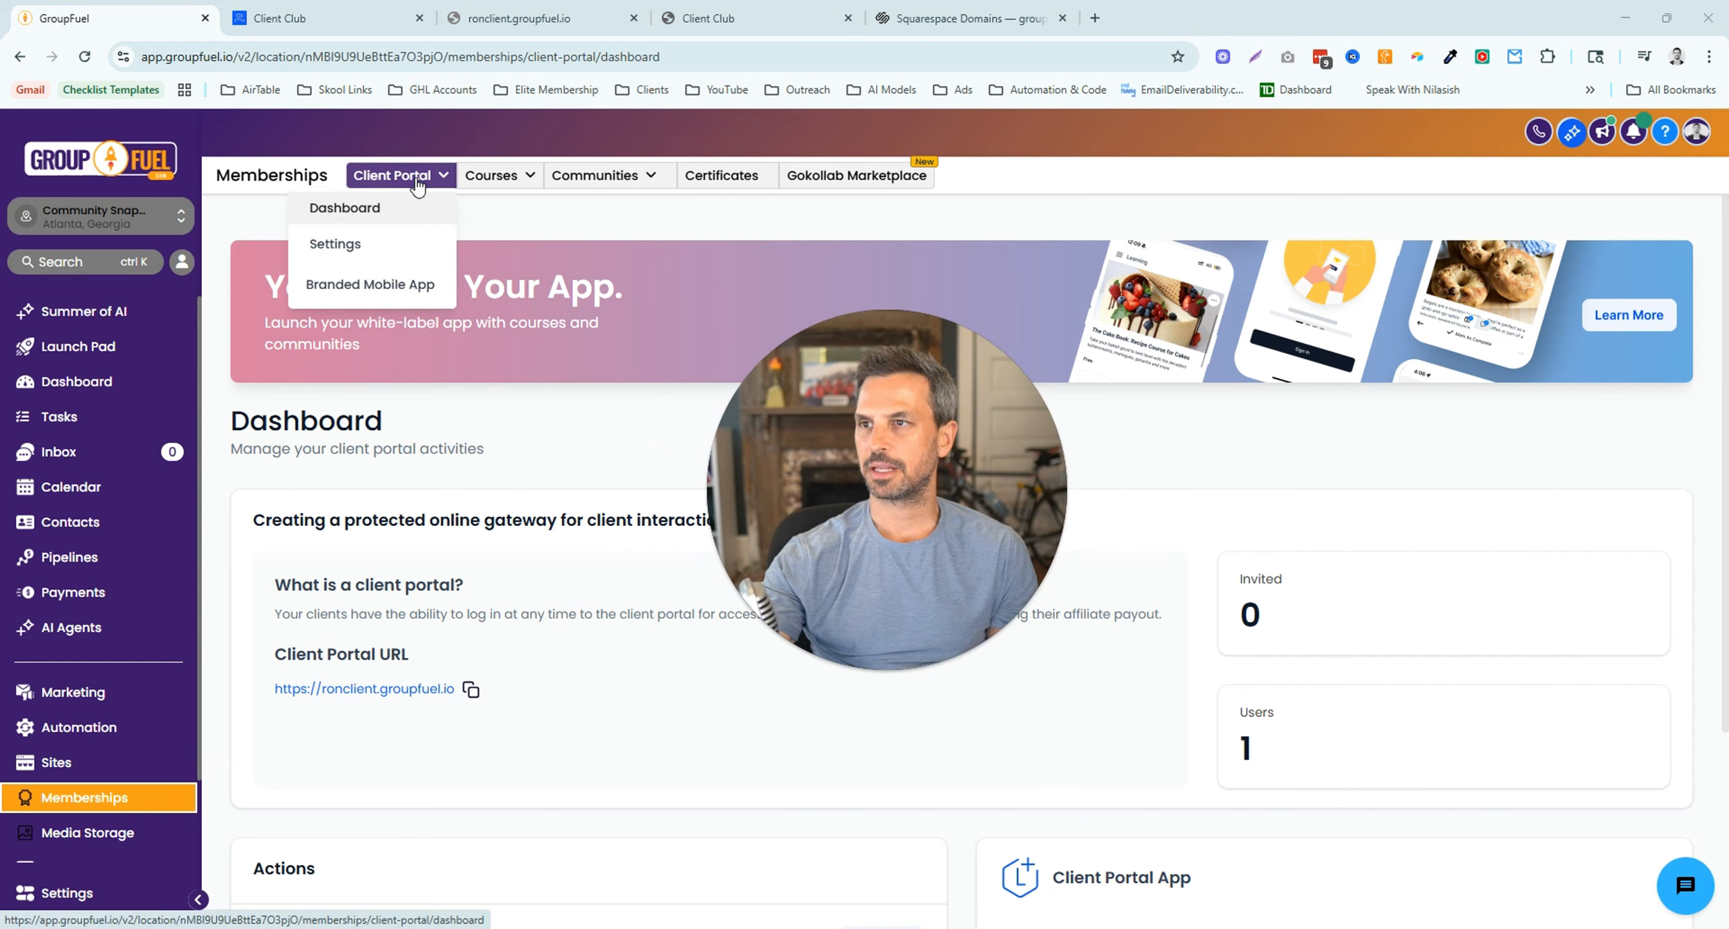
{"action": "left_click", "coordinate": [336, 243]}
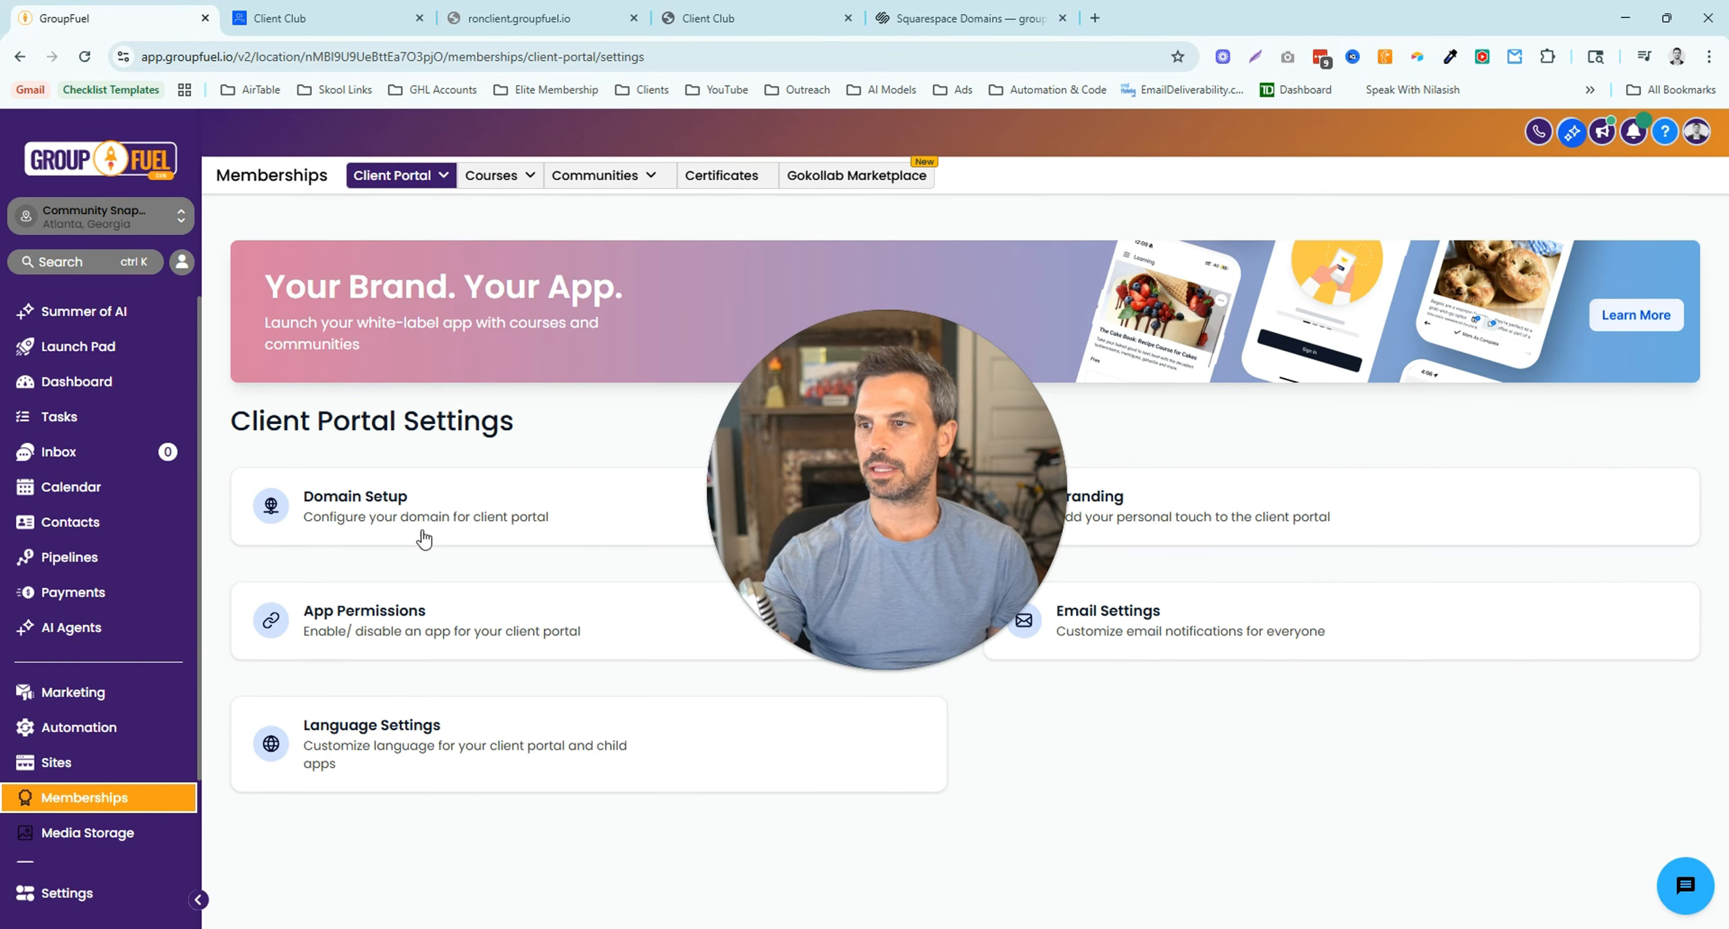
{"action": "left_click", "coordinate": [415, 609]}
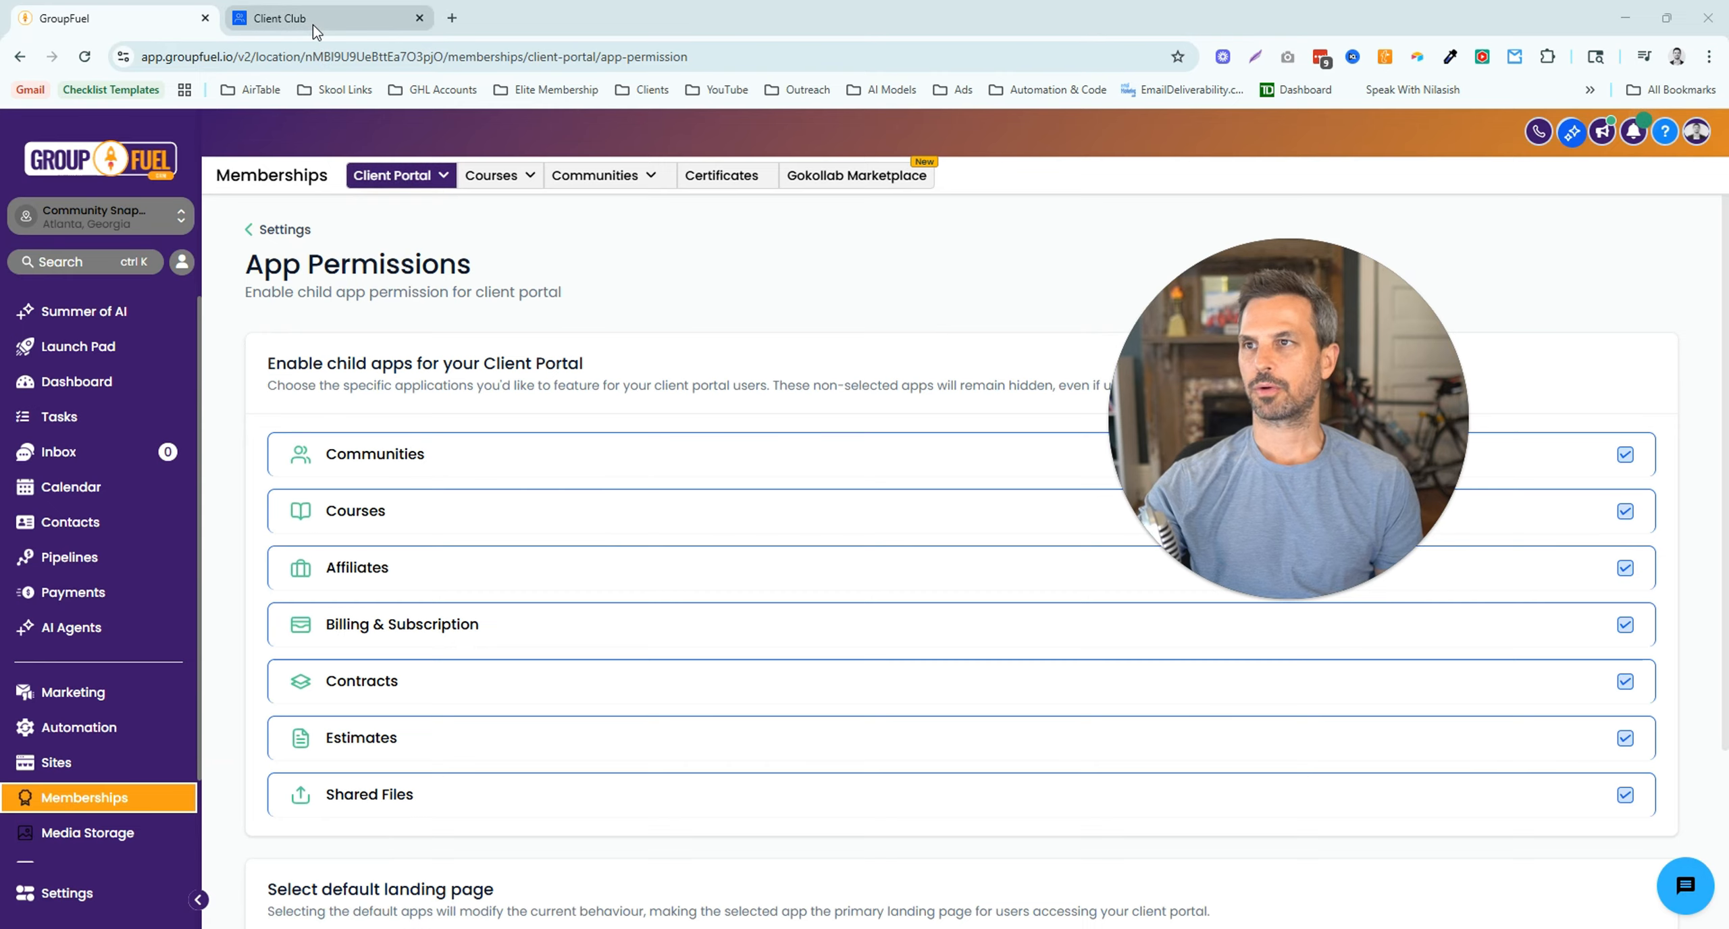
{"action": "left_click", "coordinate": [313, 26]}
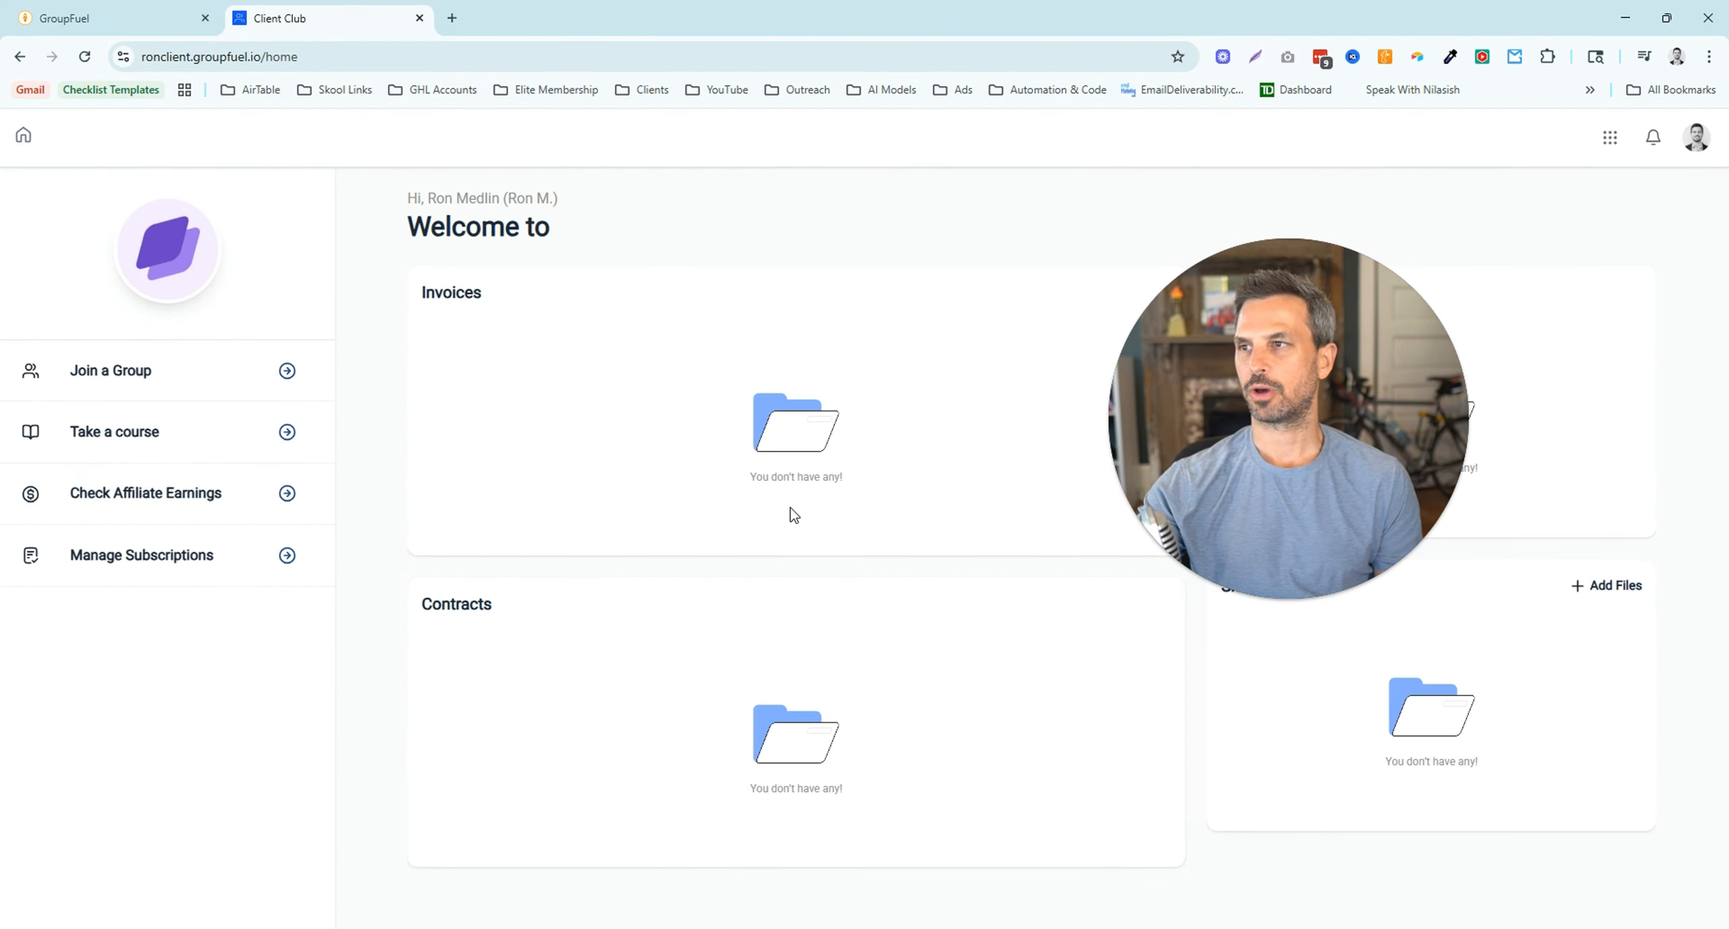
{"action": "left_click", "coordinate": [128, 20]}
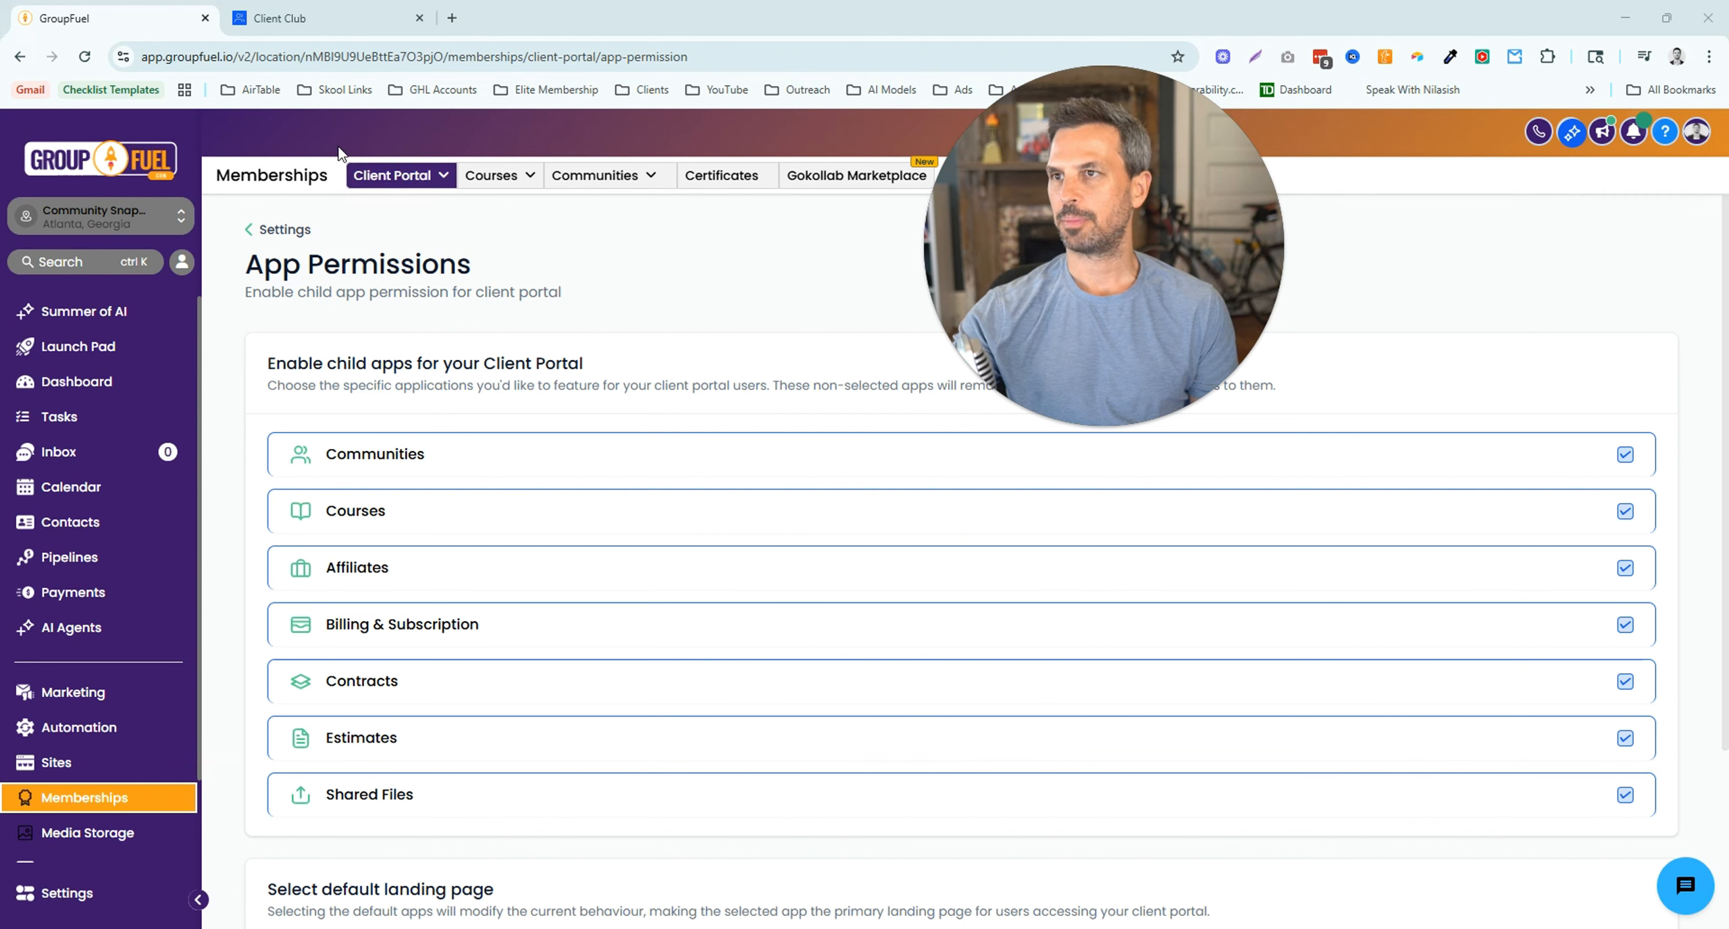
- Disable Shared Files, Estimates, Contracts and Courses, keeping Communities enabled for the client portal
{"action": "left_click", "coordinate": [1625, 457]}
{"action": "left_click", "coordinate": [1625, 458]}
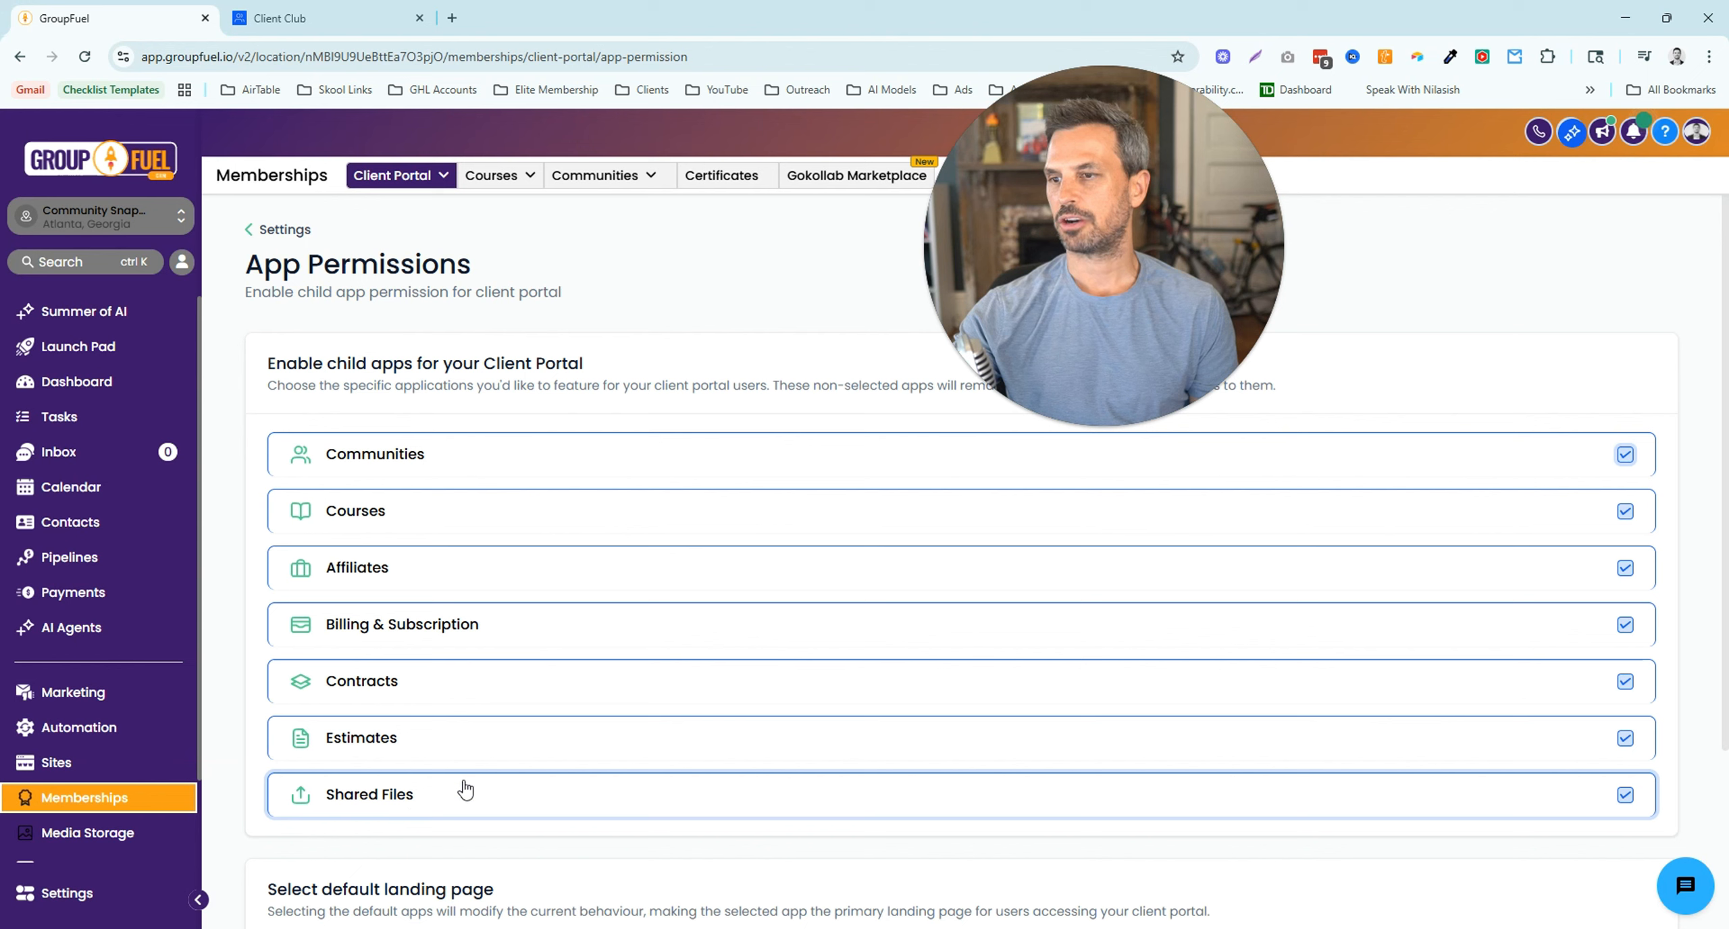
{"action": "left_click", "coordinate": [1625, 797]}
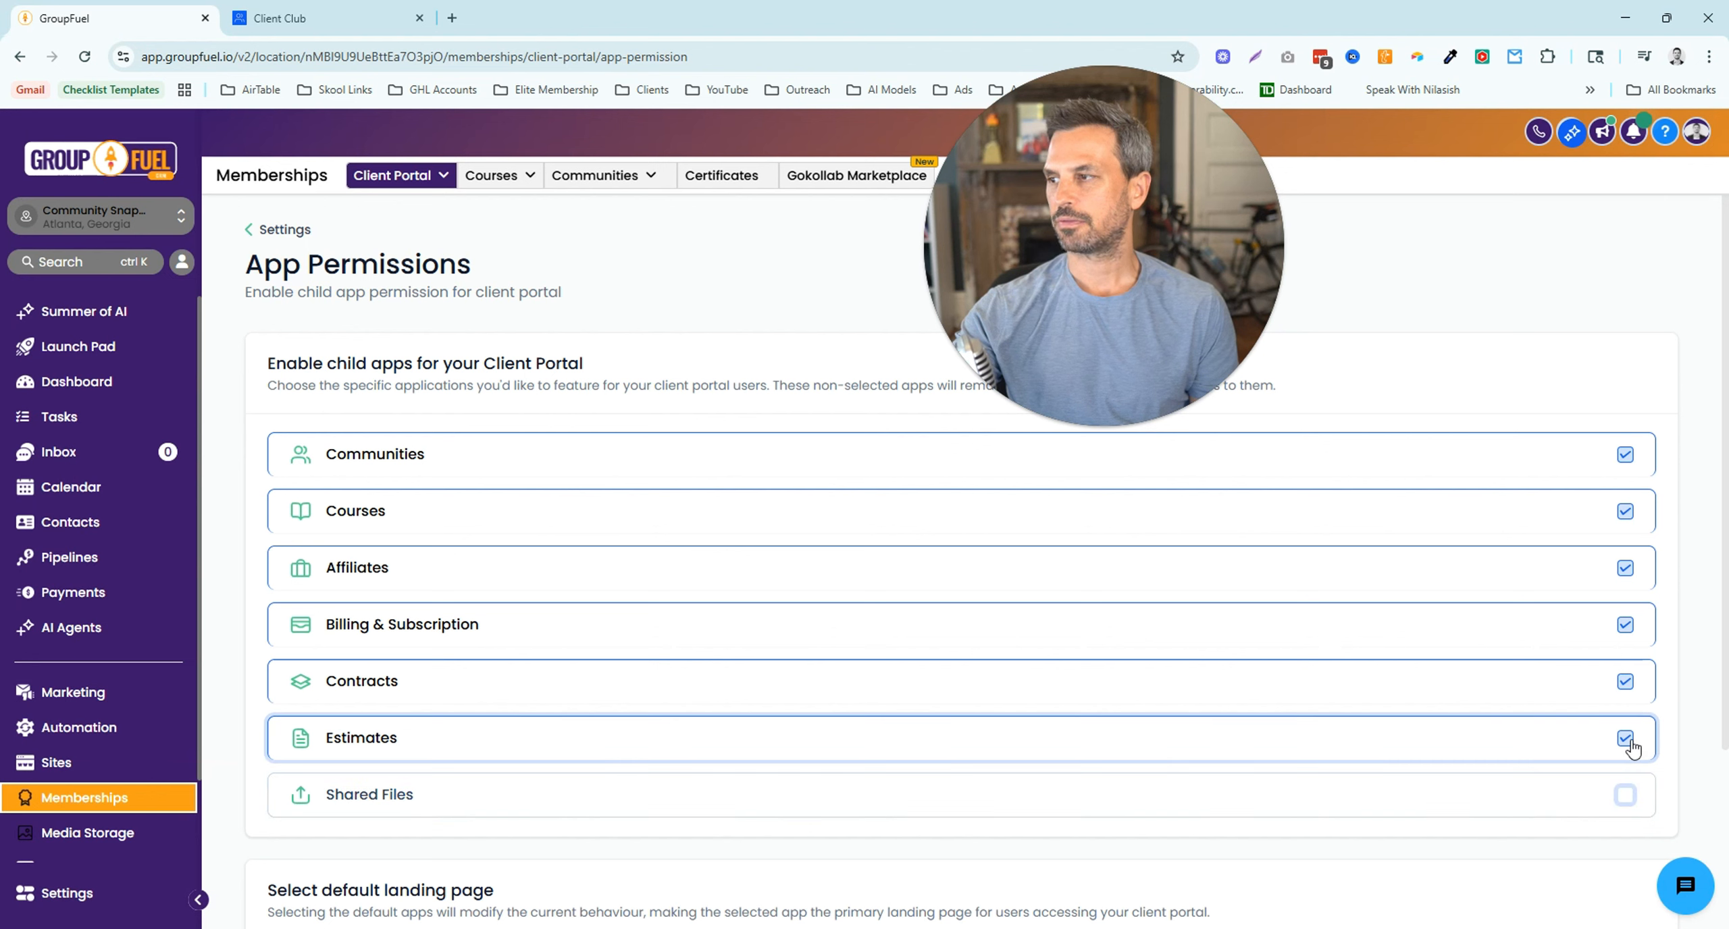
{"action": "left_click", "coordinate": [1627, 739]}
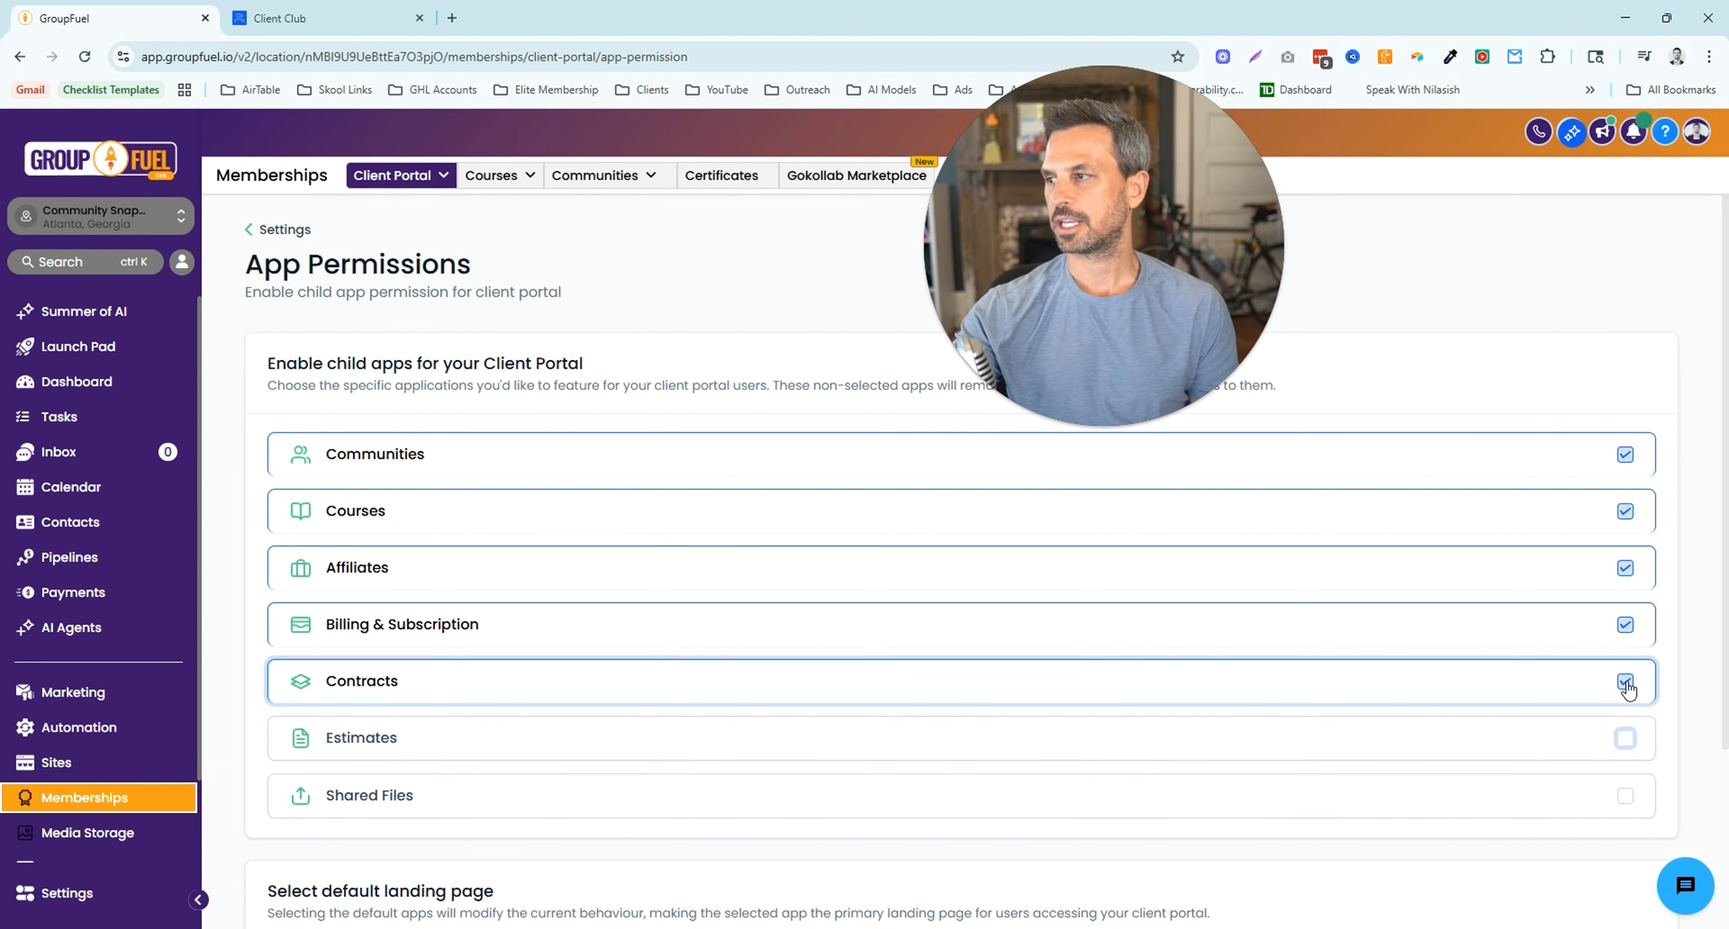
{"action": "left_click", "coordinate": [1626, 682]}
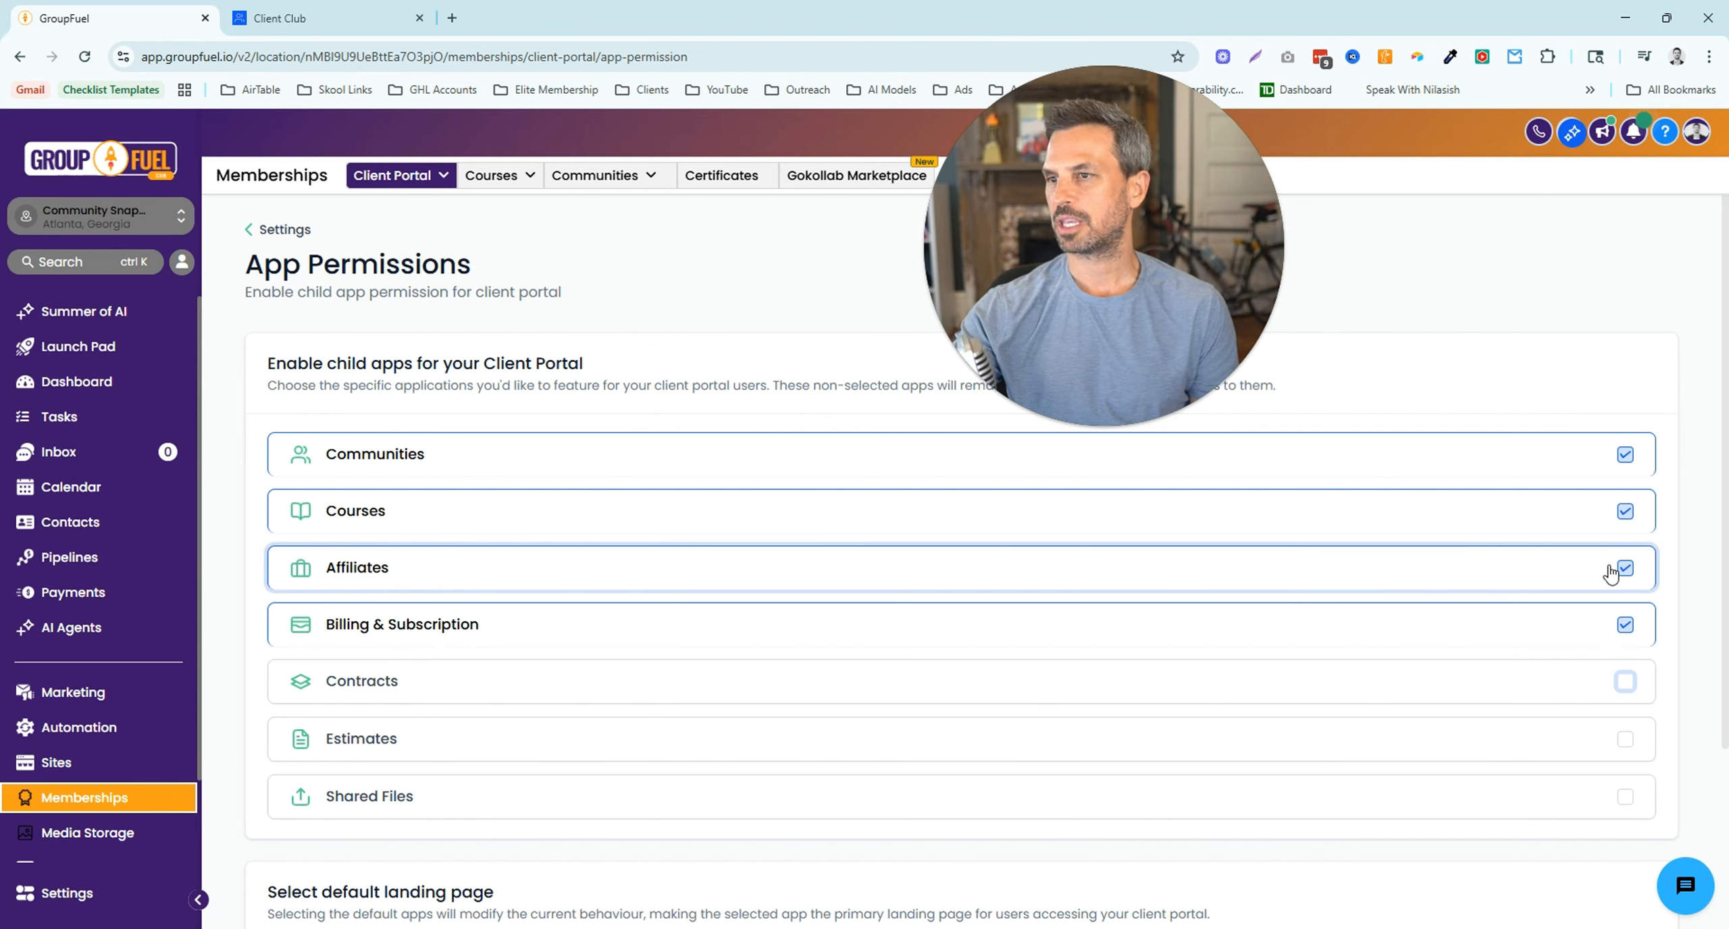
{"action": "left_click", "coordinate": [1625, 513]}
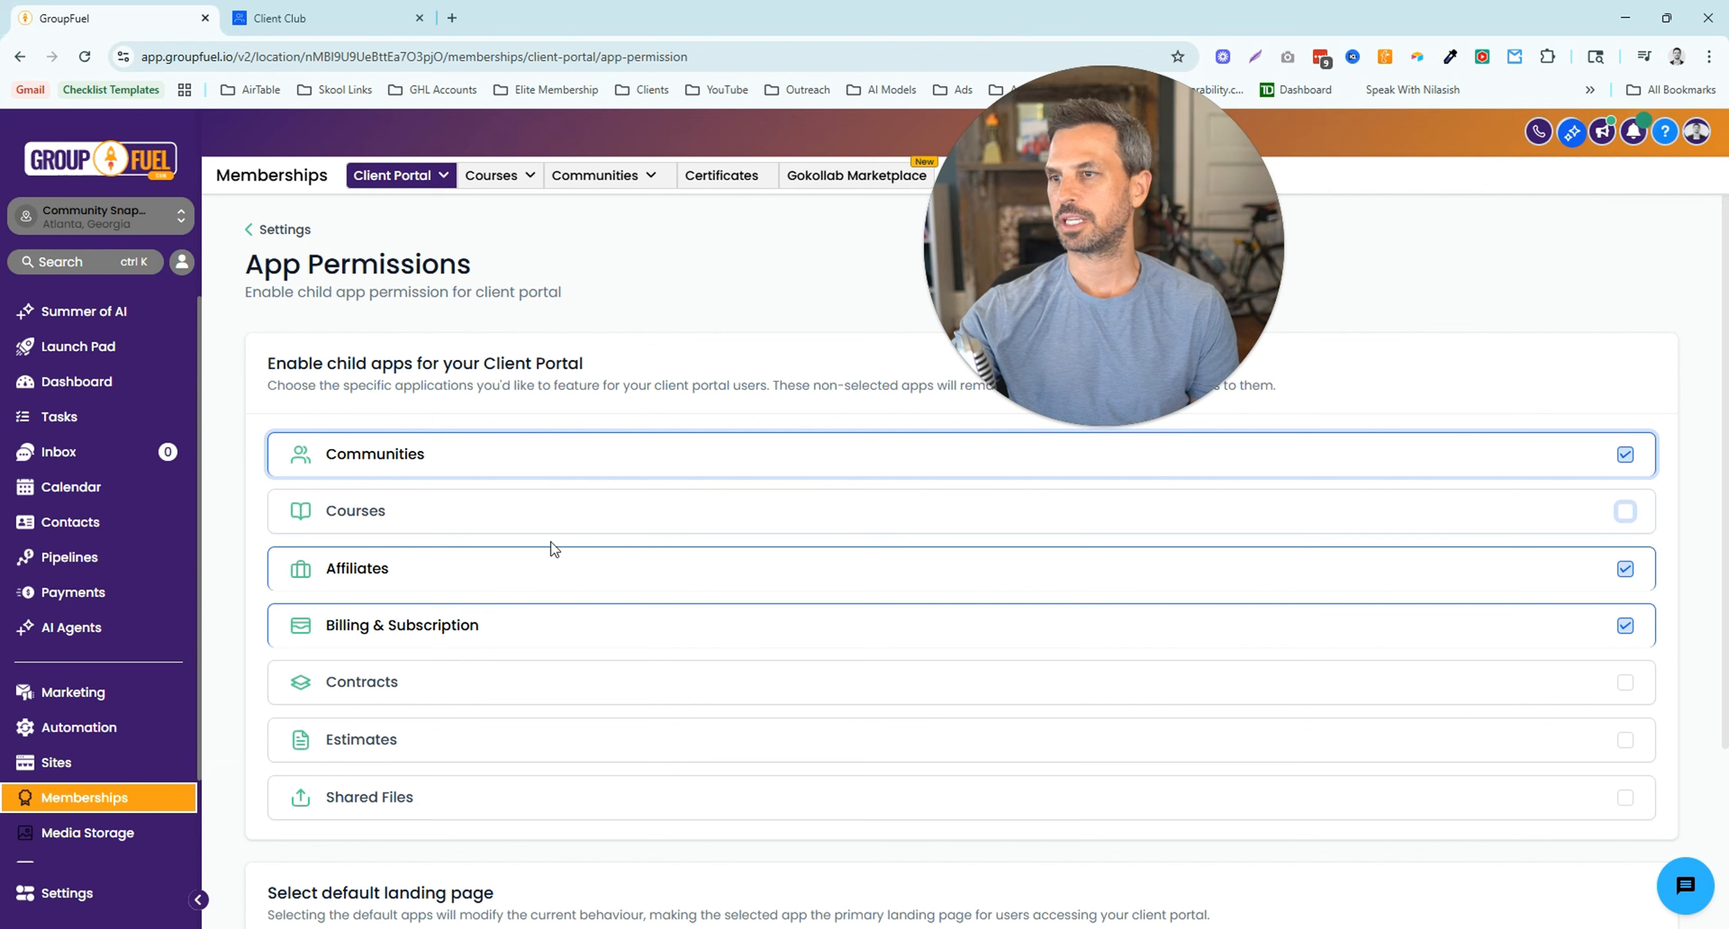
- Leave the default landing page set to Communities
{"action": "scroll", "coordinate": [599, 558], "scroll_direction": "down", "scroll_amount": 3}
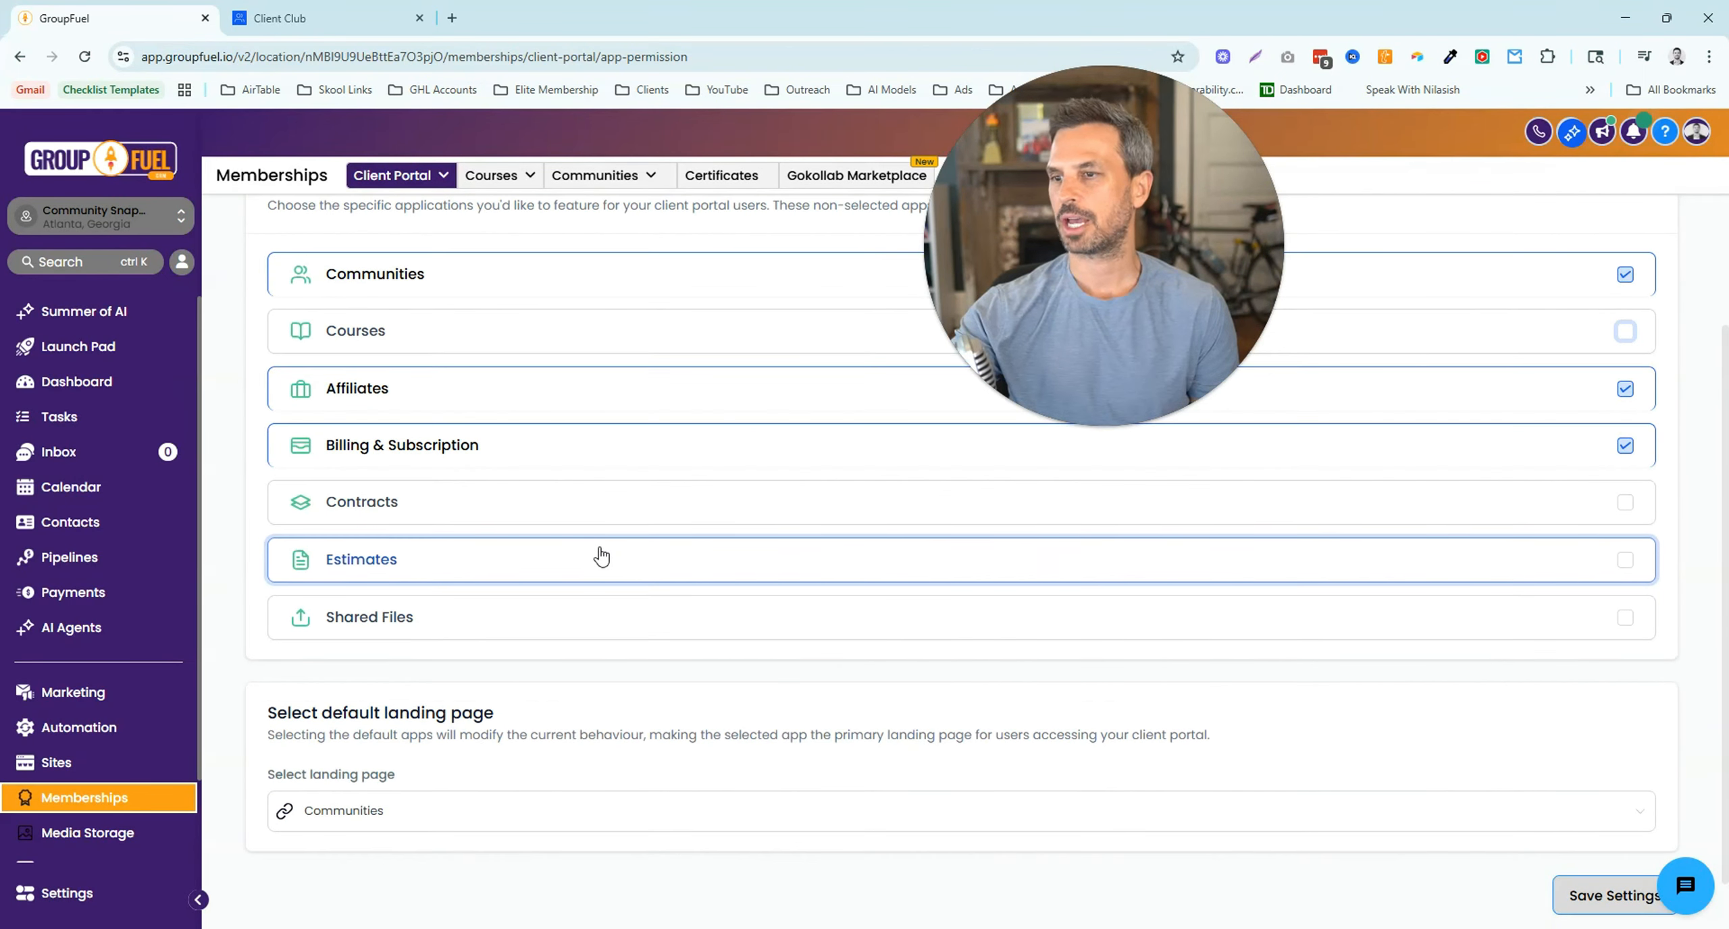
{"action": "scroll", "coordinate": [470, 673], "scroll_direction": "down", "scroll_amount": 1}
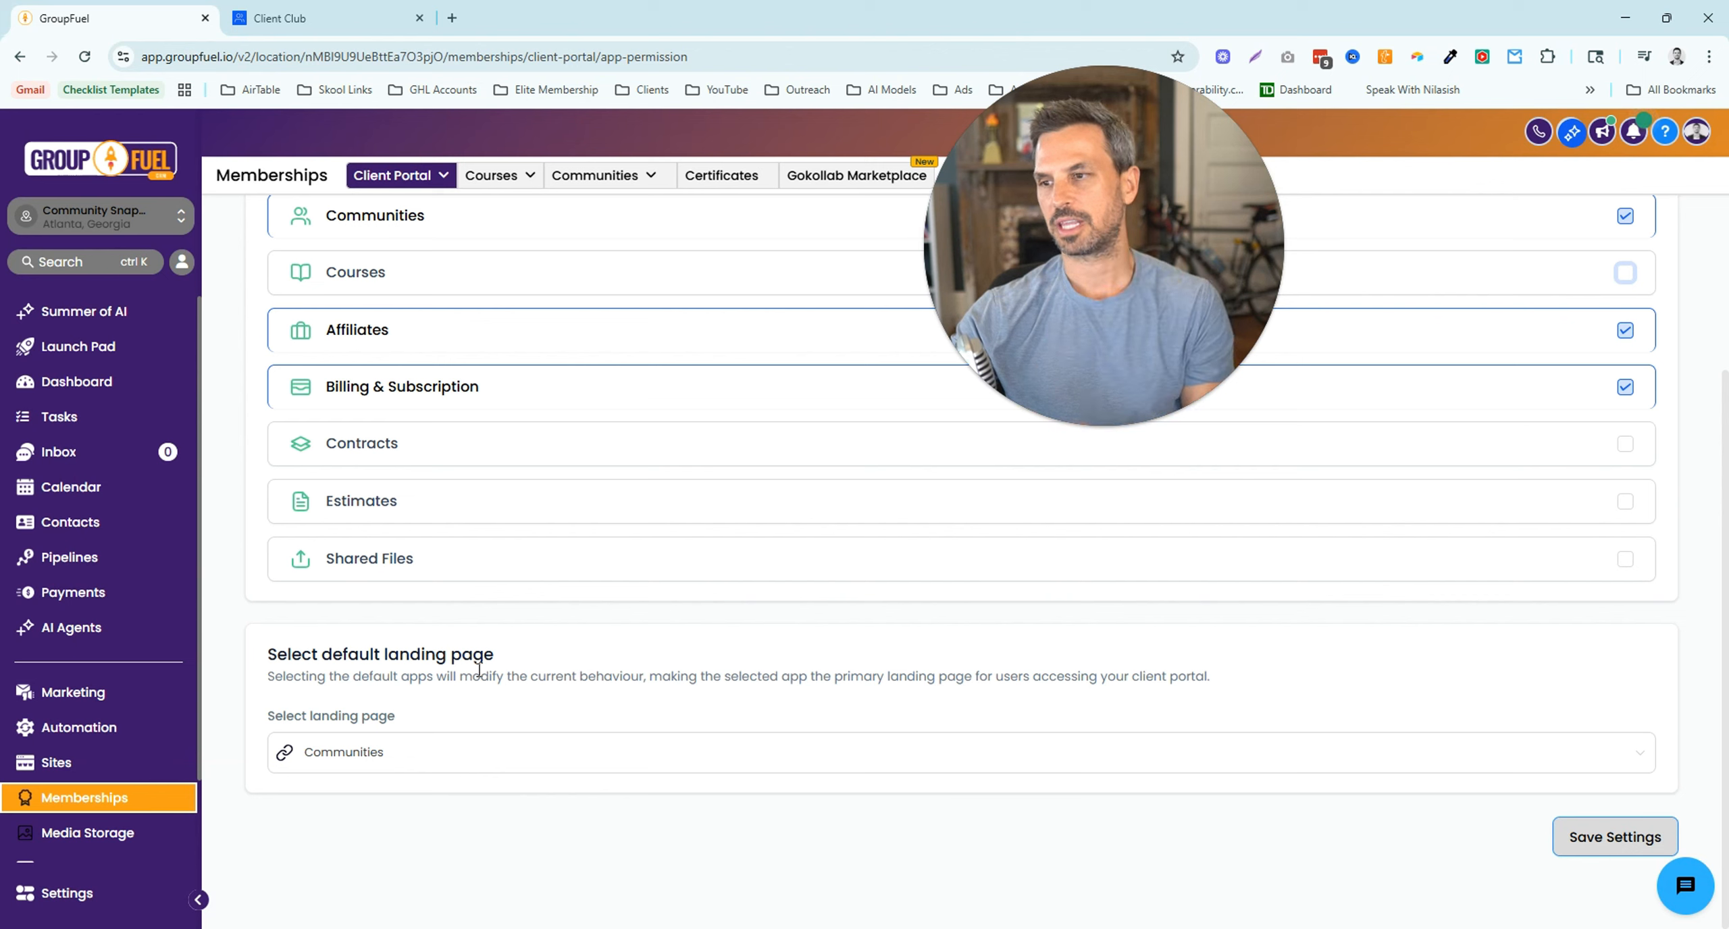
{"action": "left_click", "coordinate": [518, 767]}
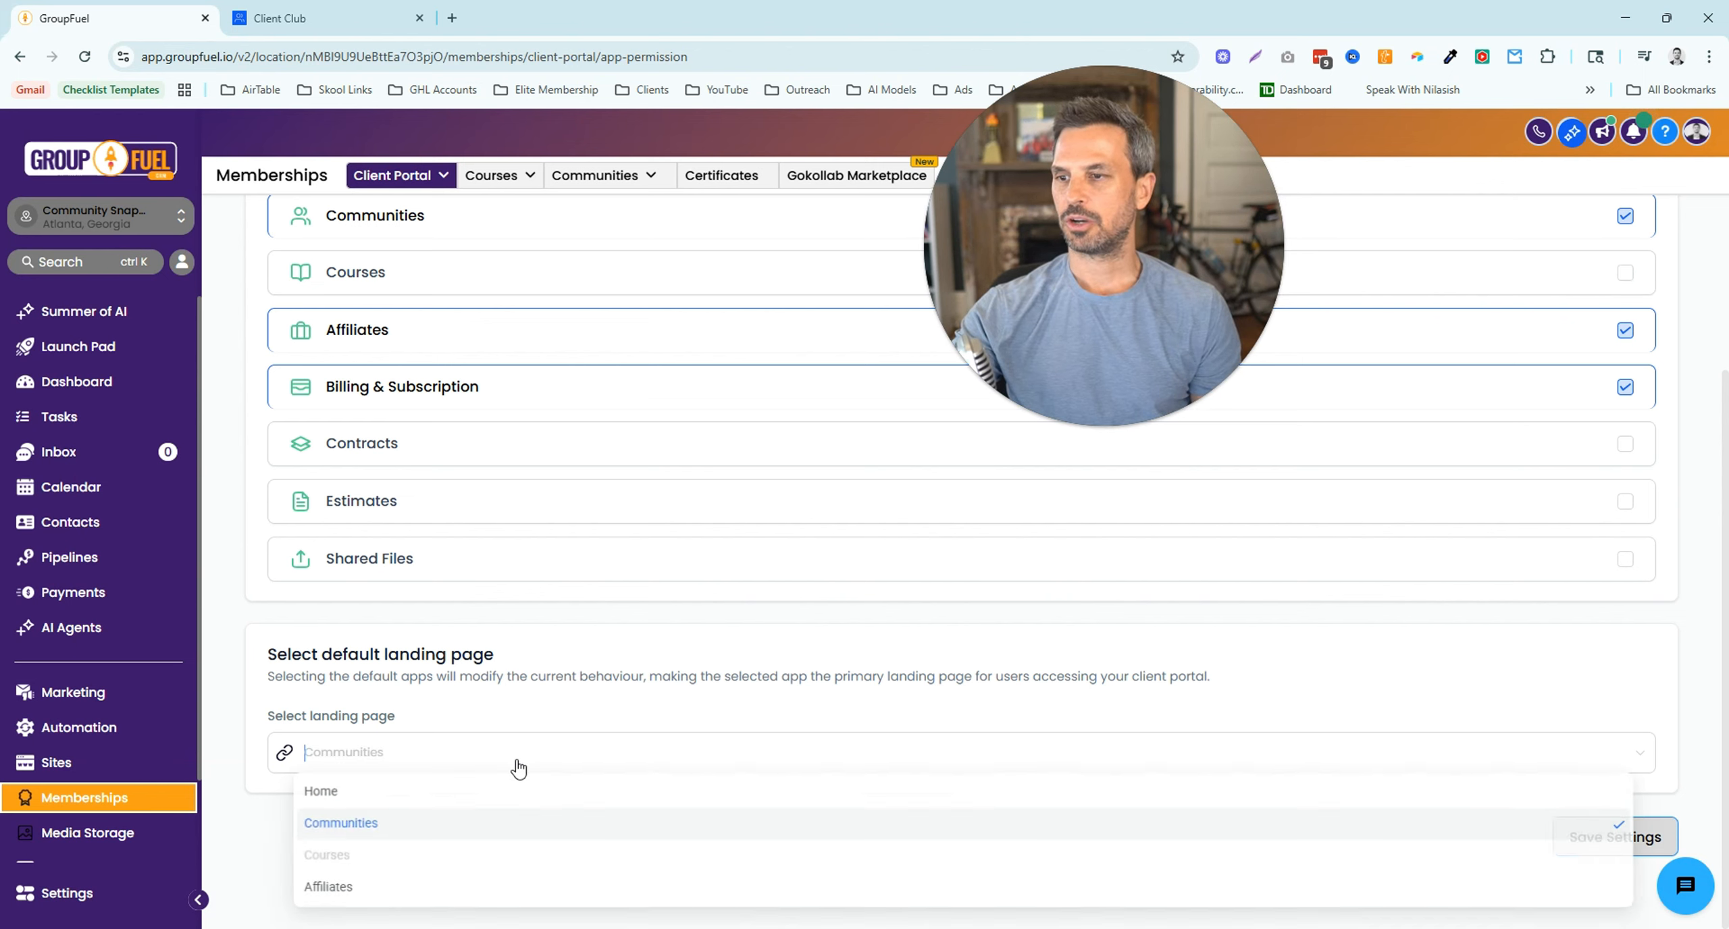
{"action": "left_click", "coordinate": [563, 677]}
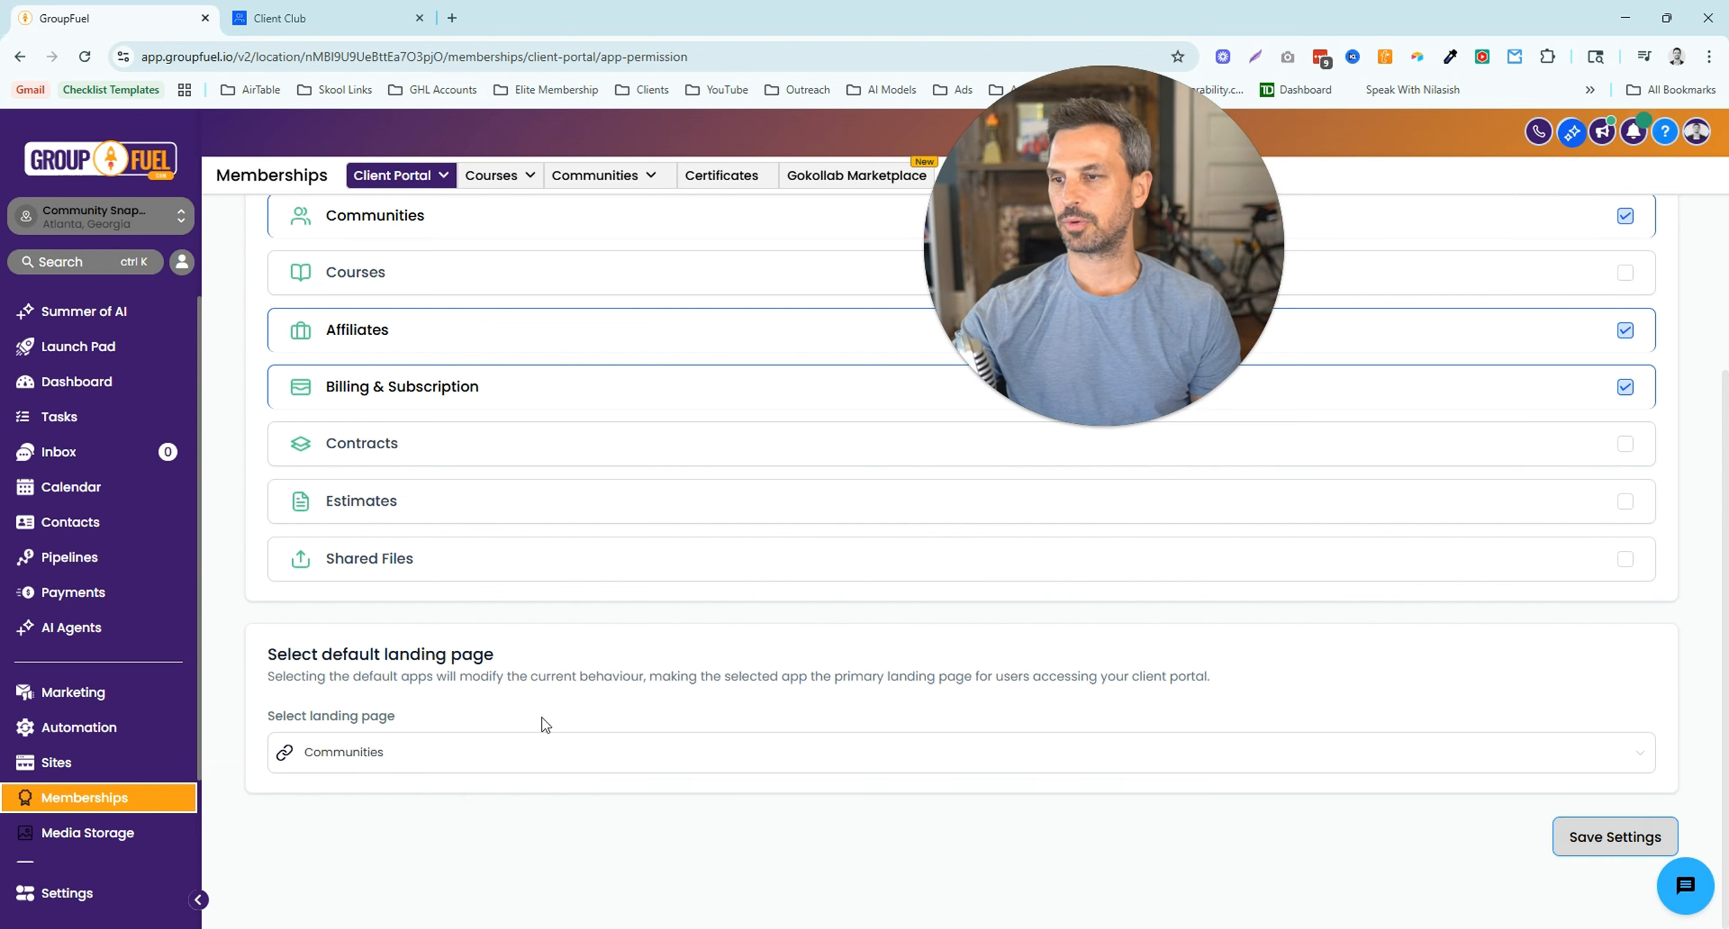
{"action": "left_click", "coordinate": [476, 770]}
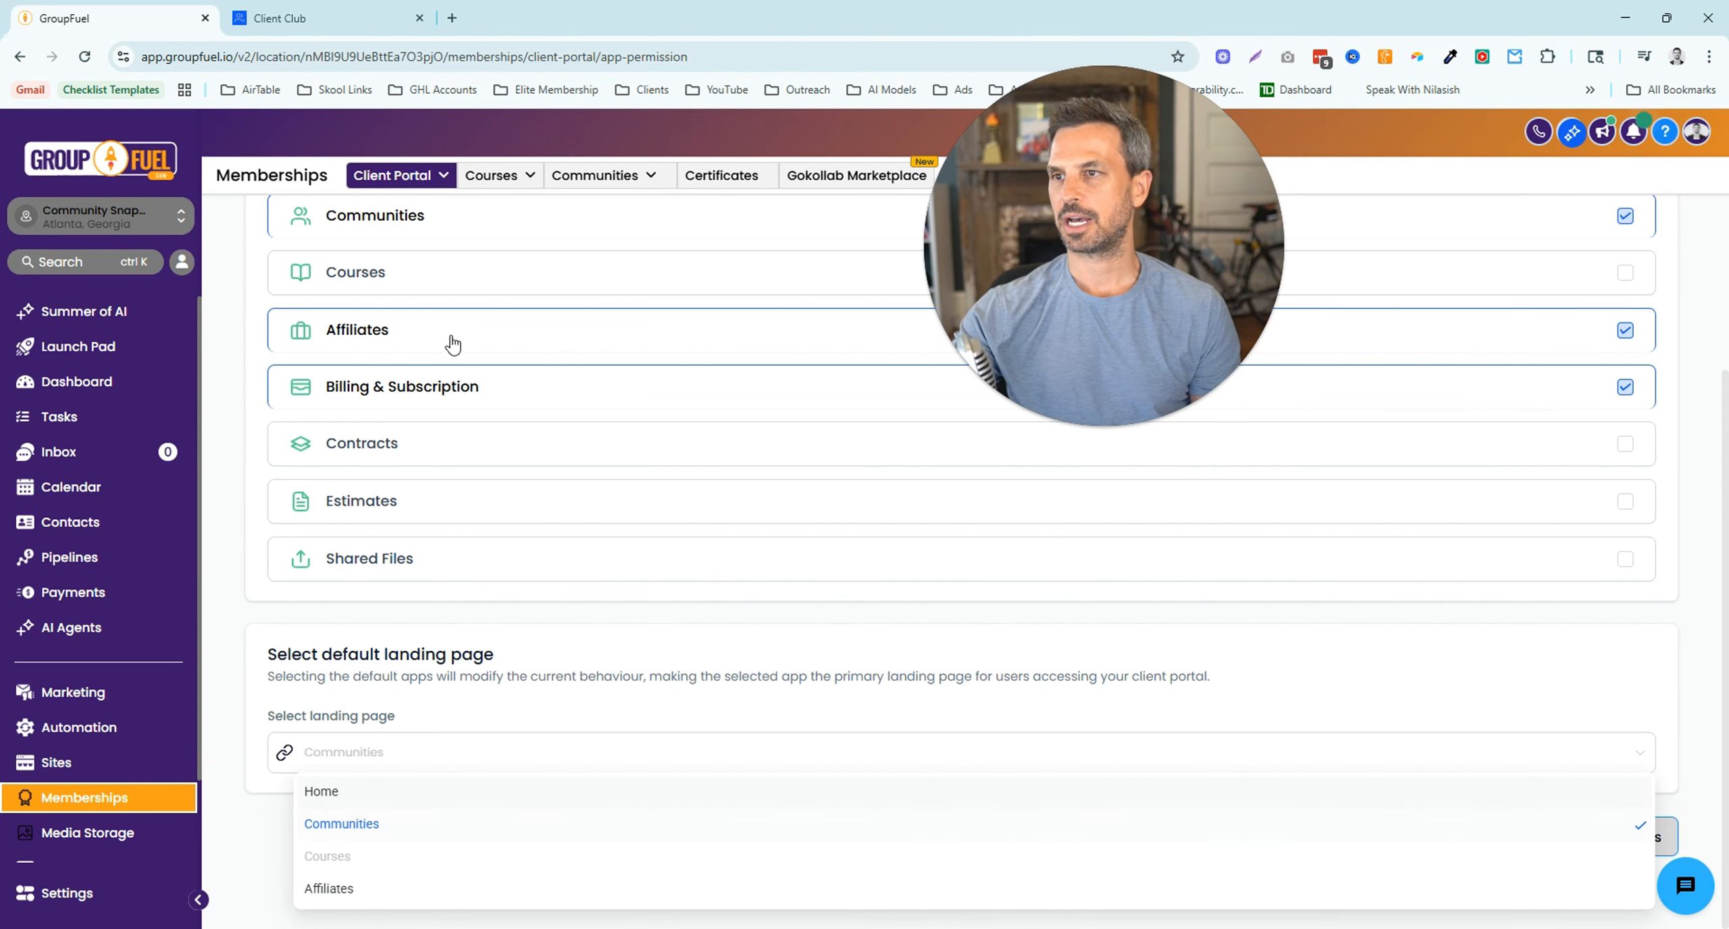
{"action": "scroll", "coordinate": [478, 359], "scroll_direction": "up", "scroll_amount": 3}
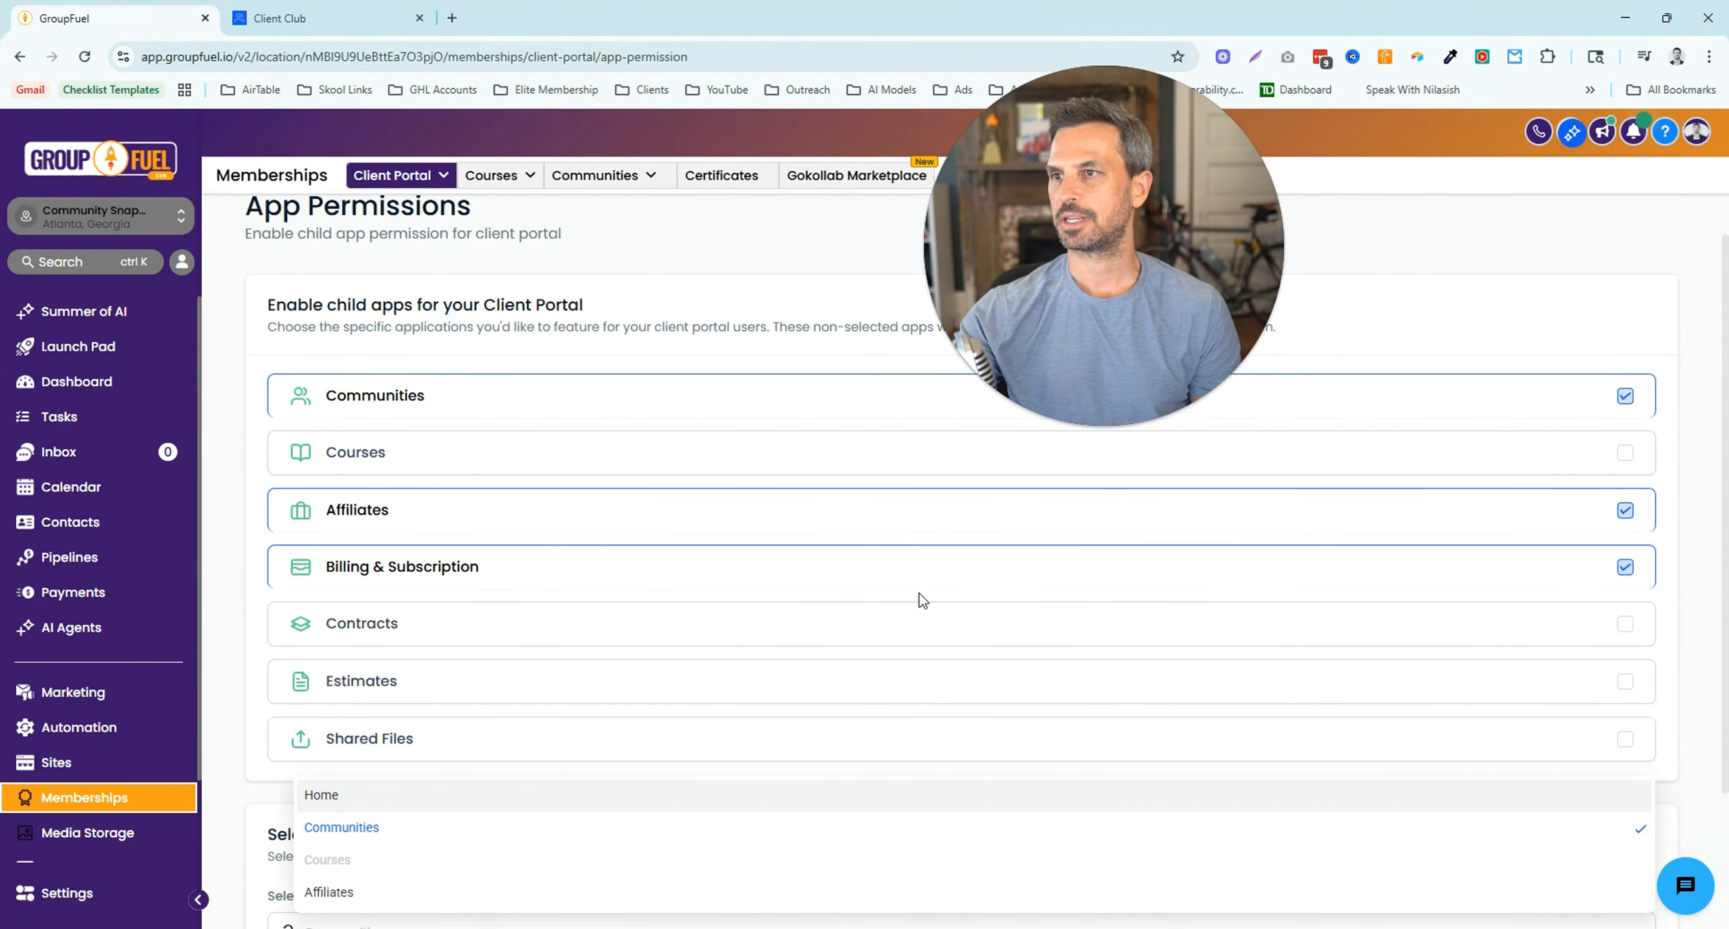
{"action": "scroll", "coordinate": [796, 716], "scroll_direction": "down", "scroll_amount": 3}
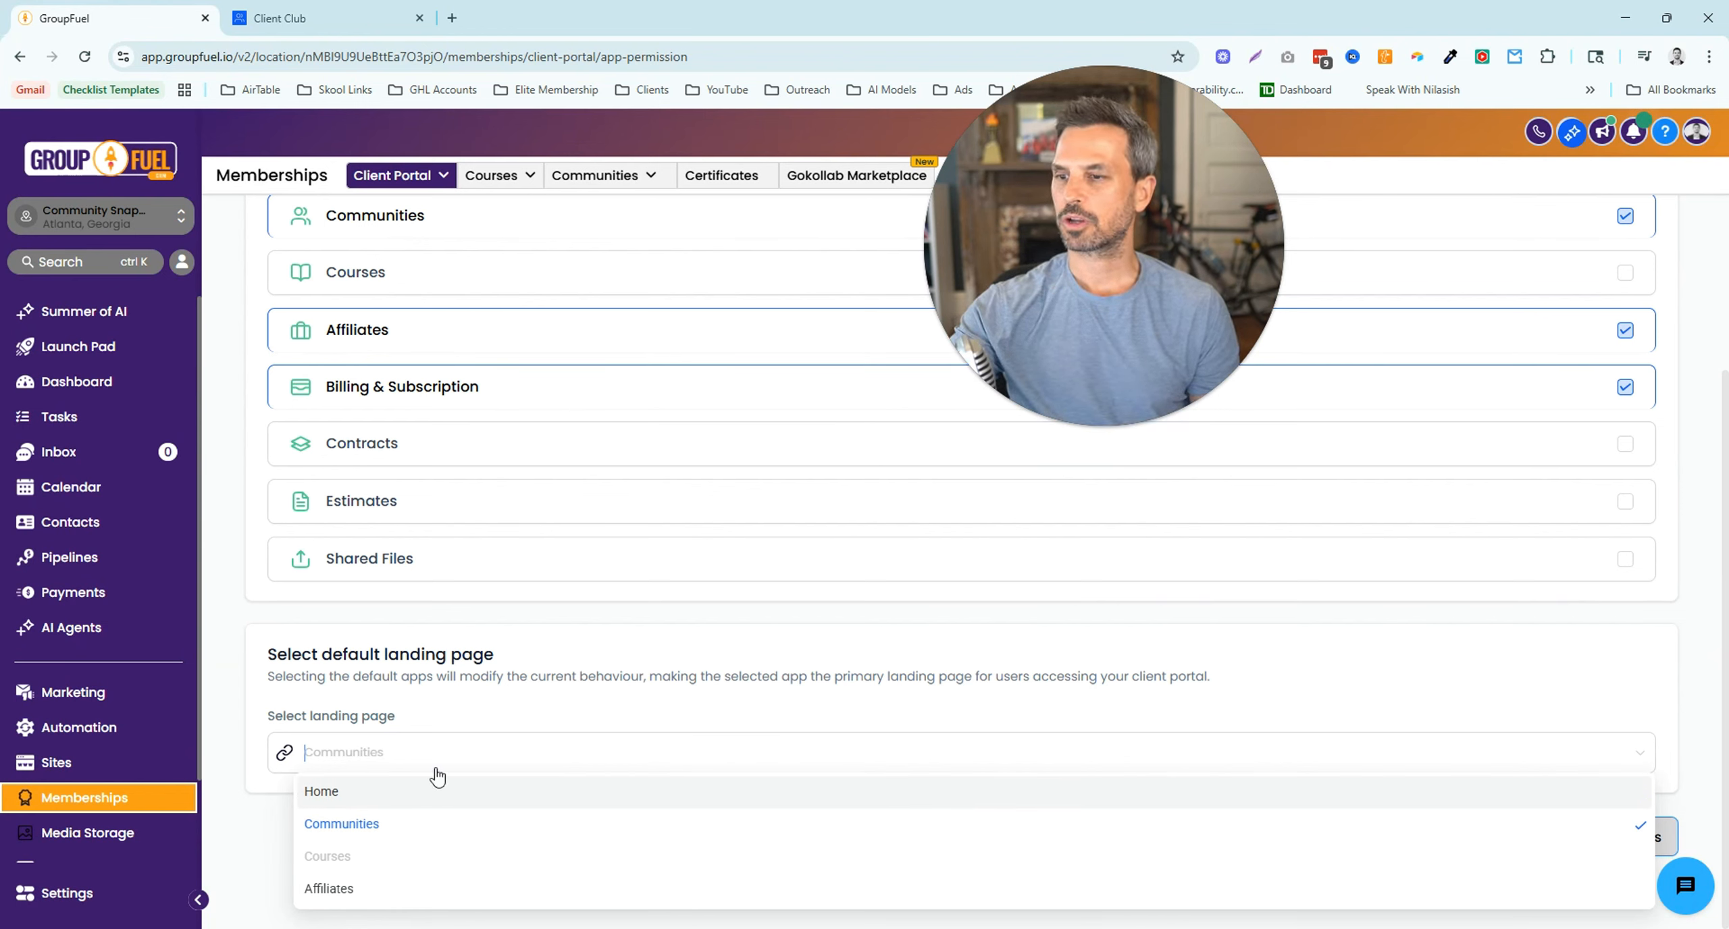
{"action": "left_click", "coordinate": [501, 704]}
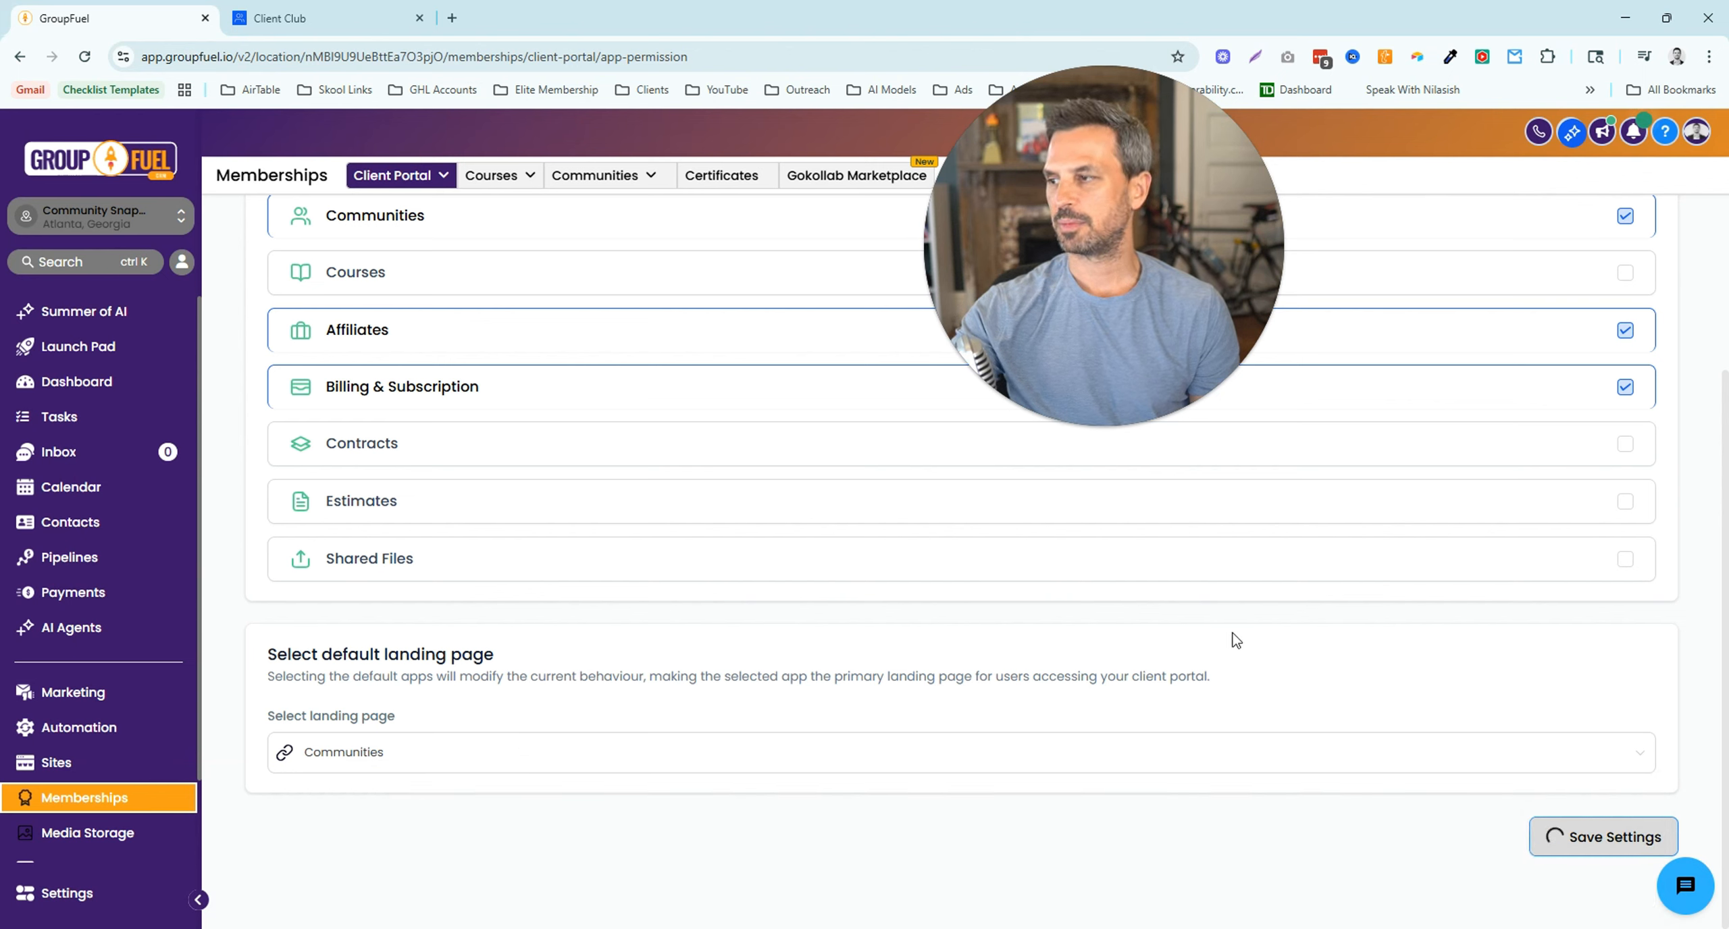
- Log out of the client portal from the account menu and sign back in
{"action": "left_click", "coordinate": [346, 26]}
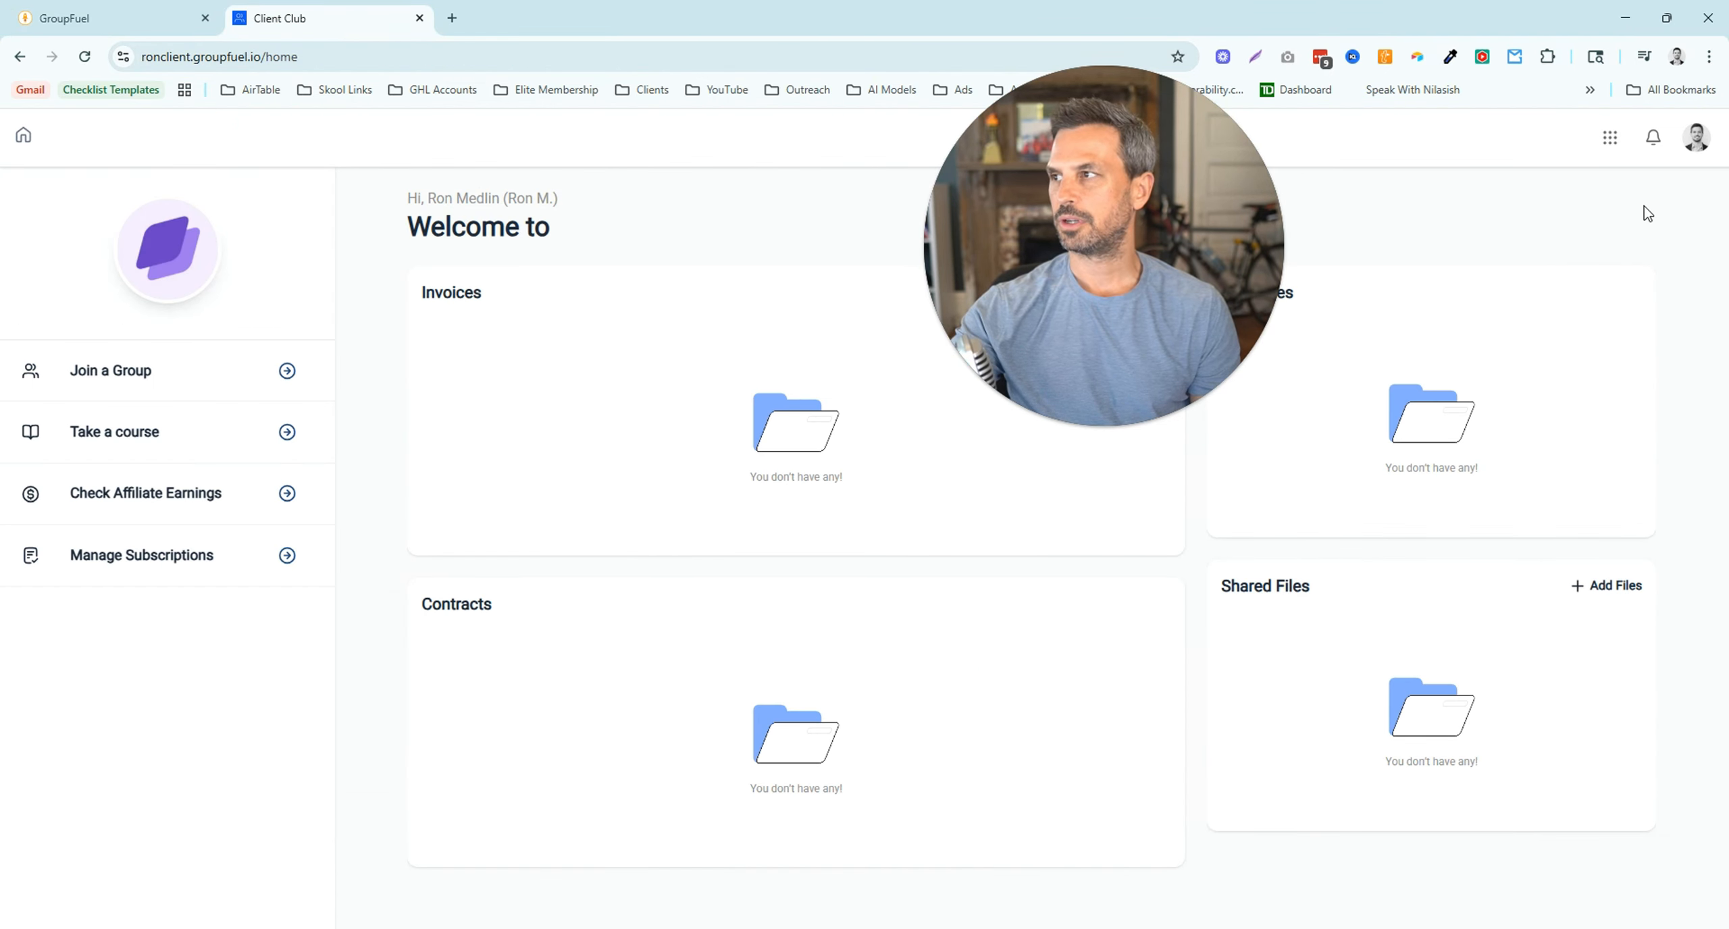
{"action": "left_click", "coordinate": [1696, 150]}
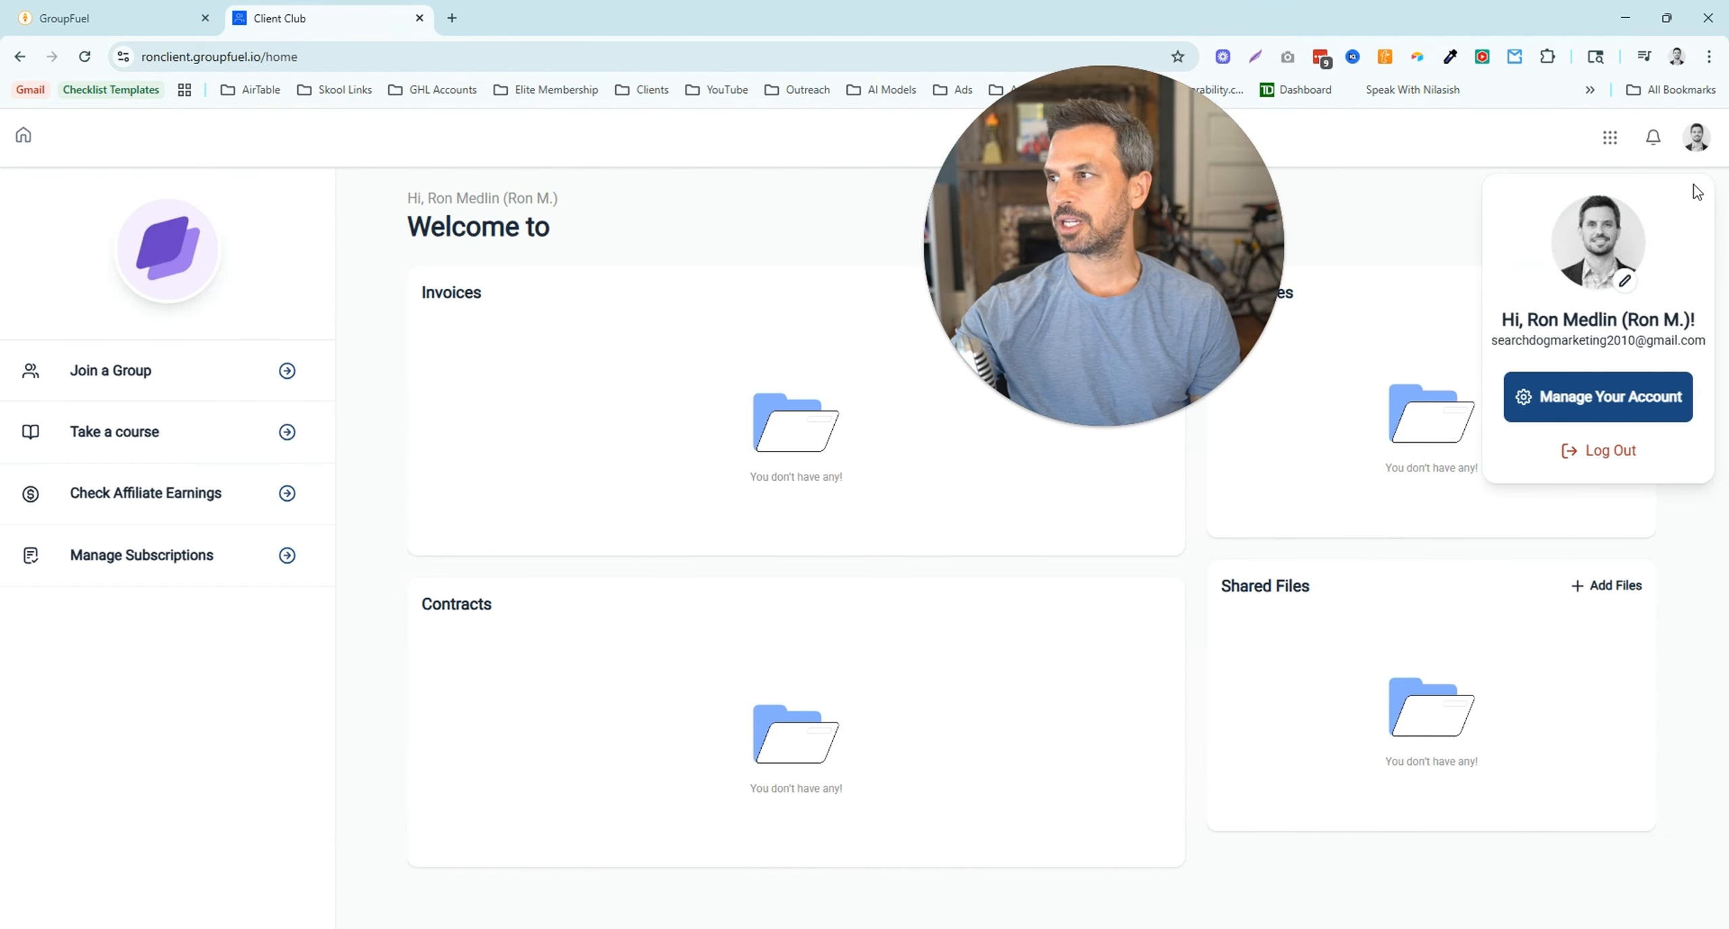
{"action": "left_click", "coordinate": [1616, 458]}
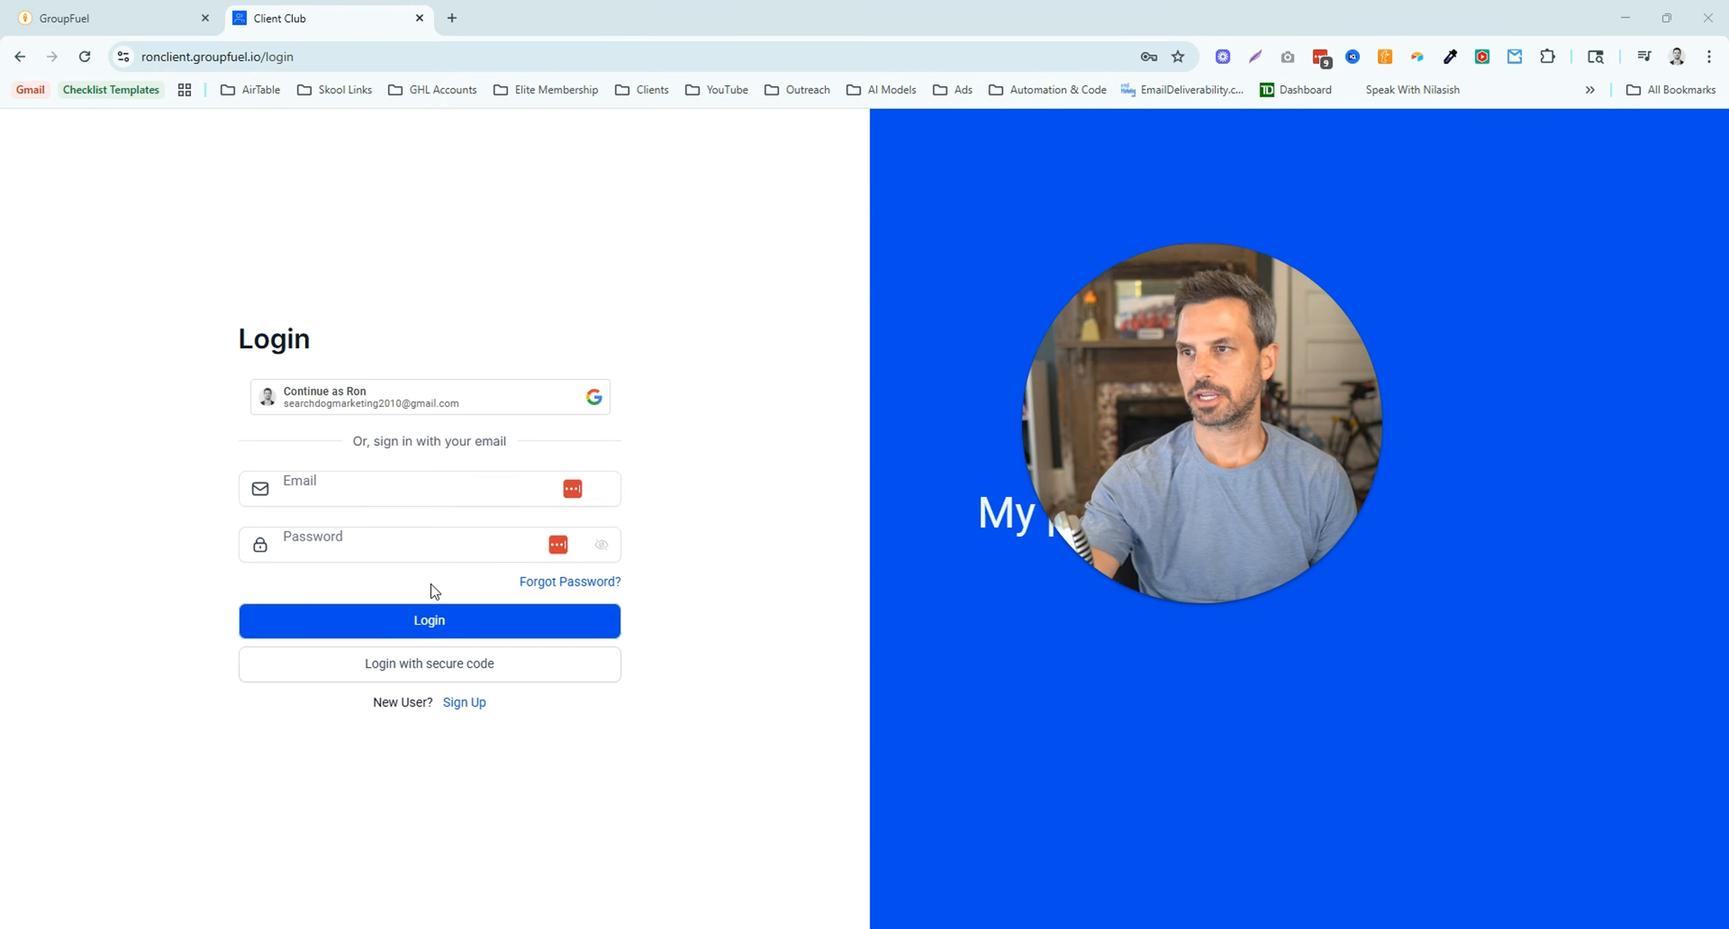
{"action": "left_click", "coordinate": [436, 620]}
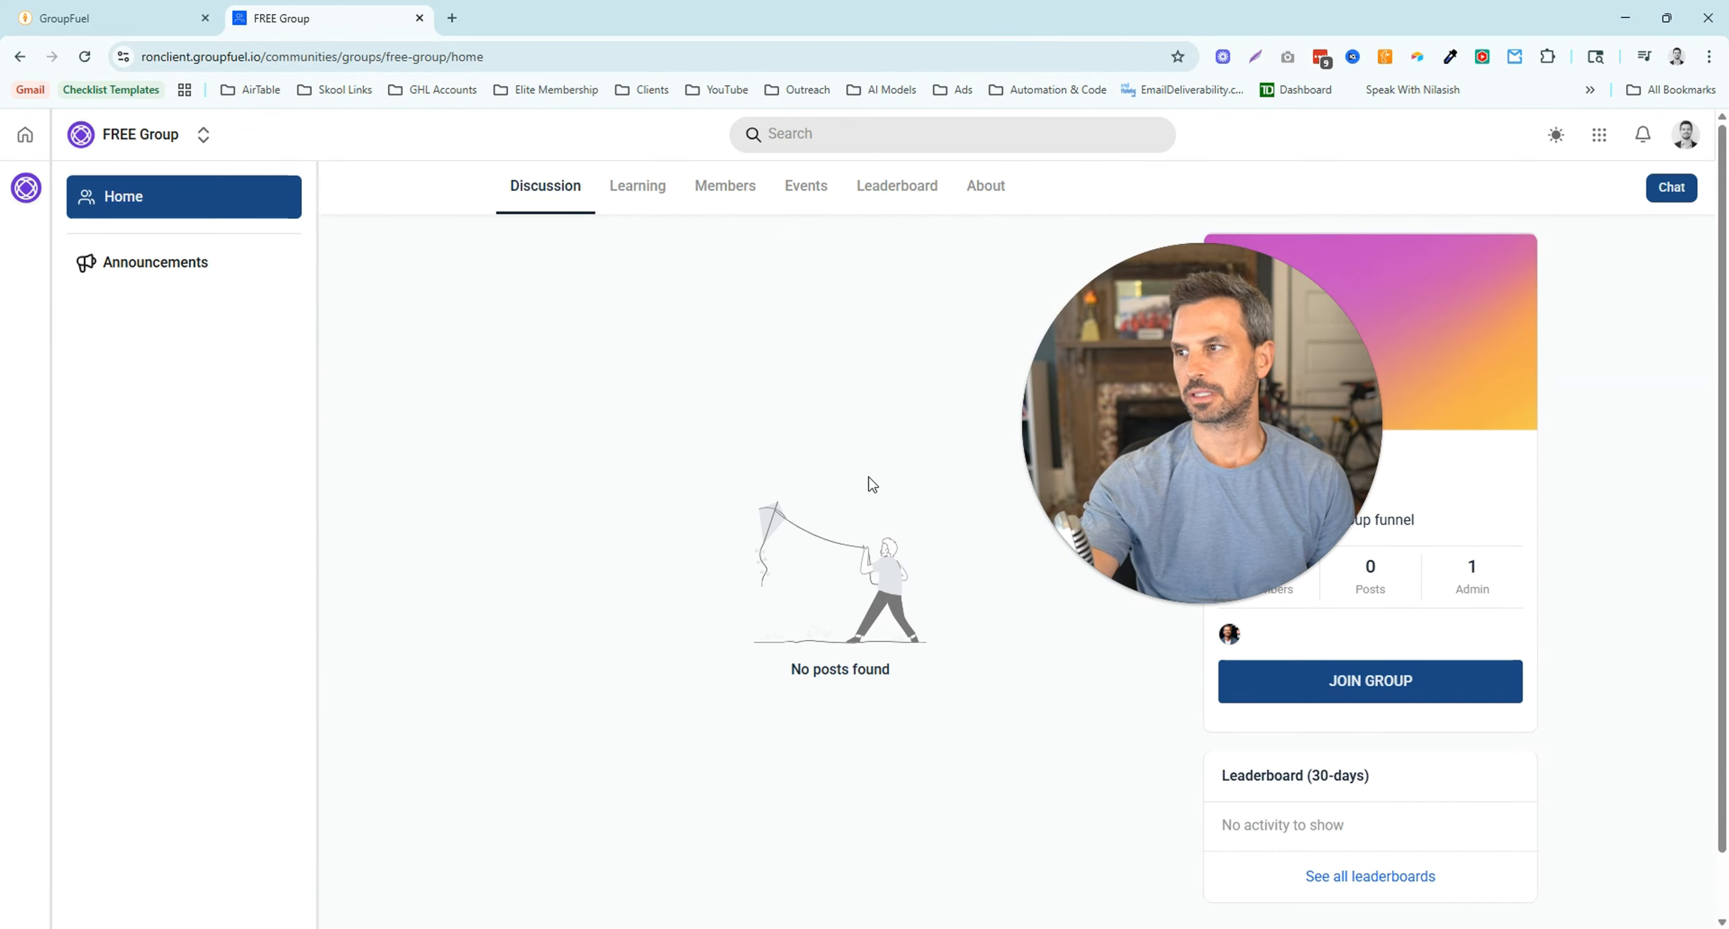
- Check the portal's group and home pages, then return to the GroupFuel client-portal settings
{"action": "left_click", "coordinate": [115, 21]}
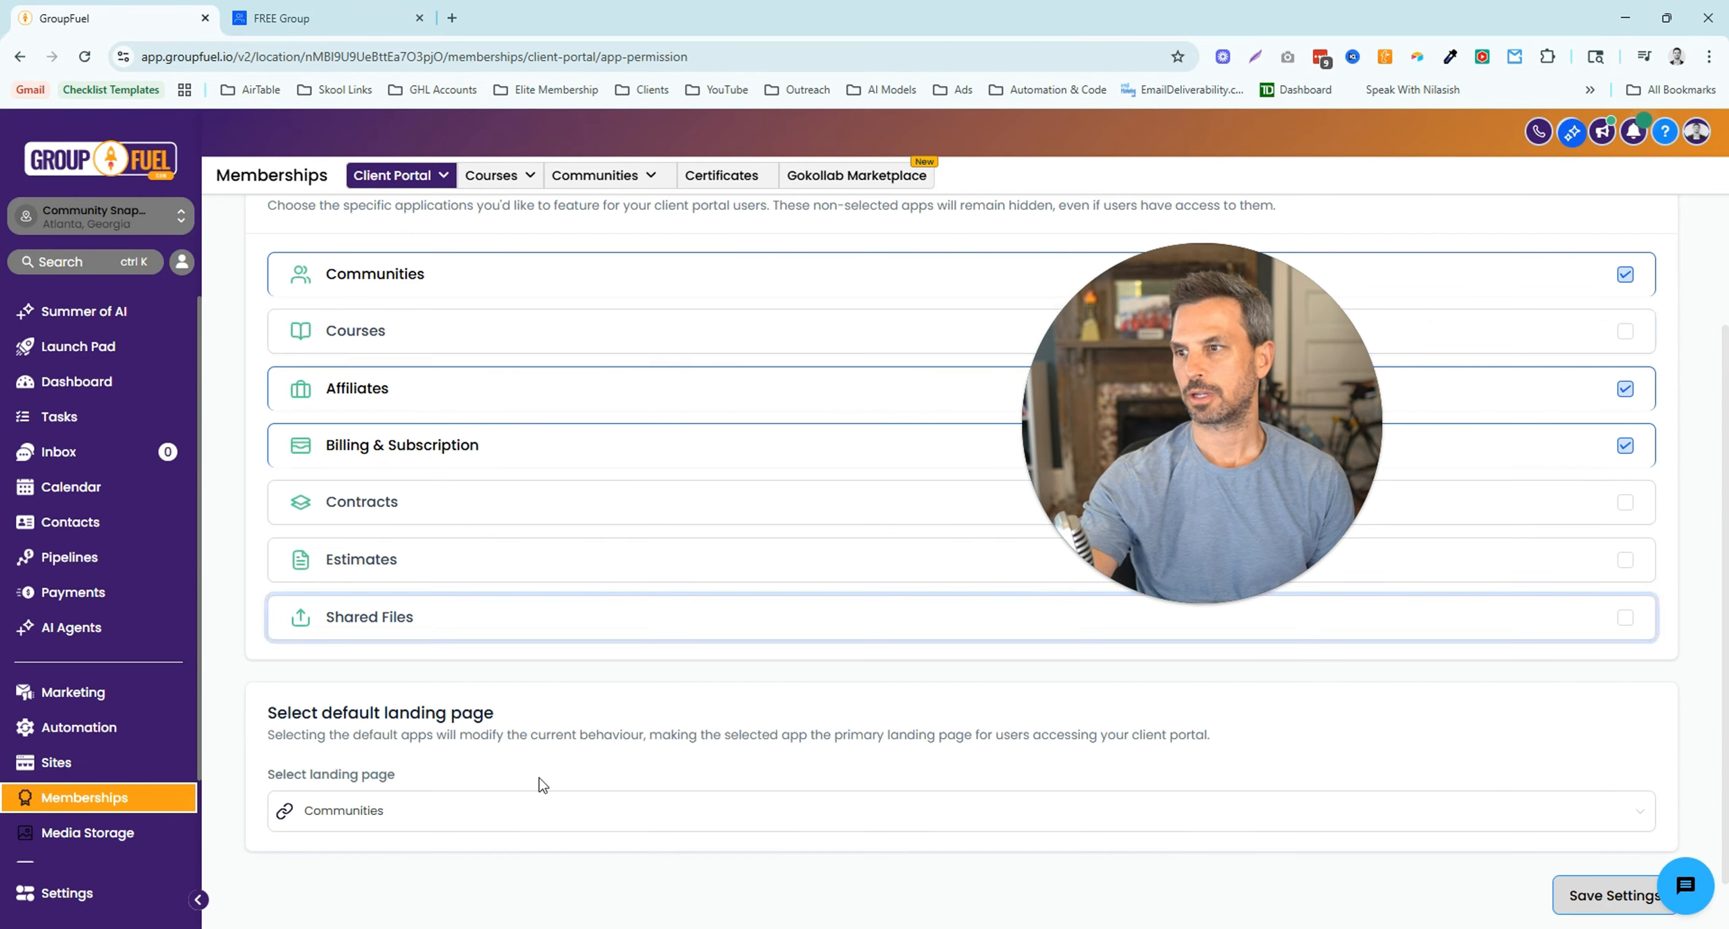
{"action": "left_click", "coordinate": [316, 27]}
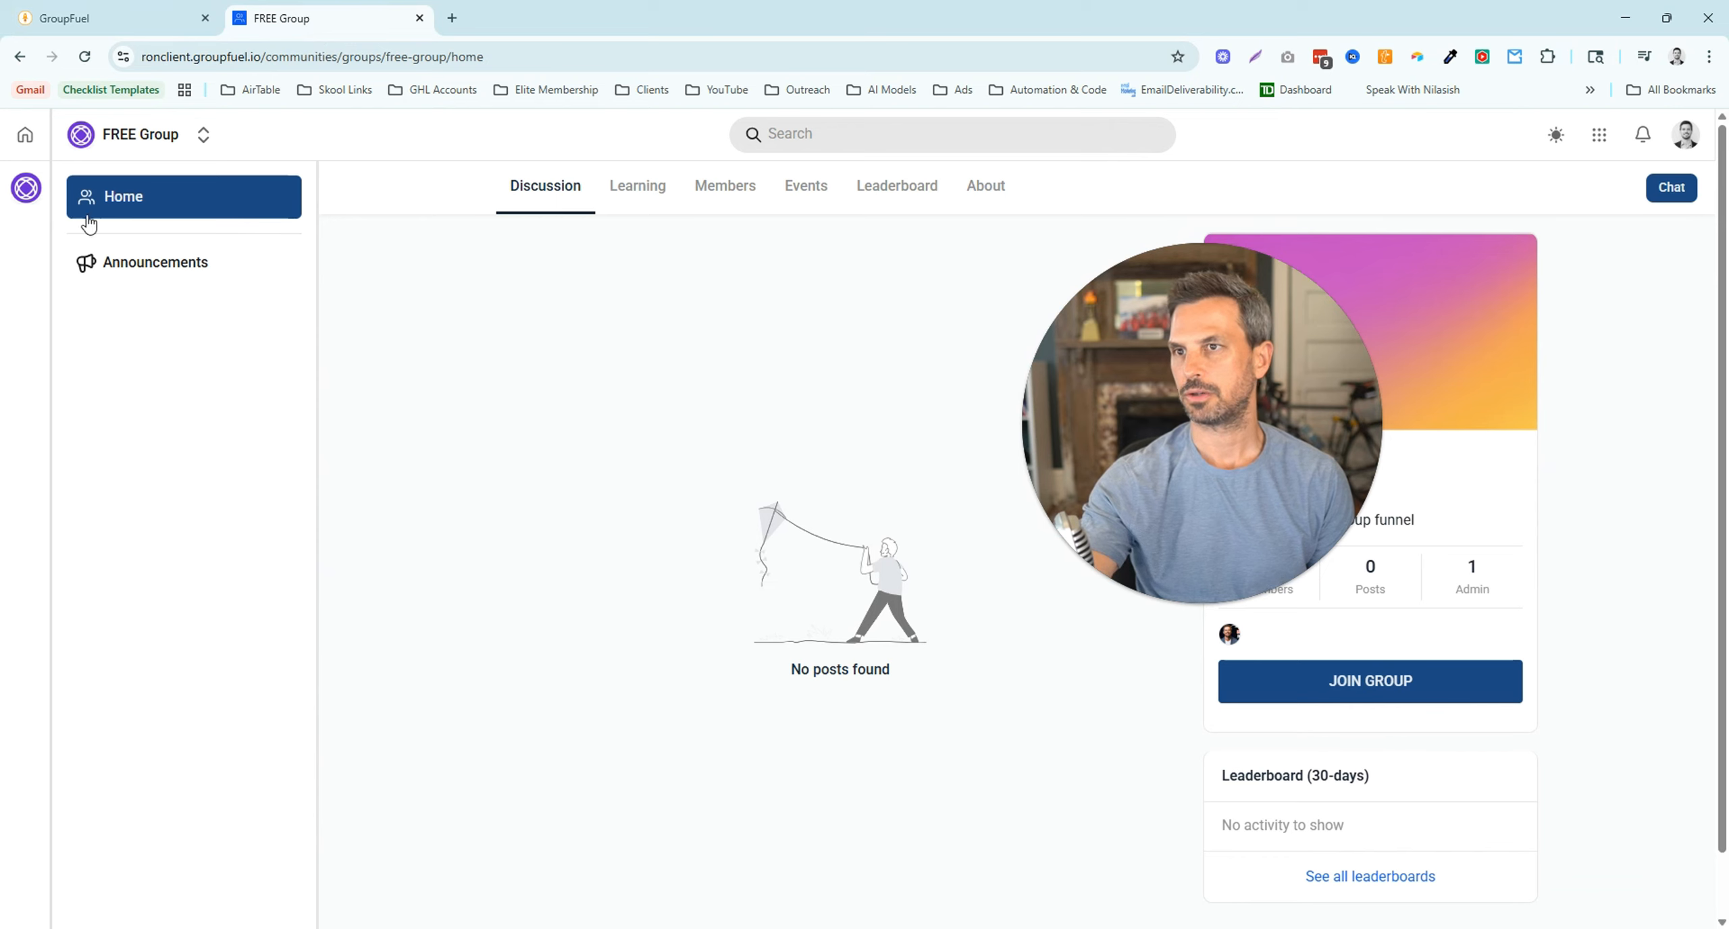
{"action": "left_click", "coordinate": [30, 145]}
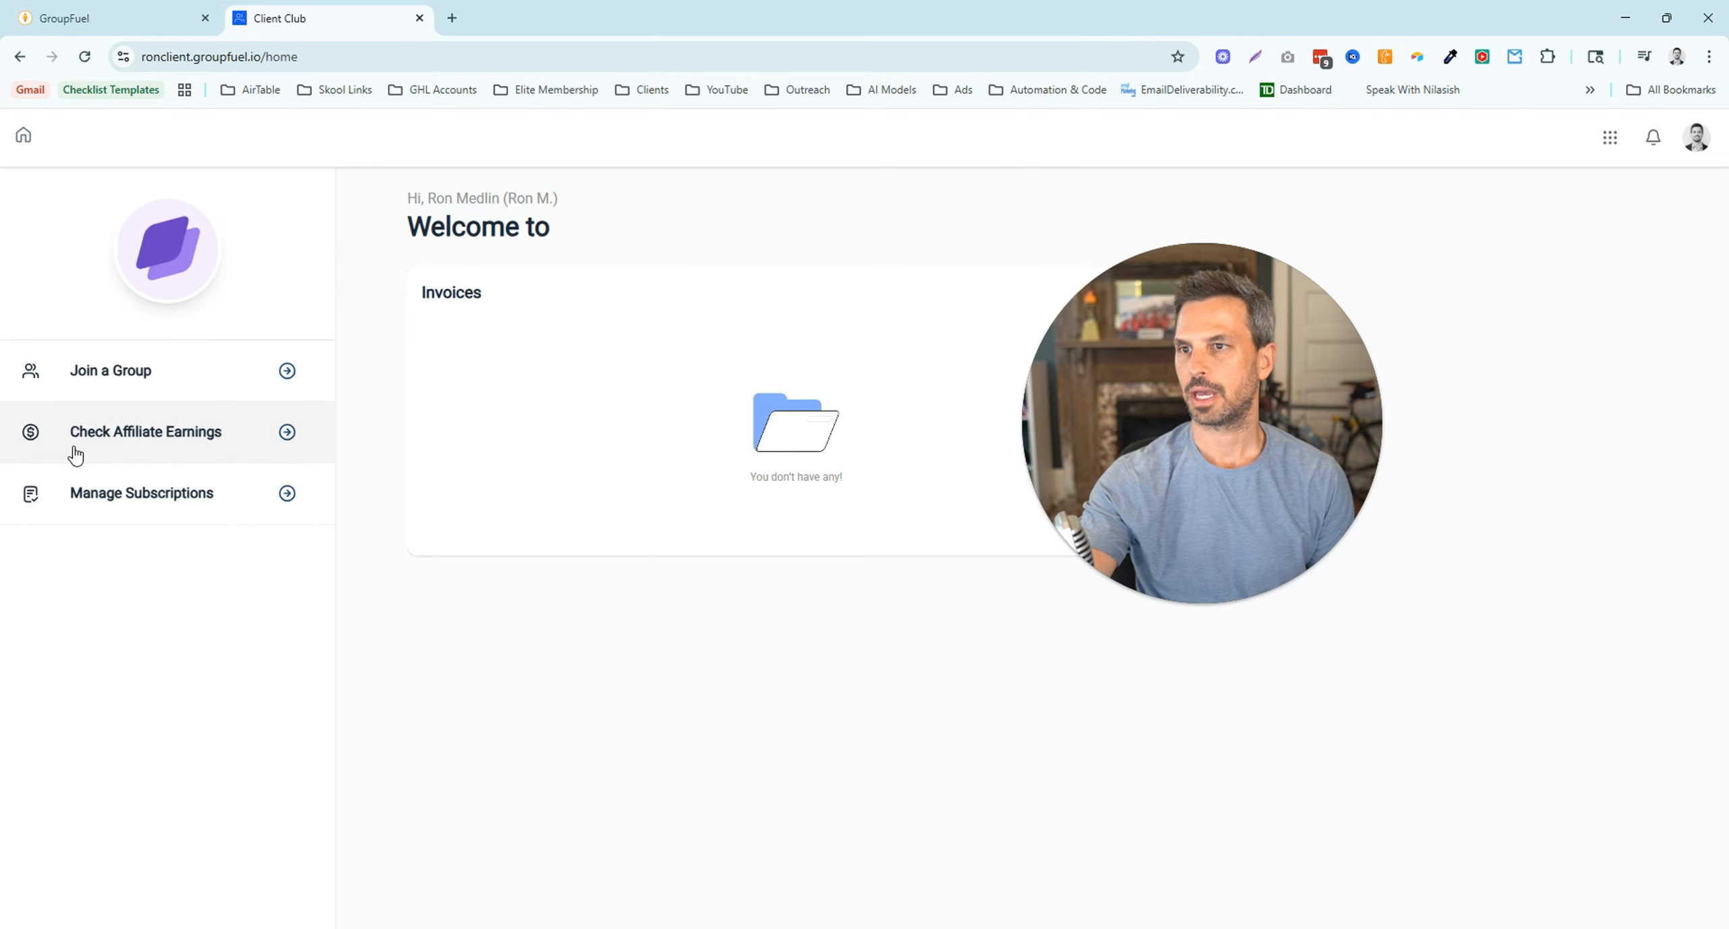
{"action": "left_click", "coordinate": [74, 20]}
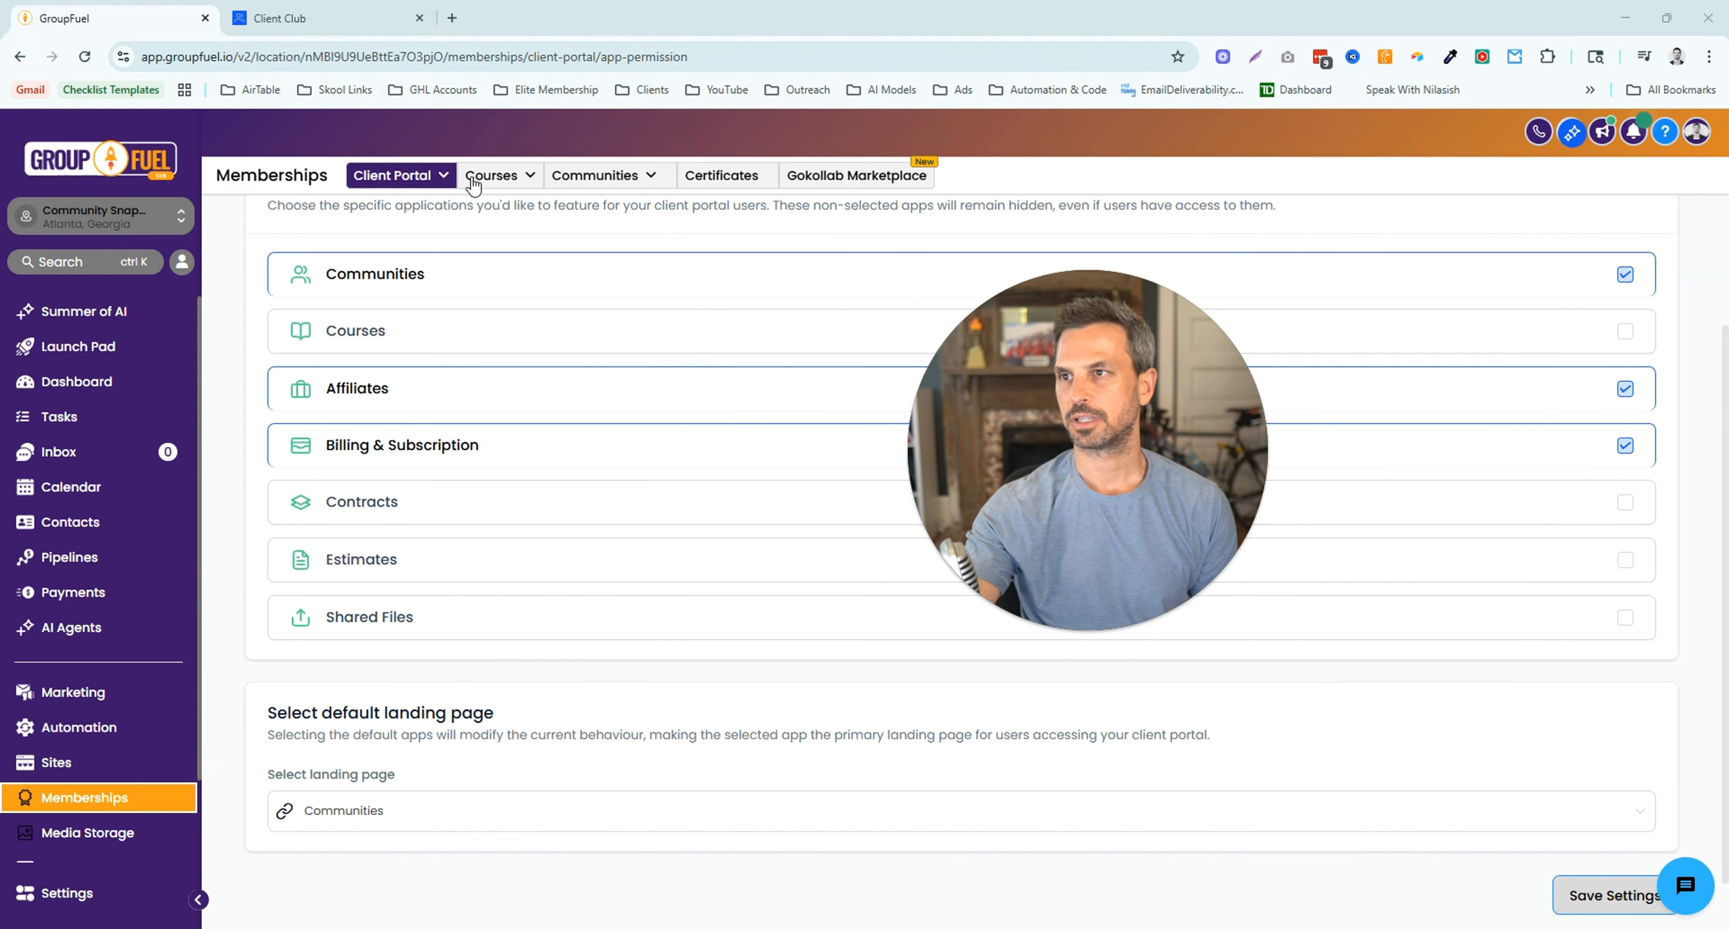
- Check the Client Portal Settings language dropdown stays on English, then go back to the Settings overview
{"action": "mouse_move", "coordinate": [438, 180]}
{"action": "left_click", "coordinate": [353, 252]}
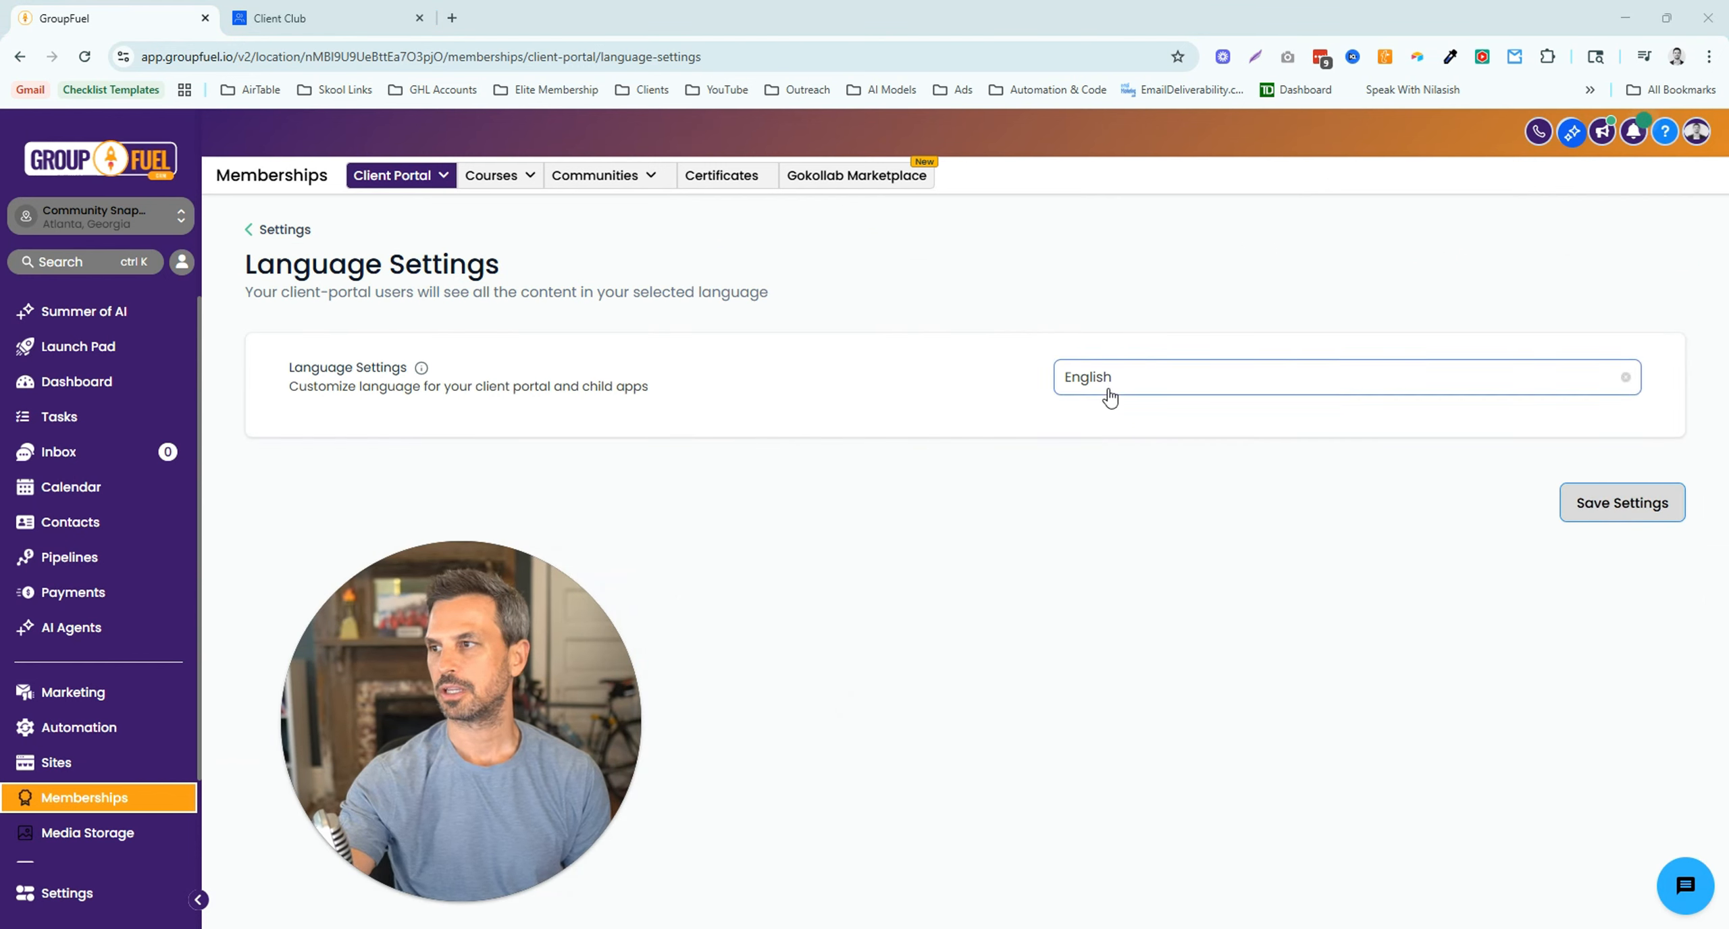
{"action": "left_click", "coordinate": [1107, 395]}
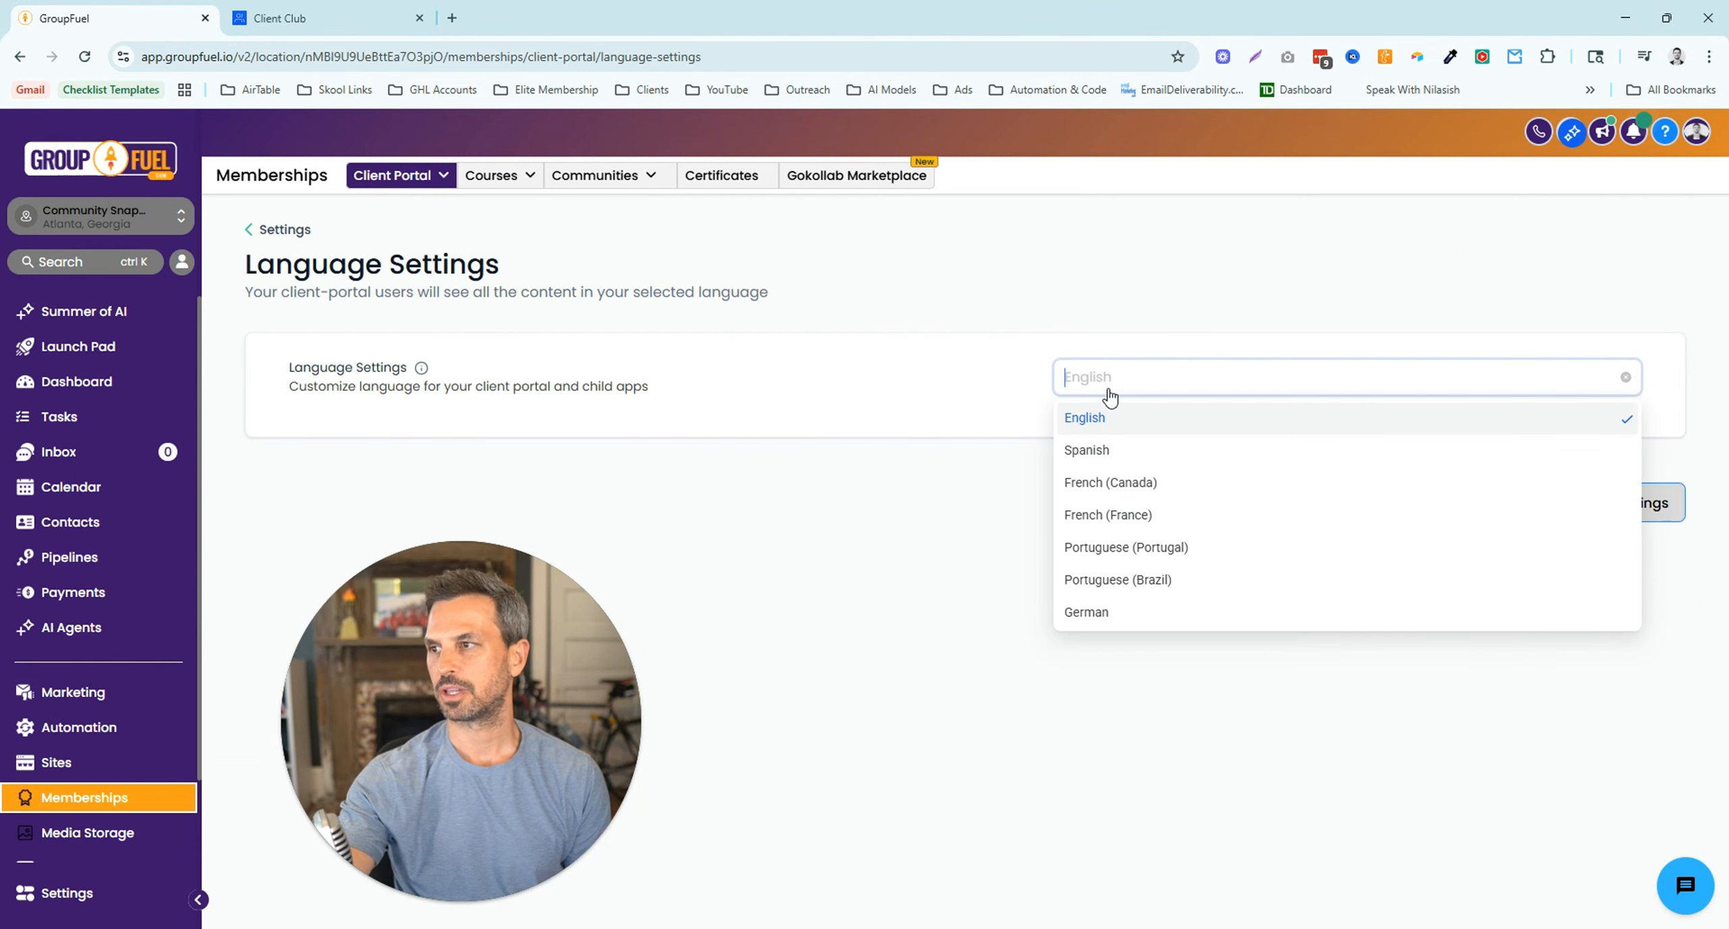
{"action": "left_click", "coordinate": [1029, 509]}
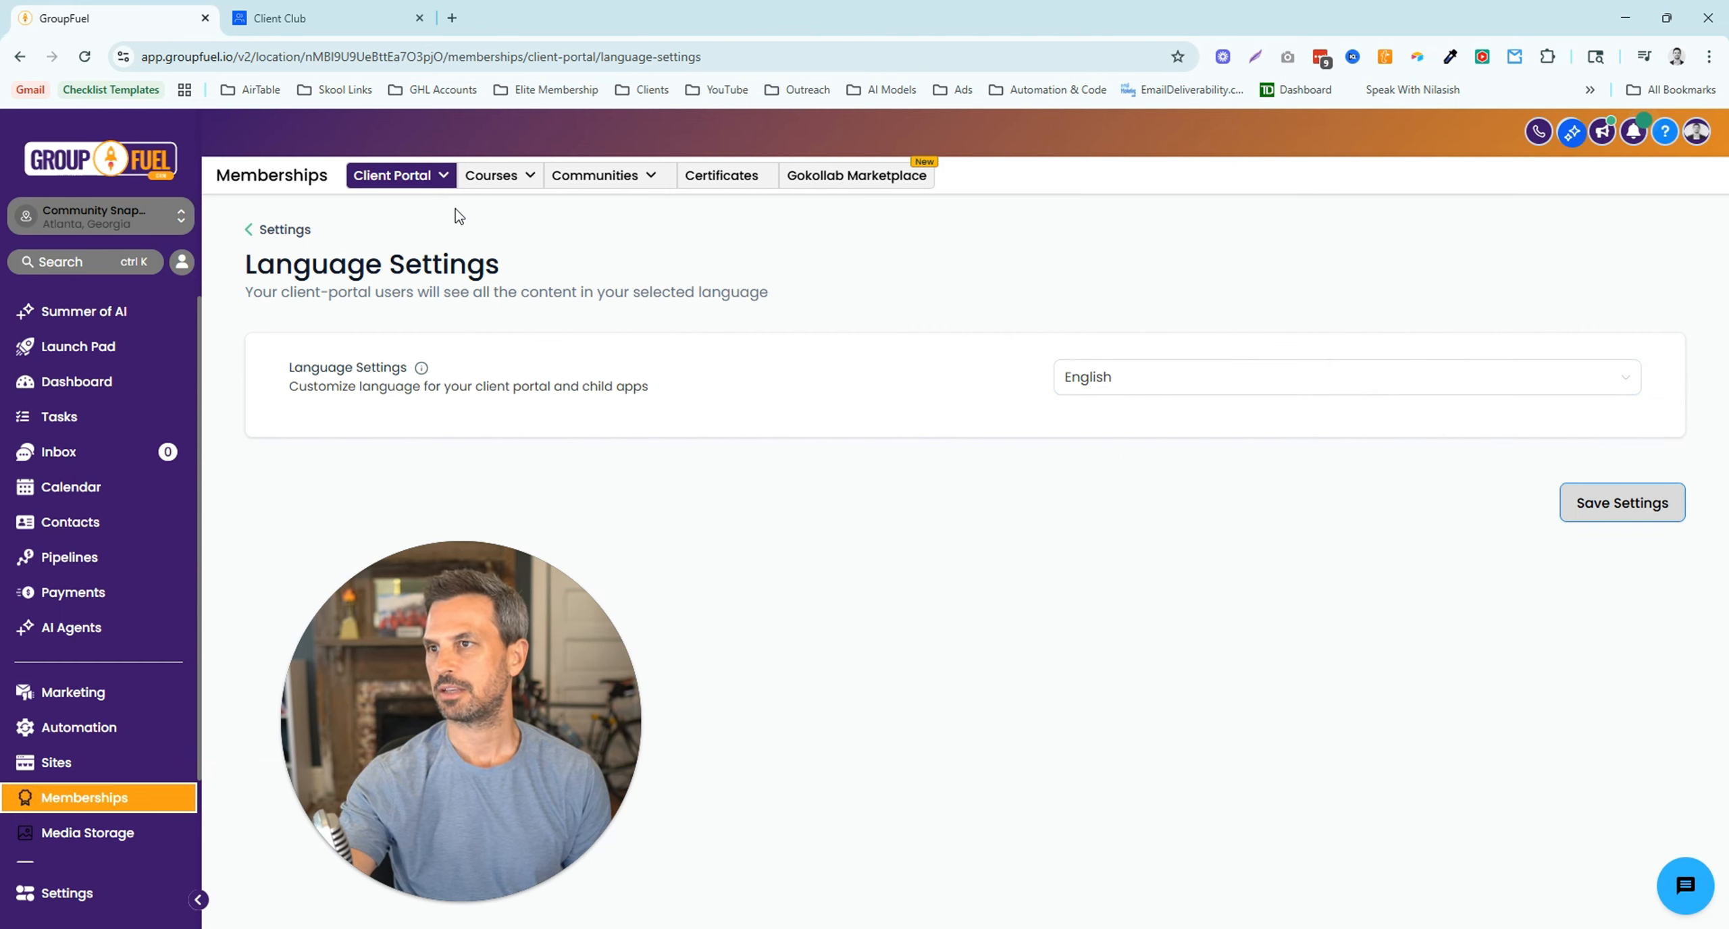
{"action": "left_click", "coordinate": [262, 237]}
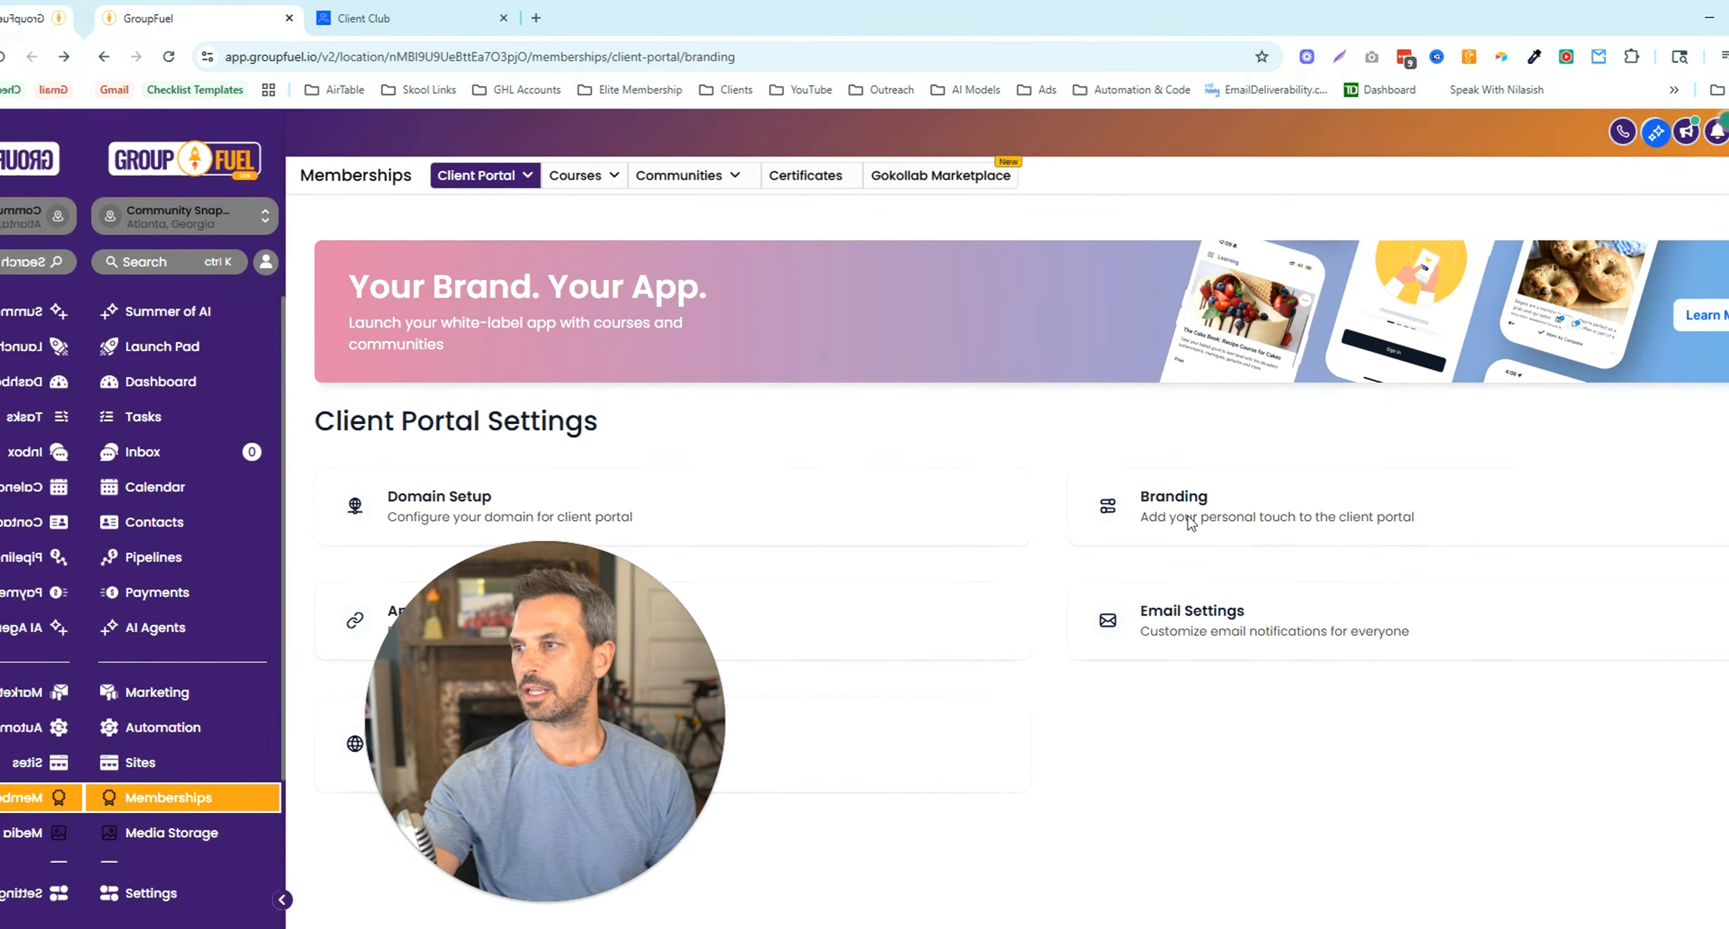
- Open the Branding card, preview the portal home and private-window login page, then return to Branding
{"action": "left_click", "coordinate": [1105, 524]}
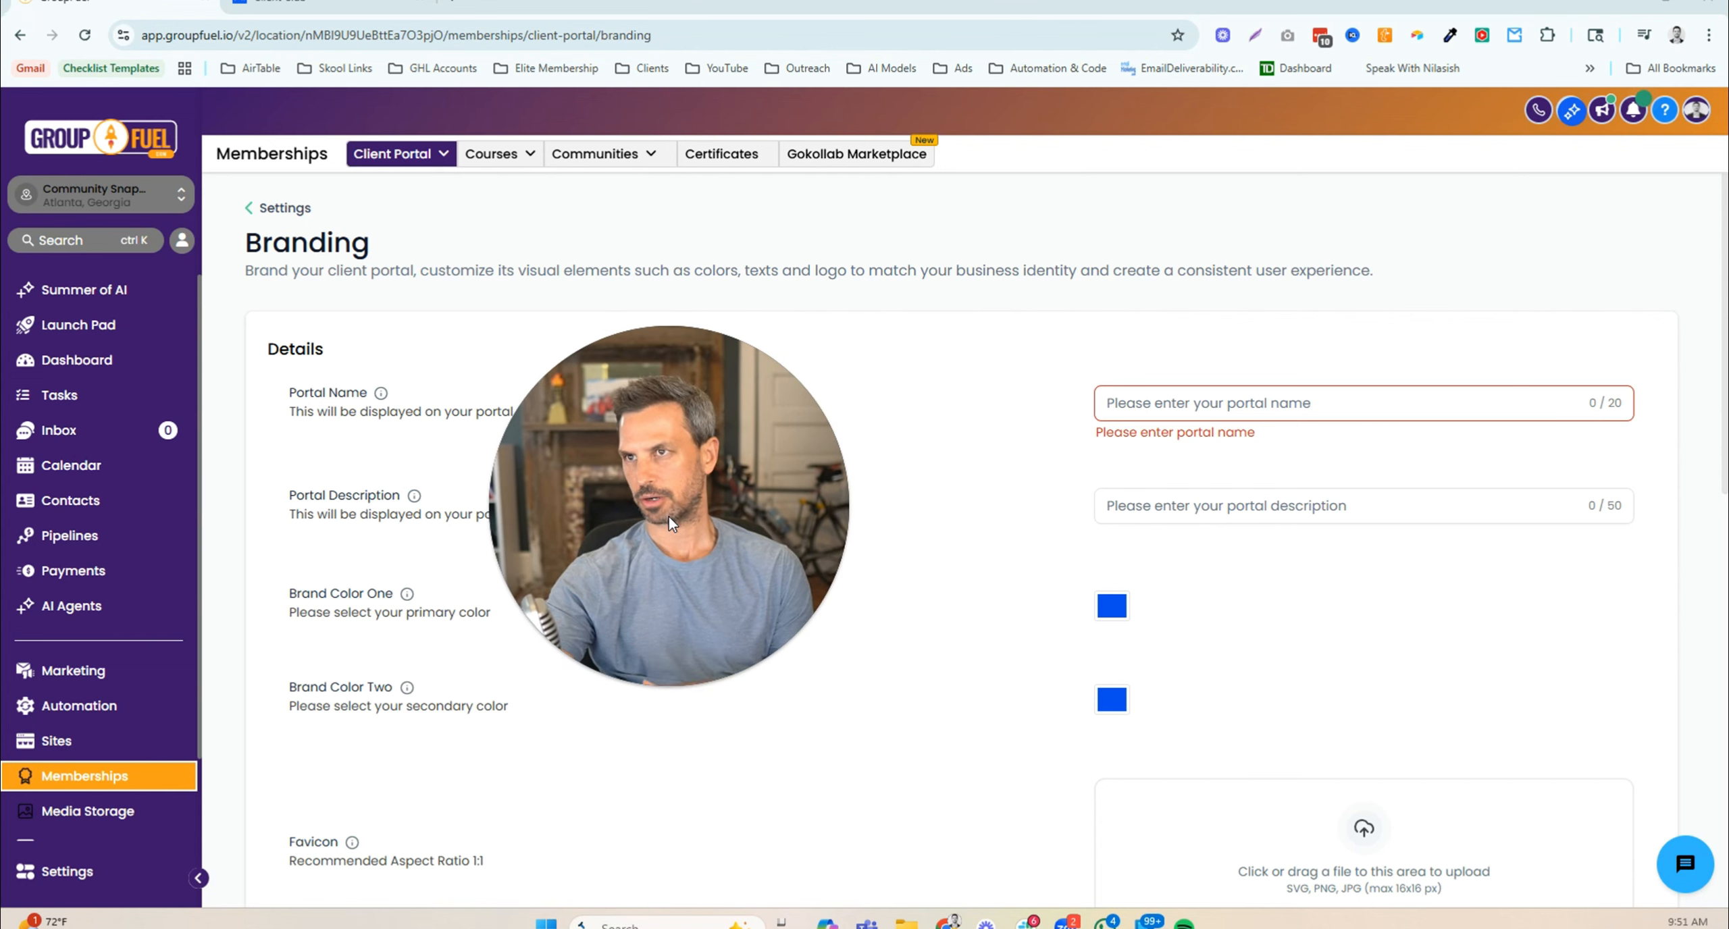
{"action": "left_click", "coordinate": [260, 9]}
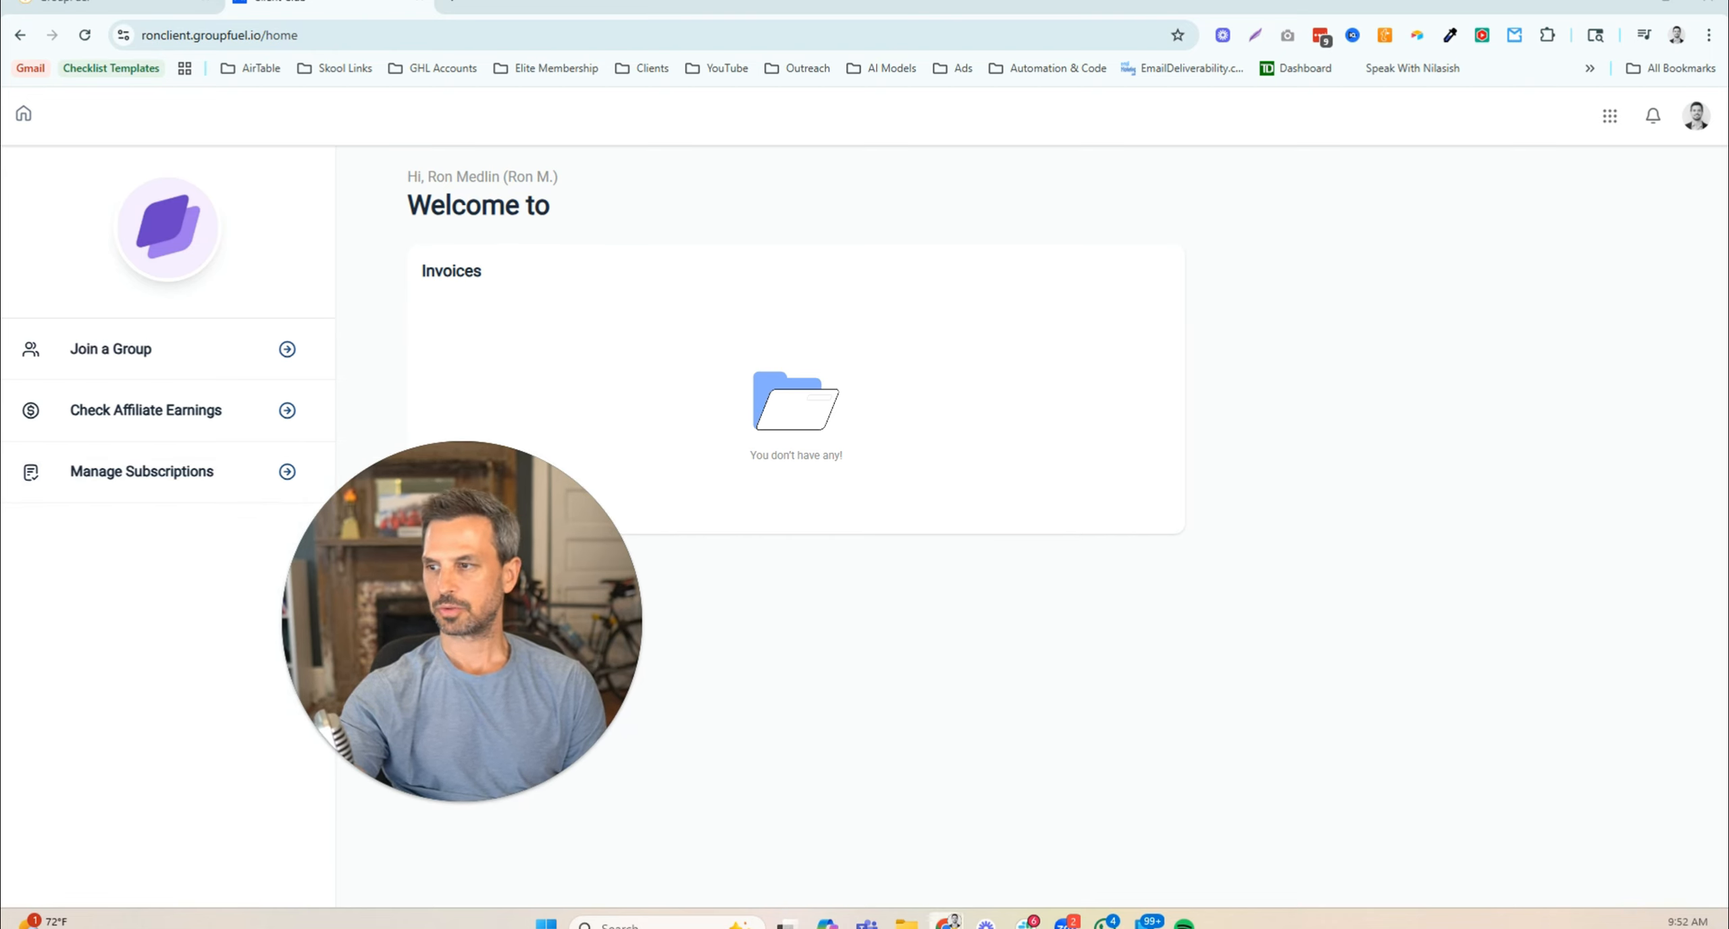
{"action": "mouse_move", "coordinate": [945, 922]}
{"action": "left_click", "coordinate": [1201, 861]}
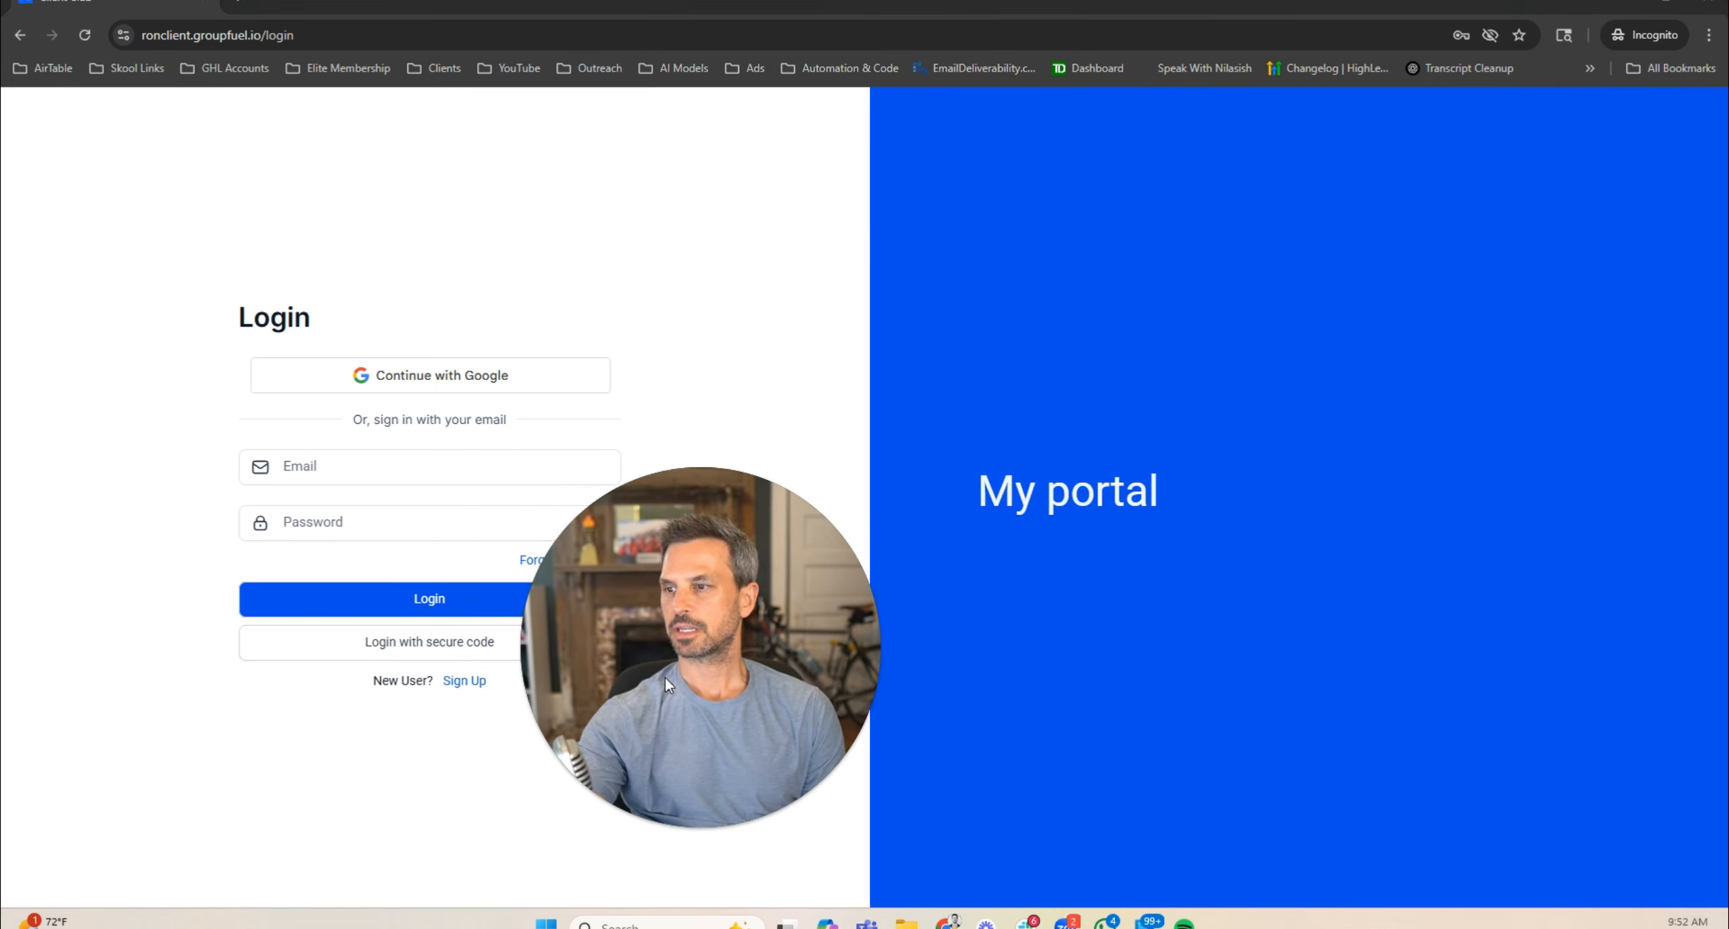
{"action": "mouse_move", "coordinate": [948, 921]}
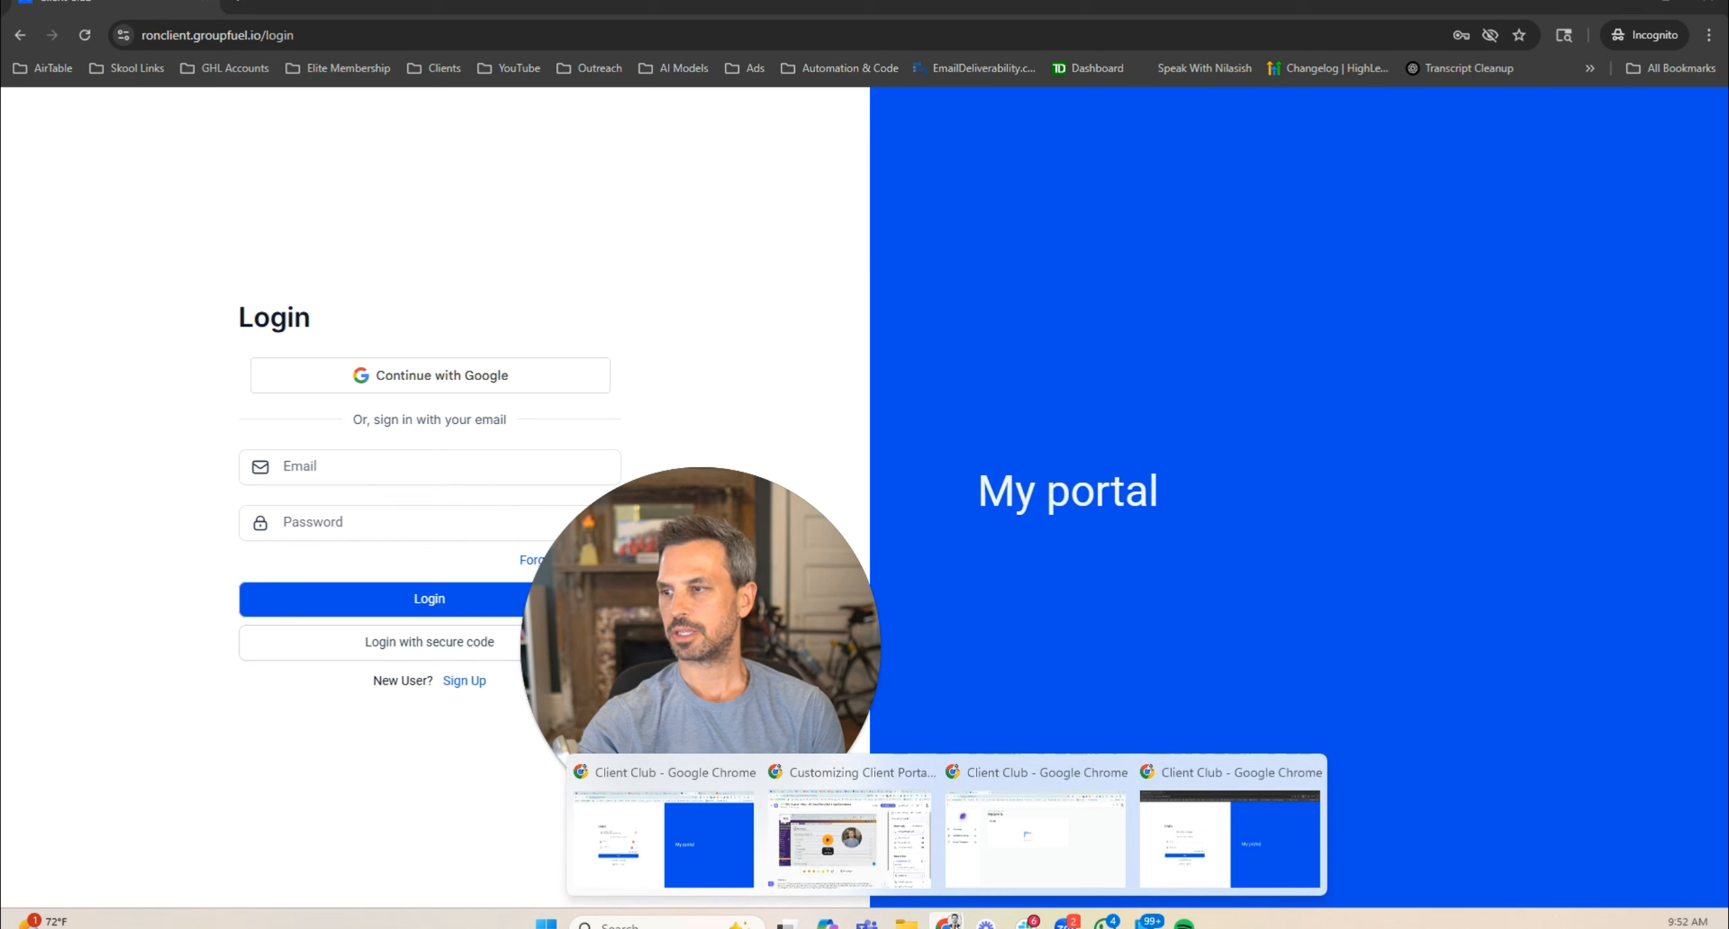
{"action": "left_click", "coordinate": [1007, 857]}
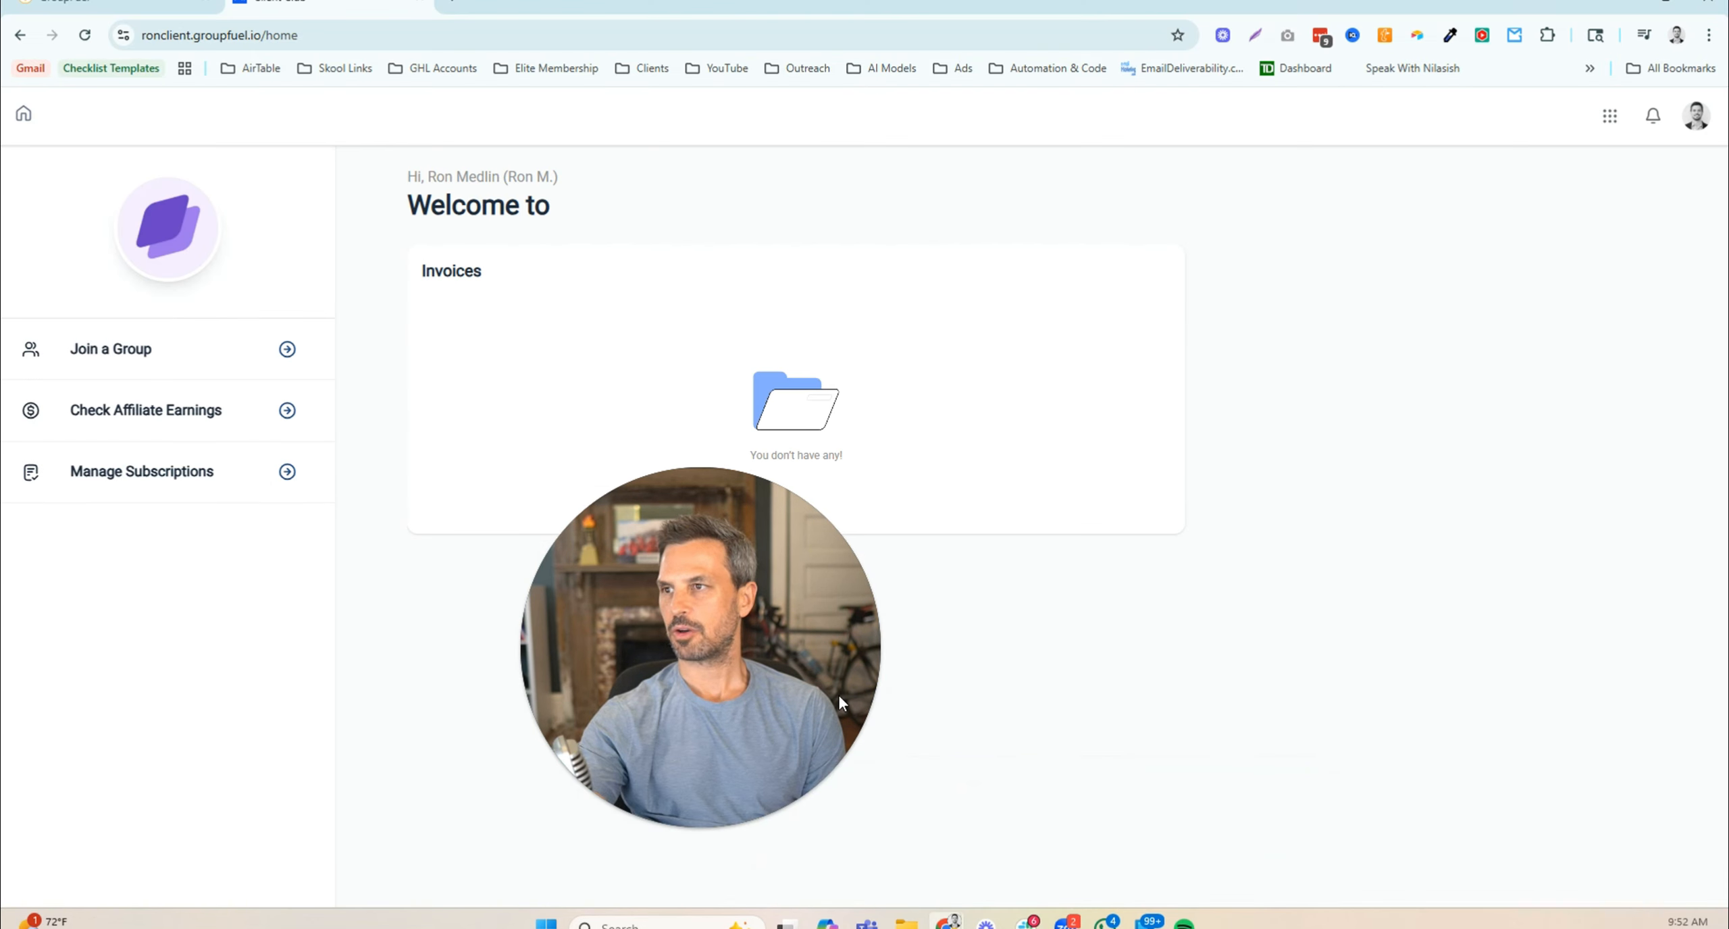
{"action": "left_click", "coordinate": [115, 7]}
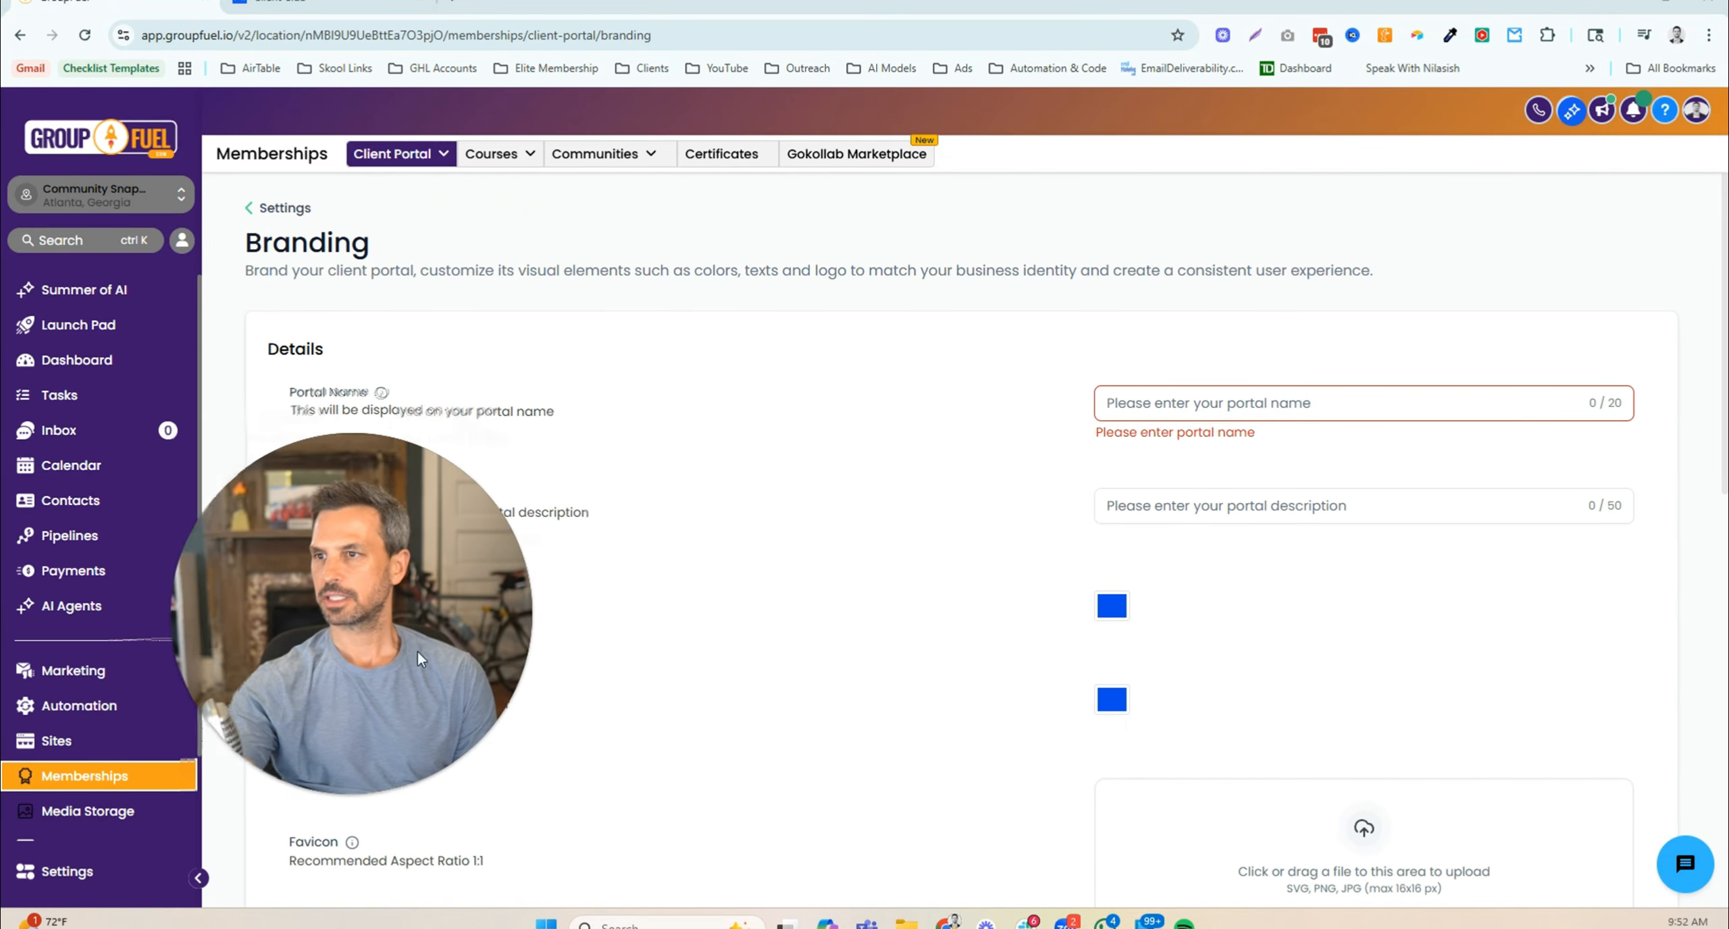
- Set the portal name to 'Ron Client Portal' and paste the same text as the description
{"action": "left_click", "coordinate": [1283, 404]}
{"action": "type", "text": "Ron Client P"}
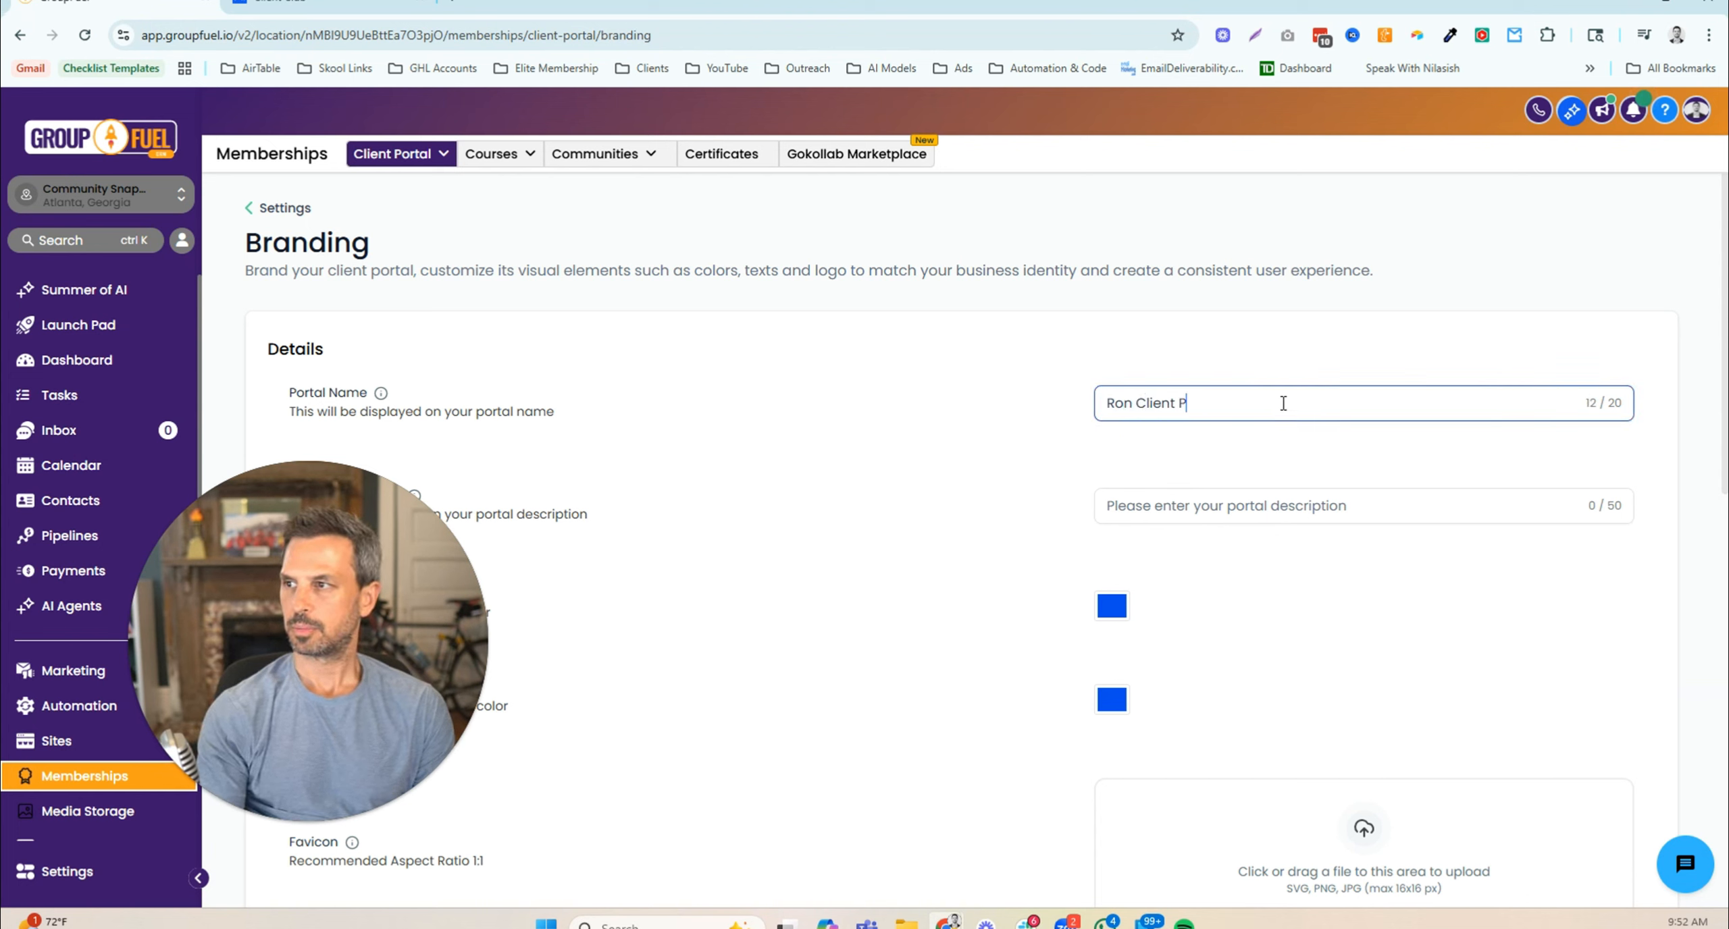
{"action": "type", "text": "orta"}
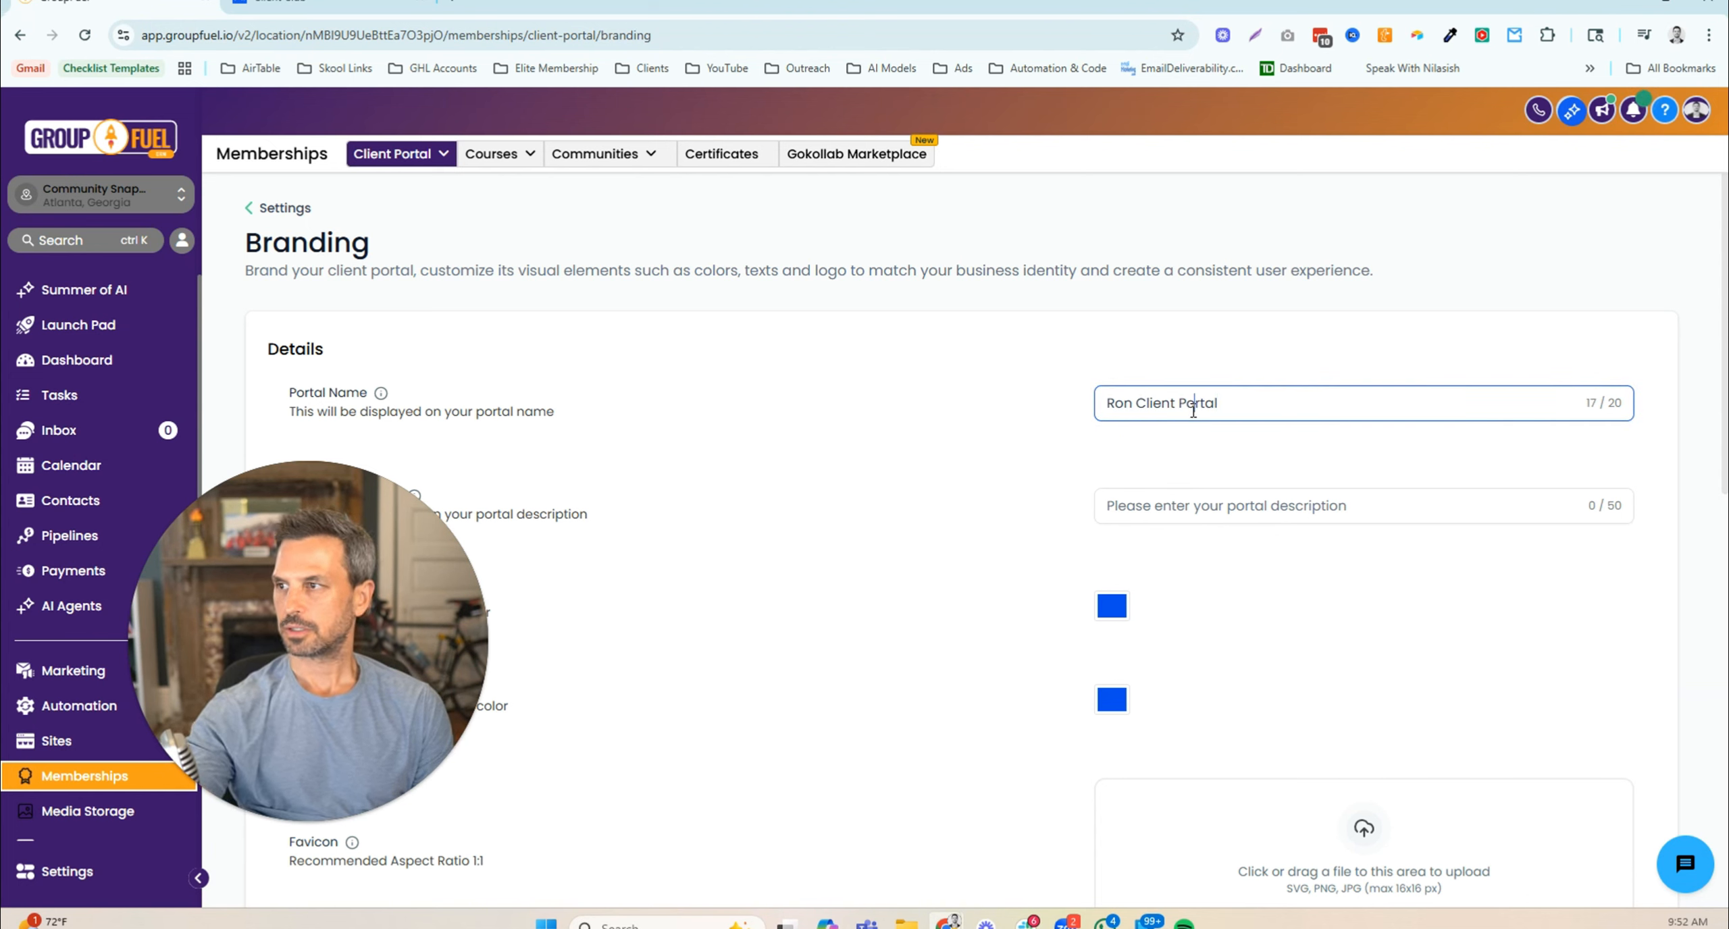
{"action": "type", "text": "l"}
{"action": "triple_click", "coordinate": [1193, 409]}
{"action": "right_click", "coordinate": [1193, 409]}
{"action": "left_click", "coordinate": [1249, 516]}
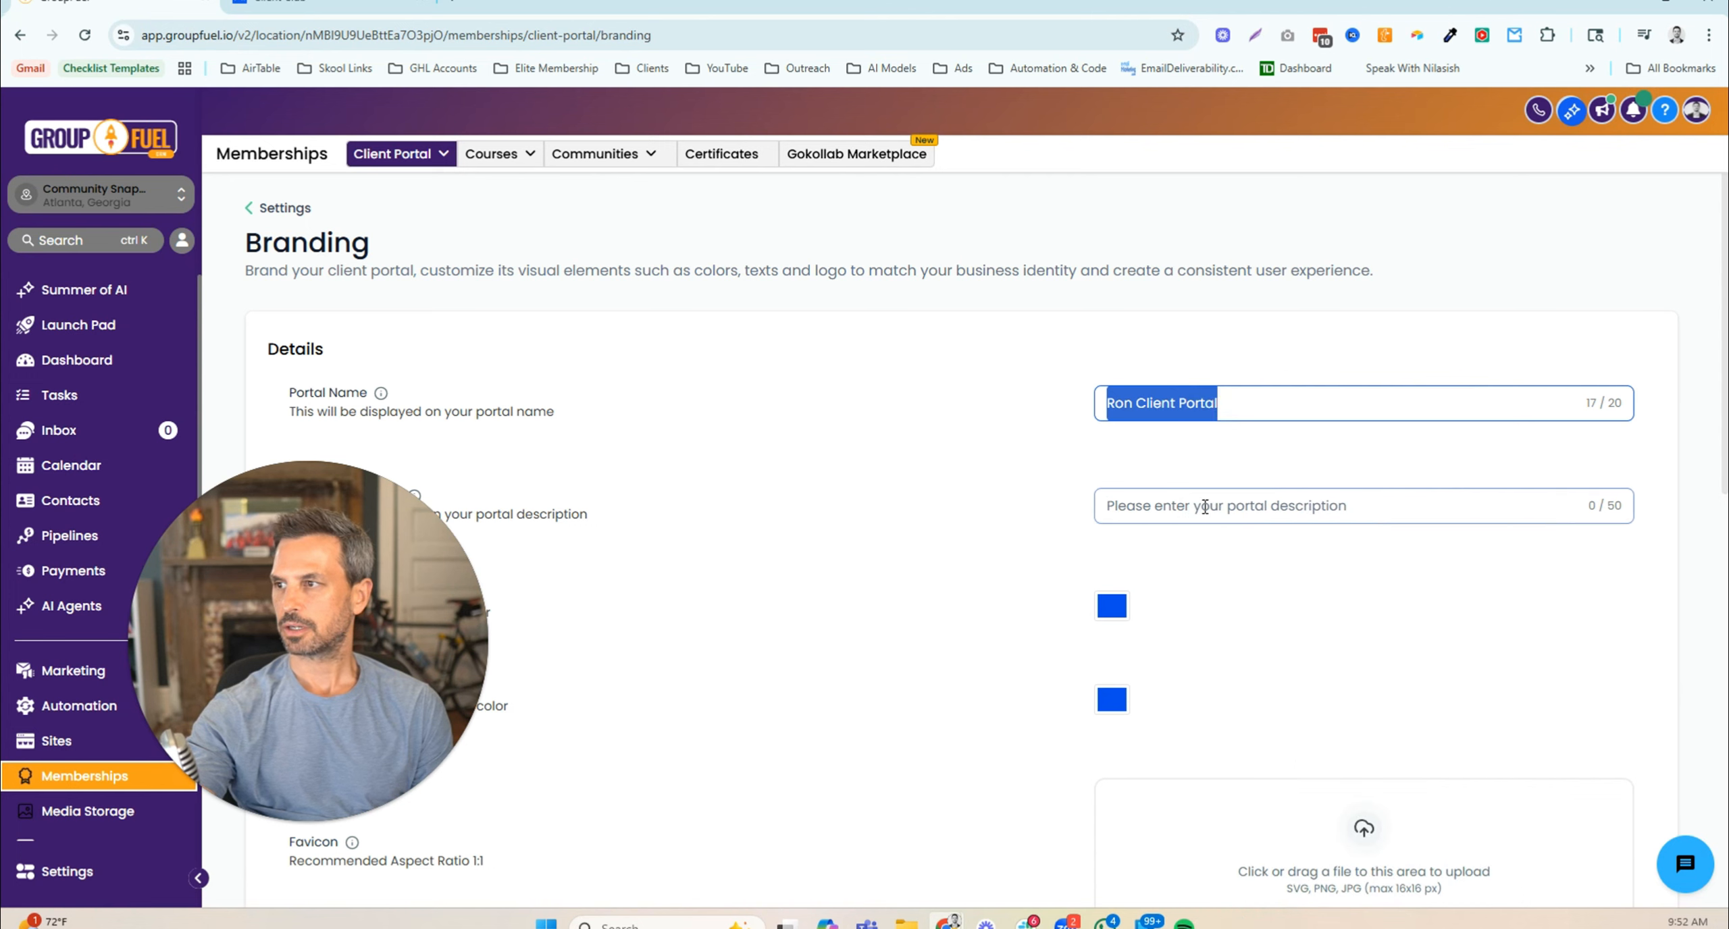
{"action": "left_click", "coordinate": [1205, 506]}
{"action": "key", "text": "ctrl+v"}
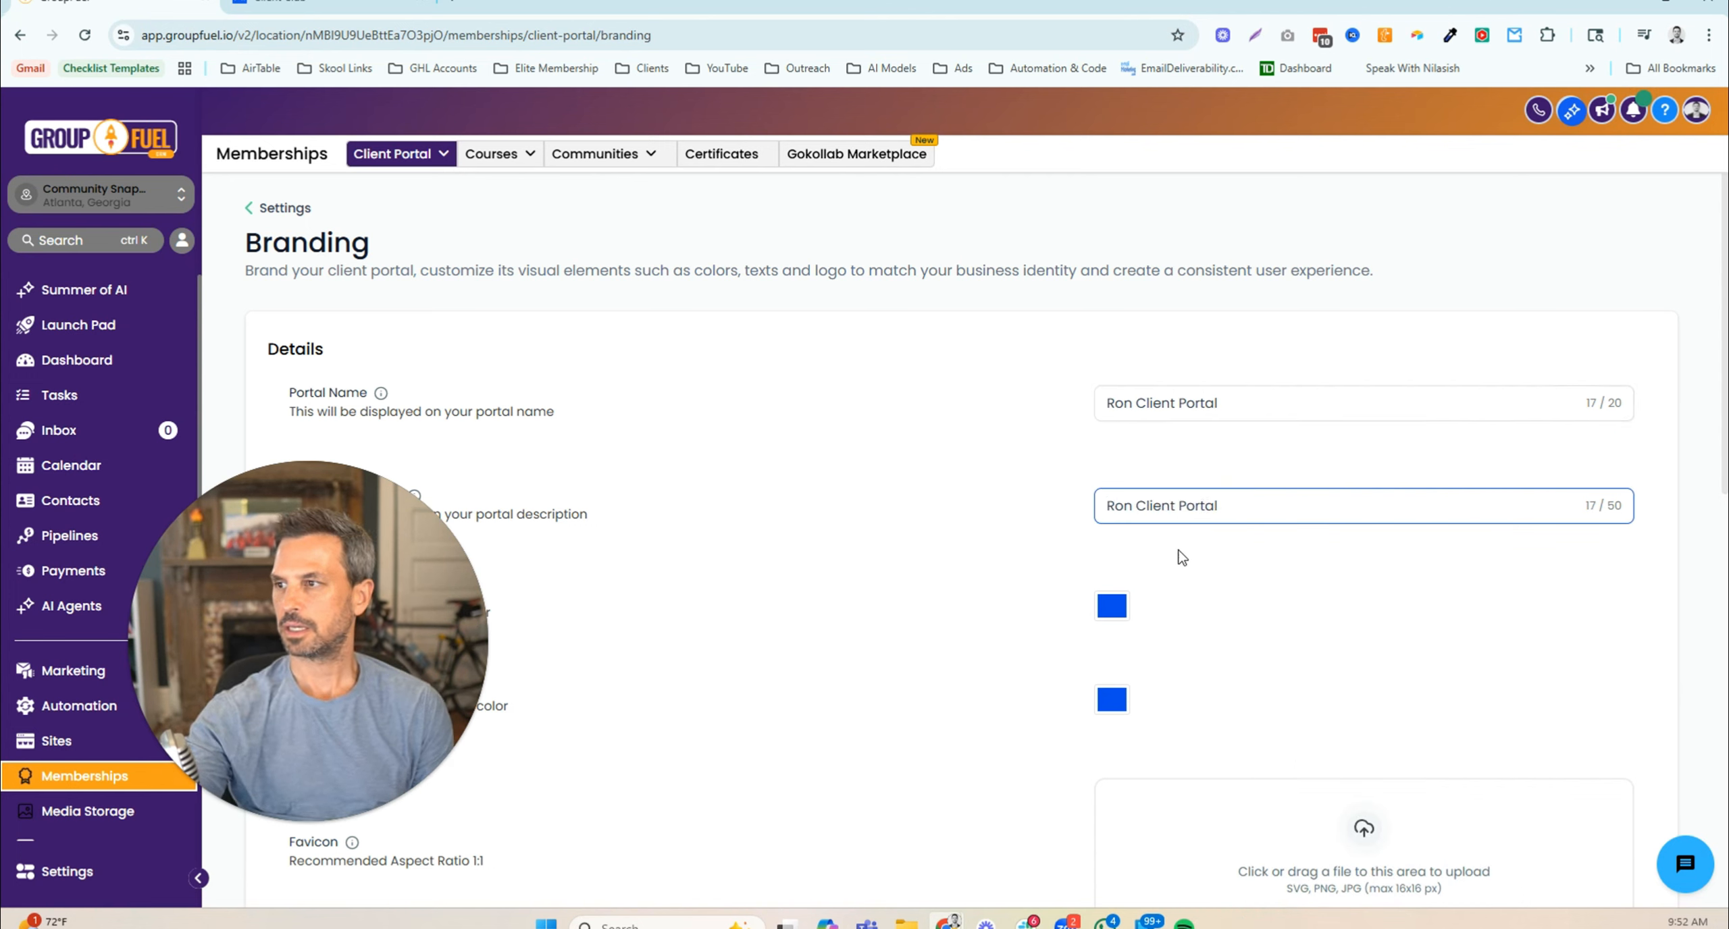
- Make Brand Color One red and Brand Color Two the green preset
{"action": "left_click", "coordinate": [1120, 610]}
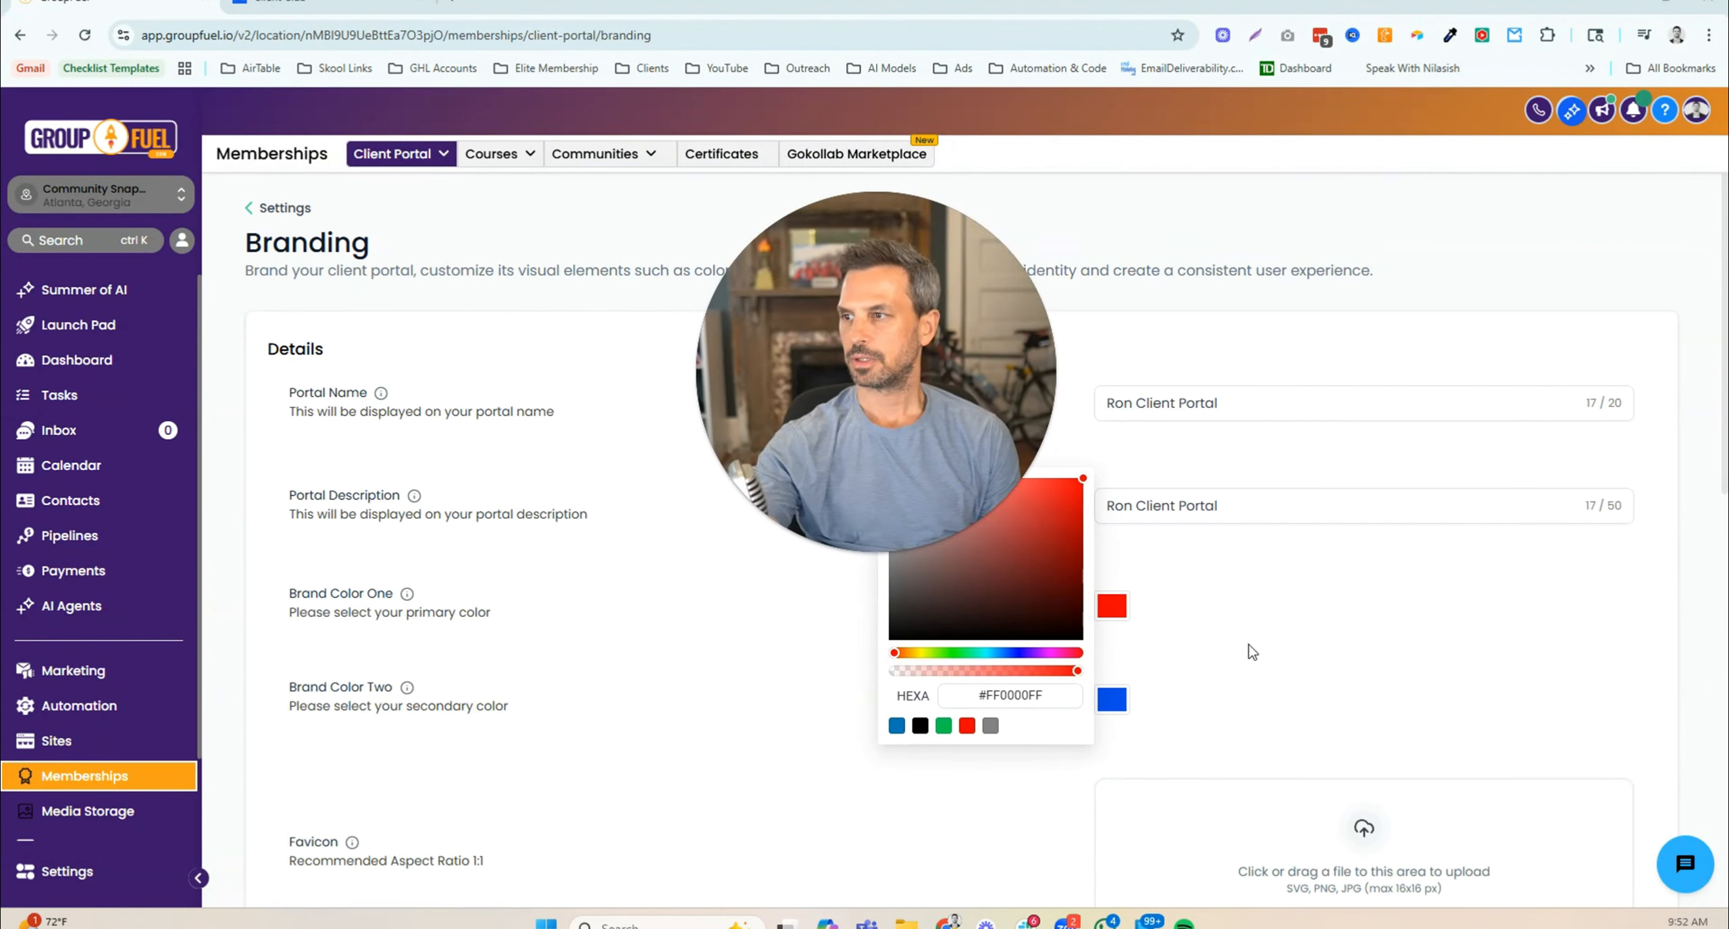
{"action": "left_click", "coordinate": [1123, 717]}
{"action": "left_click", "coordinate": [943, 820]}
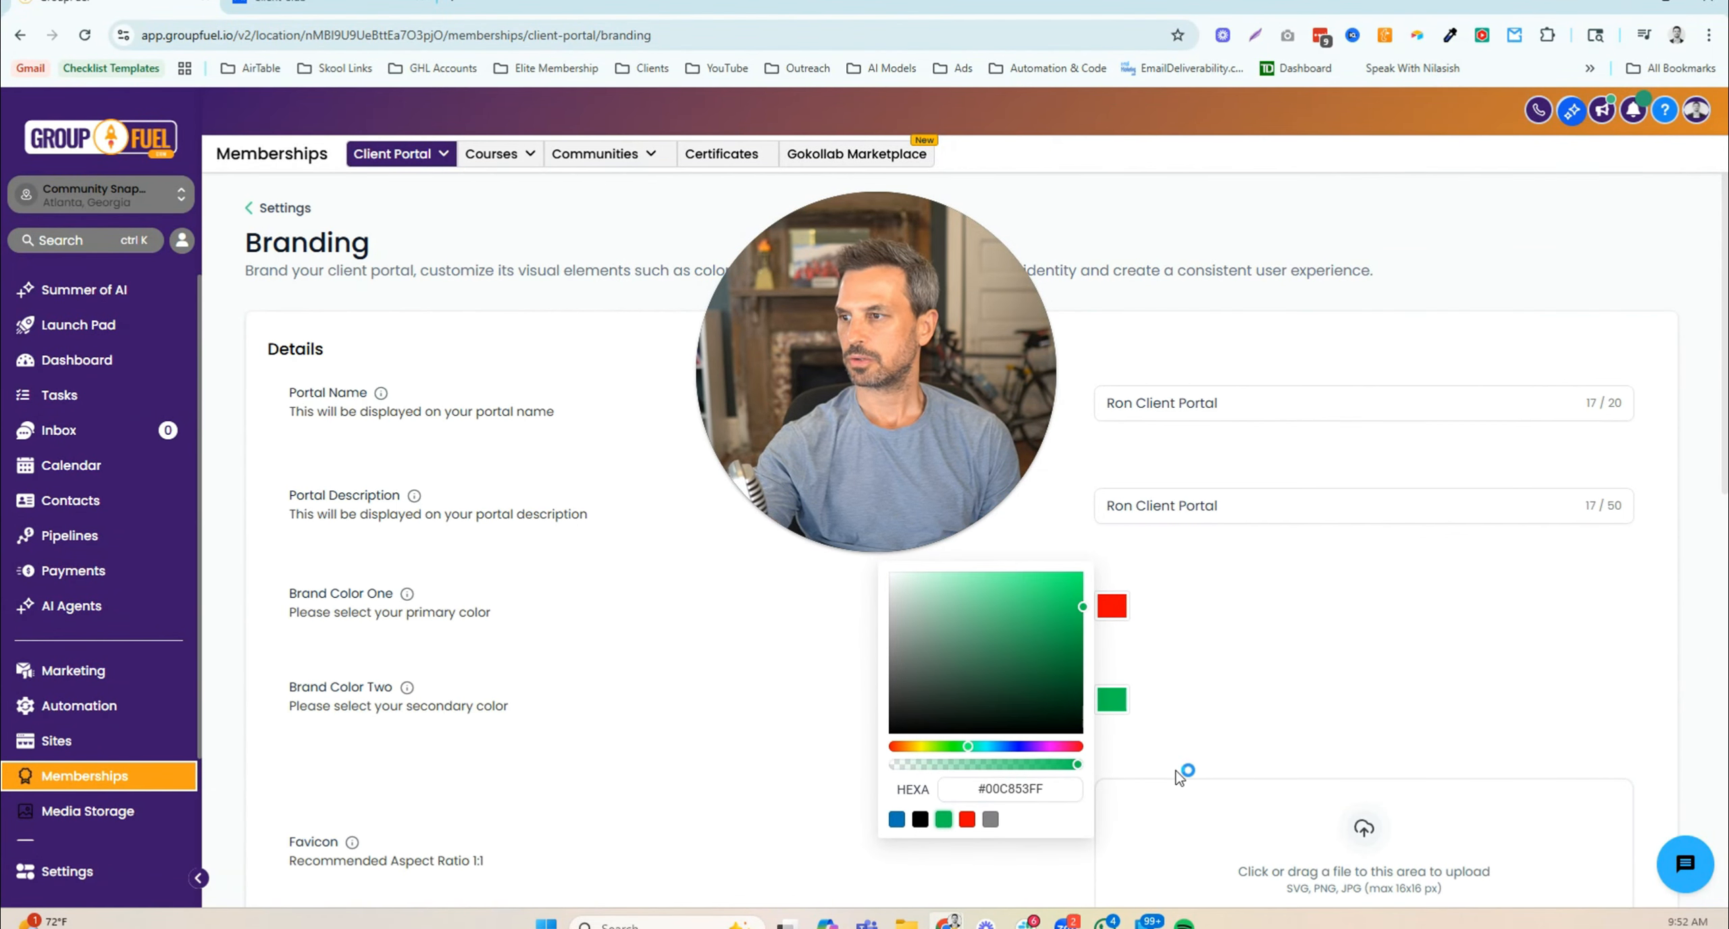
{"action": "left_click", "coordinate": [1251, 726]}
{"action": "scroll", "coordinate": [1261, 676], "scroll_direction": "down", "scroll_amount": 4}
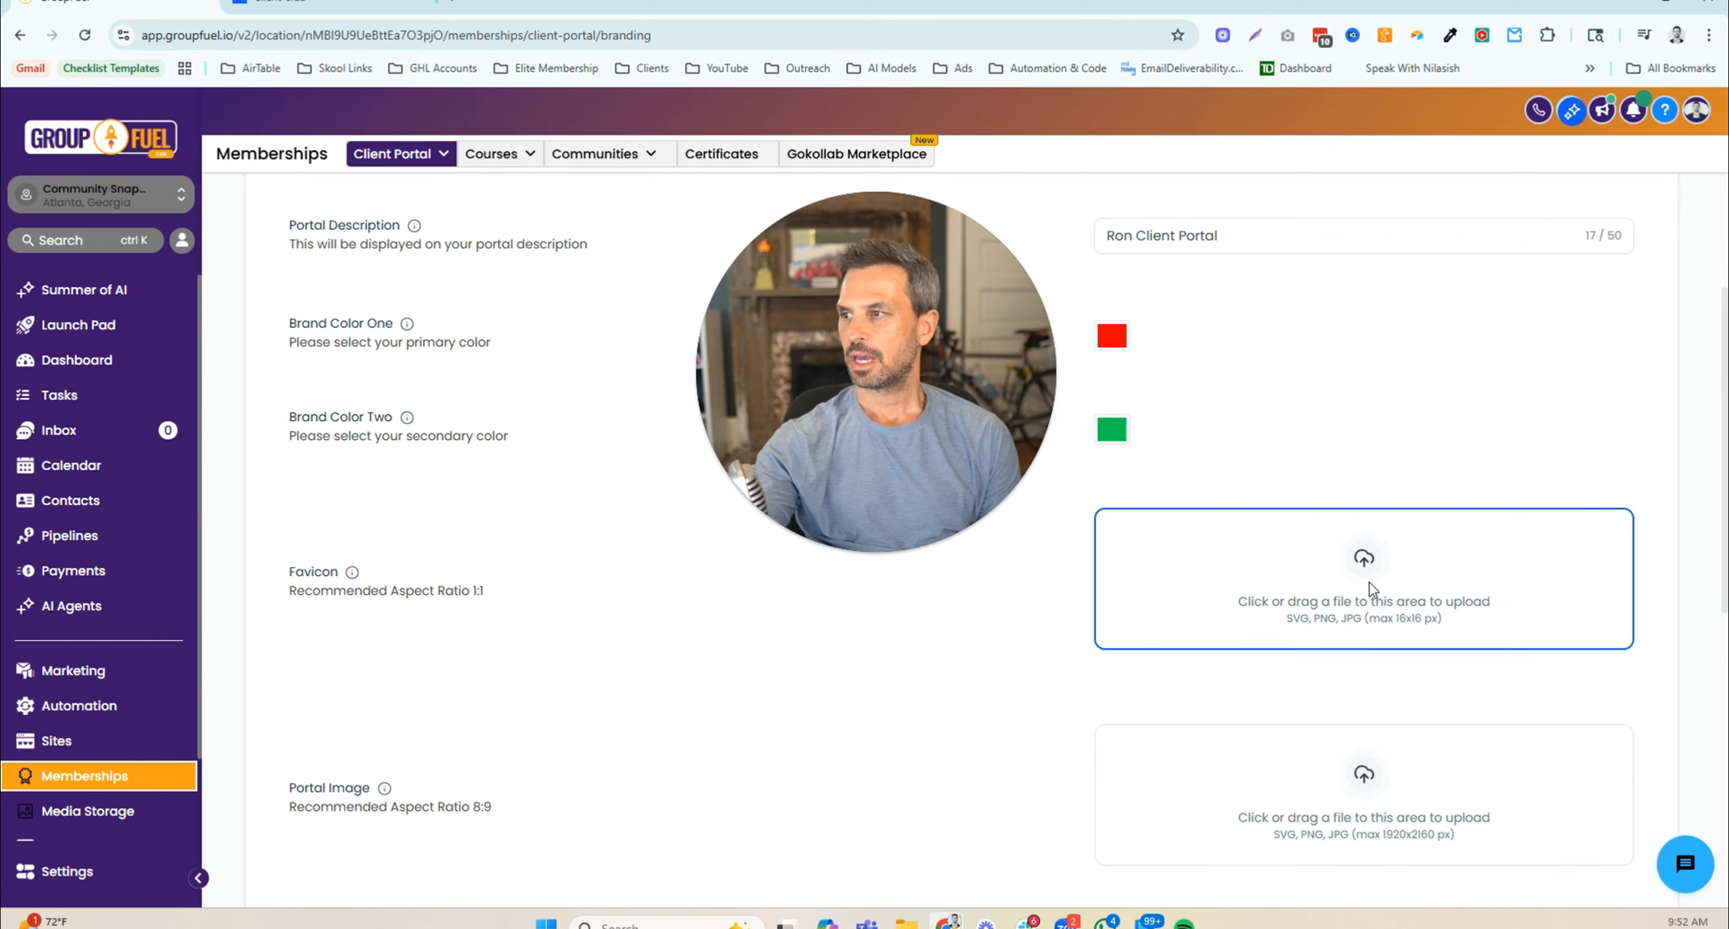
- Upload 'Group Profit Accelerator (45) (3).png' as the client portal favicon
{"action": "left_click", "coordinate": [1373, 608]}
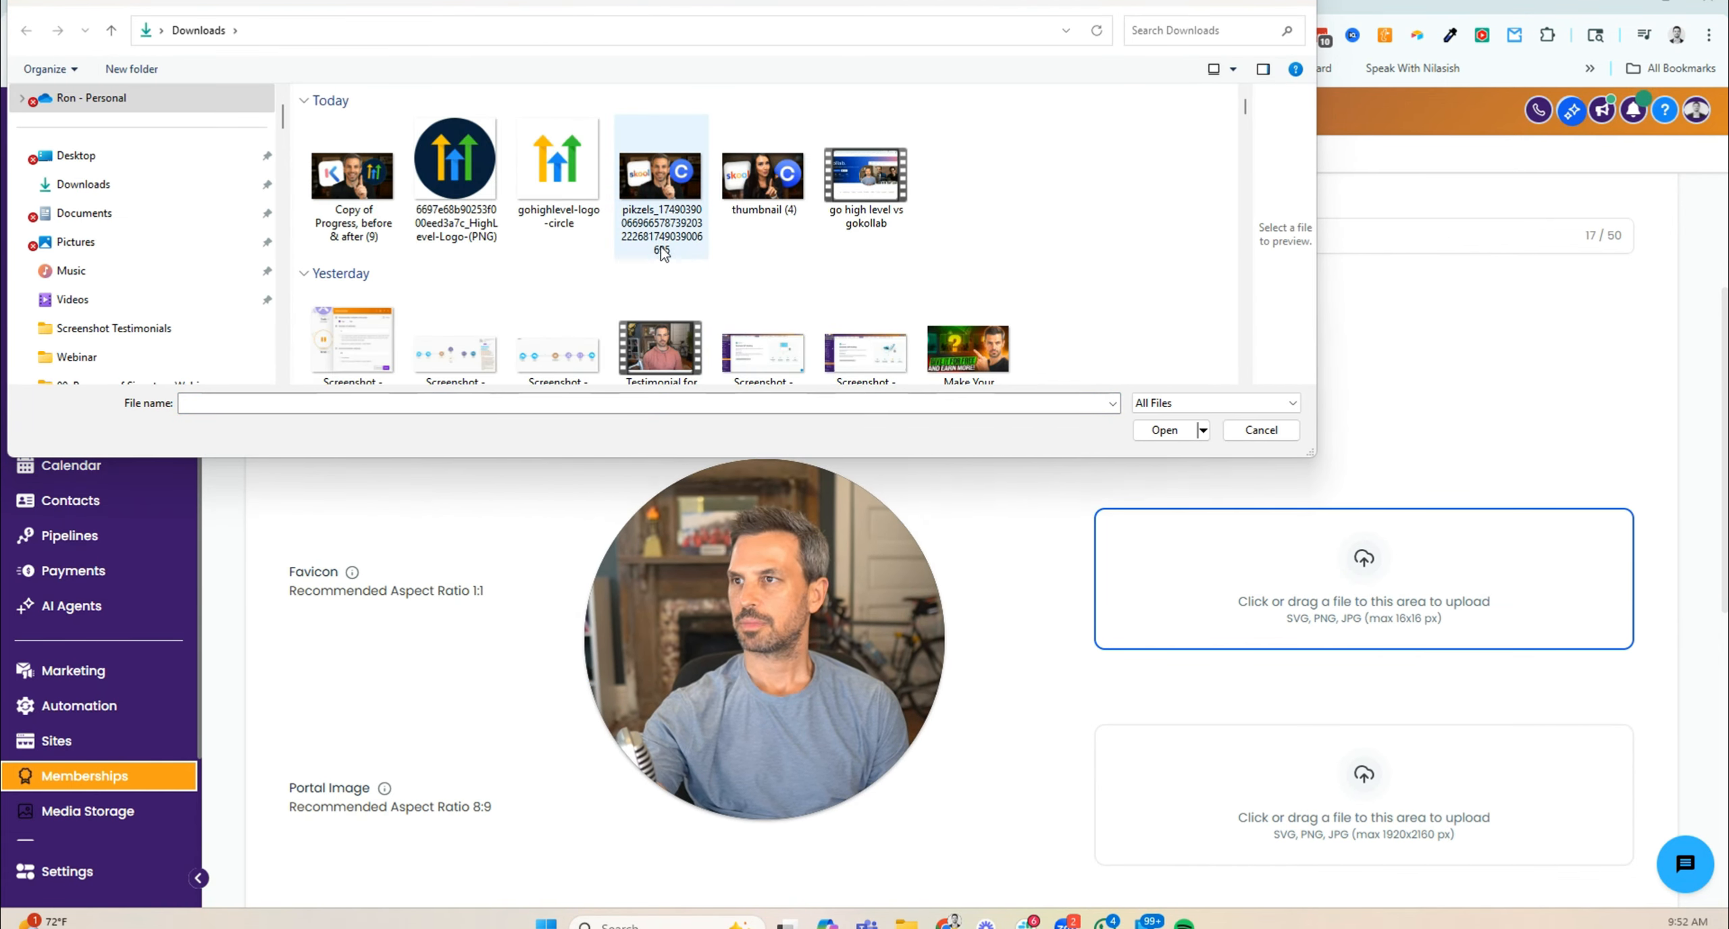
{"action": "scroll", "coordinate": [659, 247], "scroll_direction": "down", "scroll_amount": 6}
{"action": "left_click", "coordinate": [932, 315]}
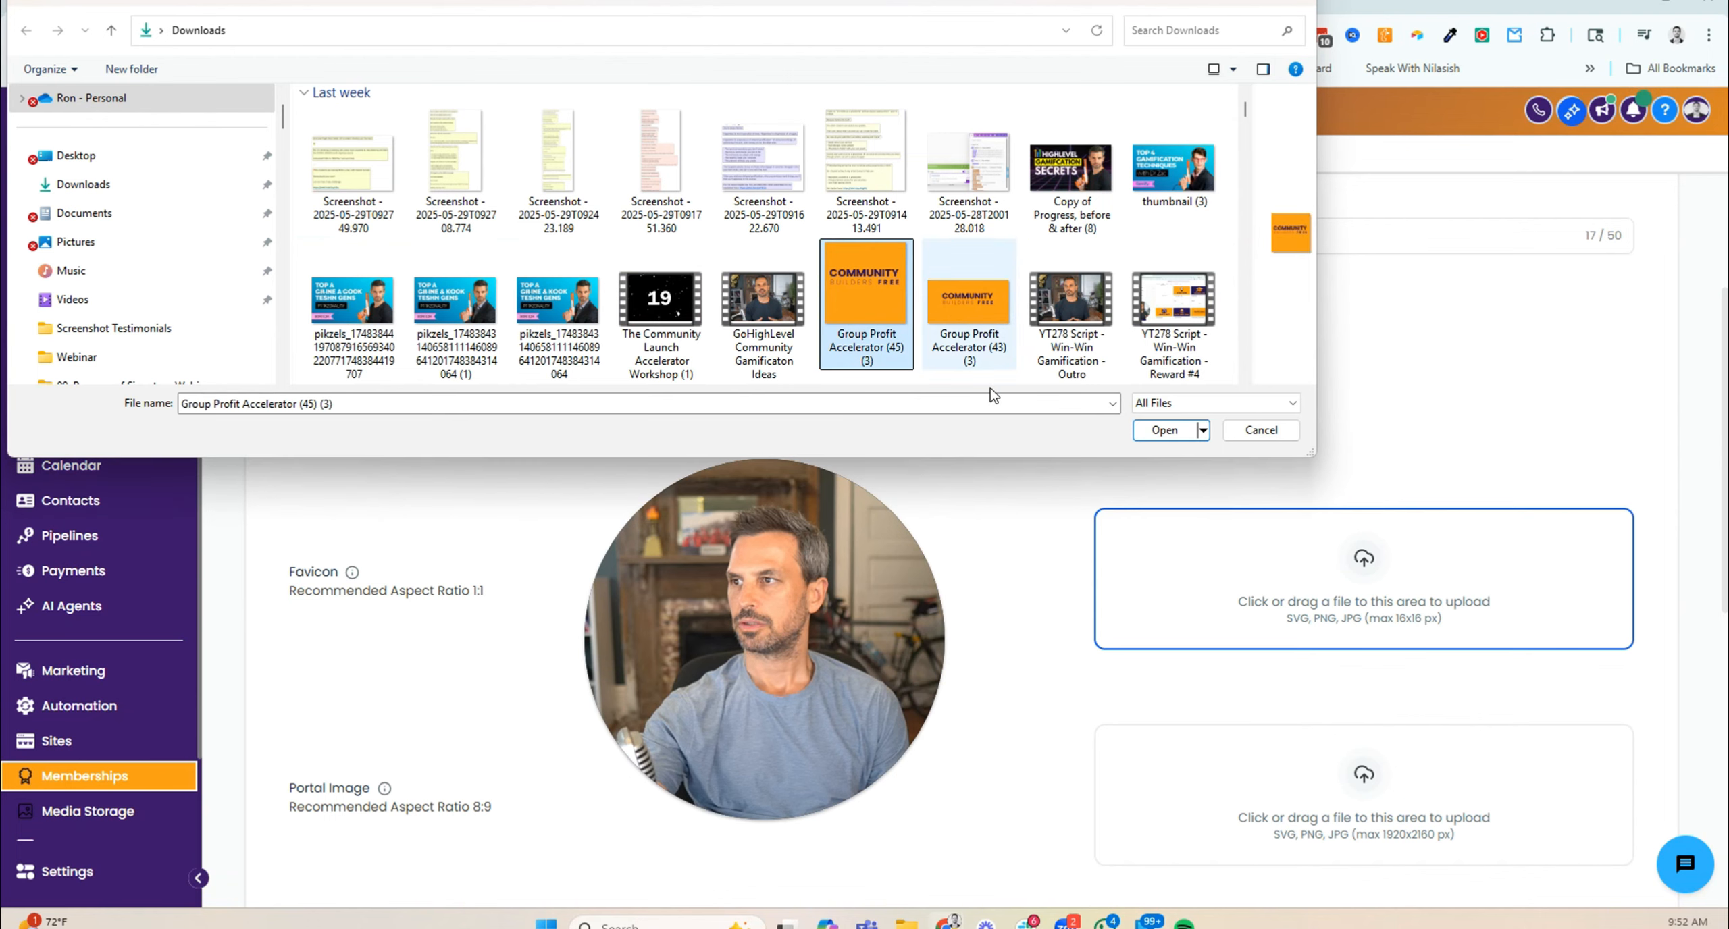
{"action": "left_click", "coordinate": [1164, 430]}
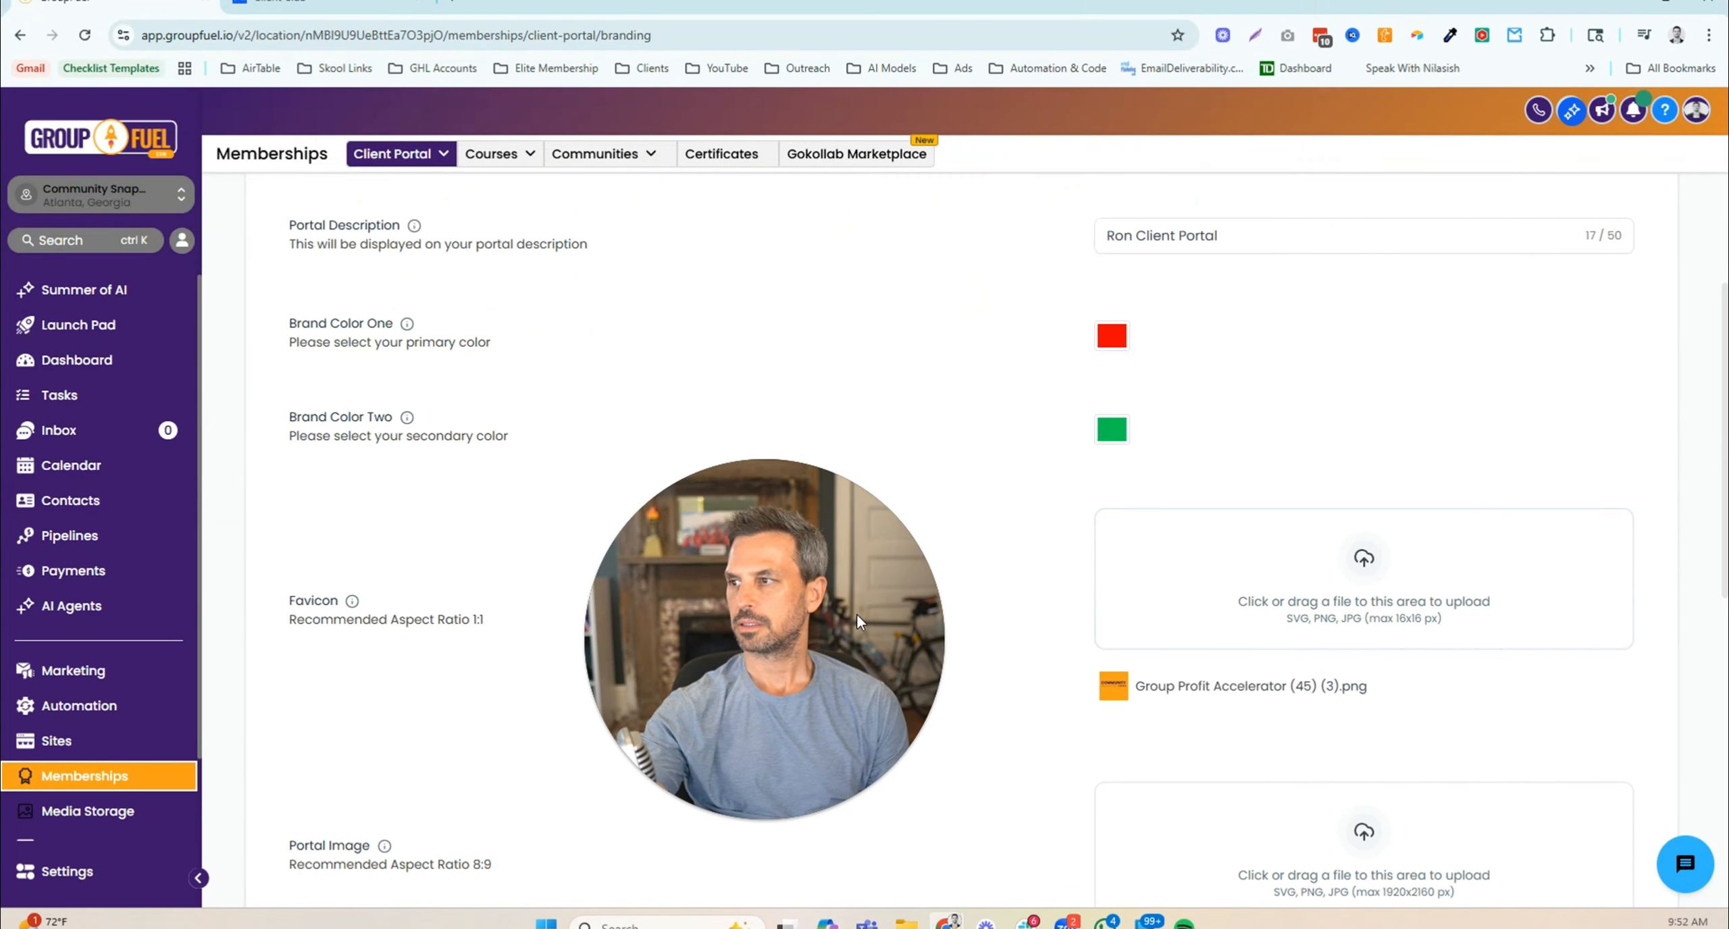
{"action": "left_click_drag", "start_coordinate": [828, 615], "coordinate": [861, 404]}
{"action": "scroll", "coordinate": [1207, 593], "scroll_direction": "down", "scroll_amount": 1}
{"action": "scroll", "coordinate": [1209, 601], "scroll_direction": "down", "scroll_amount": 2}
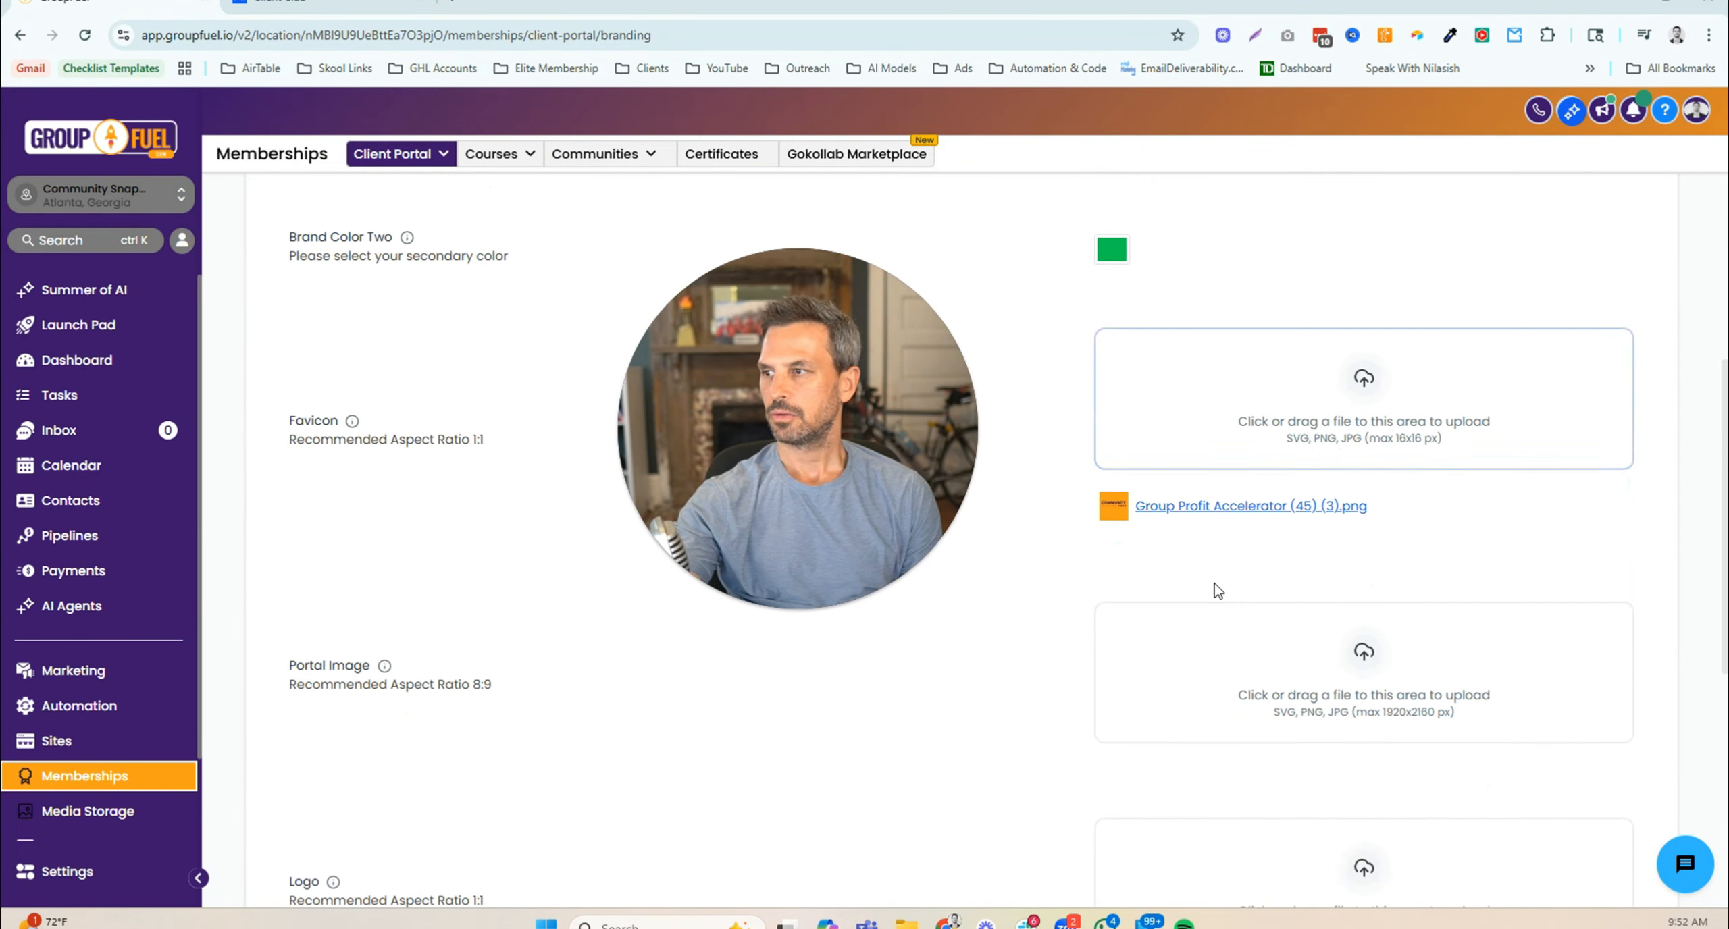
- Preview the portal home and private-window login page, then return to the Branding settings
{"action": "left_click", "coordinate": [339, 2]}
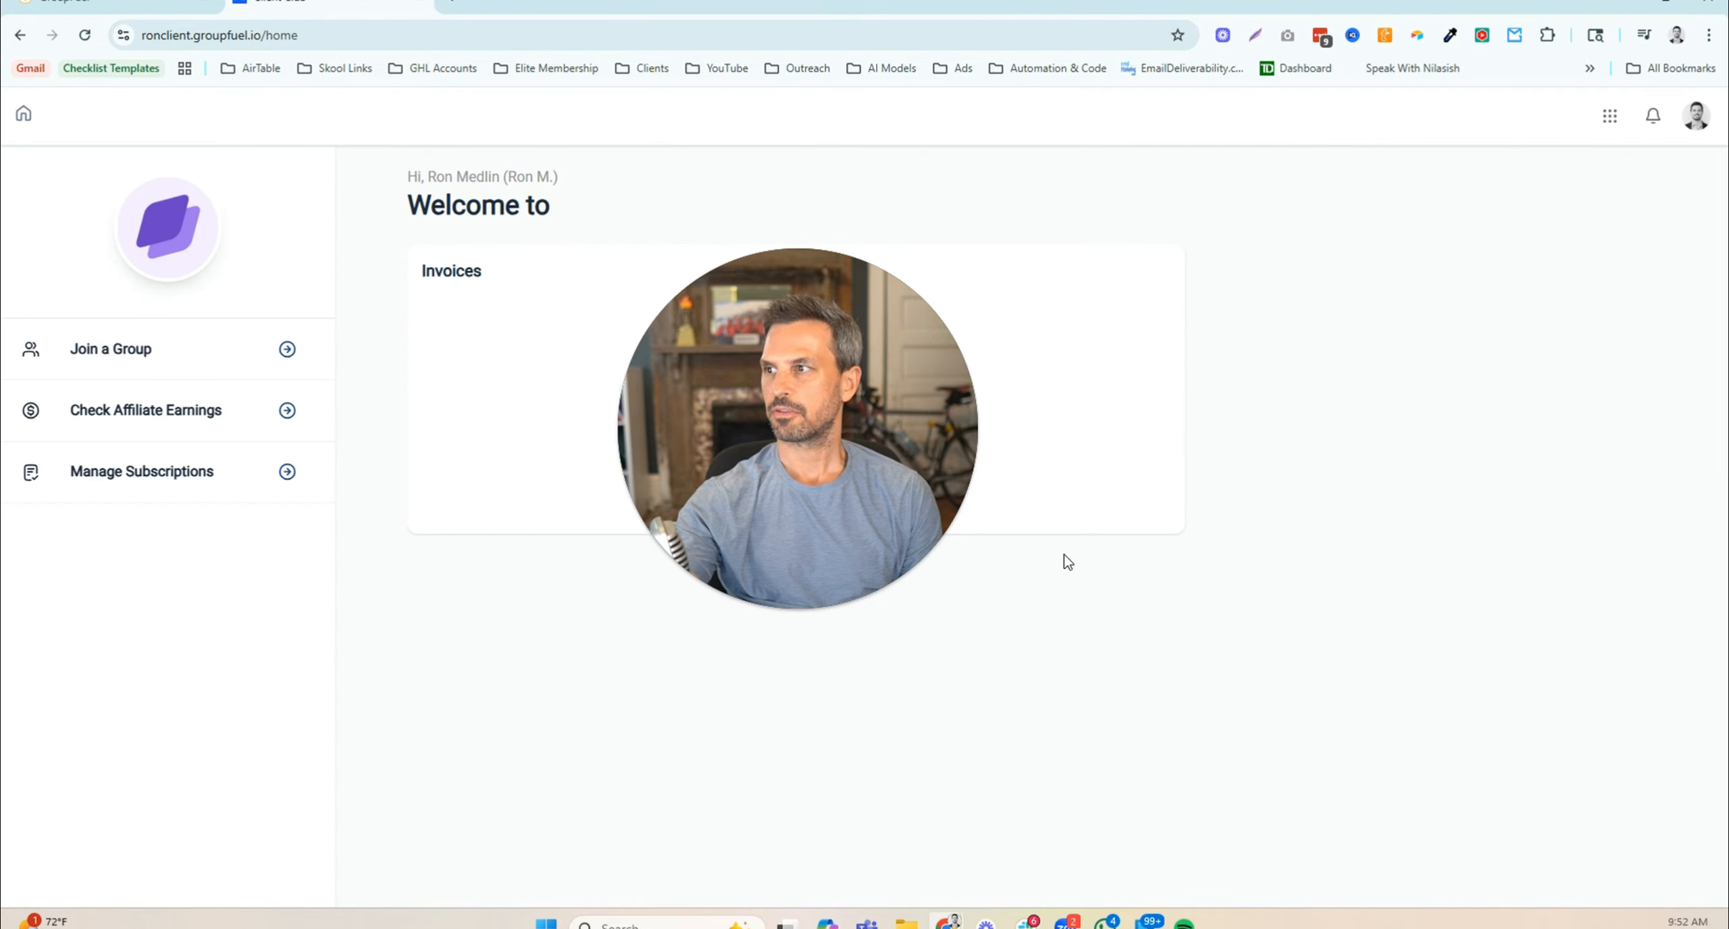
{"action": "mouse_move", "coordinate": [953, 920]}
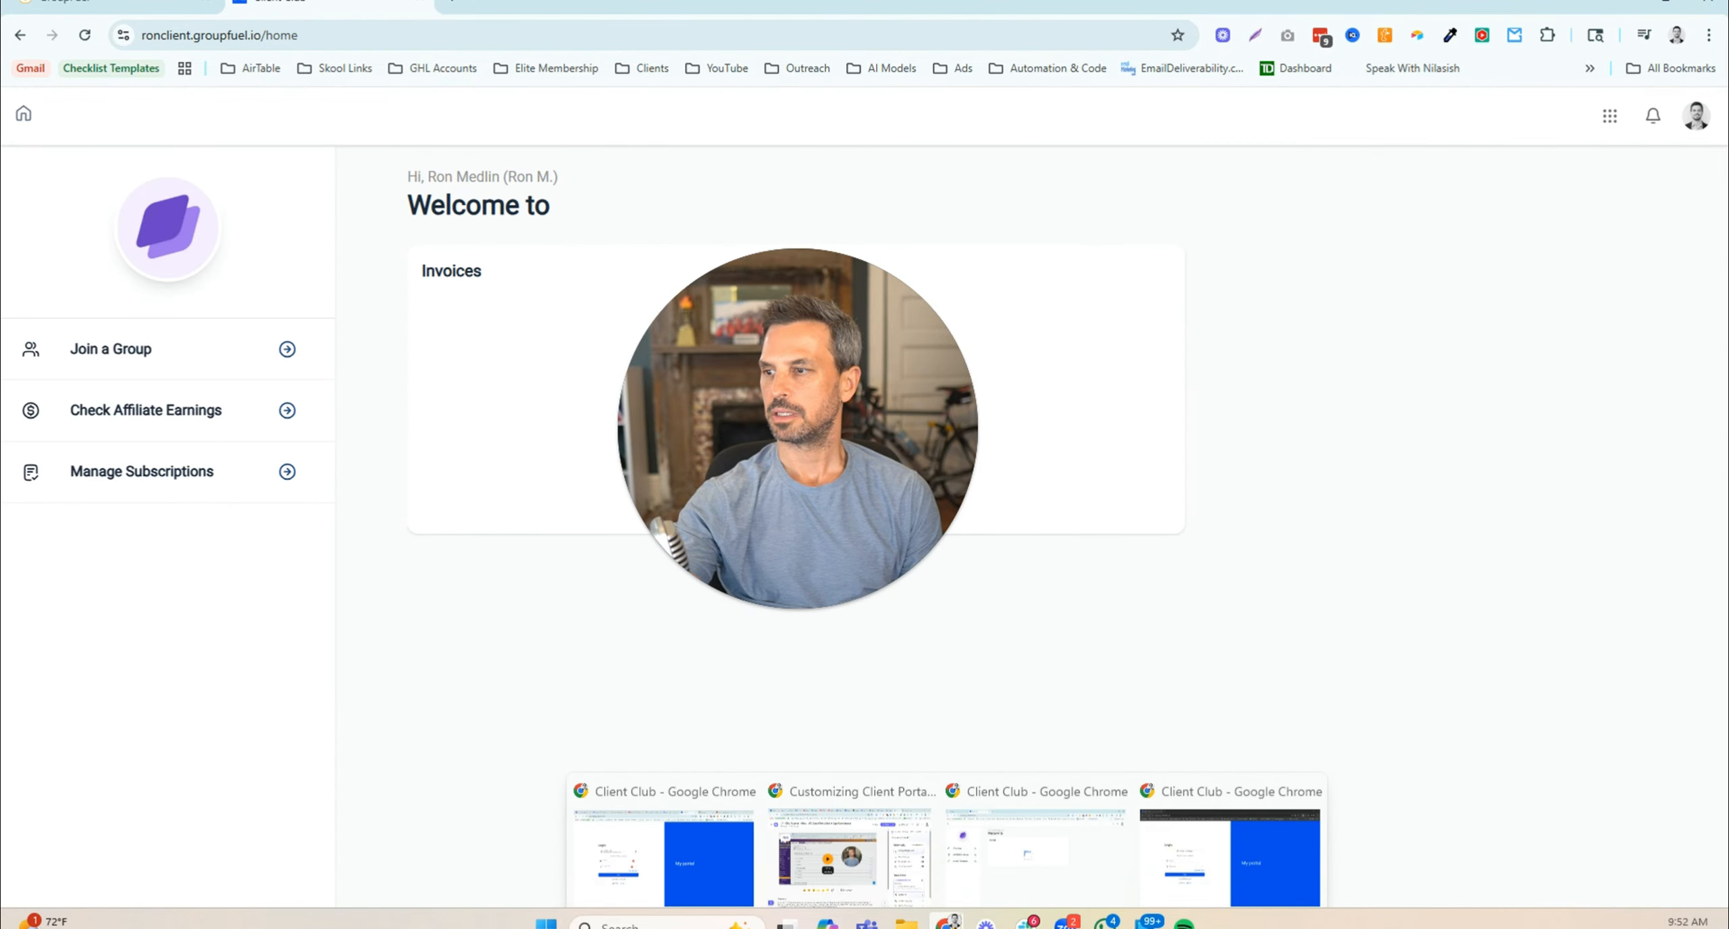
{"action": "left_click", "coordinate": [1181, 872]}
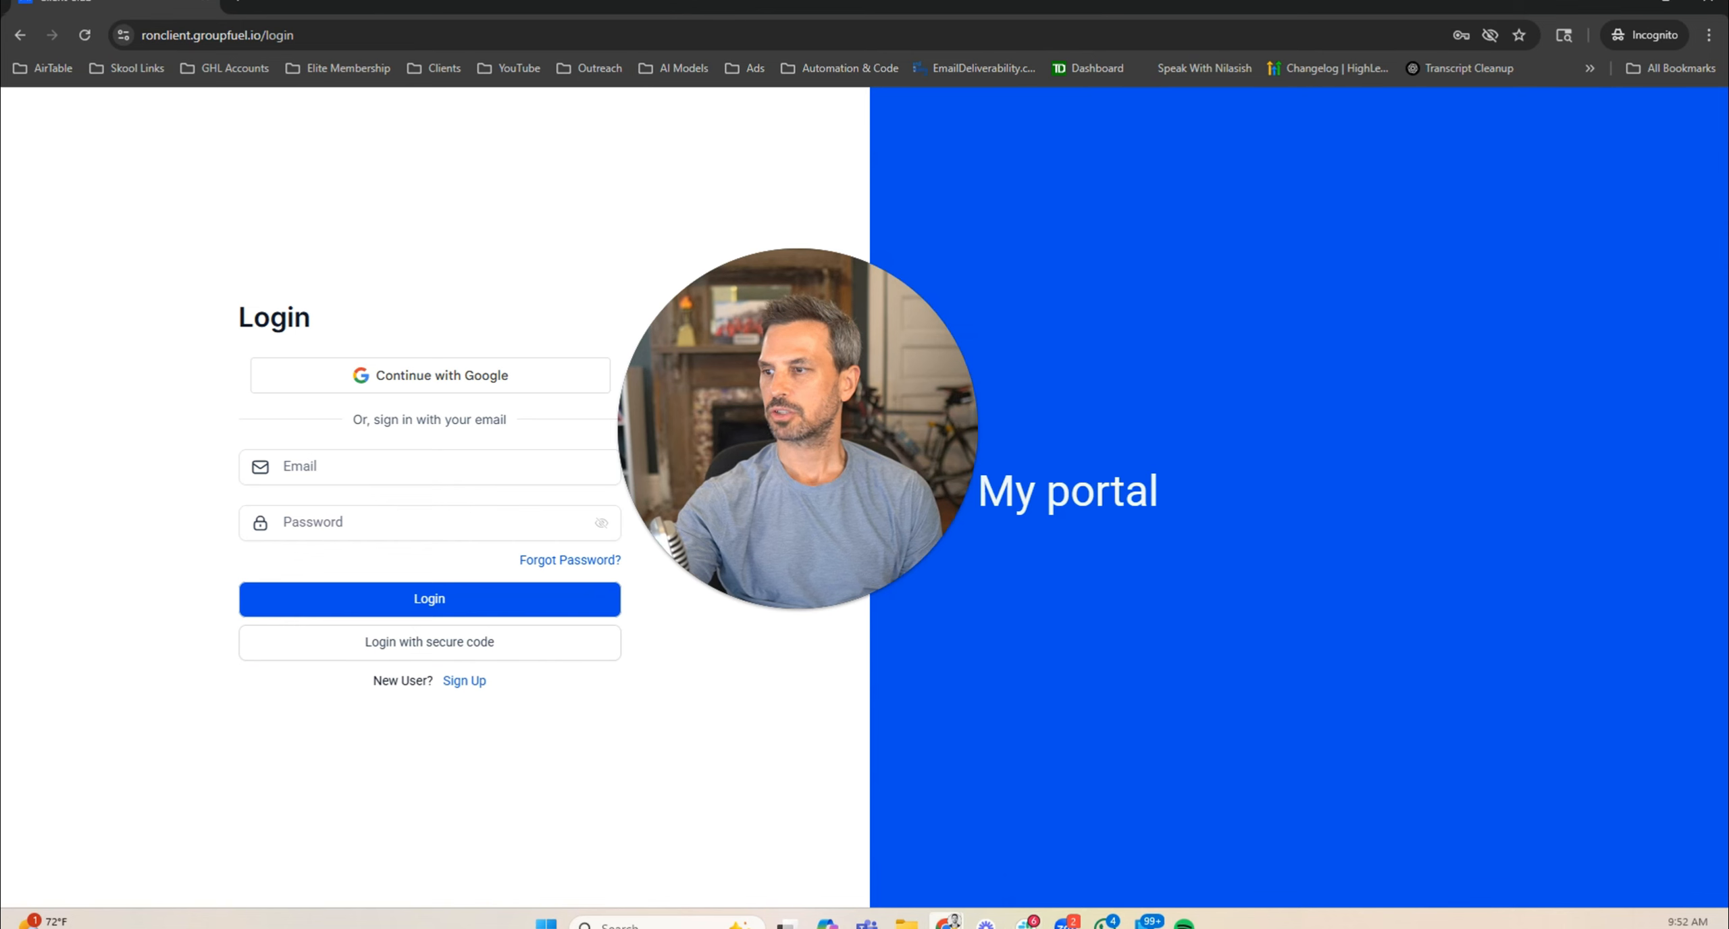
{"action": "mouse_move", "coordinate": [949, 920]}
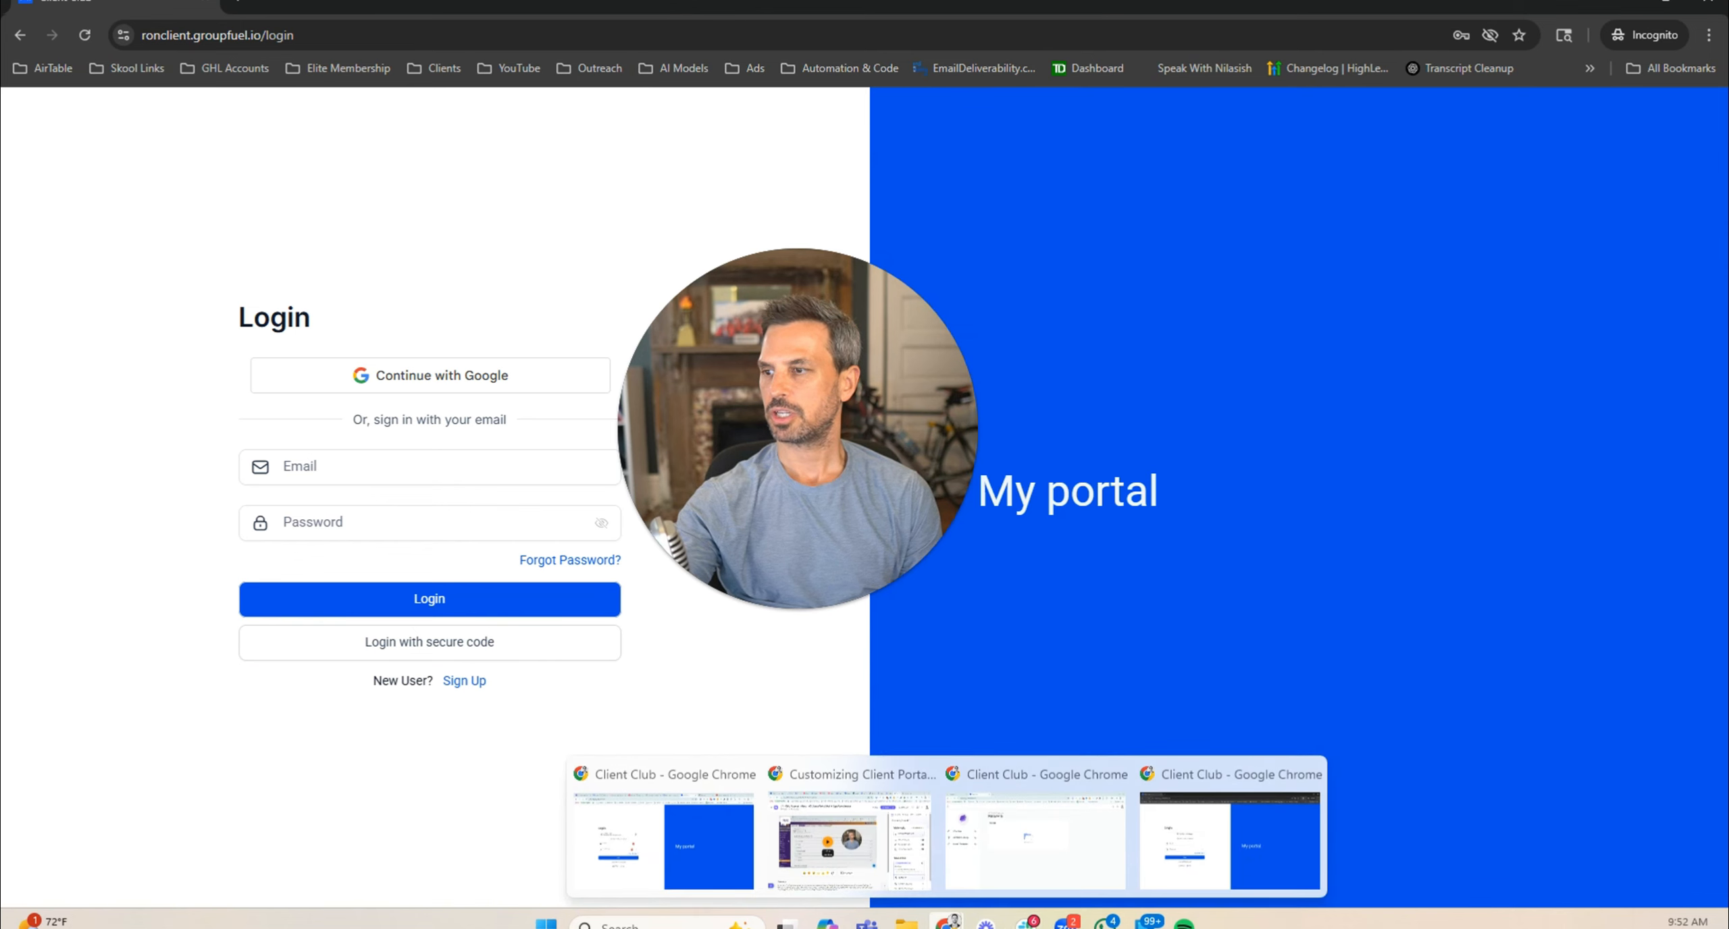
{"action": "left_click", "coordinate": [981, 848]}
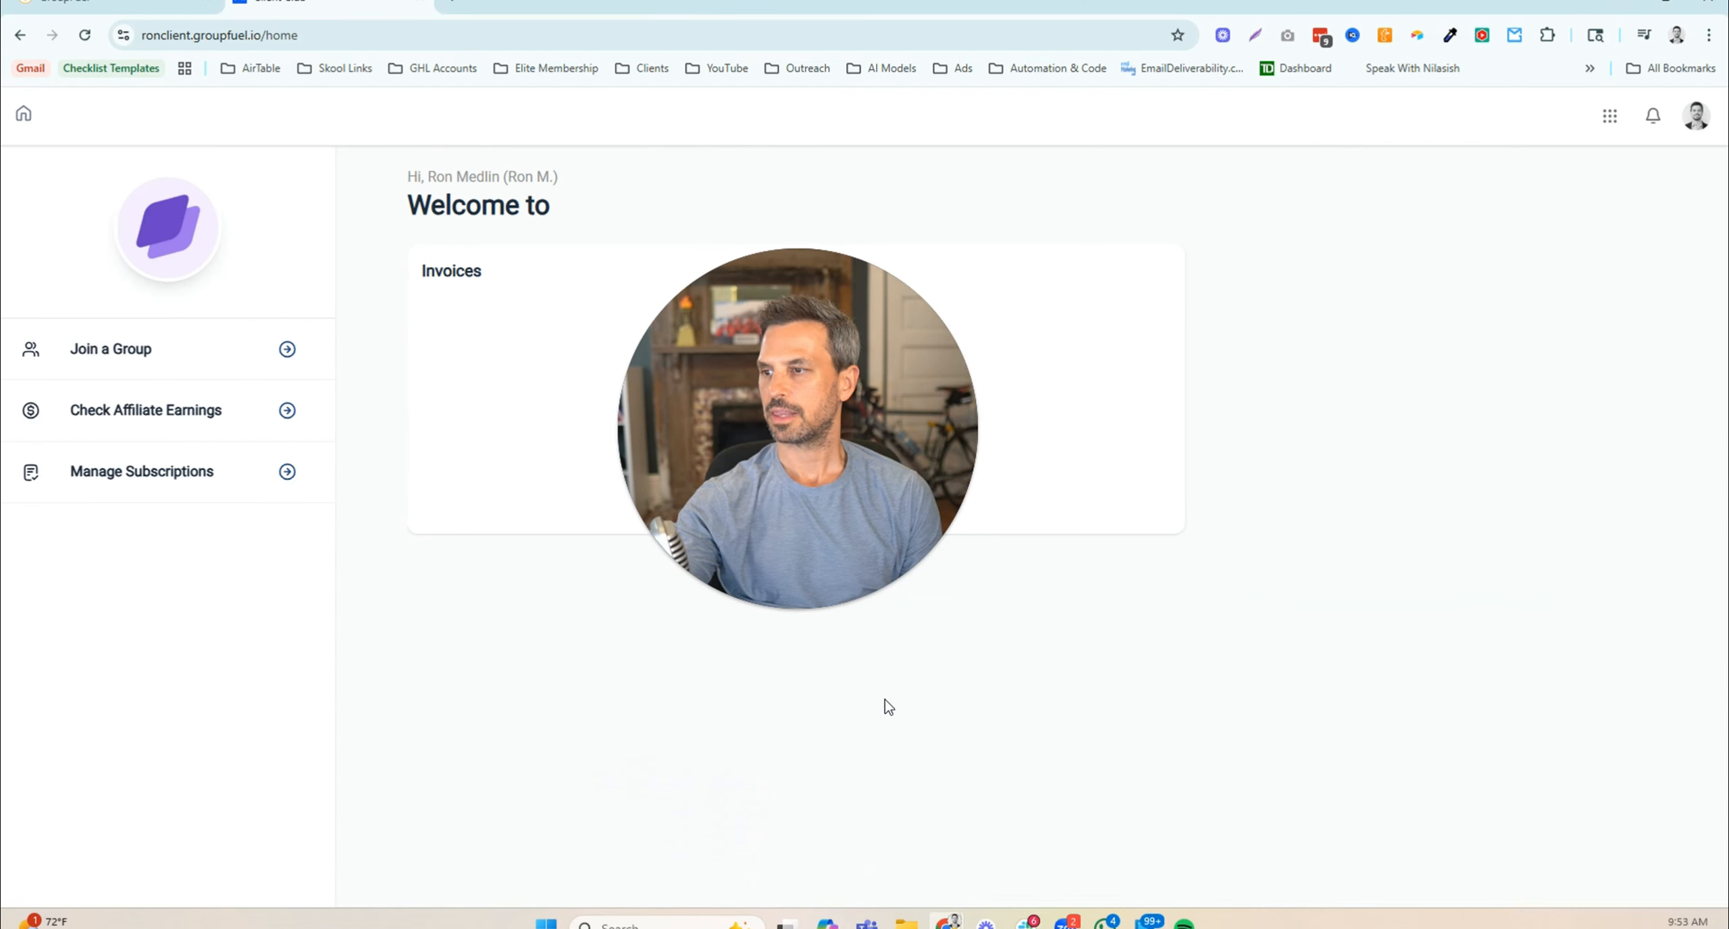
{"action": "left_click", "coordinate": [150, 9]}
- Upload the HighLevel logo image from Downloads as the portal logo
{"action": "scroll", "coordinate": [993, 731], "scroll_direction": "down", "scroll_amount": 3}
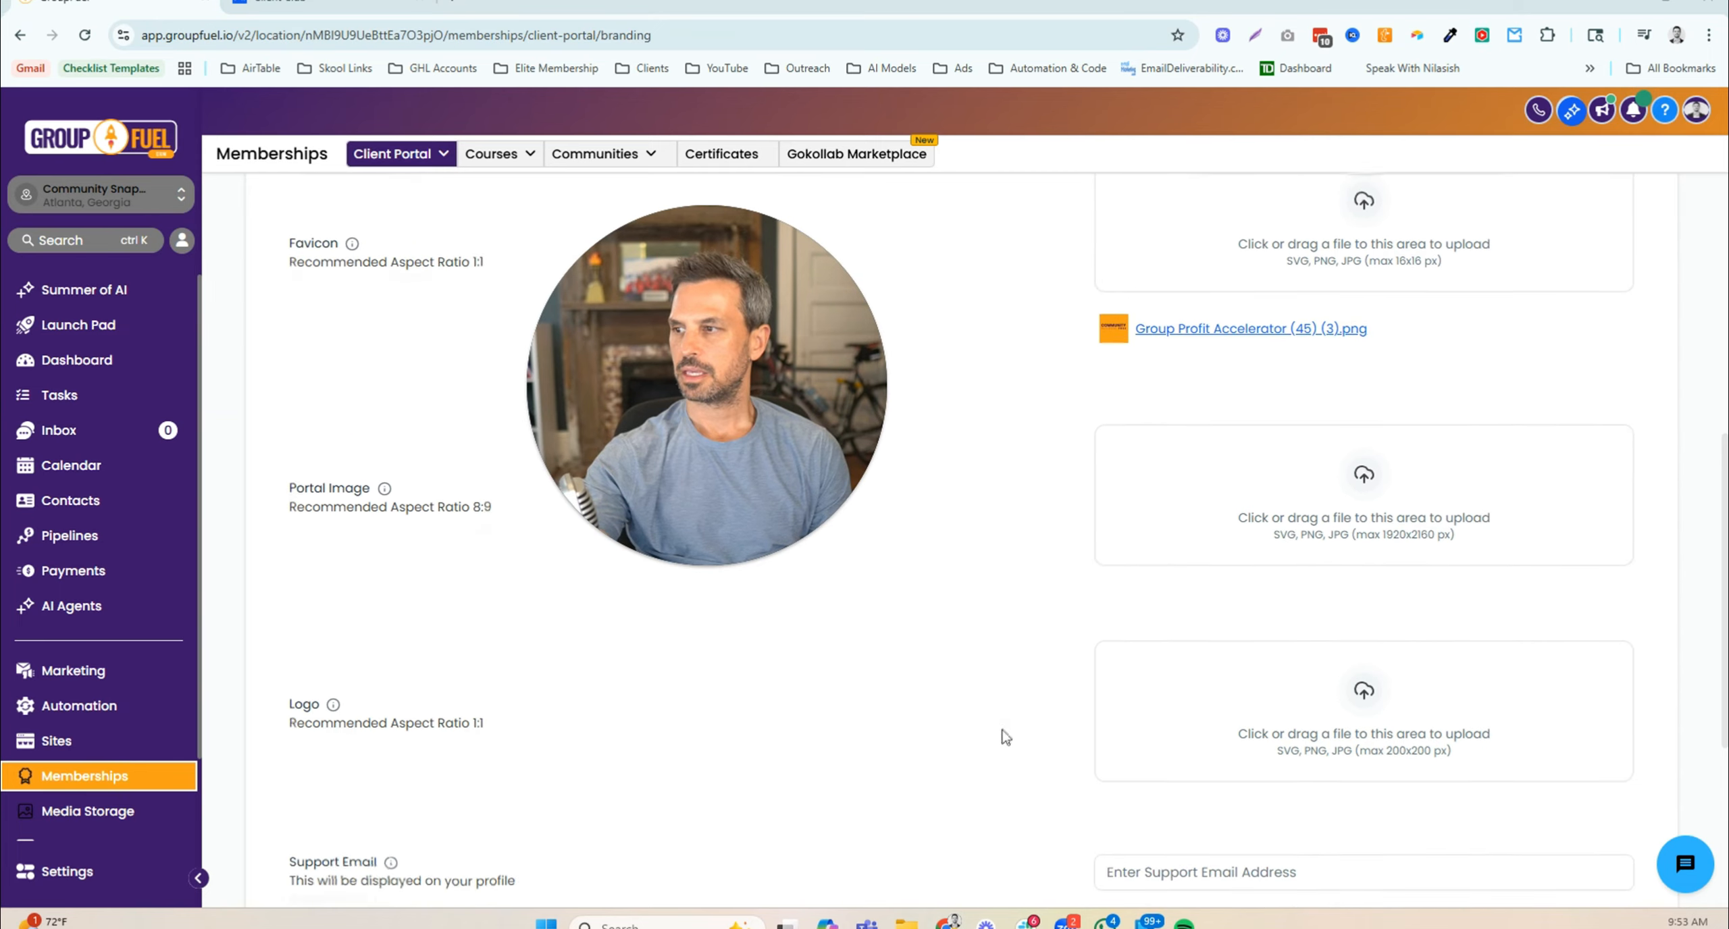
{"action": "left_click", "coordinate": [1349, 713]}
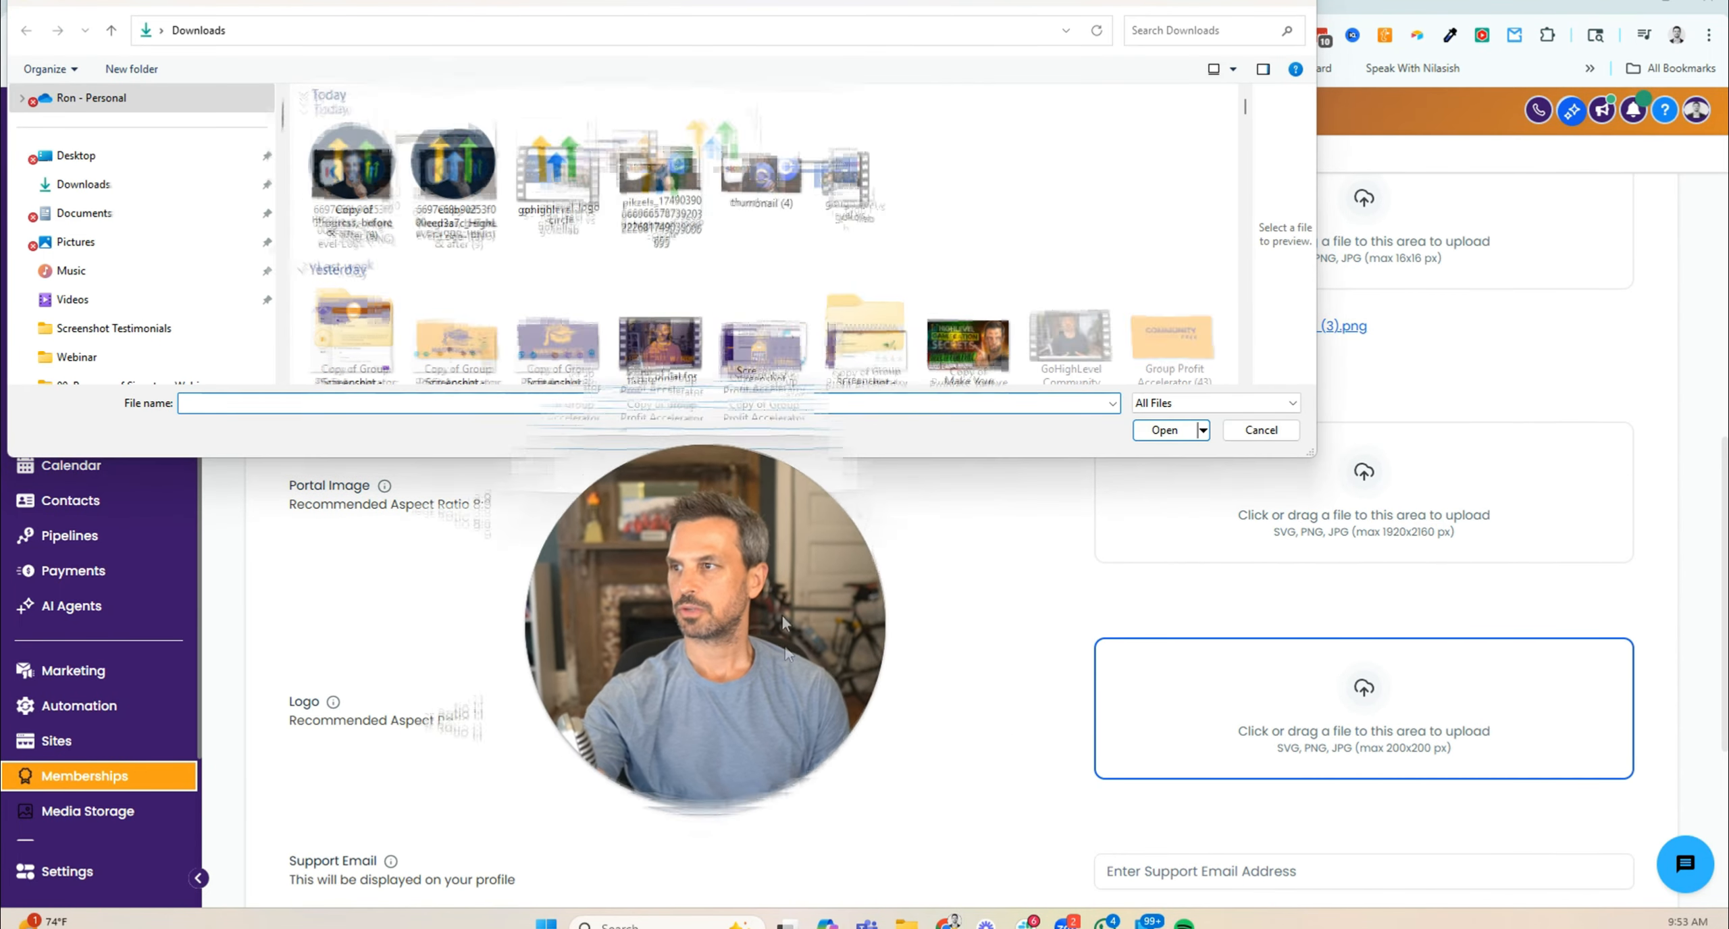
{"action": "left_click", "coordinate": [456, 177]}
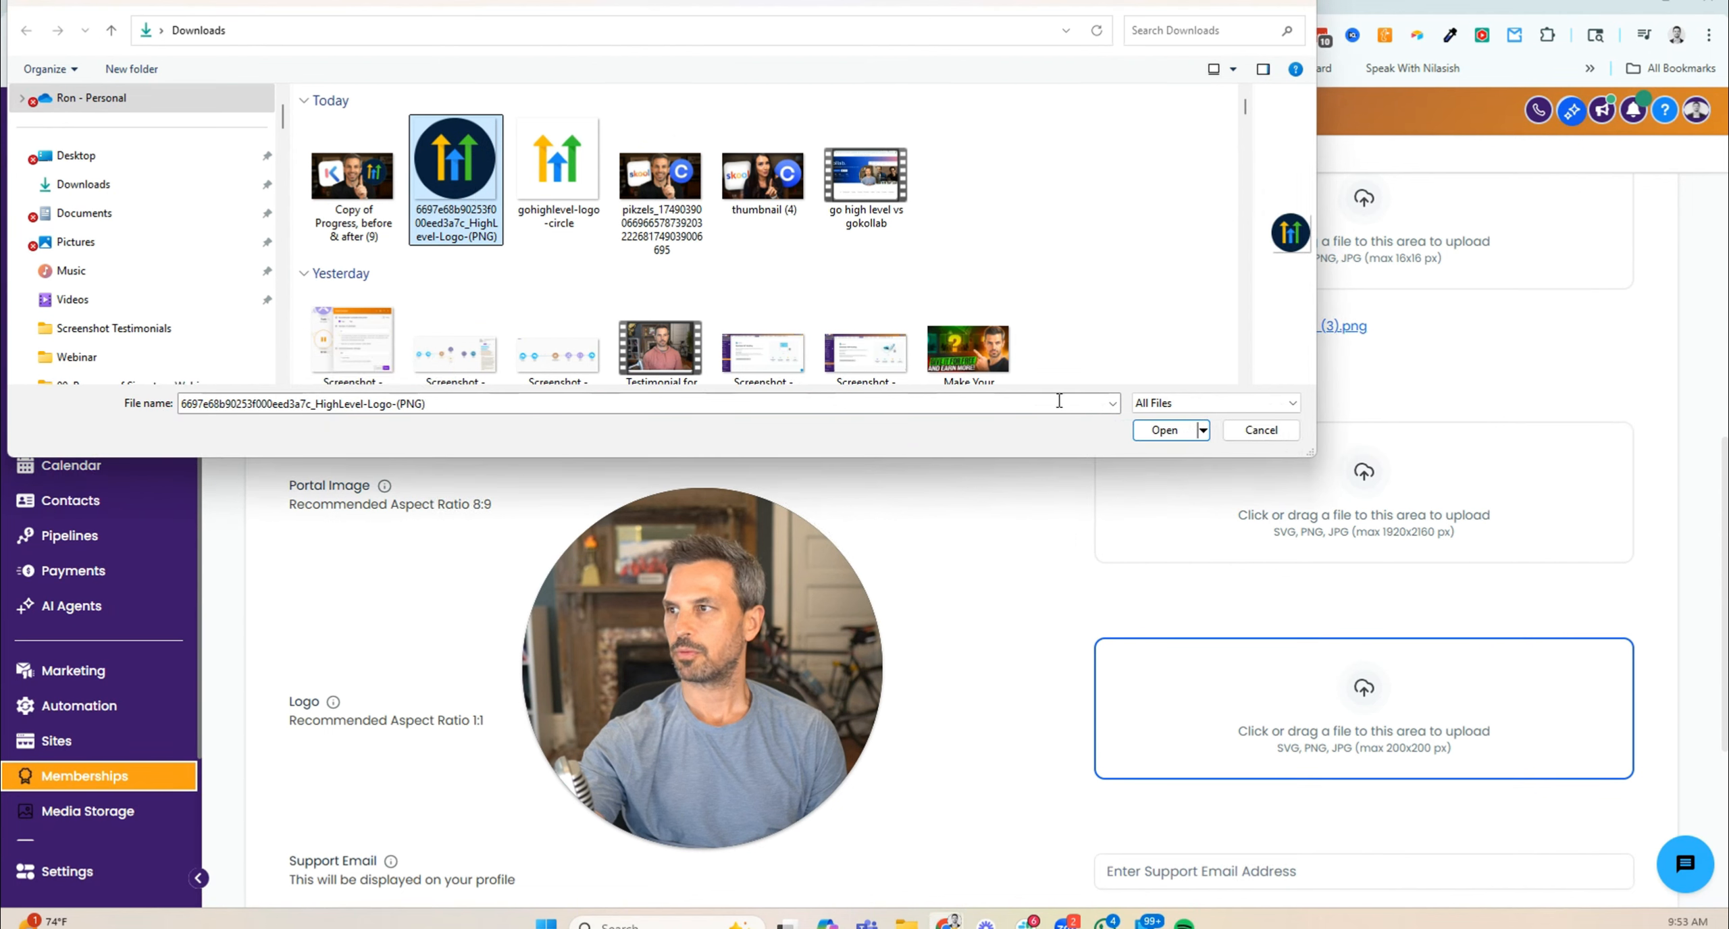
{"action": "left_click", "coordinate": [1167, 434]}
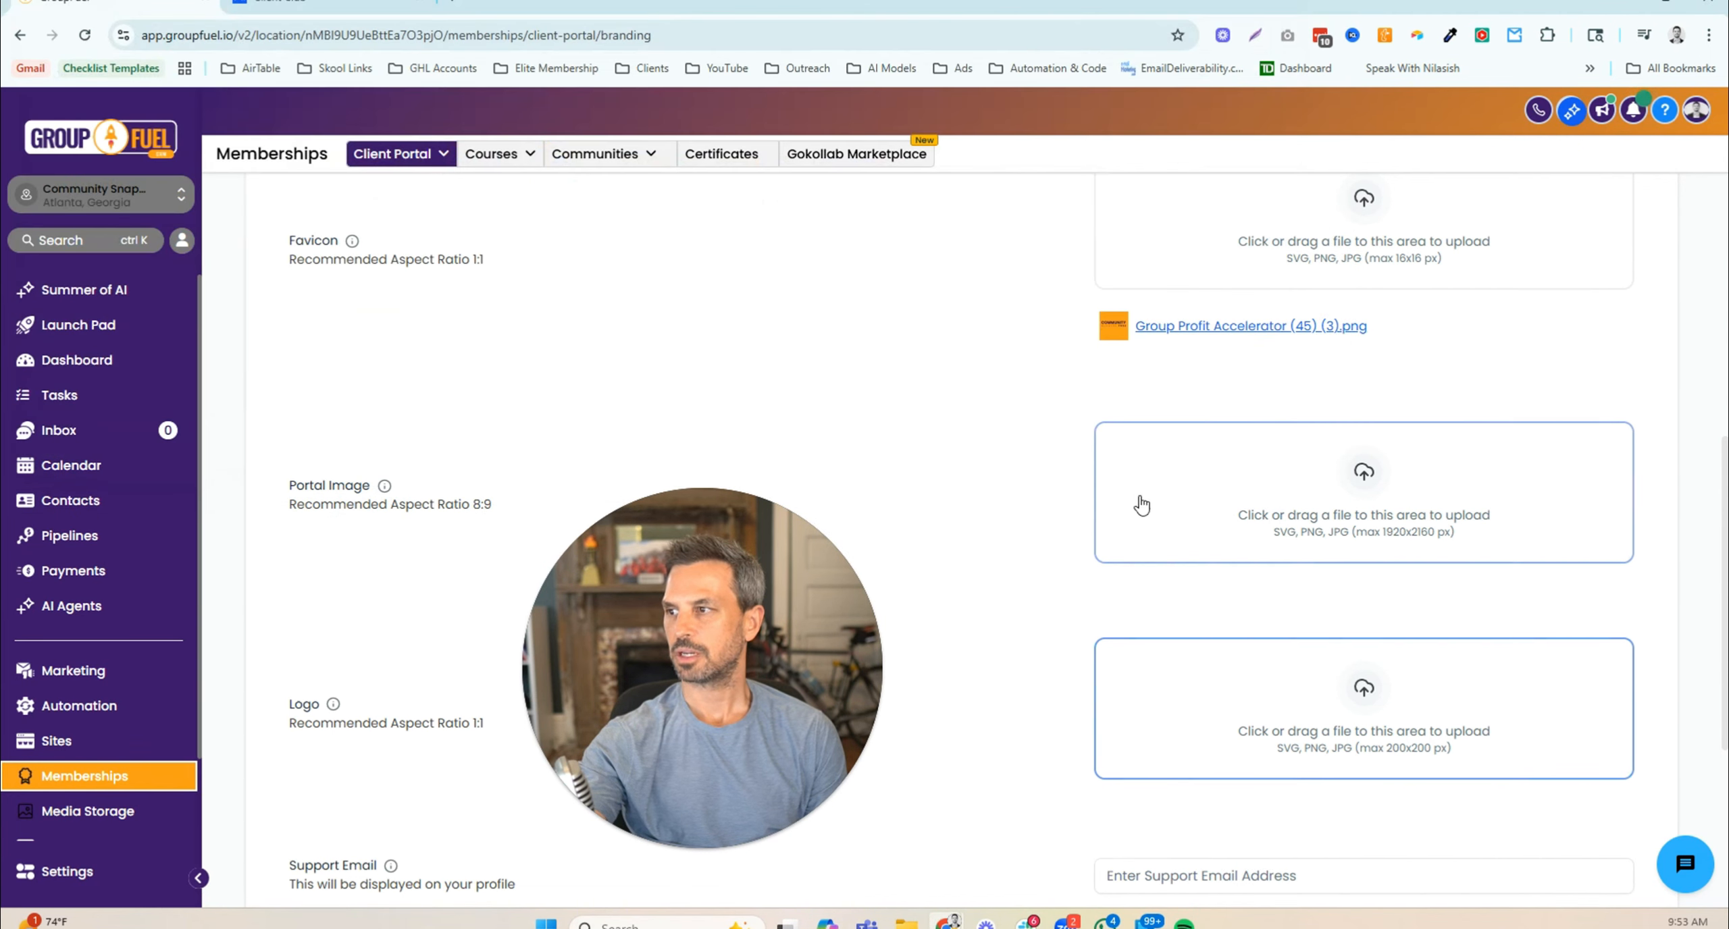
{"action": "scroll", "coordinate": [1087, 622], "scroll_direction": "down", "scroll_amount": 4}
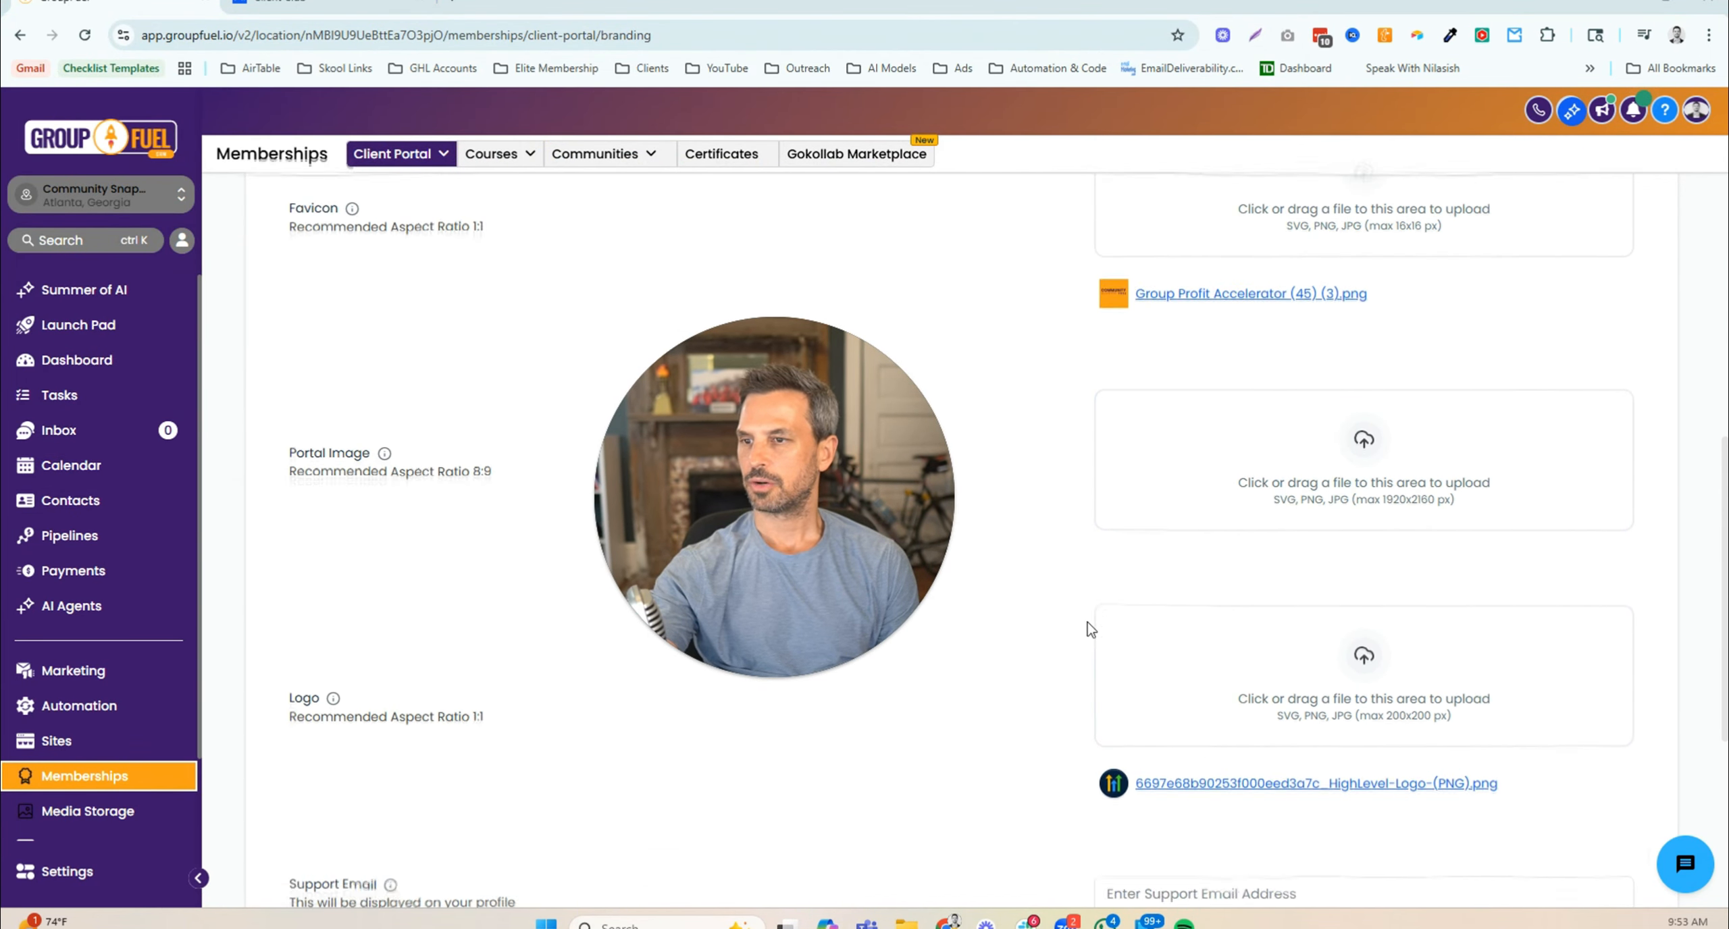
{"action": "scroll", "coordinate": [1087, 621], "scroll_direction": "down", "scroll_amount": 1}
{"action": "left_click", "coordinate": [1190, 572]}
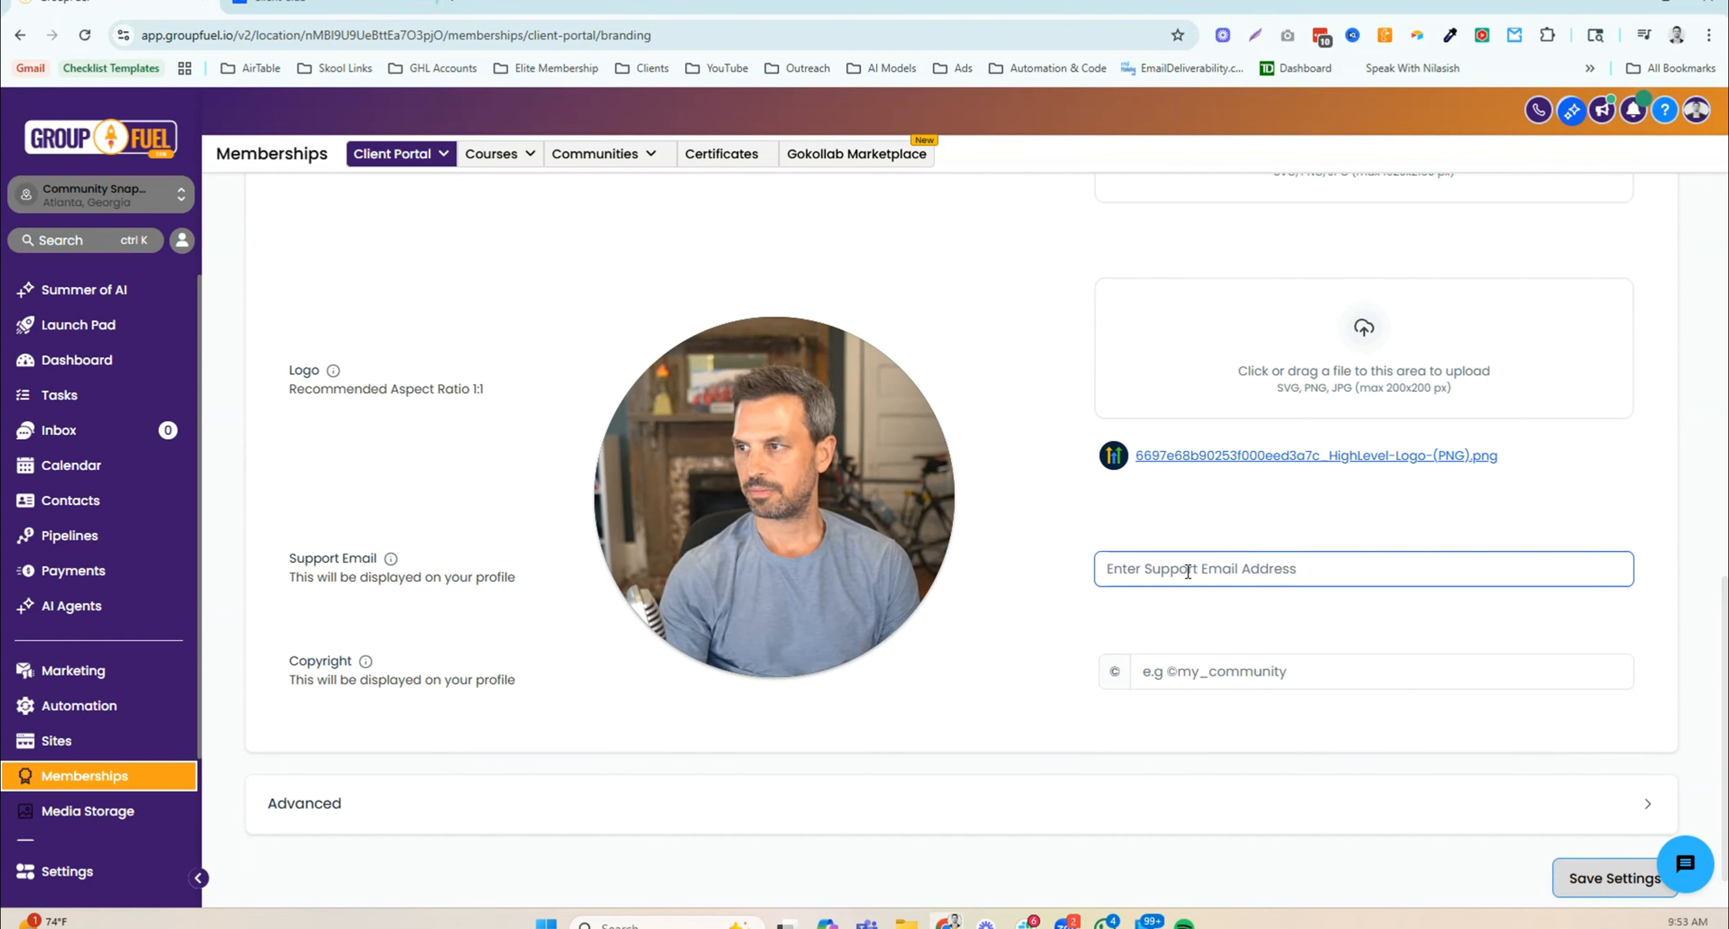
{"action": "type", "text": "ron@test.com"}
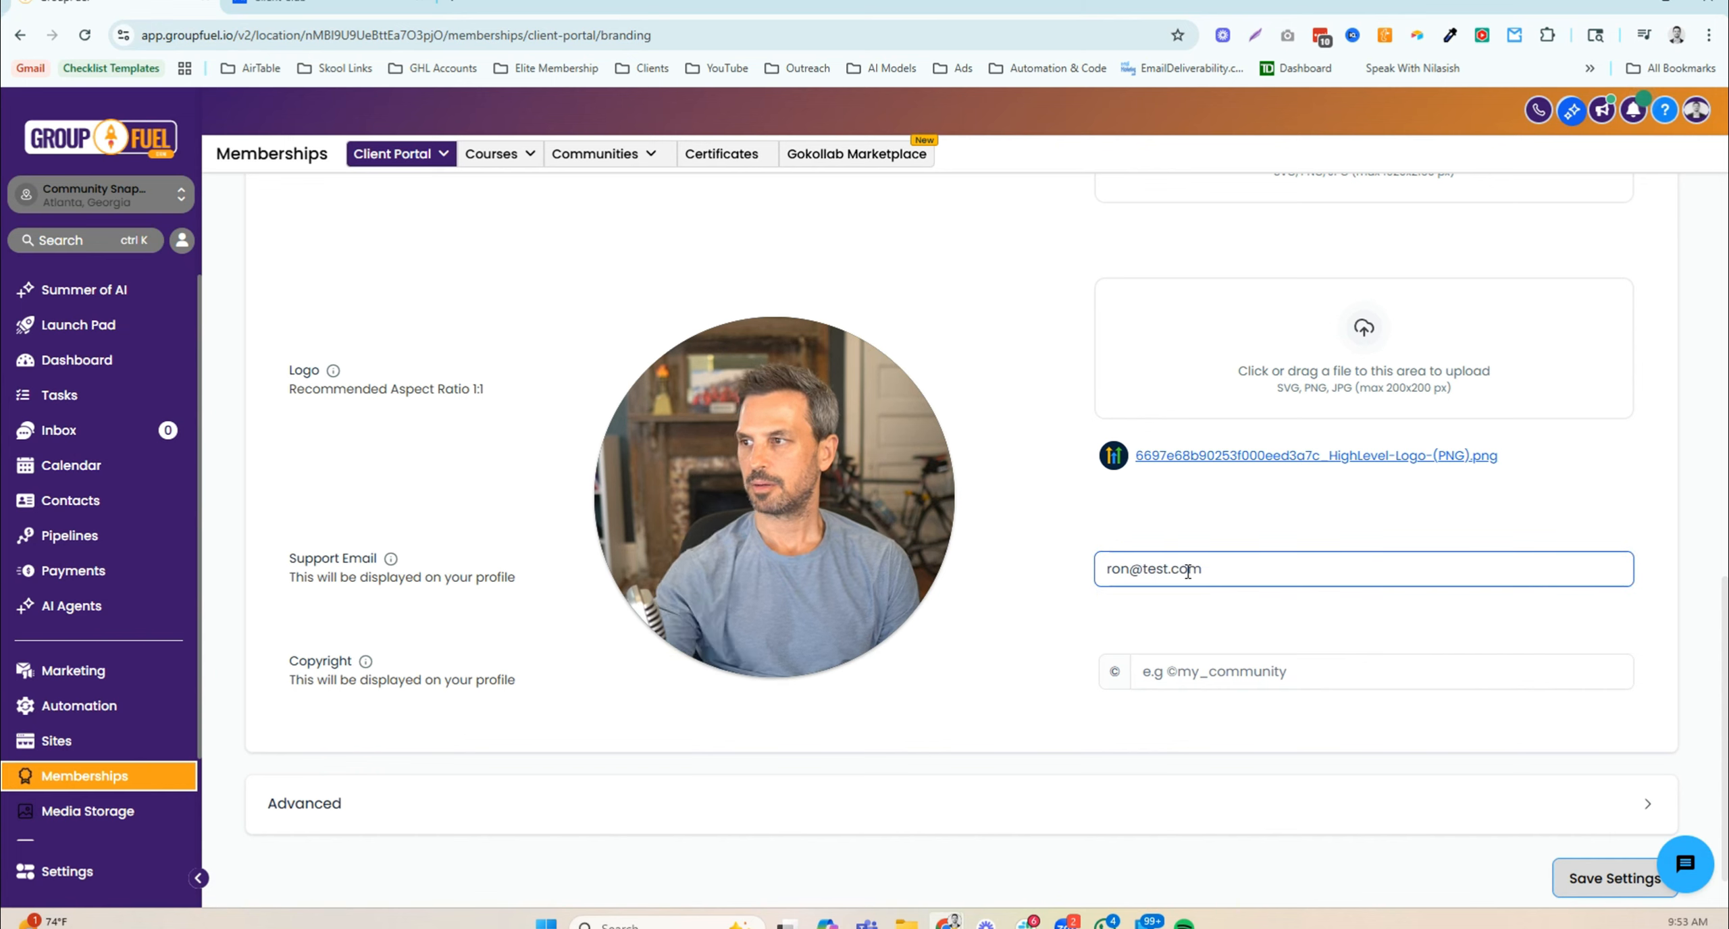
{"action": "left_click", "coordinate": [1207, 684]}
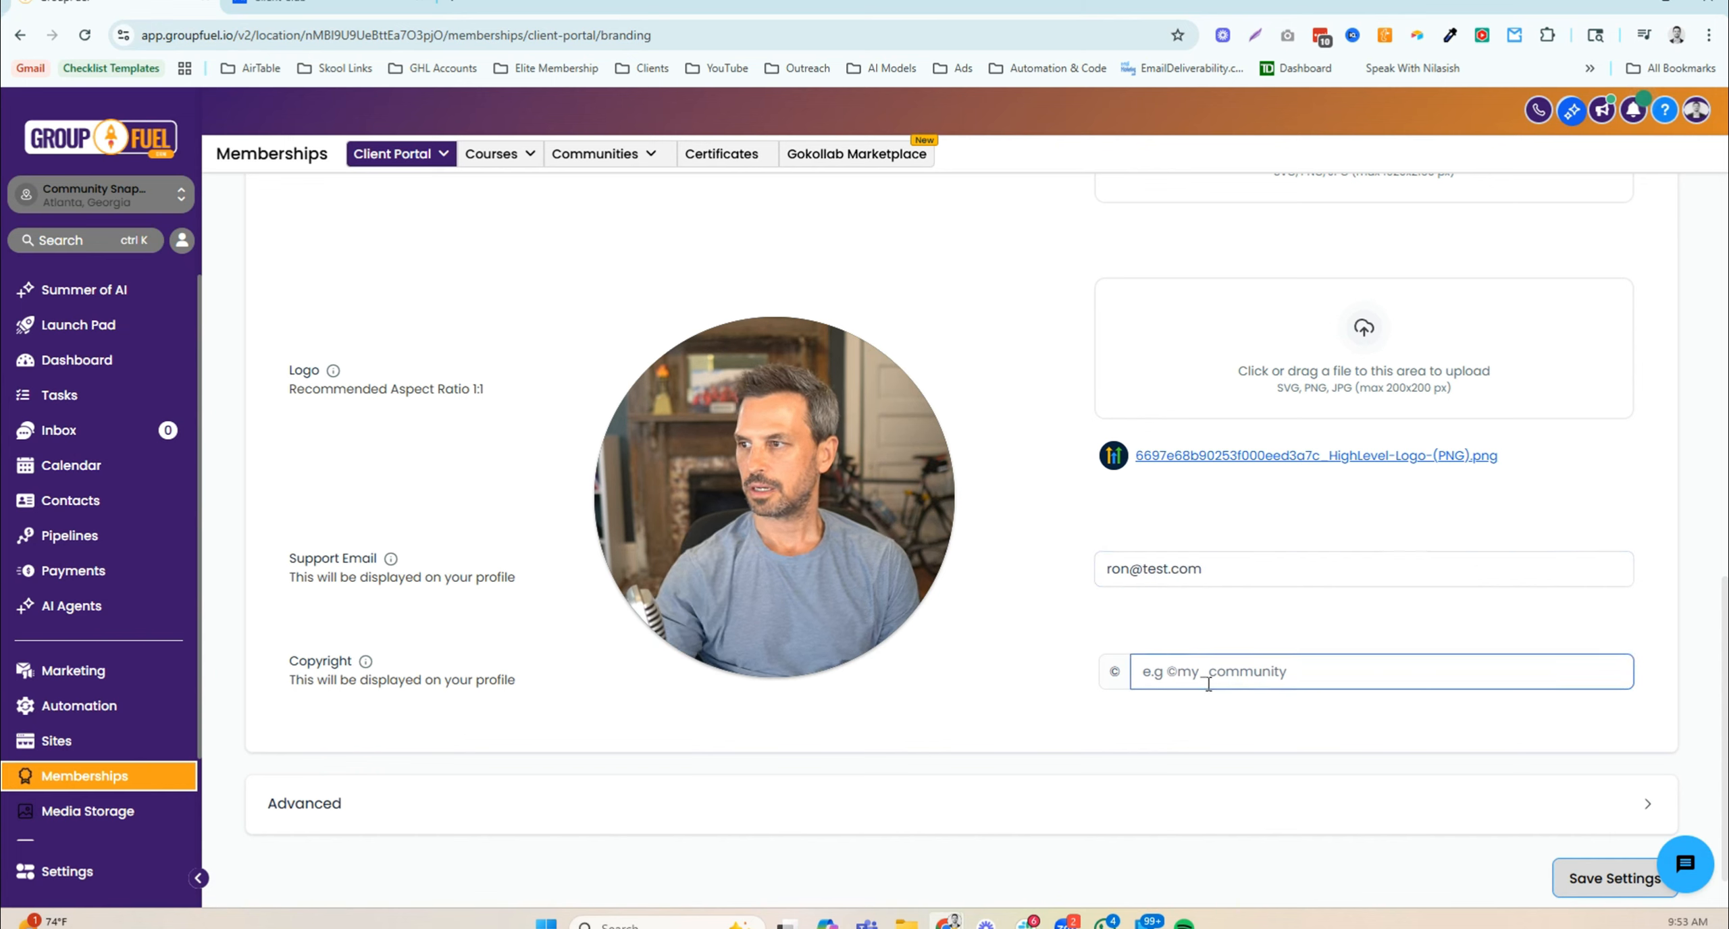
{"action": "type", "text": "@"}
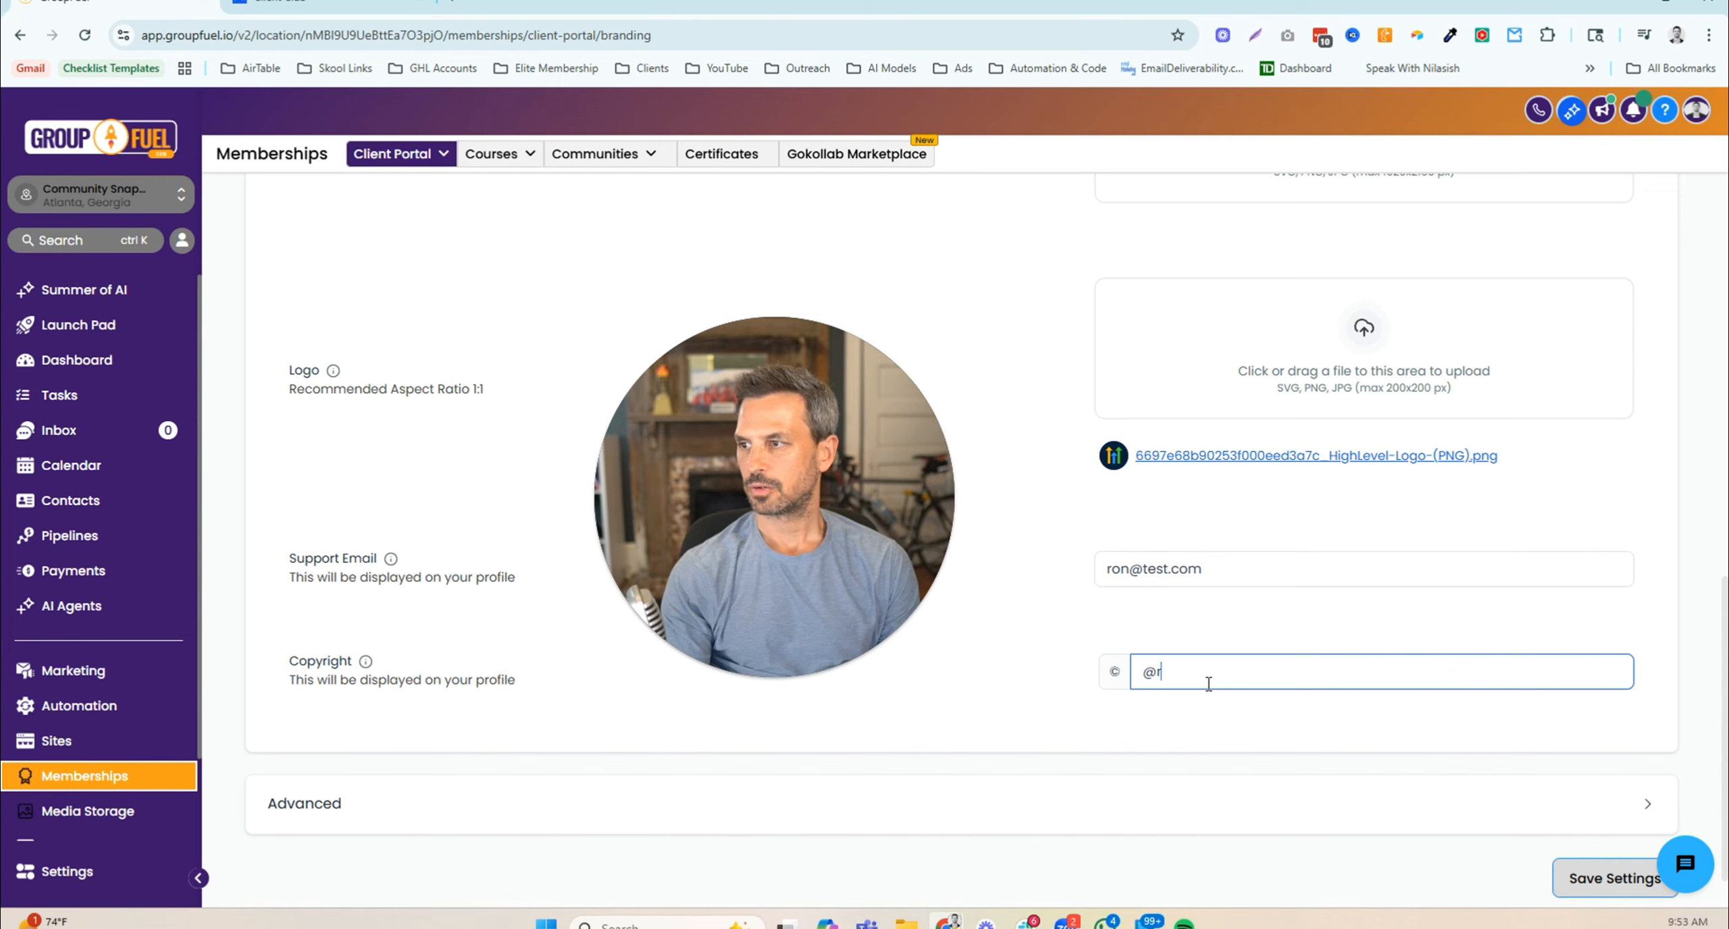
{"action": "type", "text": "rons community"}
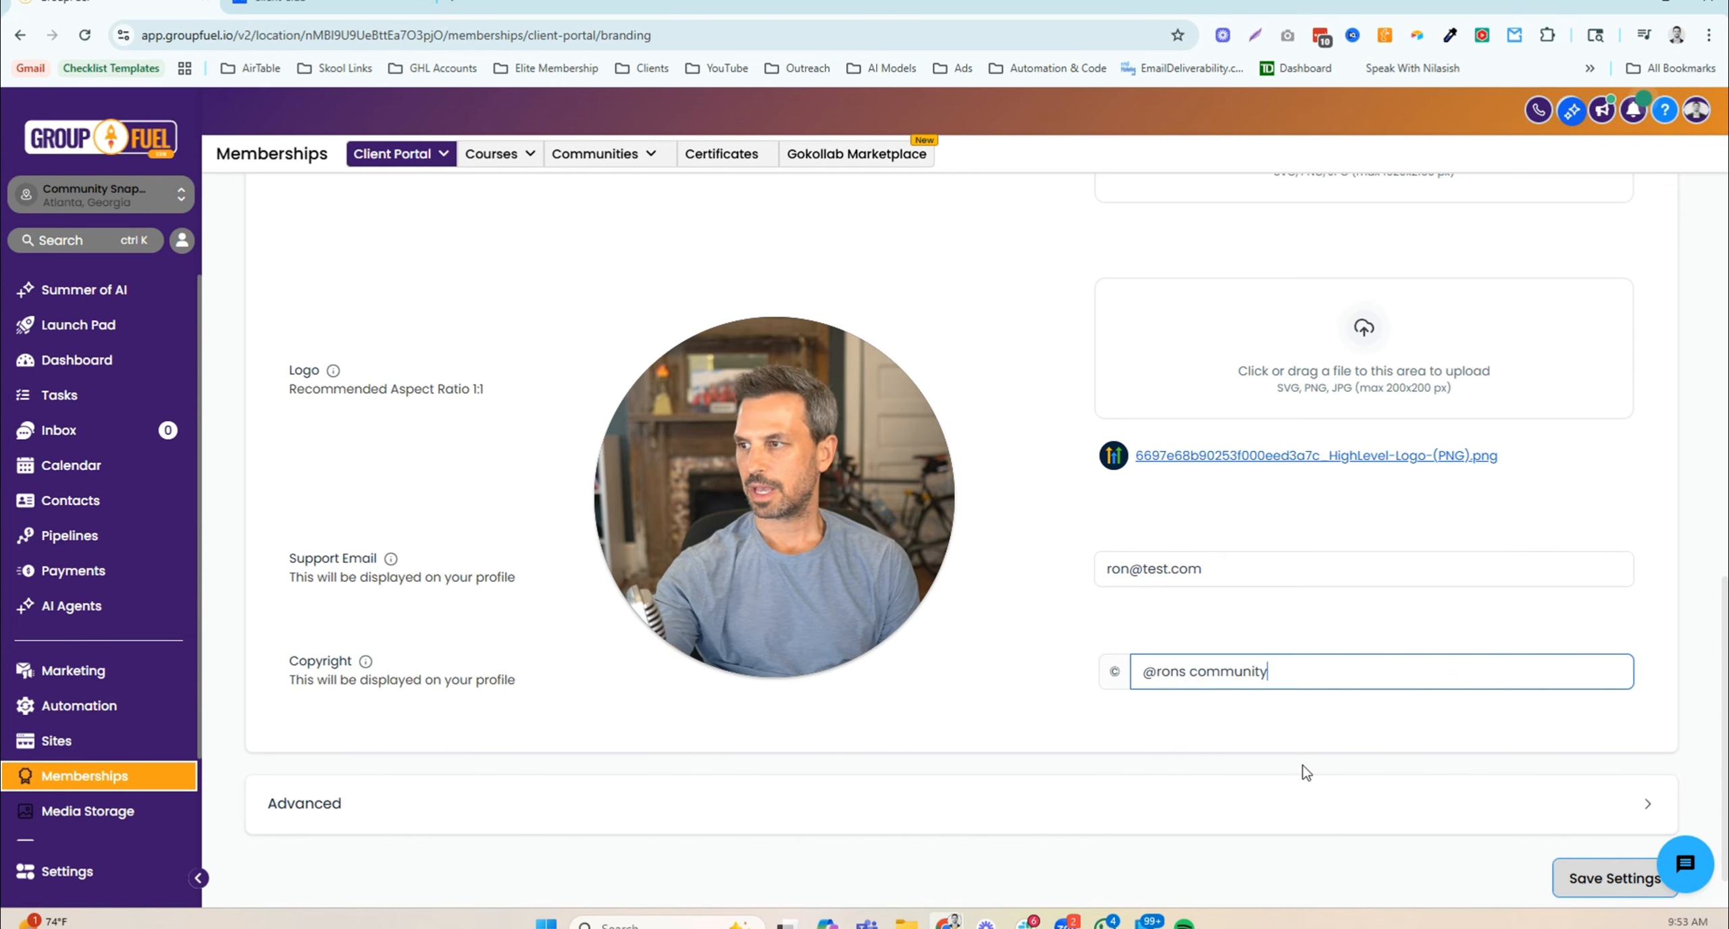
{"action": "scroll", "coordinate": [1307, 773], "scroll_direction": "down", "scroll_amount": 1}
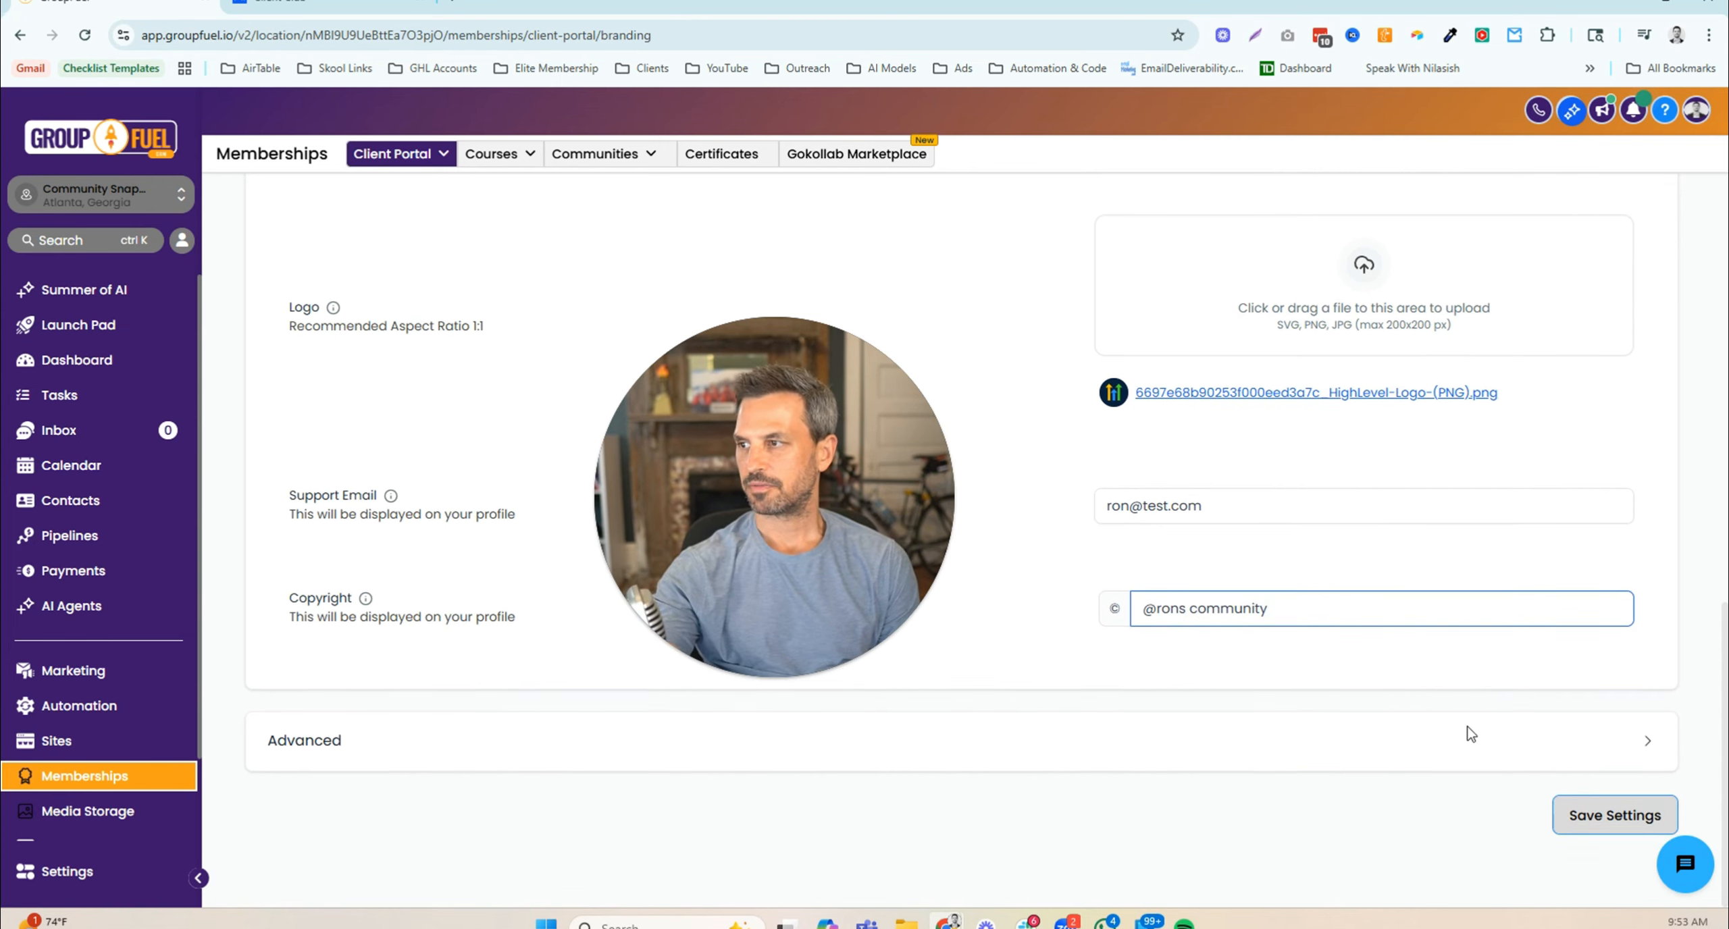
{"action": "left_click", "coordinate": [1486, 753]}
- Review the Advanced Custom JS, Custom CSS and Tracking Code fields, then save the branding settings
{"action": "left_click", "coordinate": [1649, 746]}
{"action": "scroll", "coordinate": [1011, 714], "scroll_direction": "down", "scroll_amount": 6}
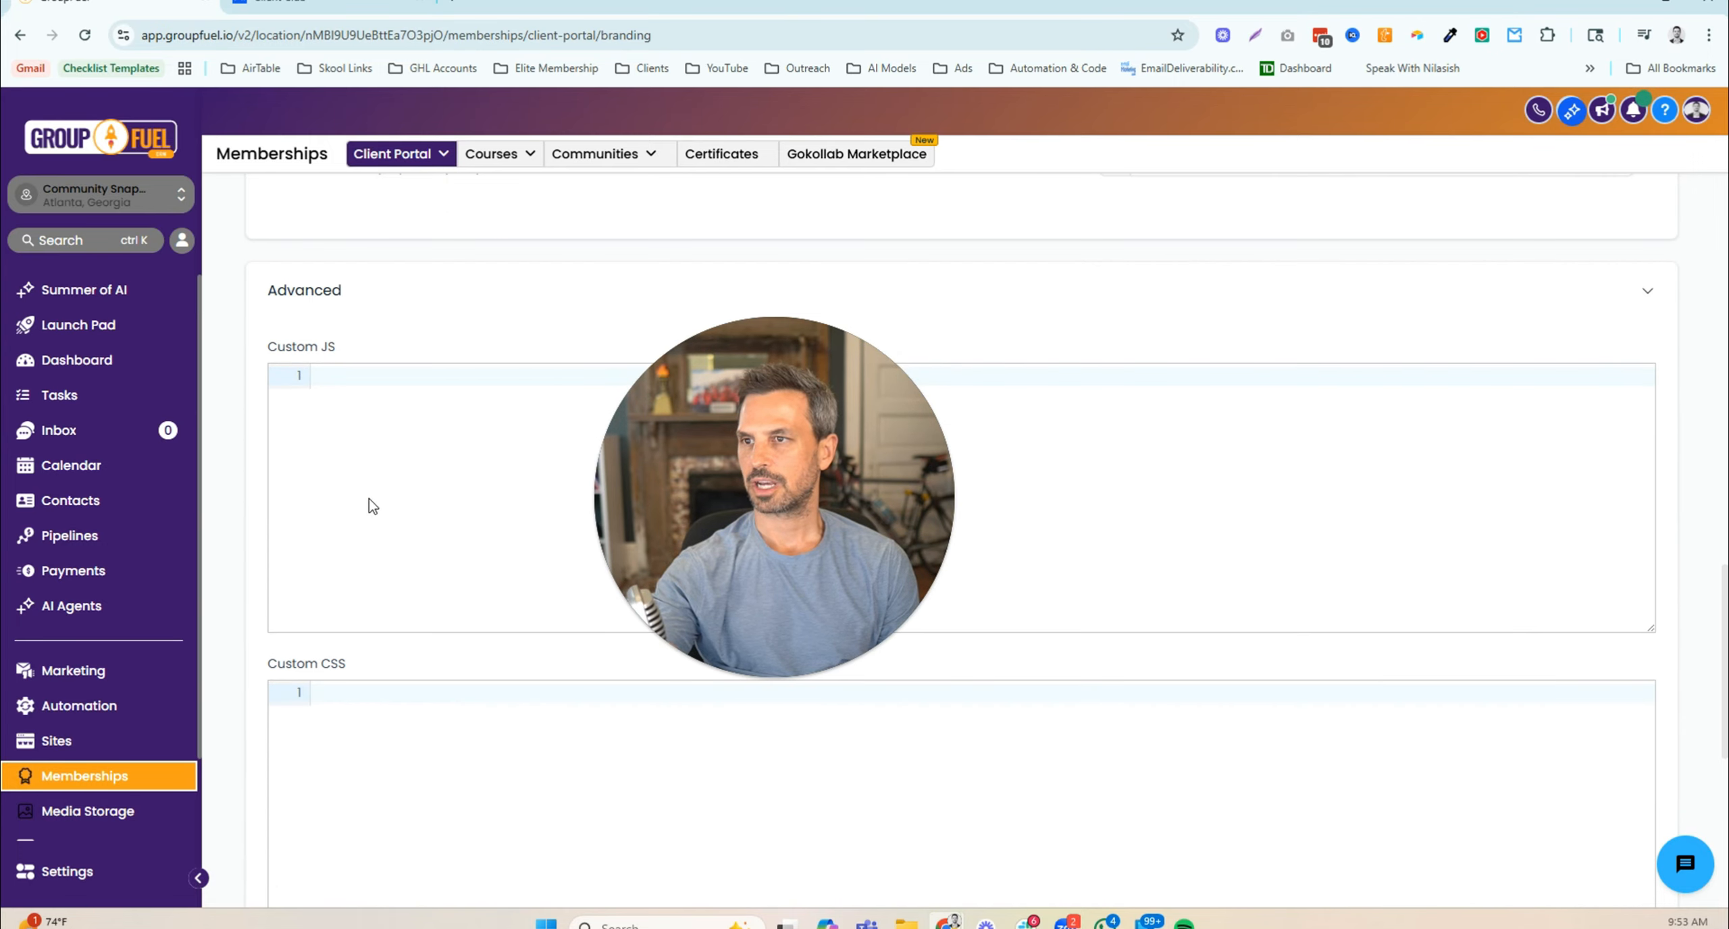
{"action": "scroll", "coordinate": [471, 610], "scroll_direction": "down", "scroll_amount": 5}
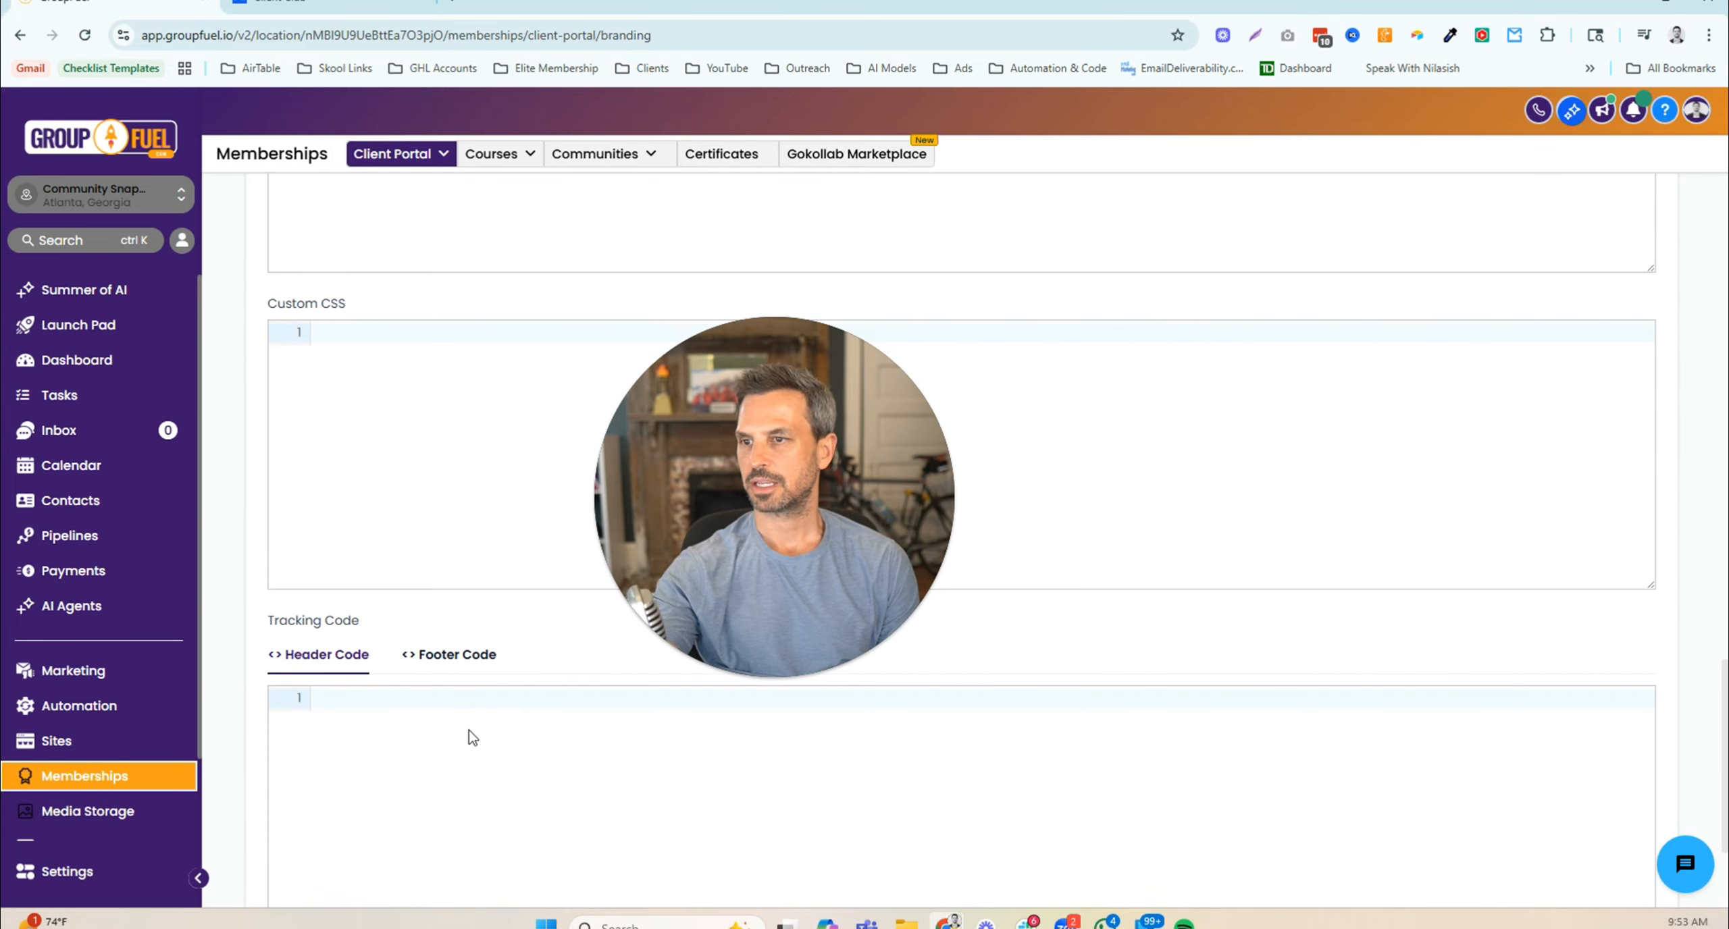
{"action": "scroll", "coordinate": [469, 729], "scroll_direction": "down", "scroll_amount": 3}
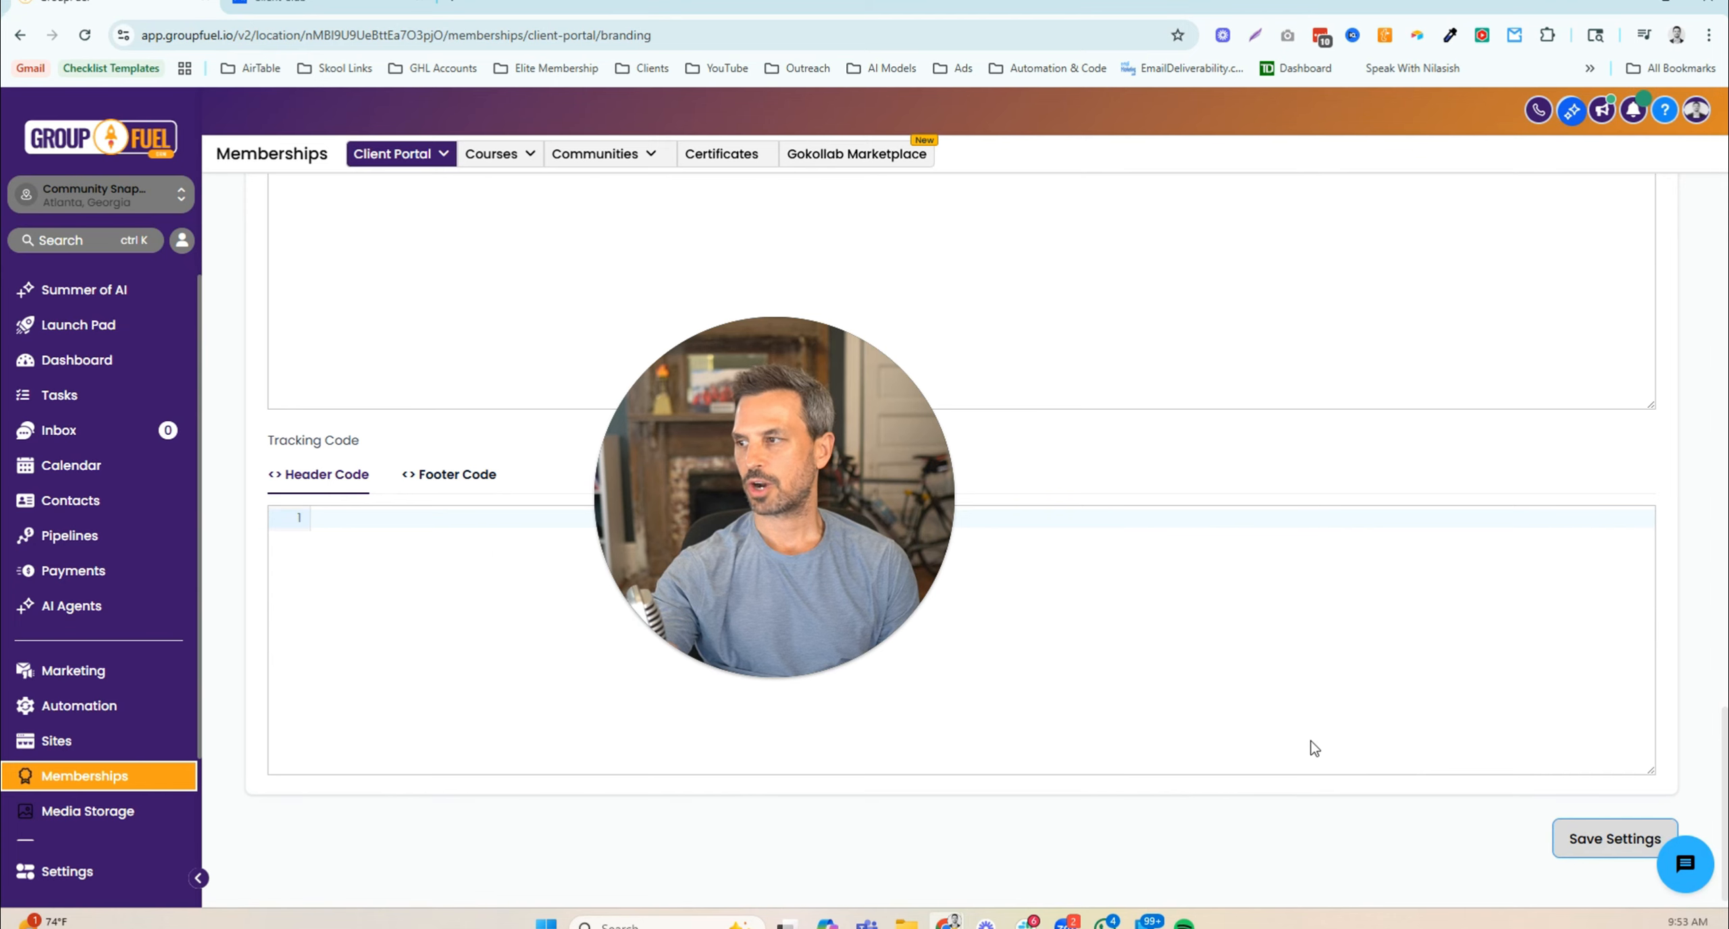
{"action": "scroll", "coordinate": [1345, 747], "scroll_direction": "up", "scroll_amount": 10}
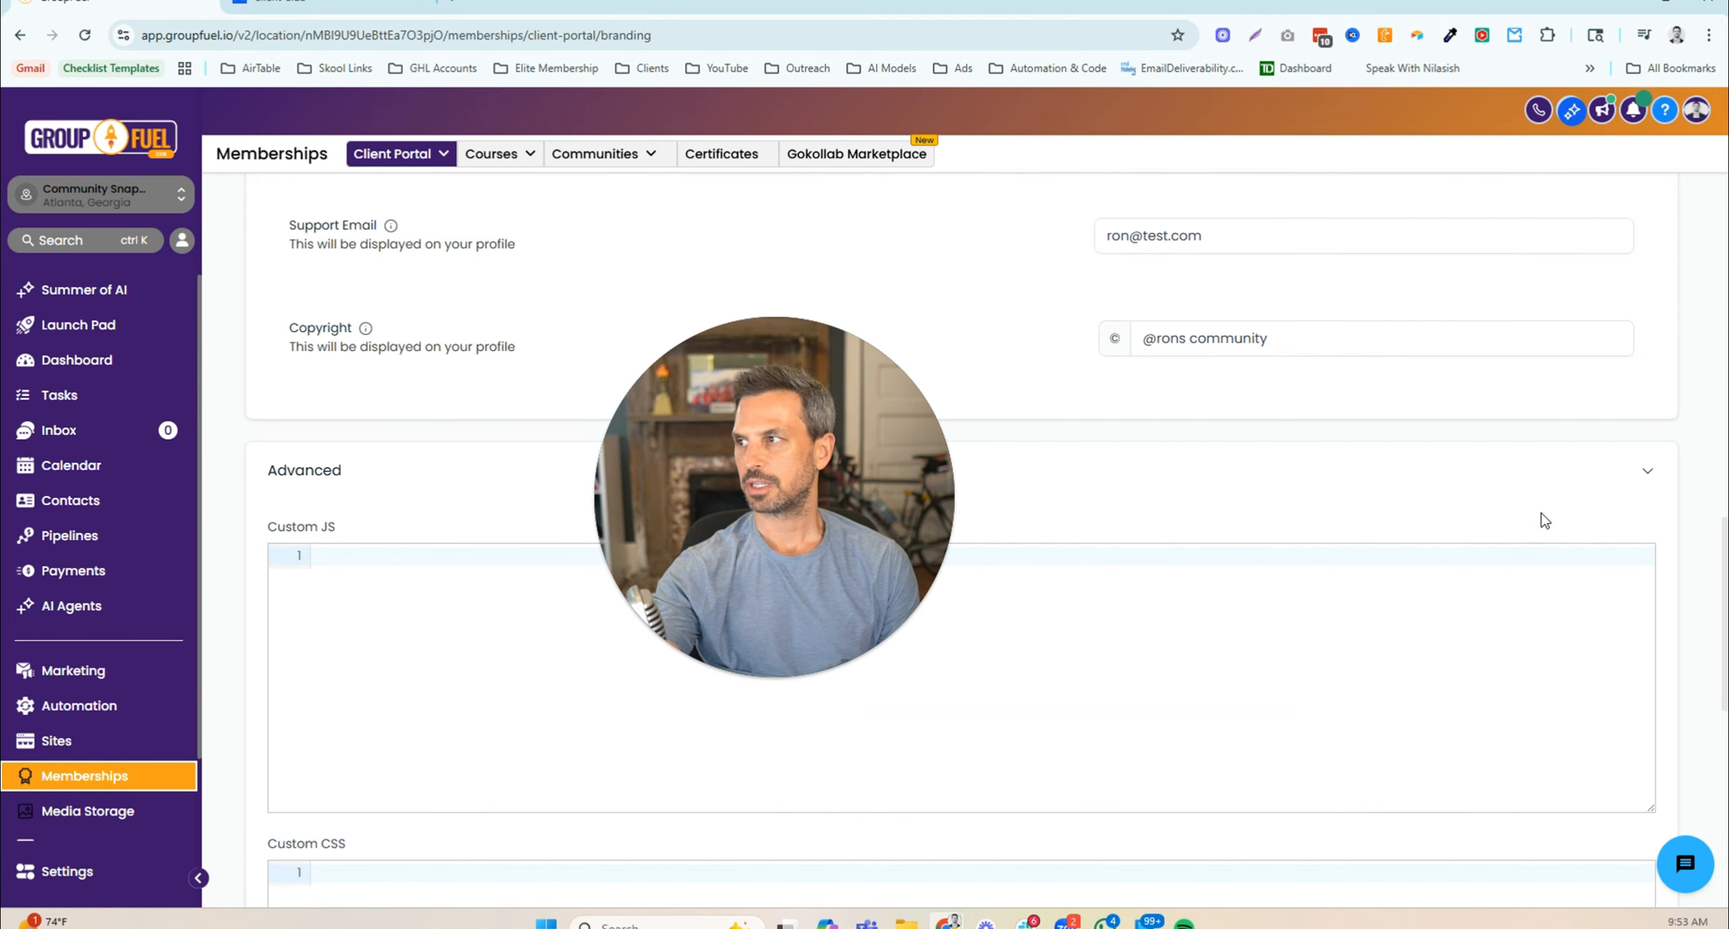
{"action": "left_click", "coordinate": [1644, 475]}
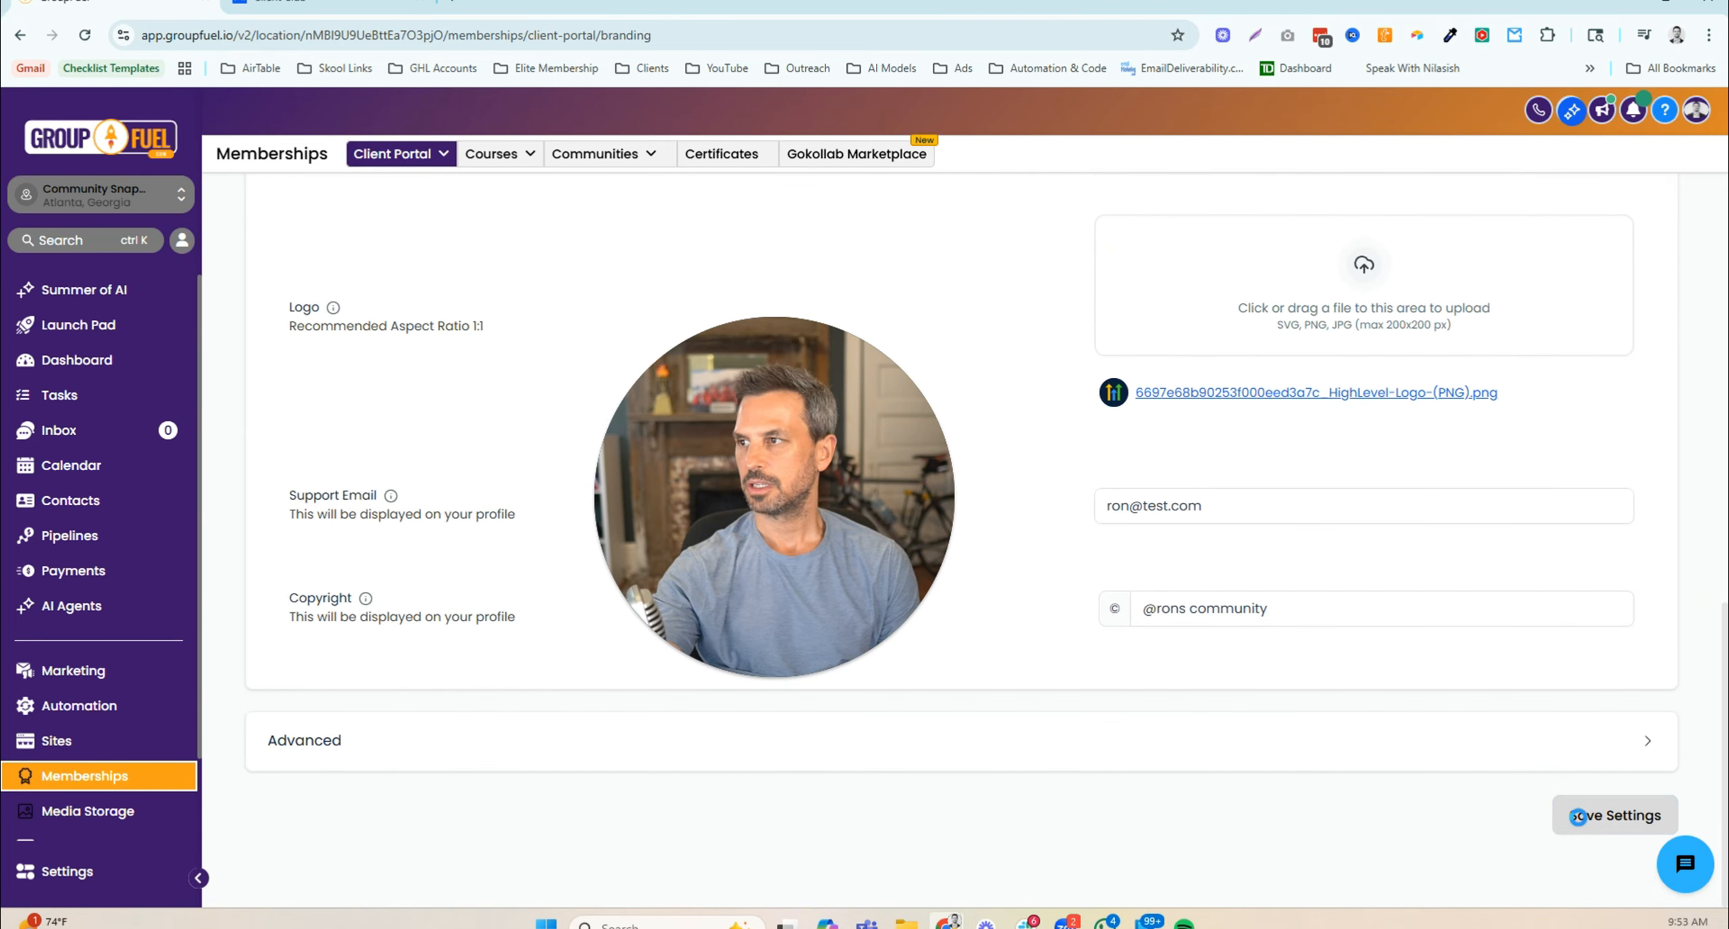
{"action": "left_click", "coordinate": [1577, 817]}
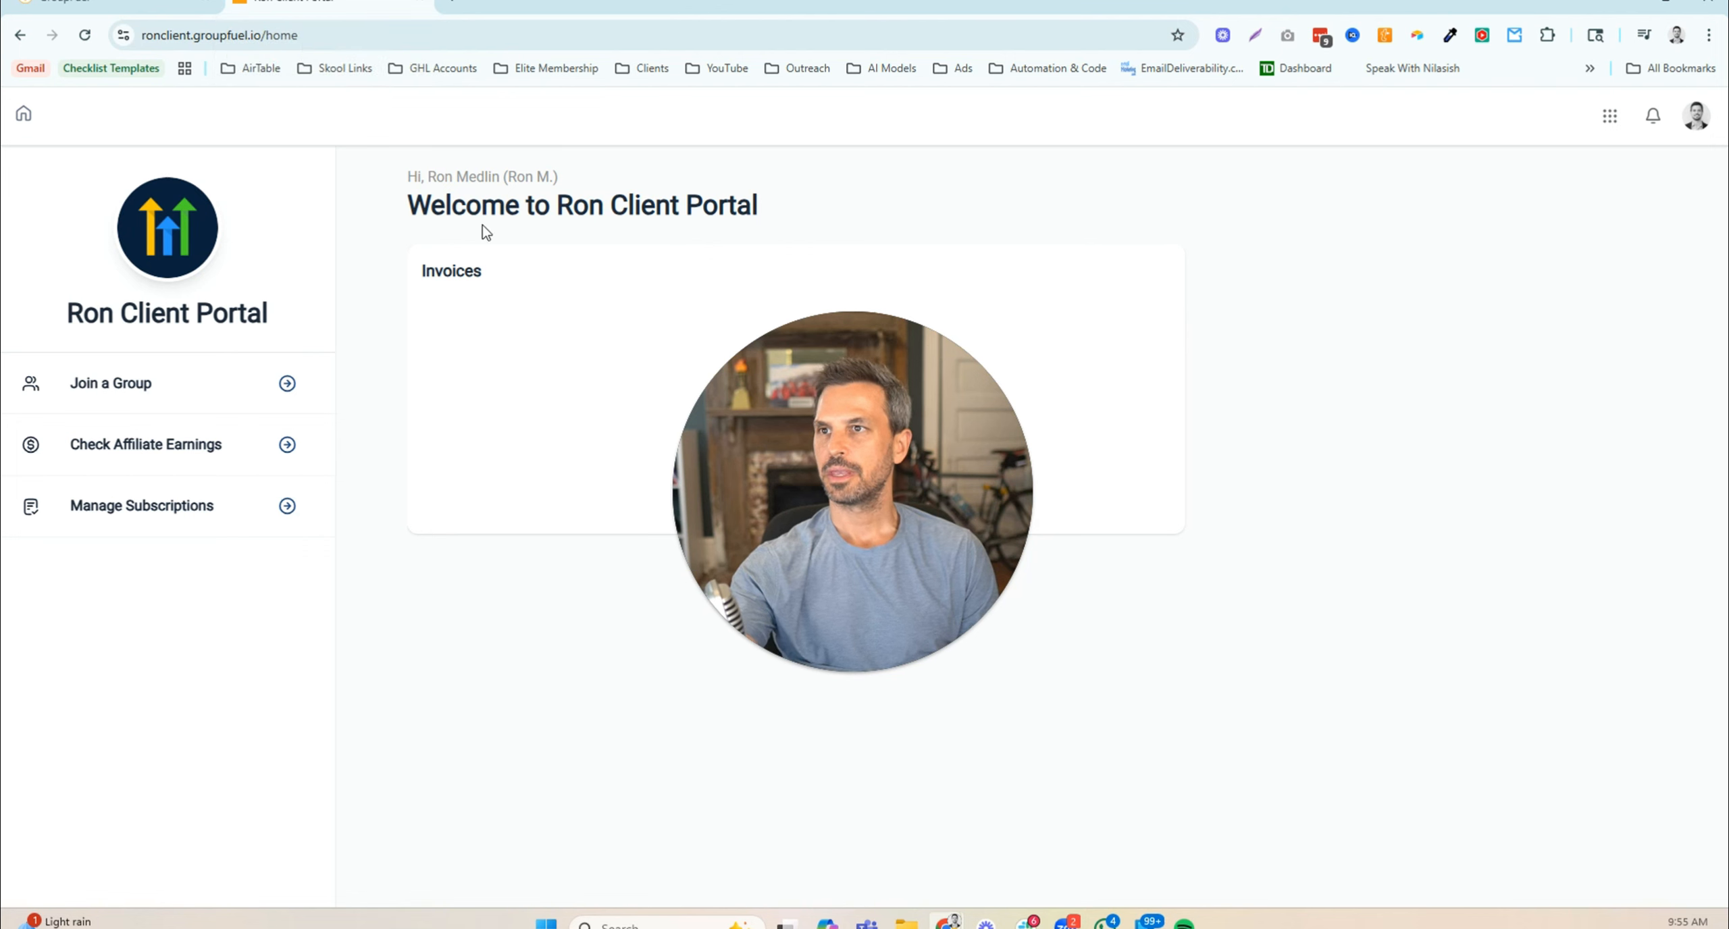
- Compare the Incognito portal login page's red-green colours, logo and copyright with the GroupFuel Branding settings, twice
{"action": "mouse_move", "coordinate": [945, 922]}
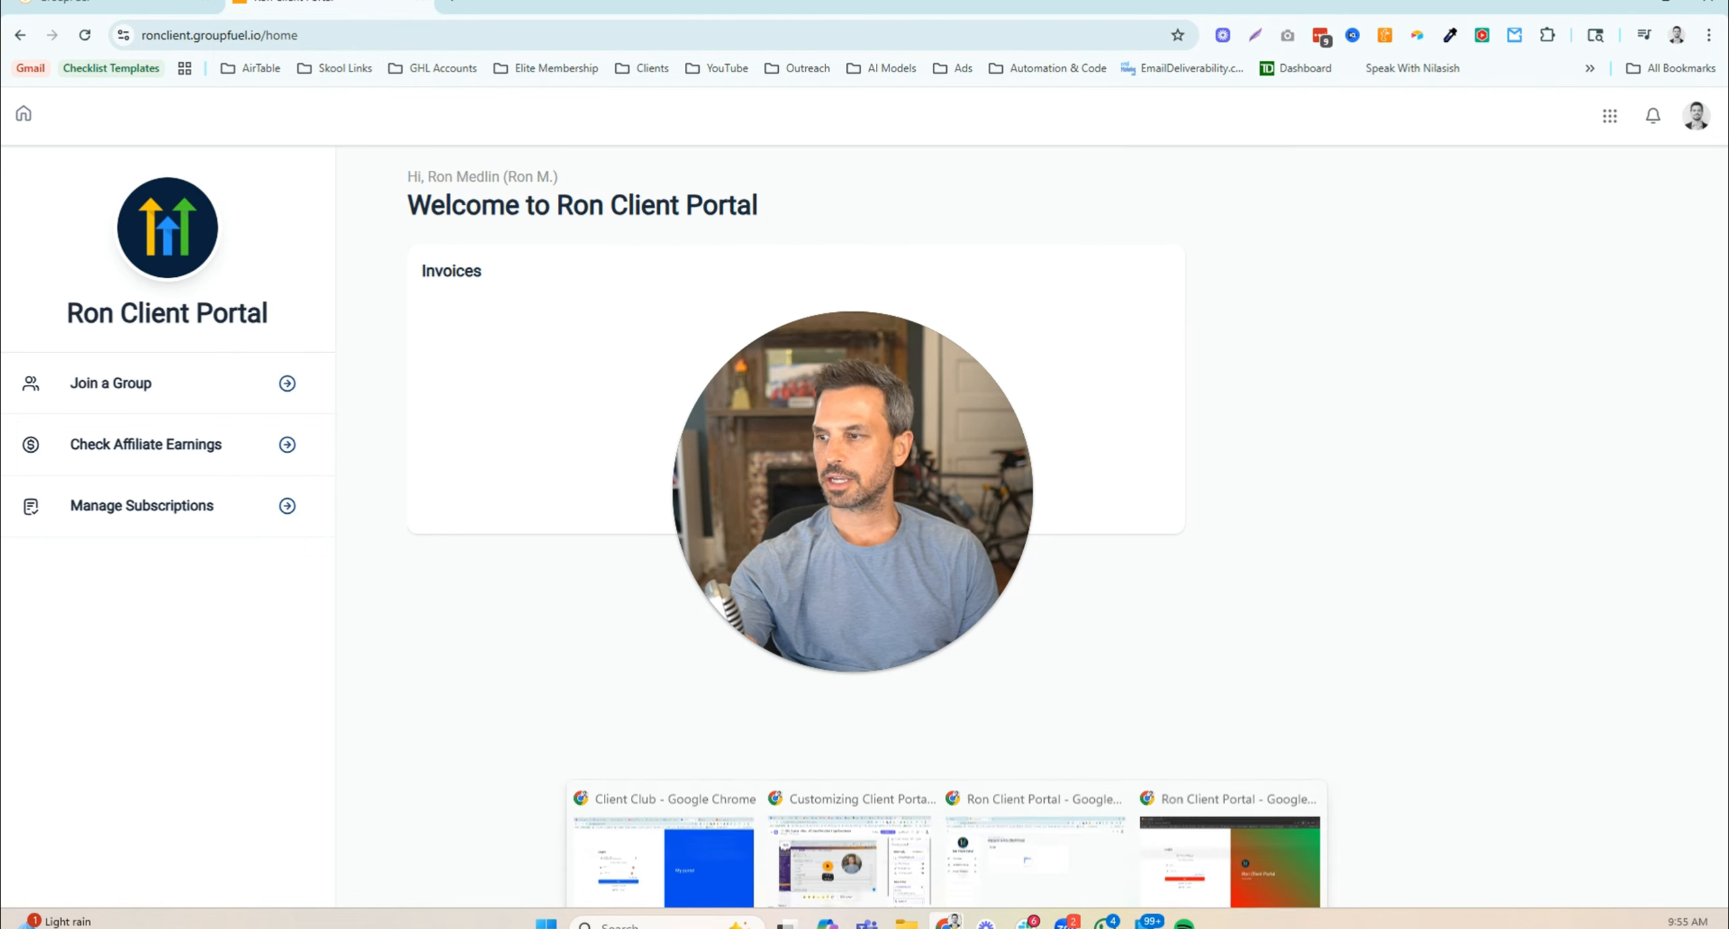
{"action": "left_click", "coordinate": [1210, 851]}
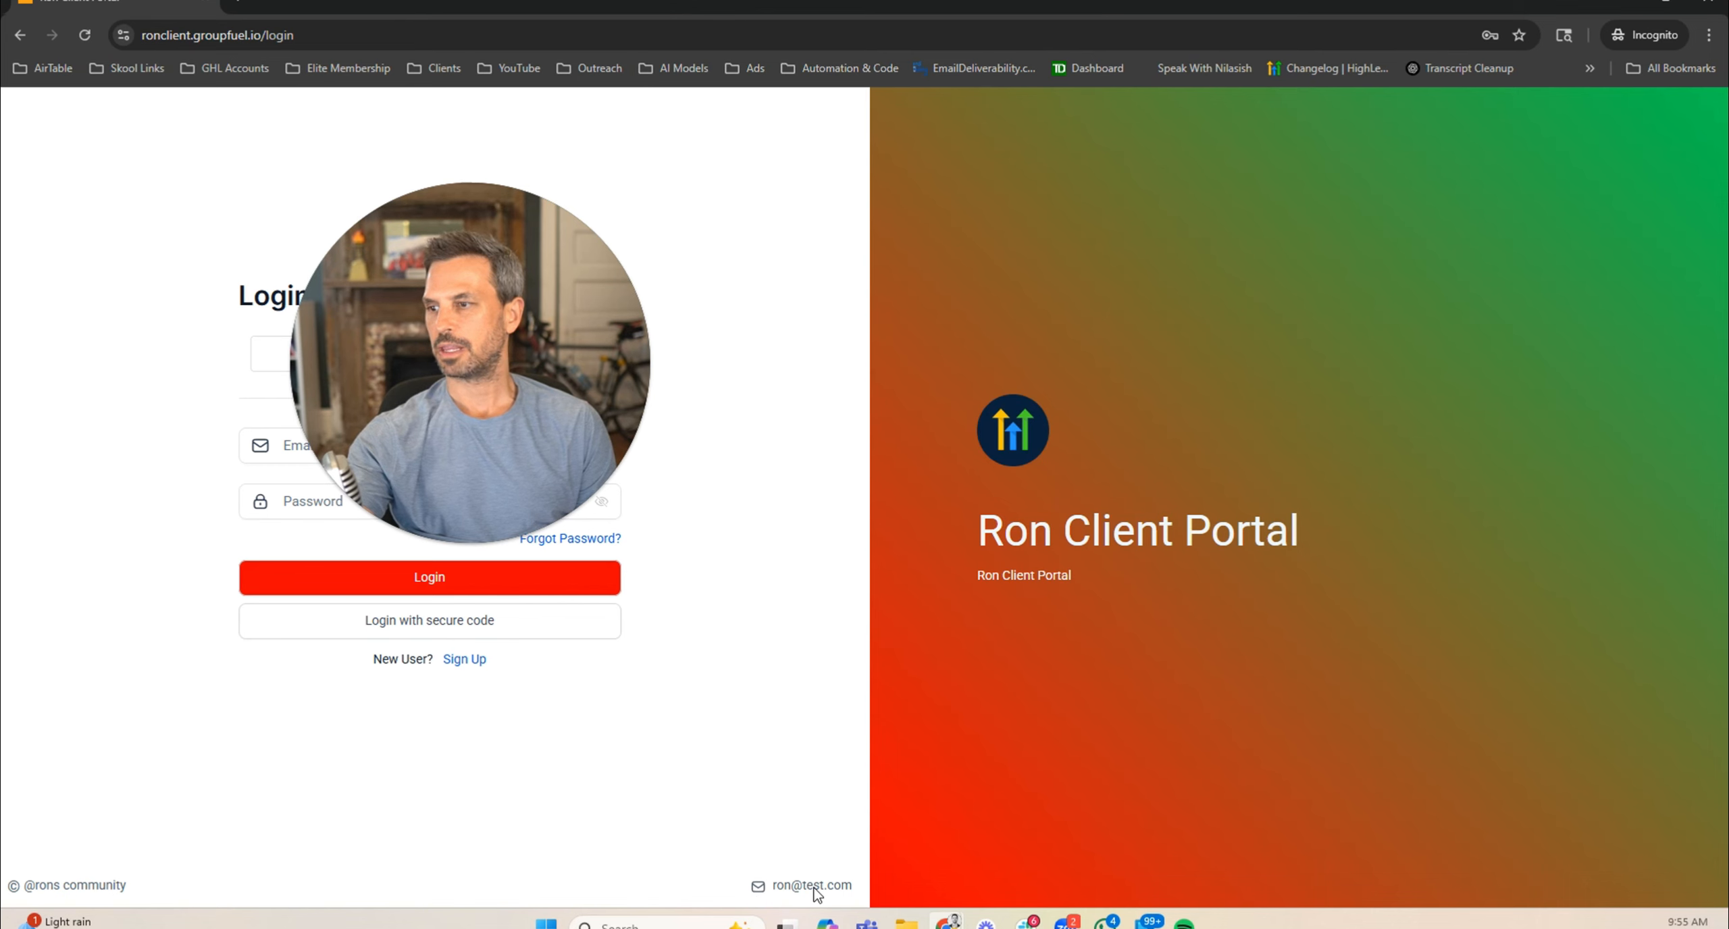
{"action": "mouse_move", "coordinate": [947, 922]}
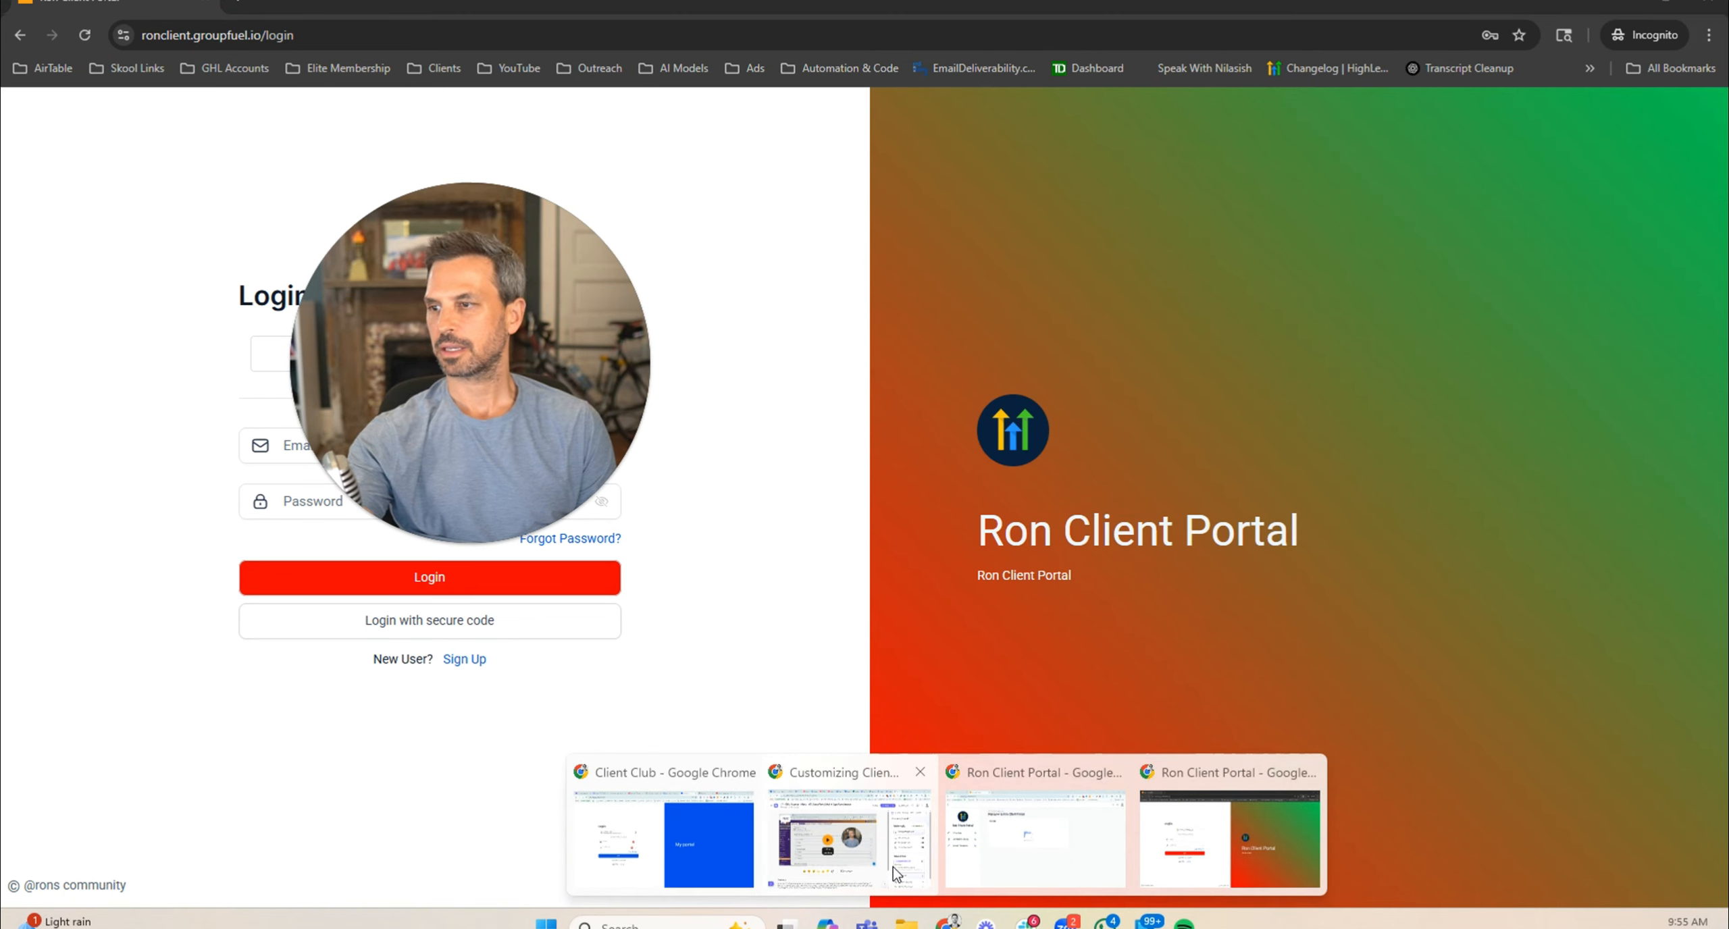
{"action": "left_click", "coordinate": [998, 850]}
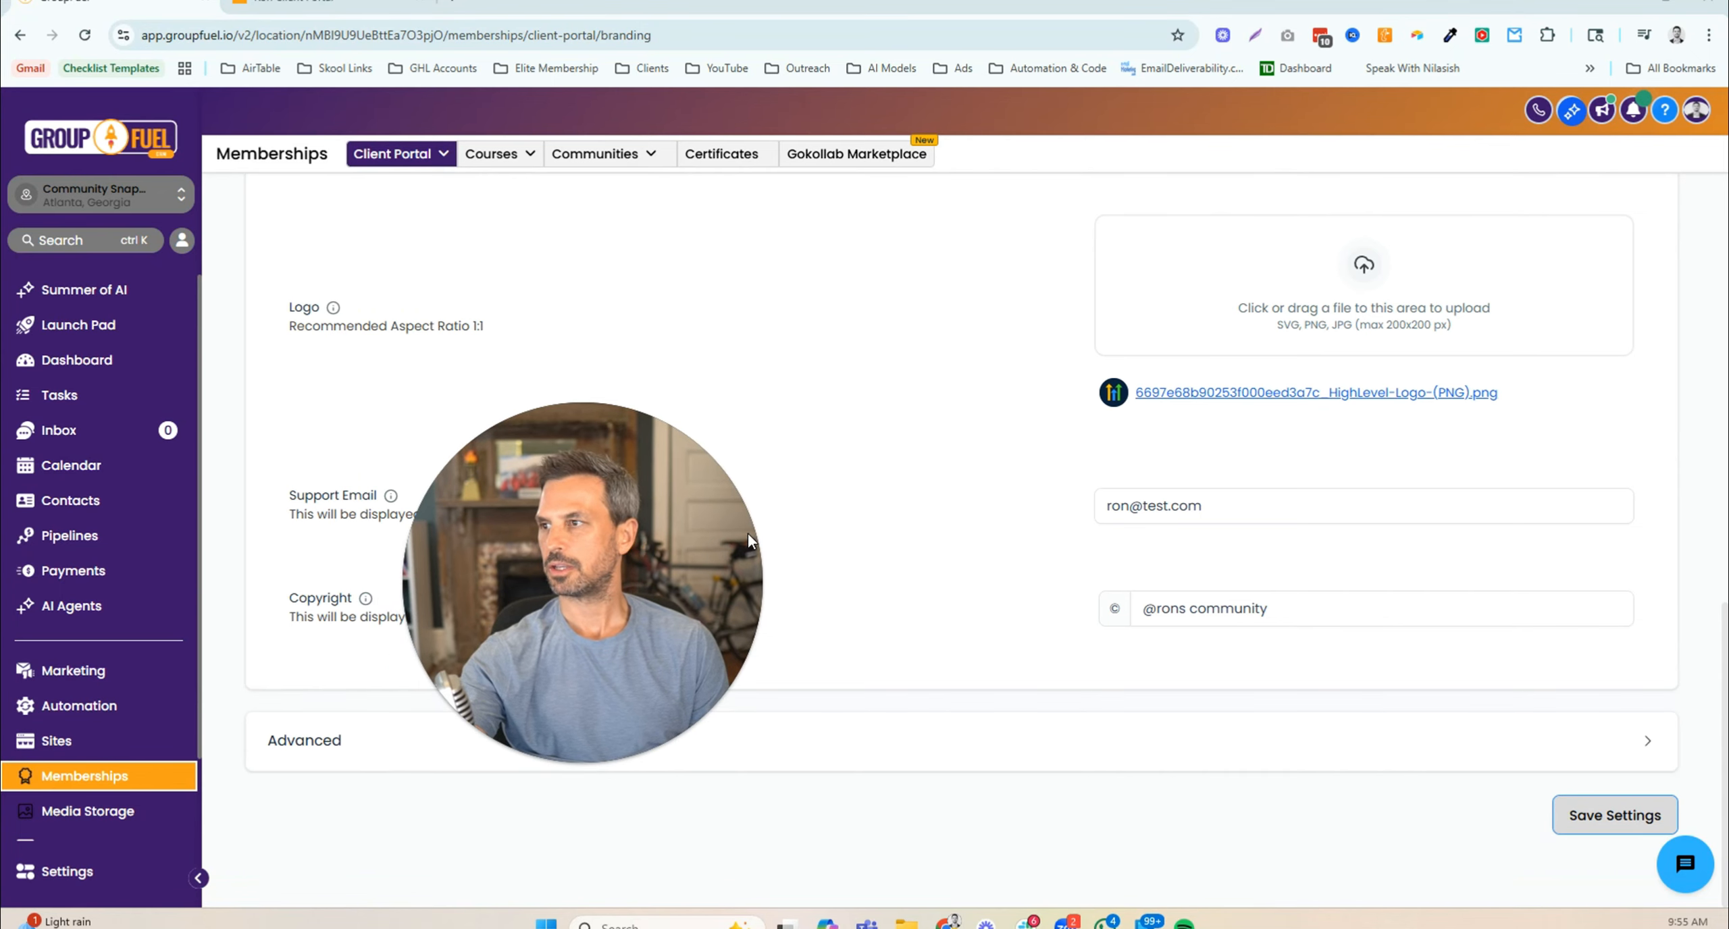
{"action": "scroll", "coordinate": [1027, 578], "scroll_direction": "up", "scroll_amount": 8}
{"action": "scroll", "coordinate": [1029, 579], "scroll_direction": "up", "scroll_amount": 2}
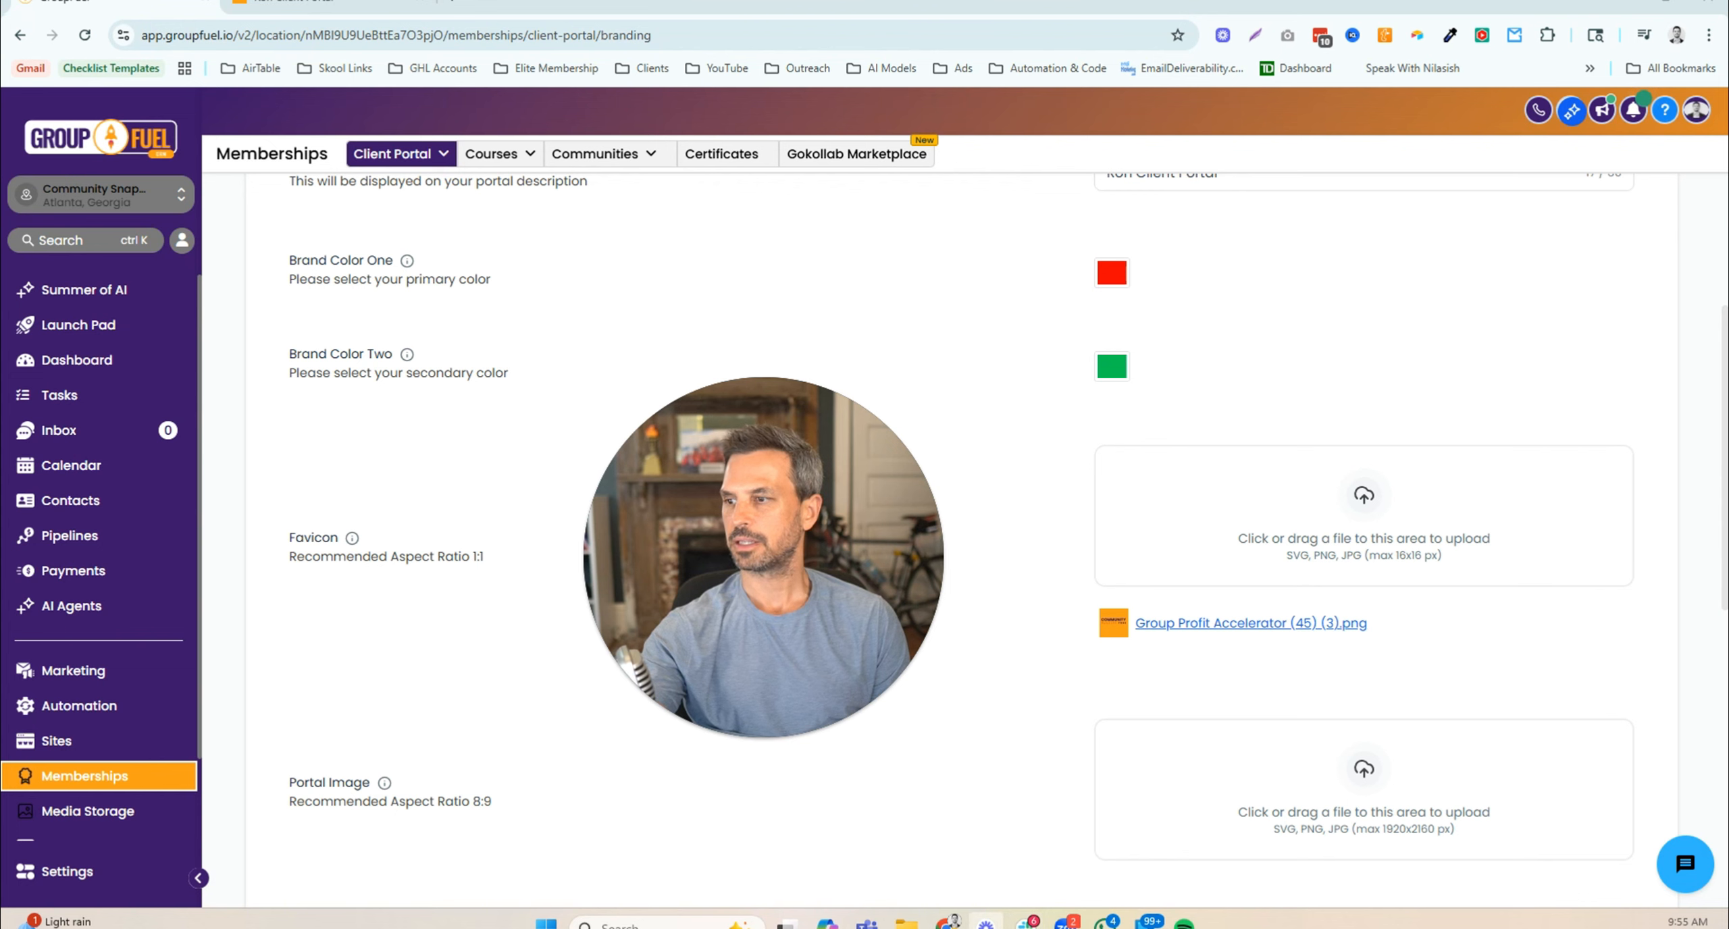
{"action": "mouse_move", "coordinate": [947, 922]}
{"action": "left_click", "coordinate": [1171, 883]}
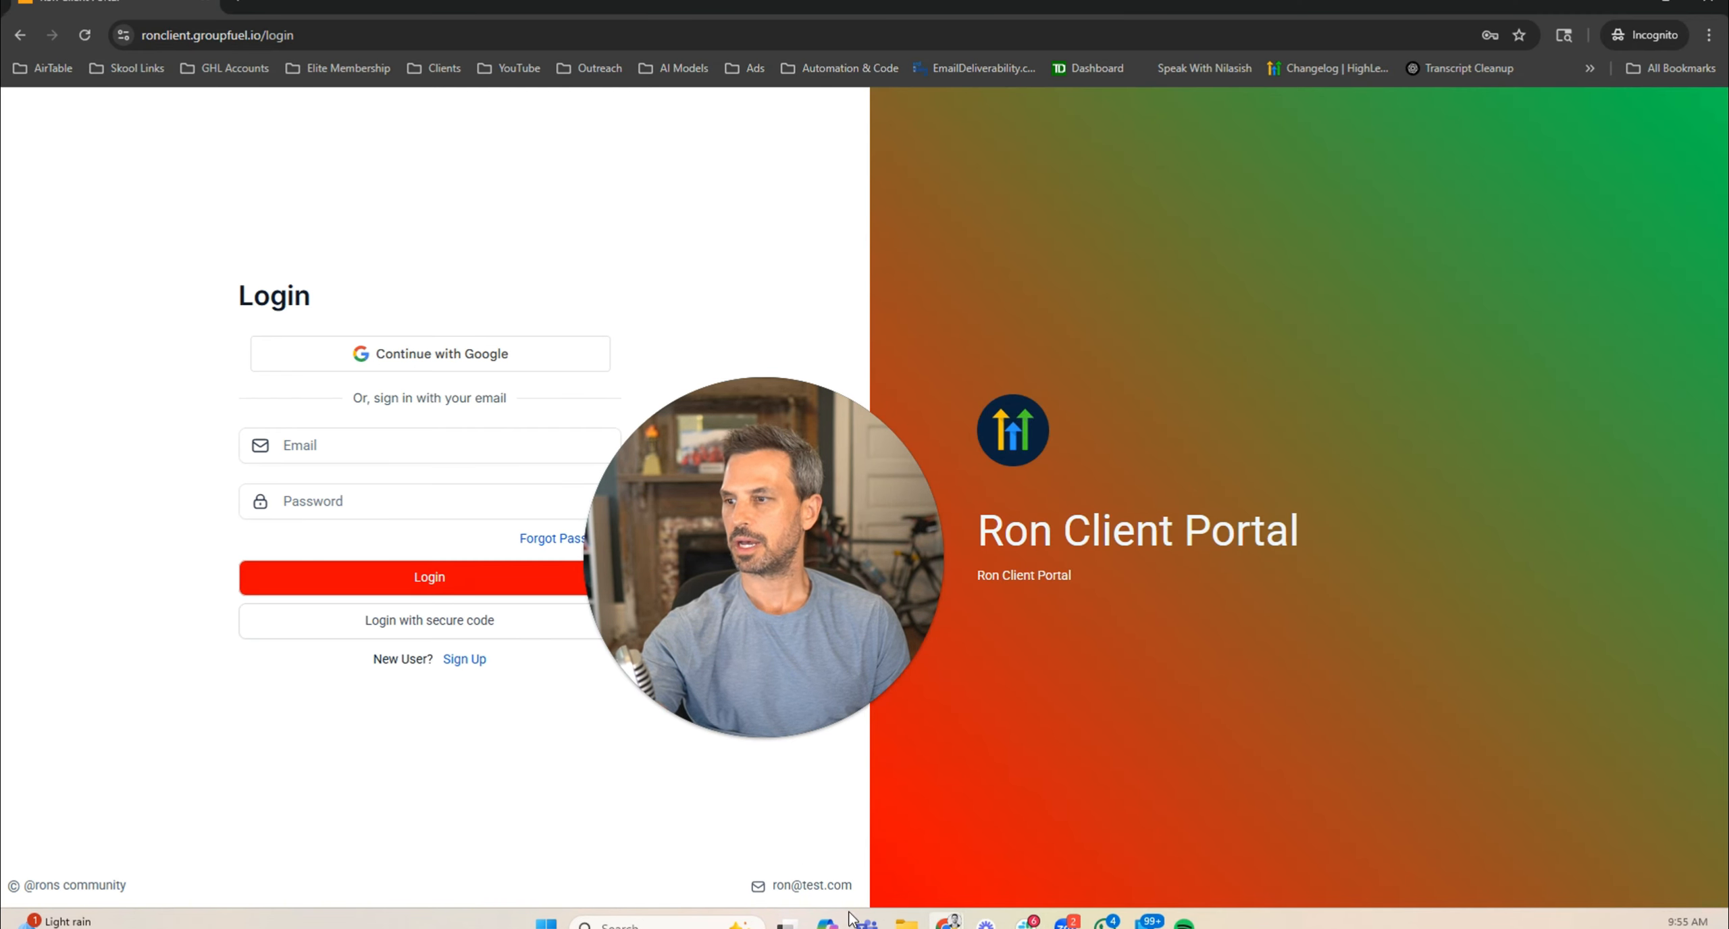
{"action": "mouse_move", "coordinate": [948, 922]}
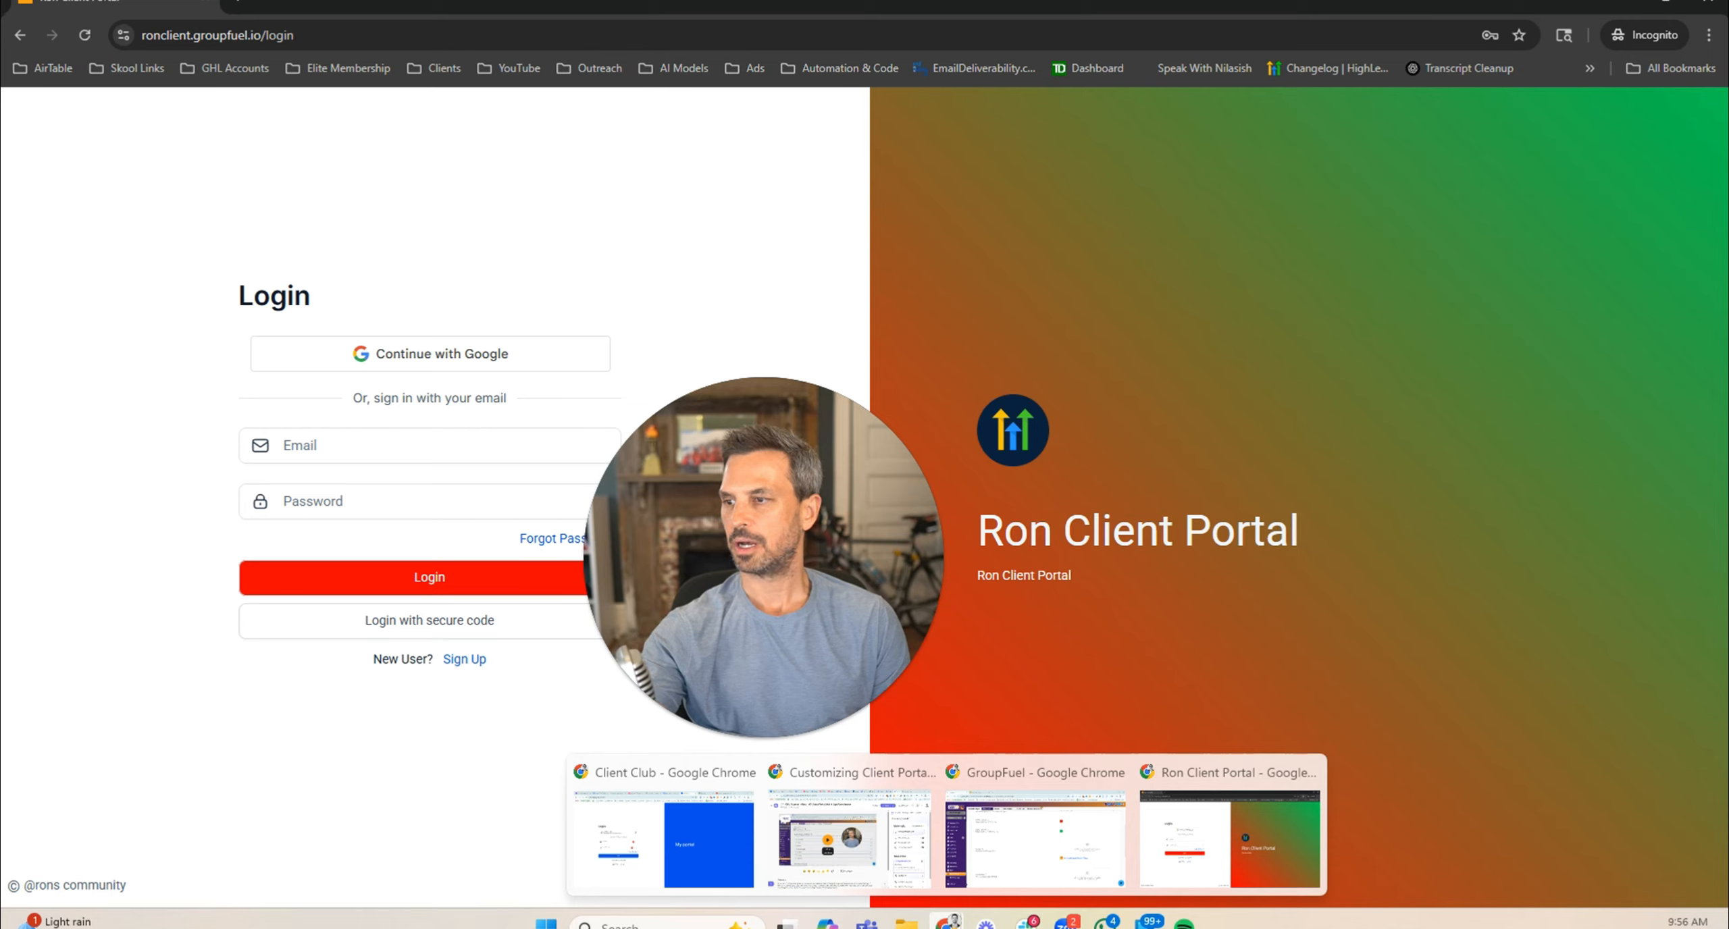
{"action": "left_click", "coordinate": [1001, 872]}
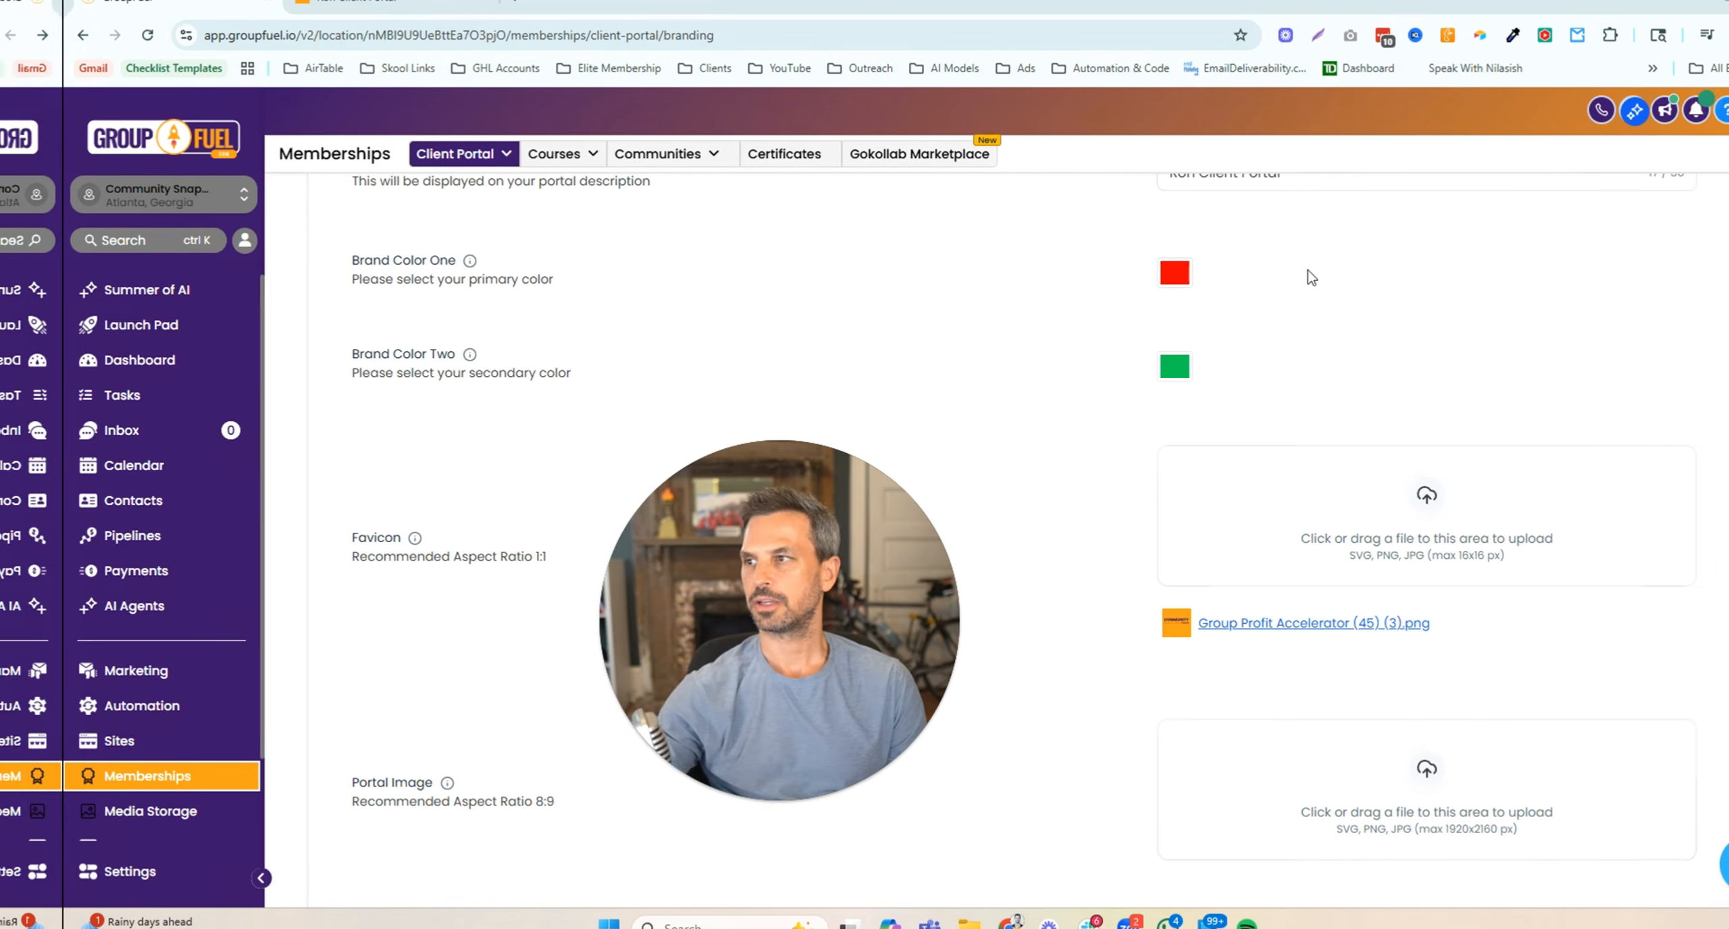
- Check the client portal home page, then go from Branding back to the client portal settings
{"action": "scroll", "coordinate": [1081, 439], "scroll_direction": "down", "scroll_amount": 3}
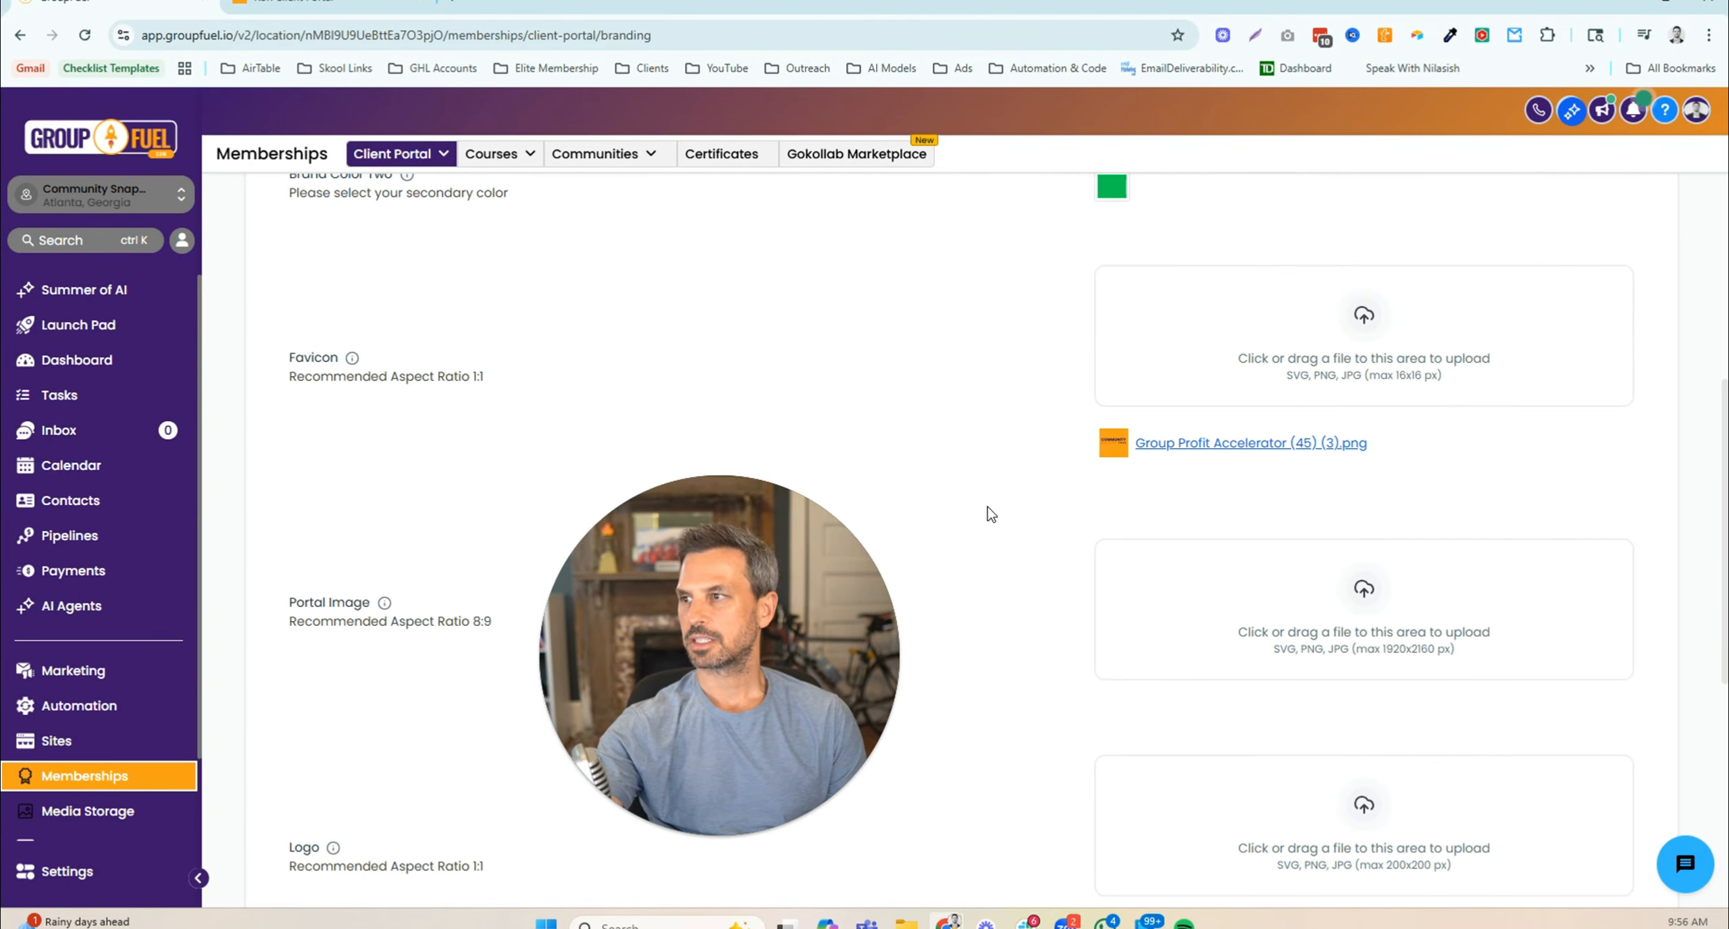
{"action": "scroll", "coordinate": [988, 533], "scroll_direction": "up", "scroll_amount": 8}
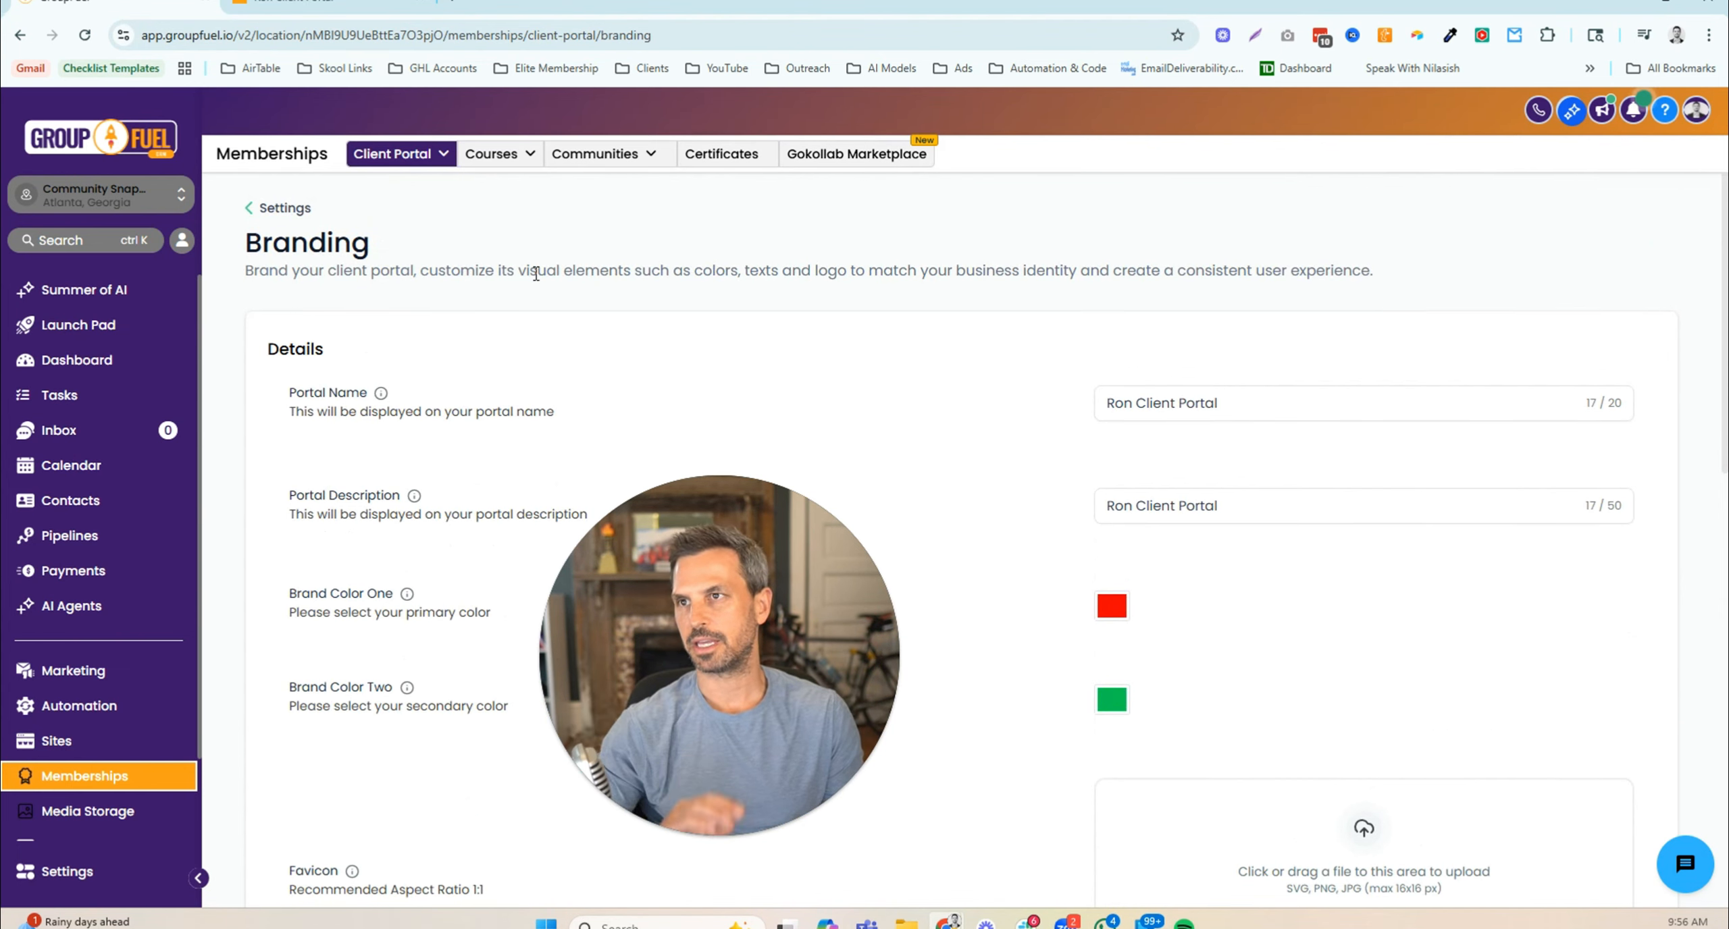
{"action": "left_click", "coordinate": [333, 6]}
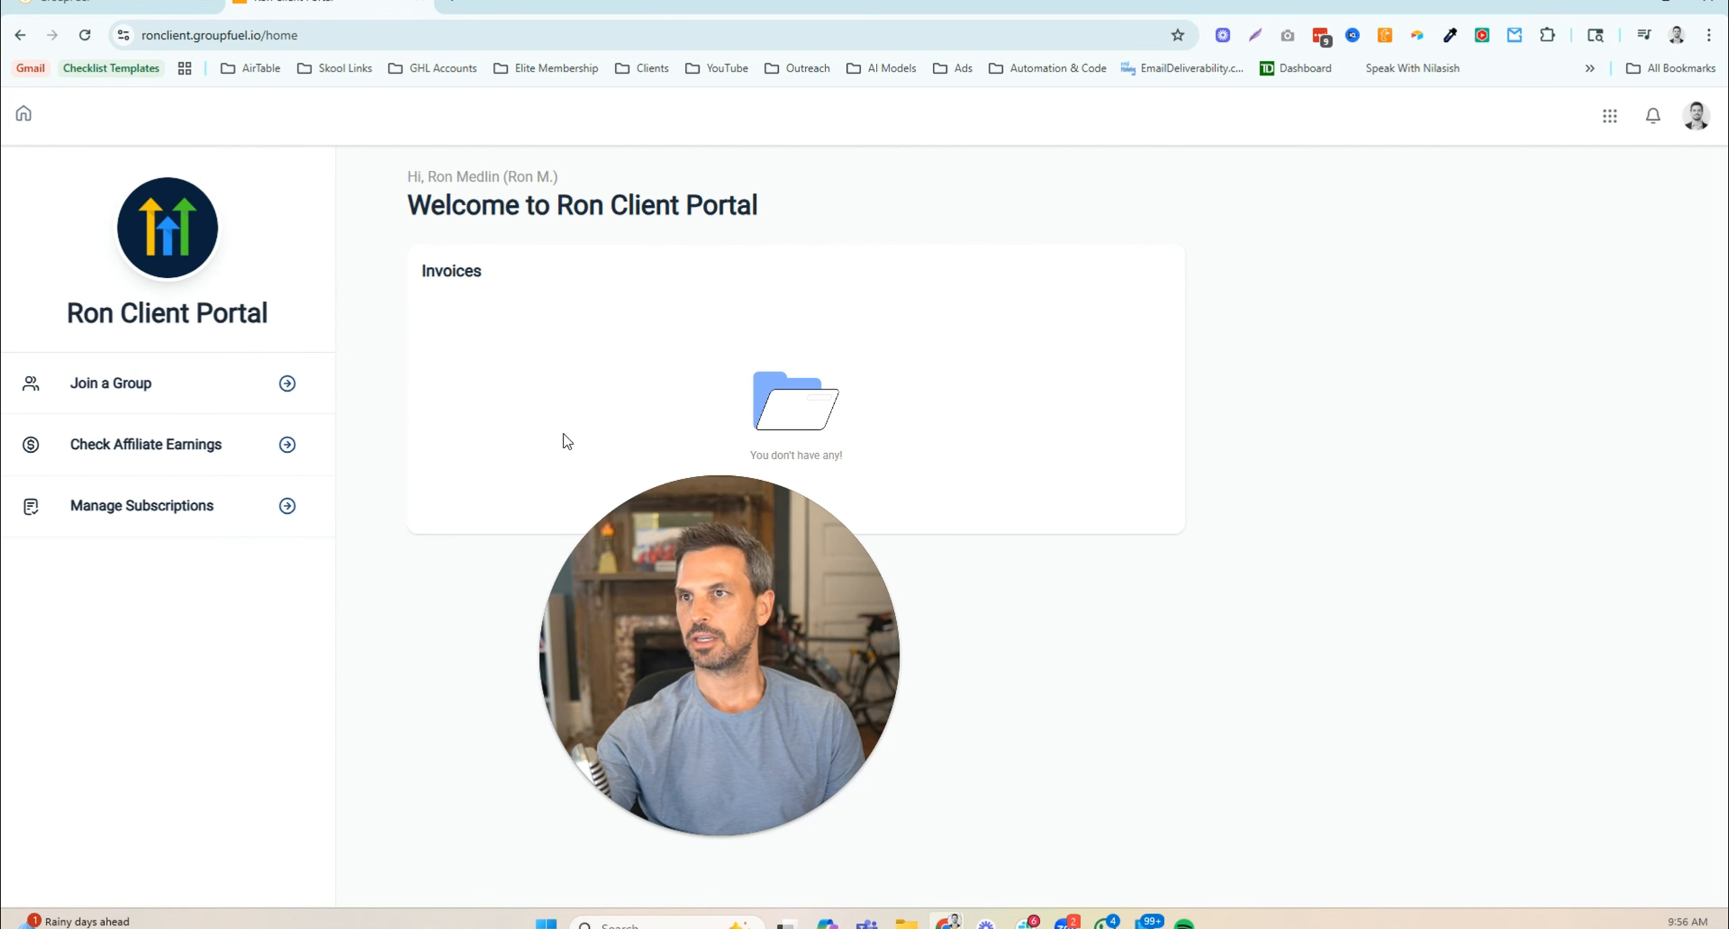
{"action": "left_click", "coordinate": [162, 12]}
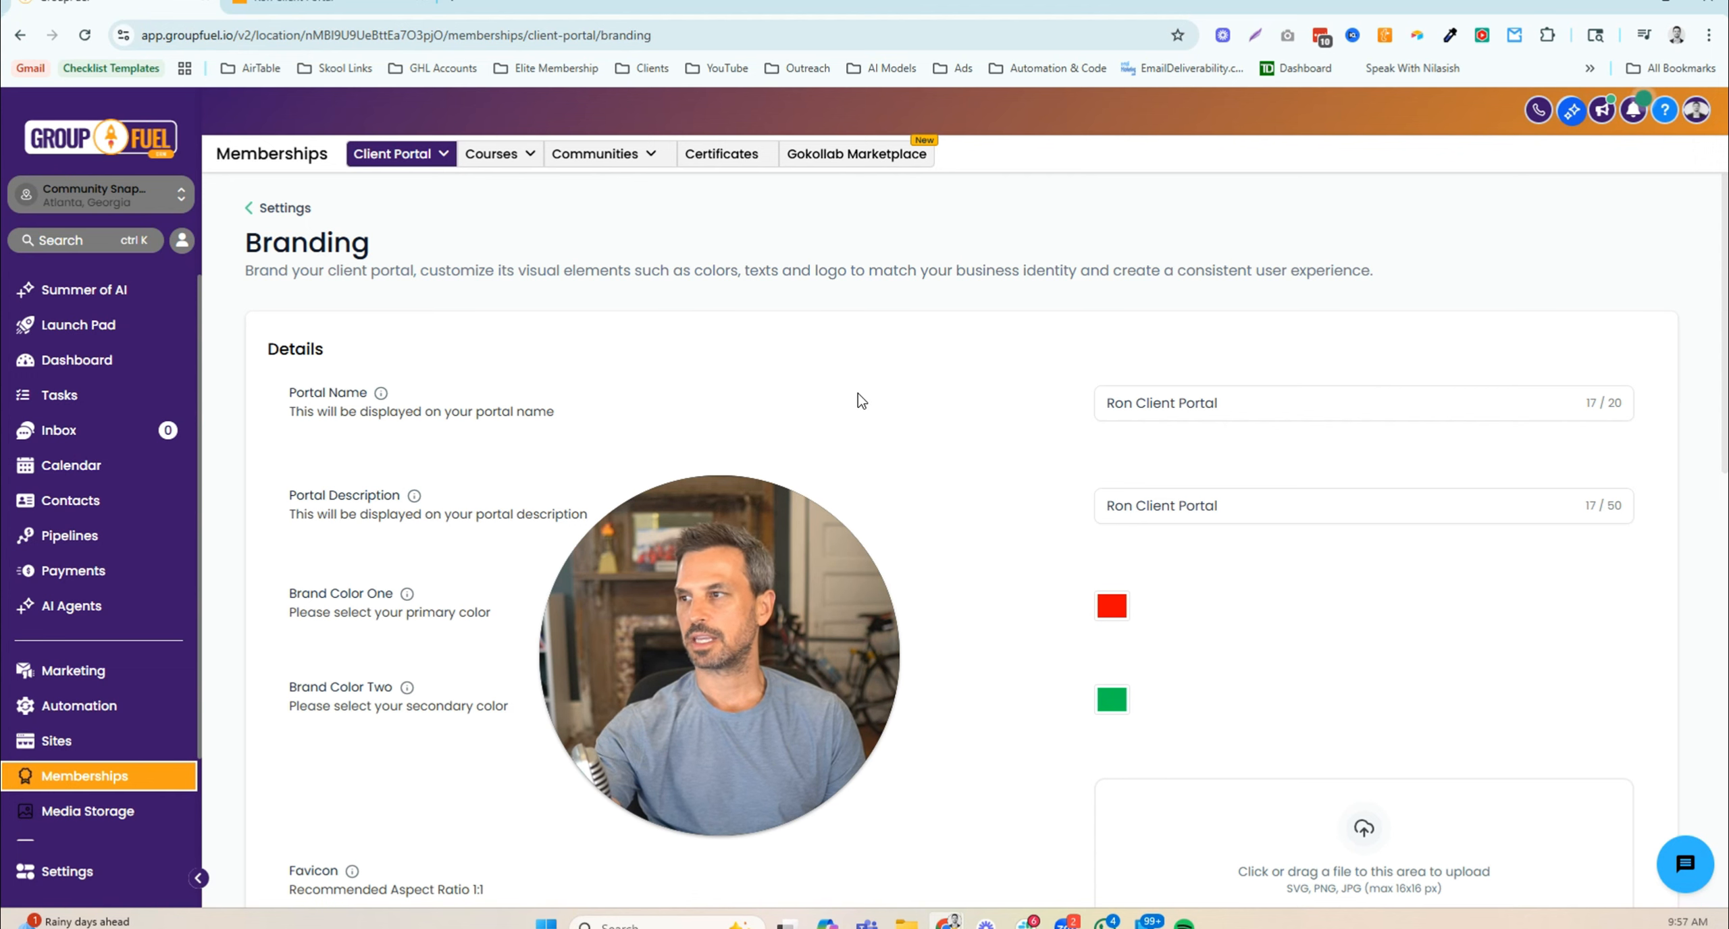
{"action": "left_click", "coordinate": [284, 208]}
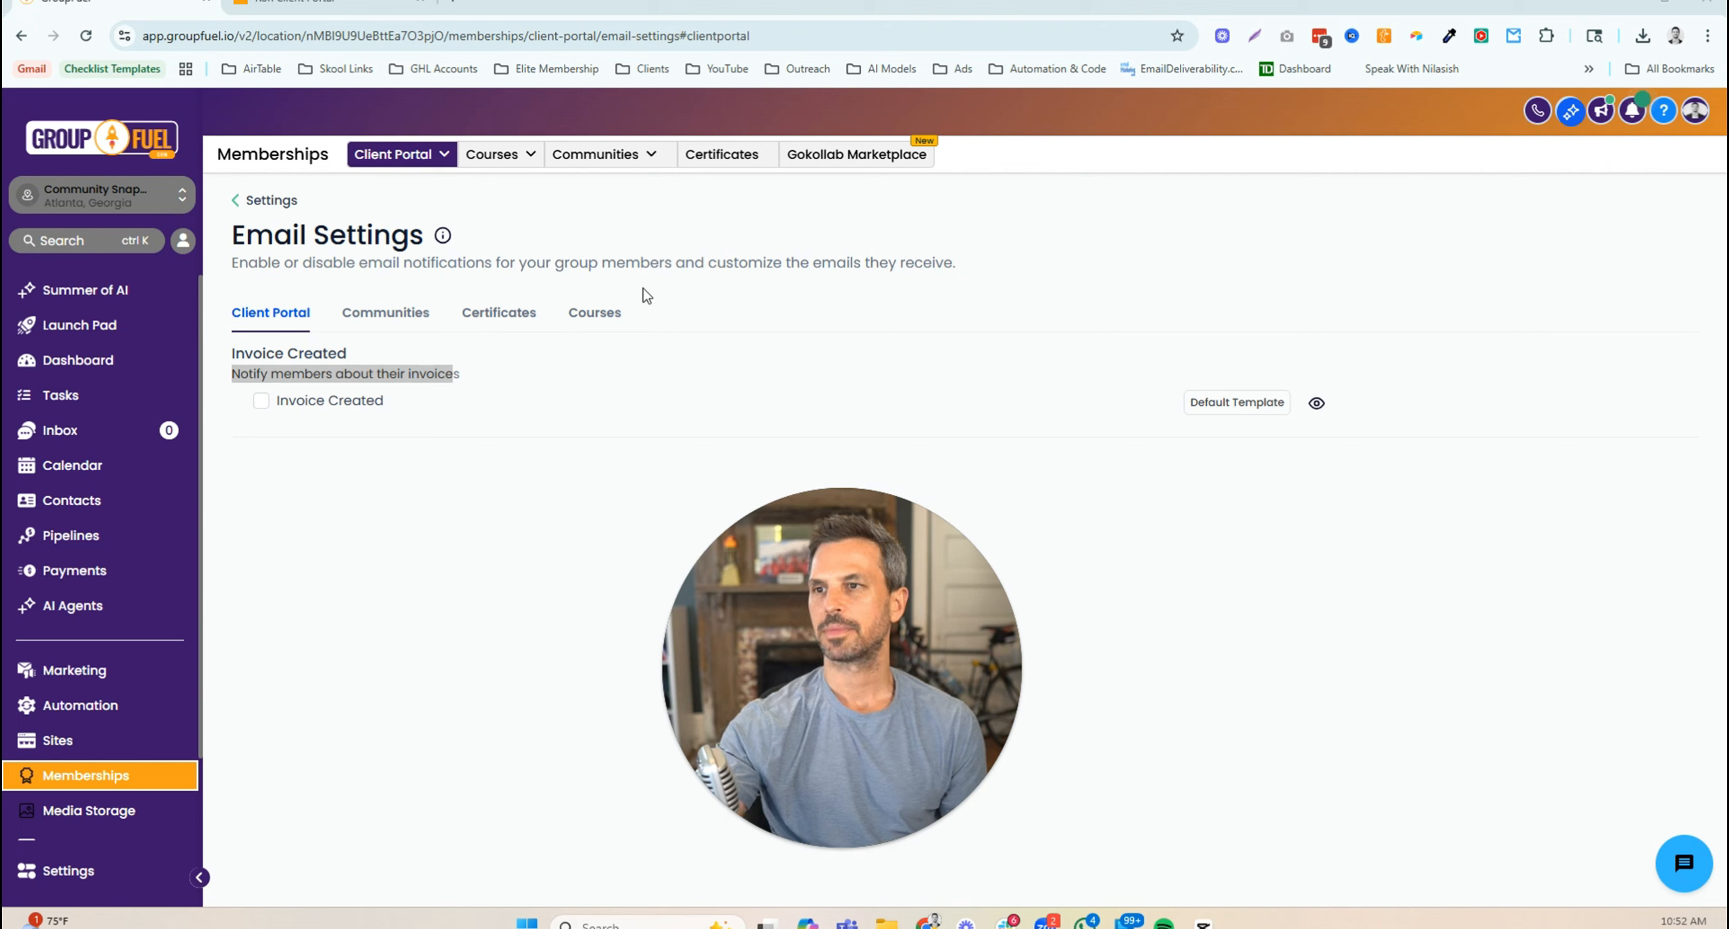
- Glance at the Communities notifications, then return to the Client Portal email notifications
{"action": "left_click", "coordinate": [296, 323]}
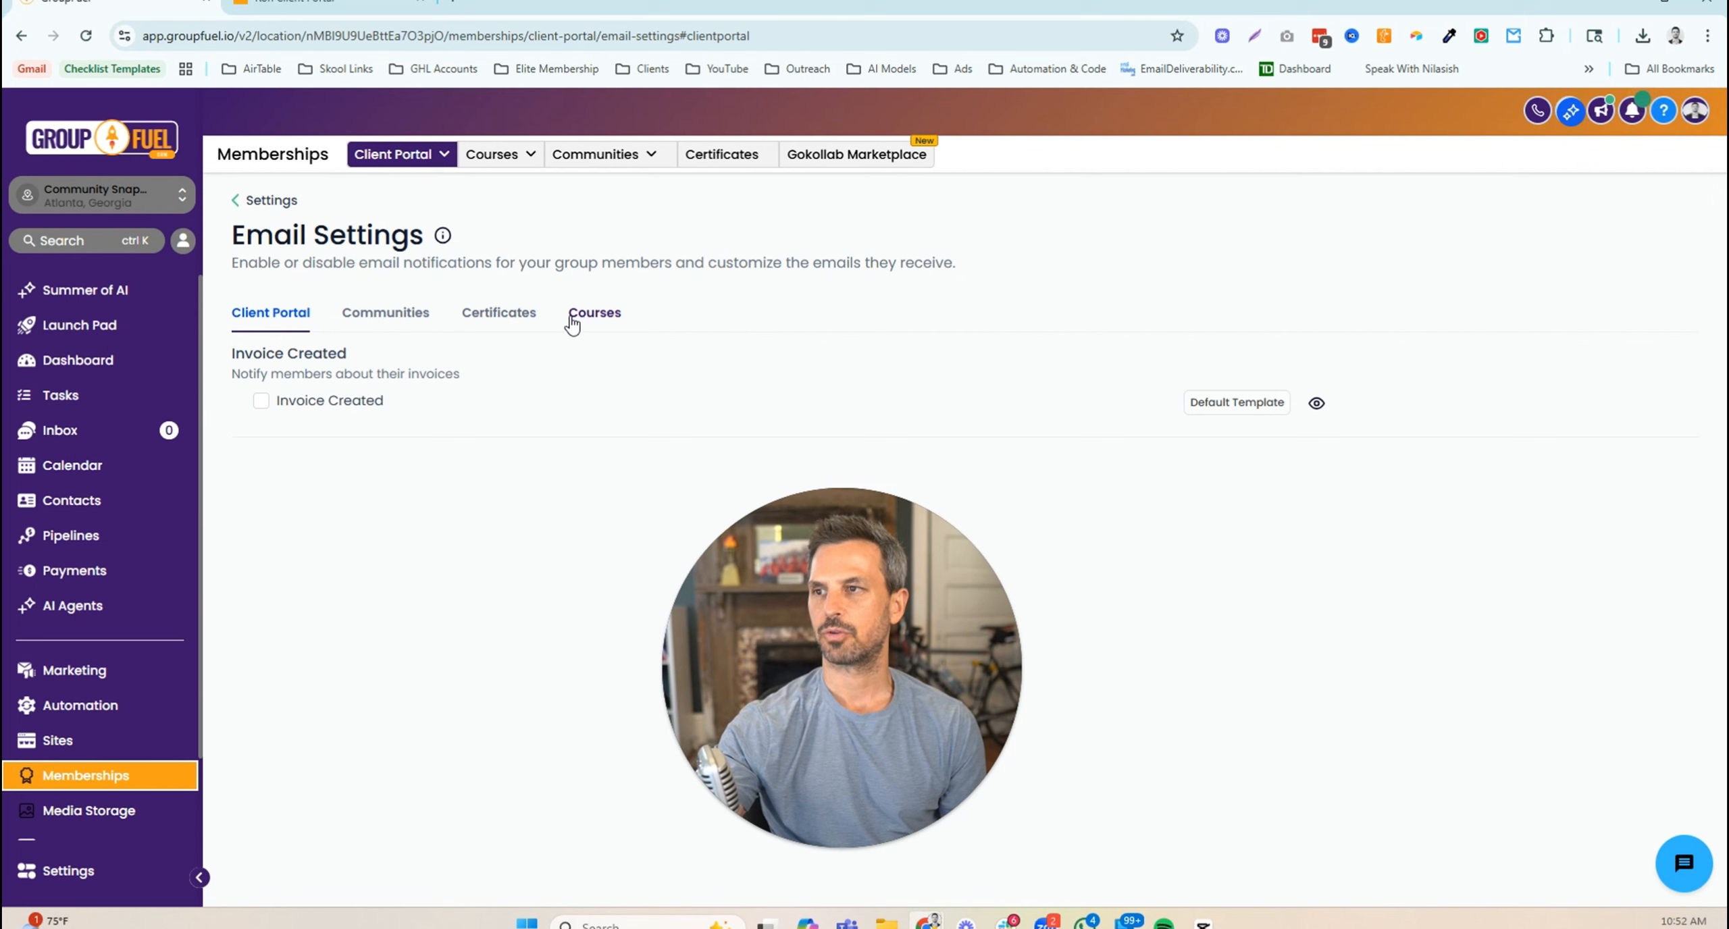
{"action": "left_click", "coordinate": [385, 321]}
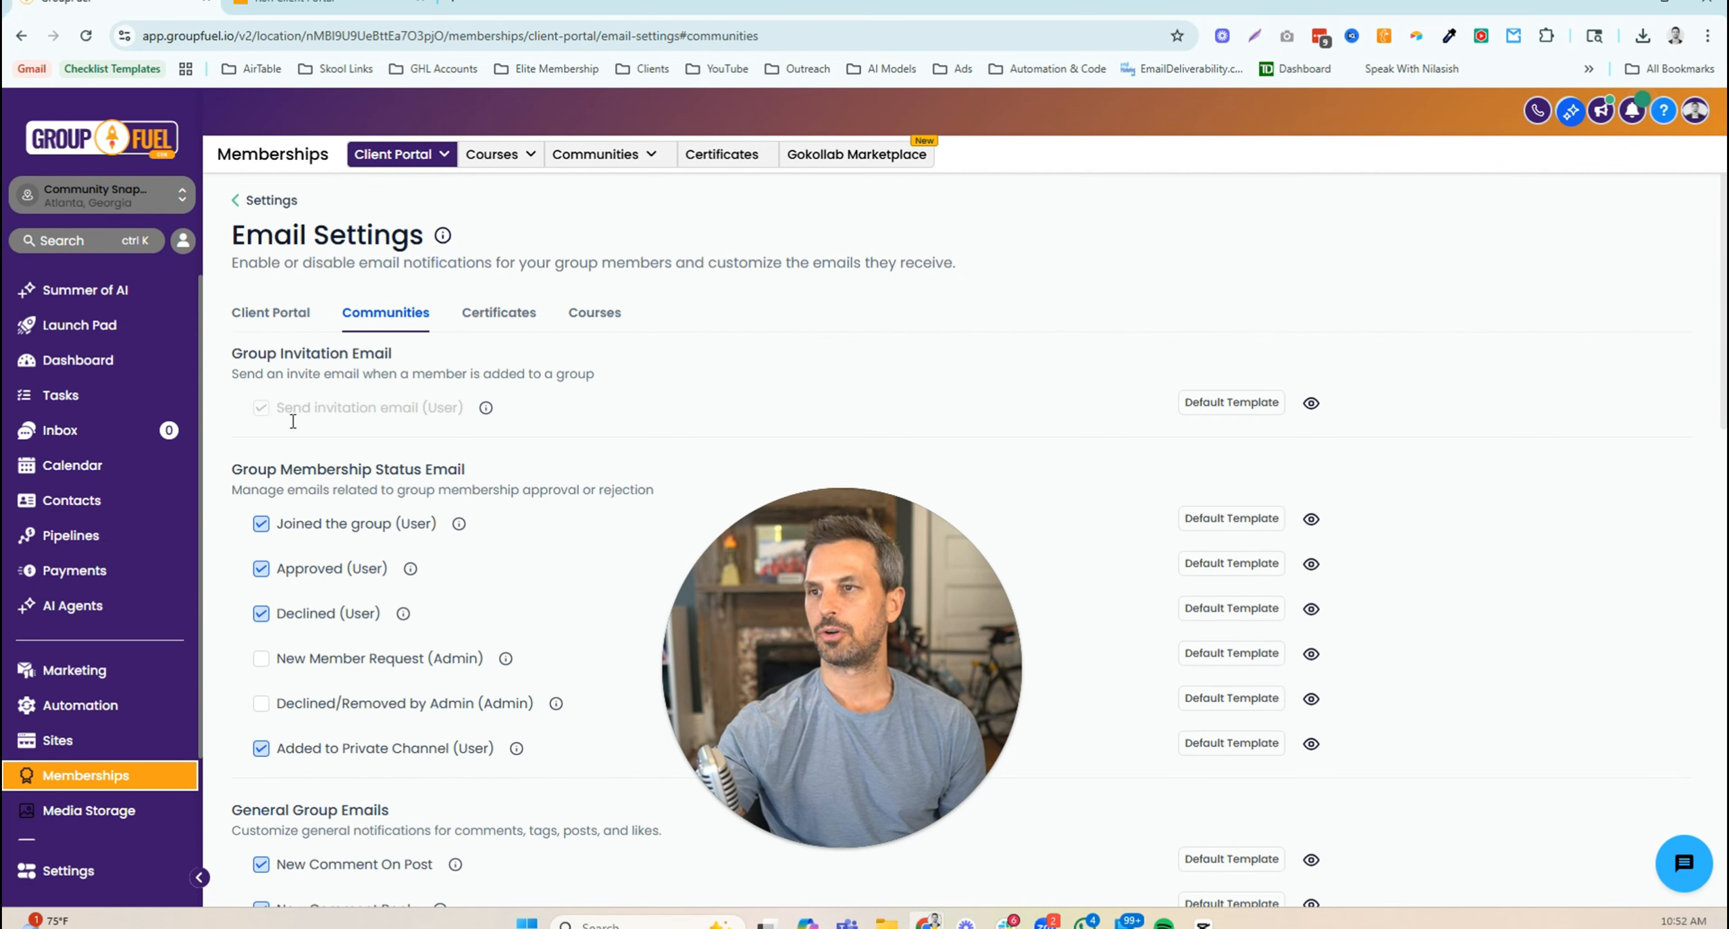
{"action": "left_click", "coordinate": [271, 317]}
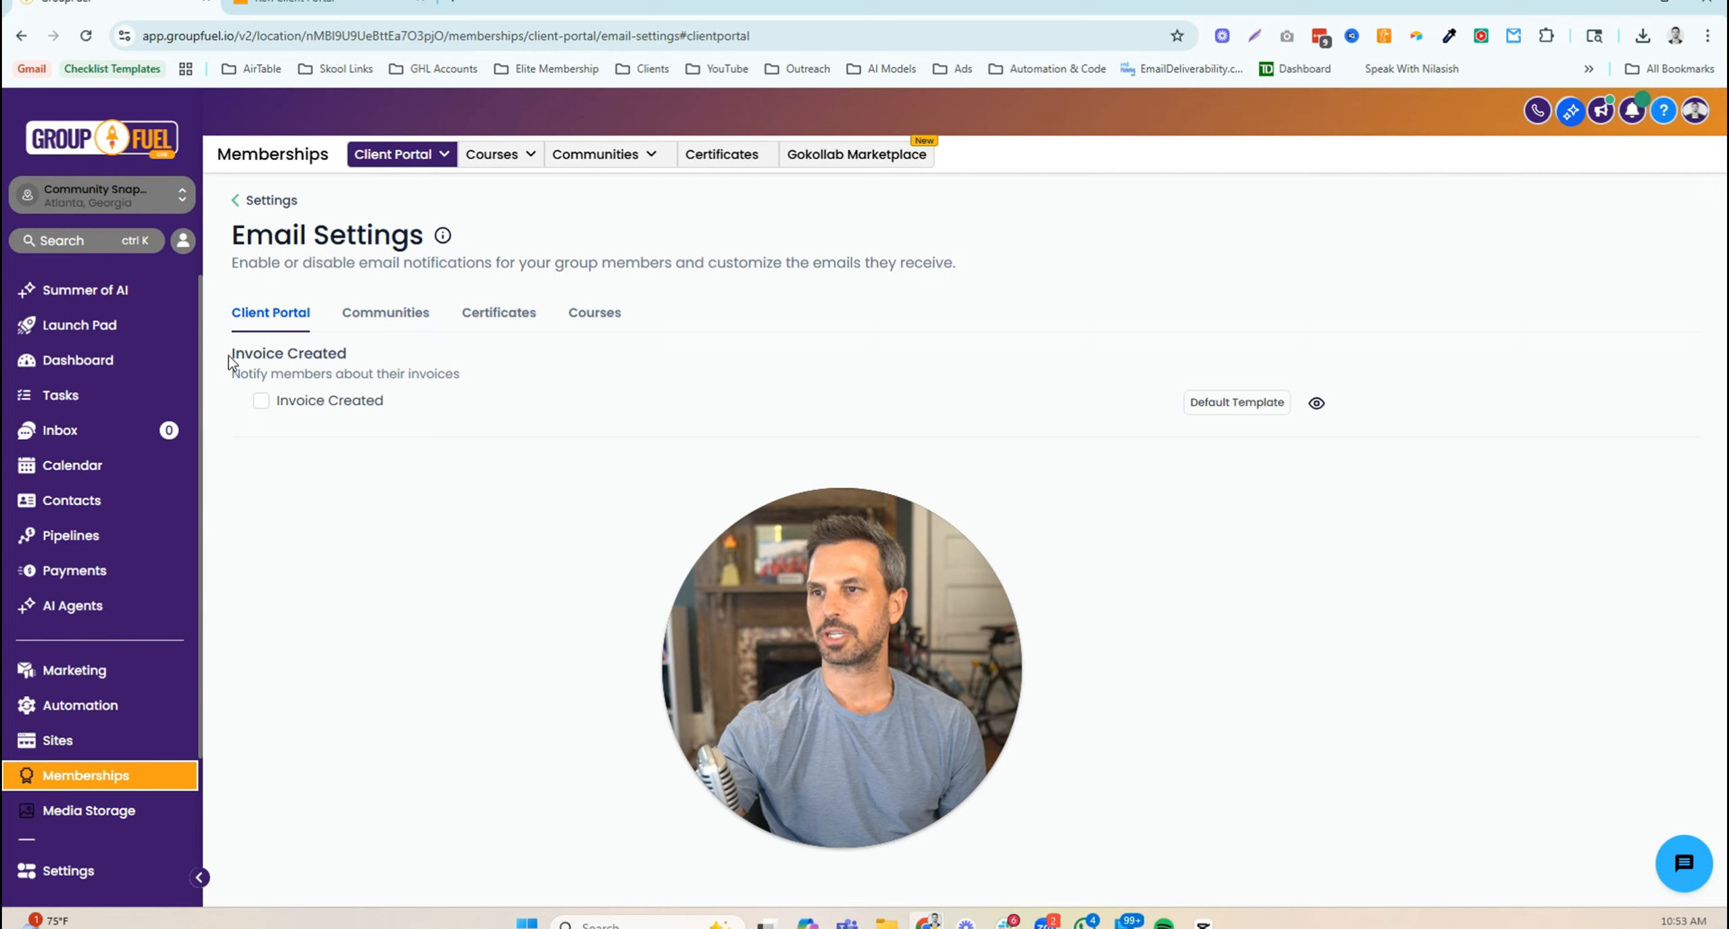
- Read the Invoice Created description and uncheck its email notification
{"action": "left_click_drag", "start_coordinate": [230, 363], "coordinate": [351, 358]}
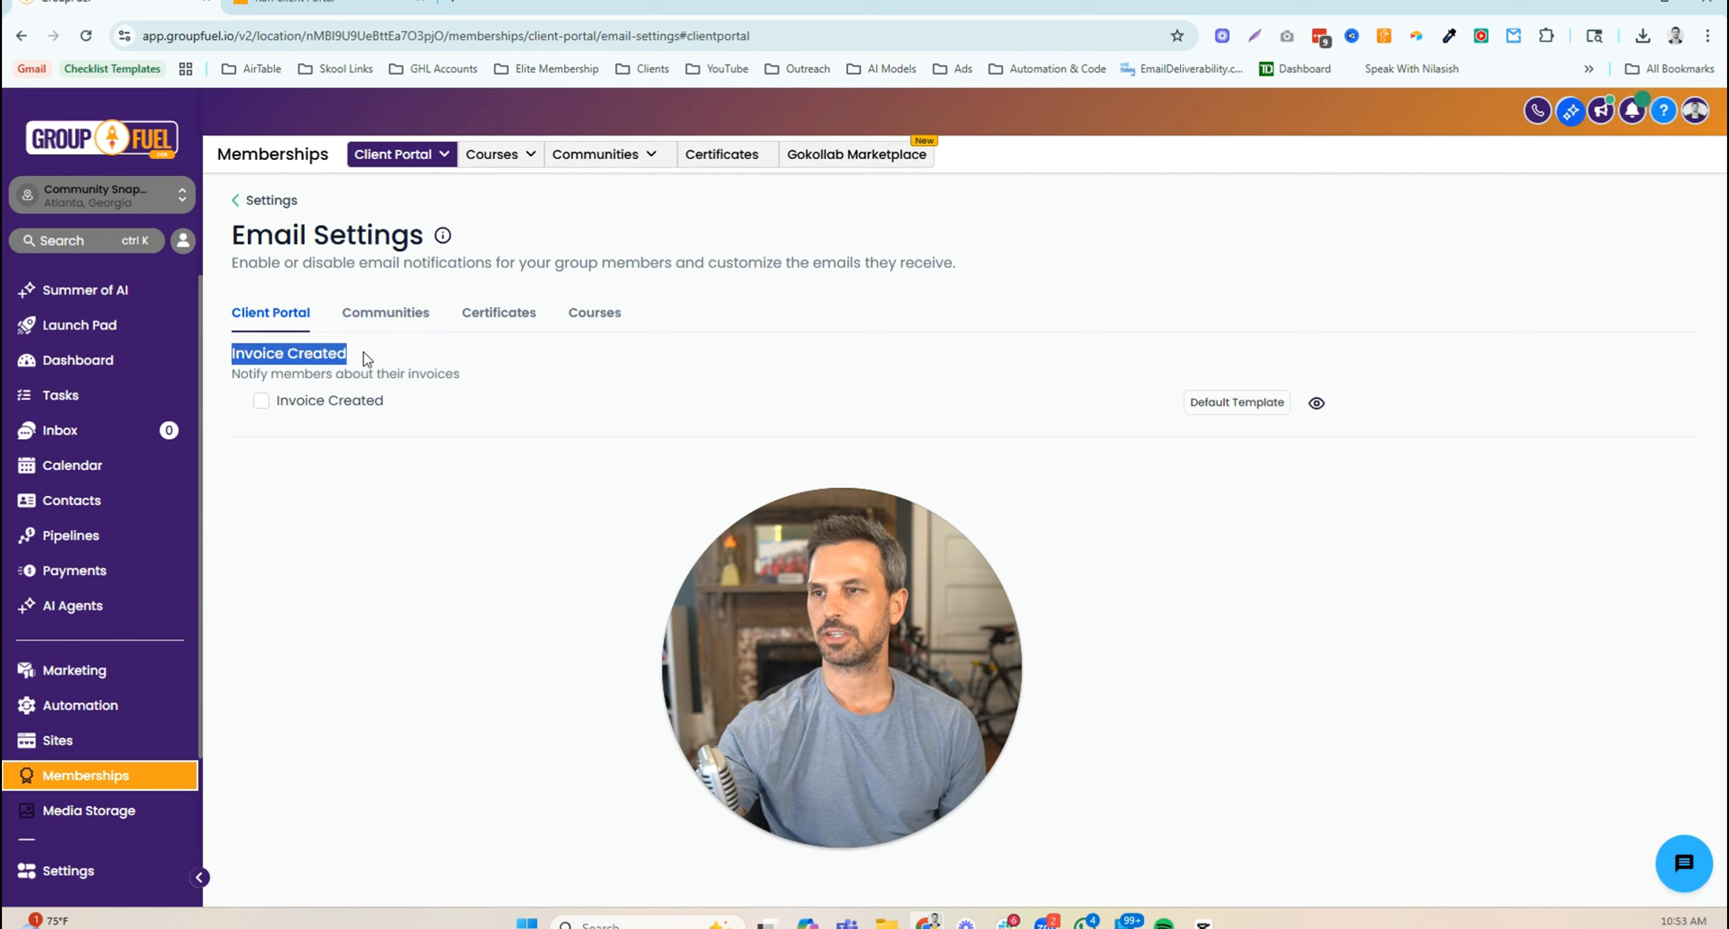
{"action": "left_click_drag", "start_coordinate": [231, 374], "coordinate": [465, 388]}
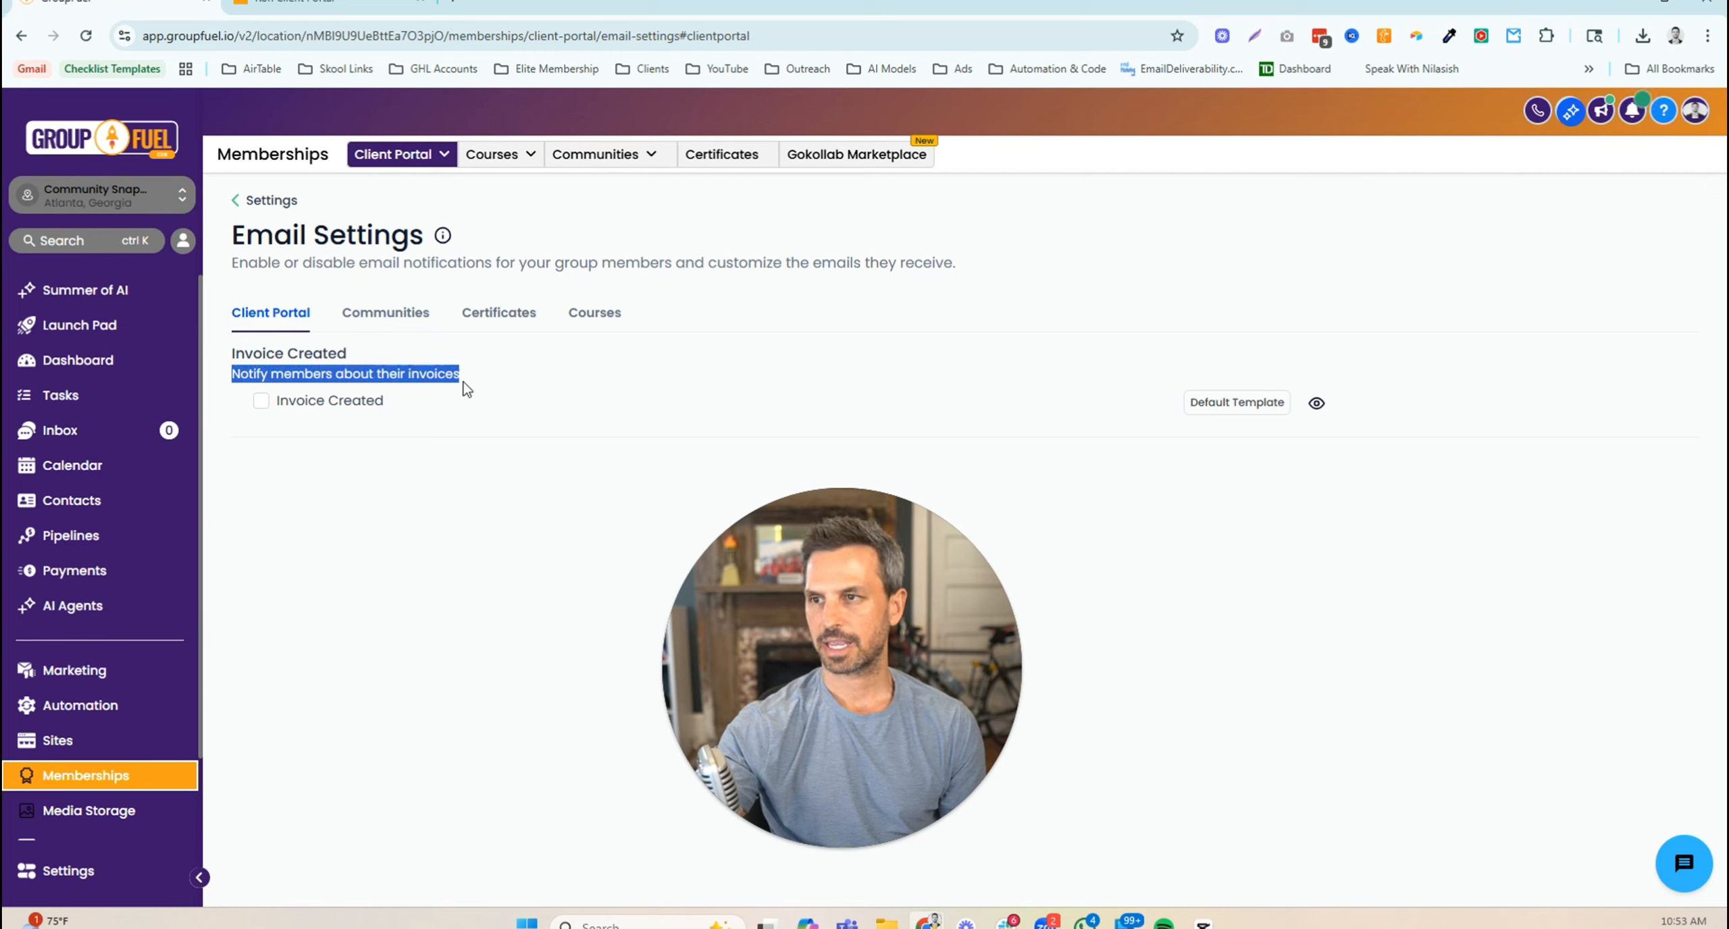
{"action": "left_click", "coordinate": [309, 470]}
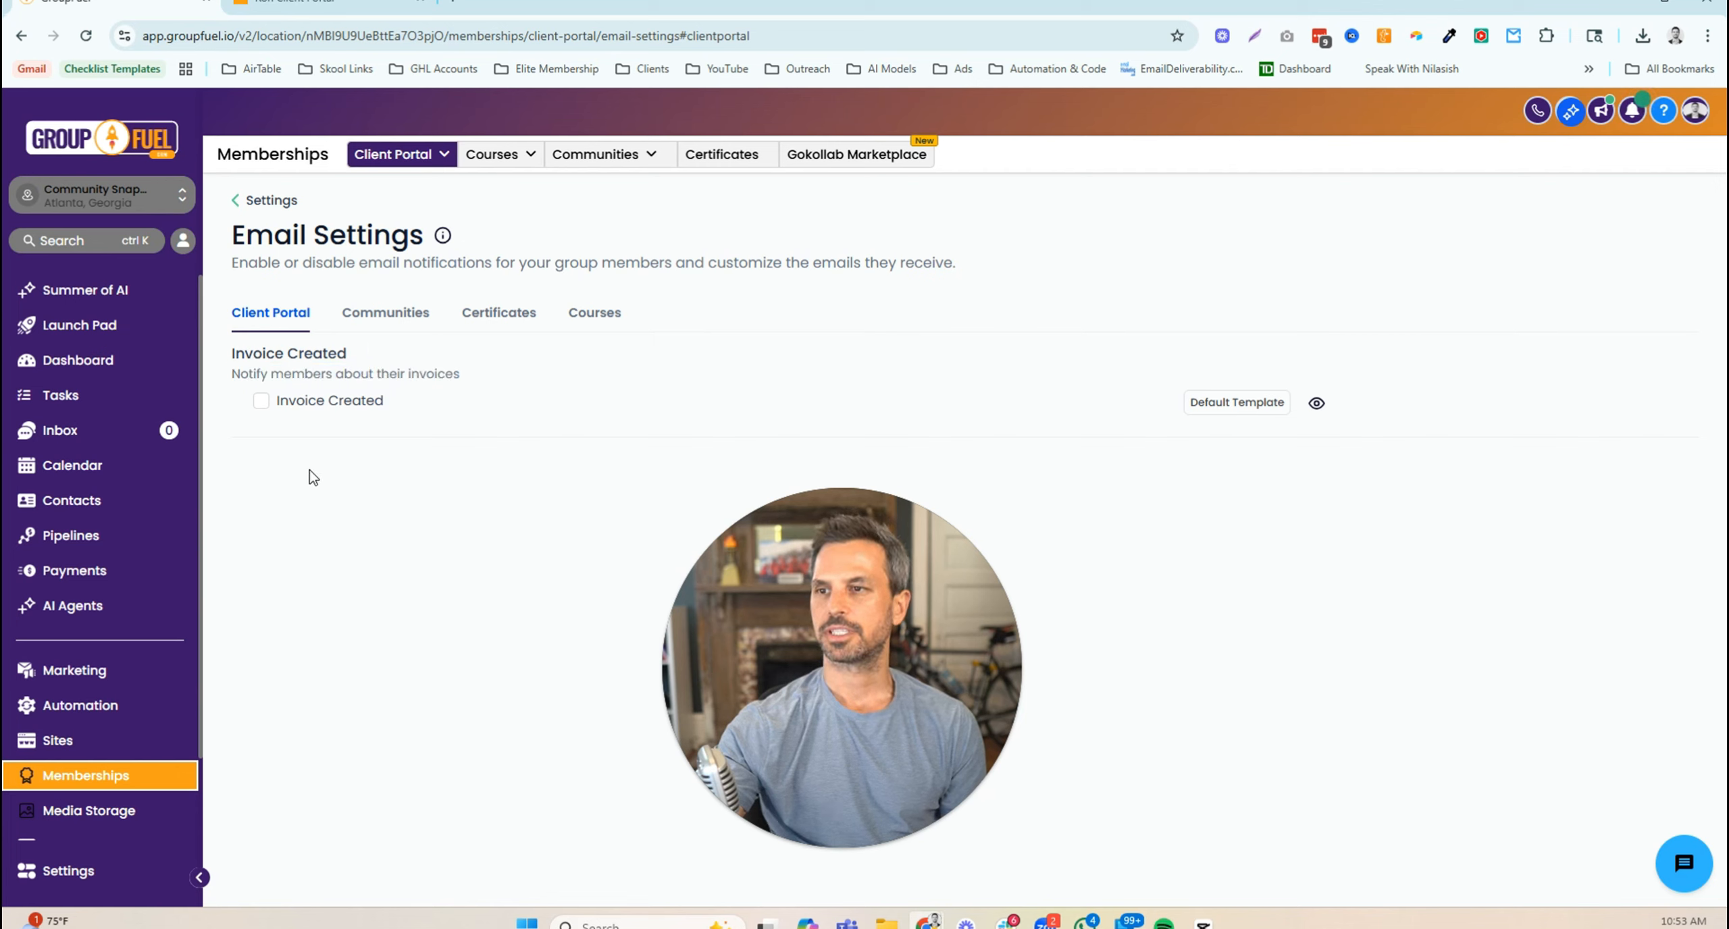
{"action": "left_click", "coordinate": [259, 404]}
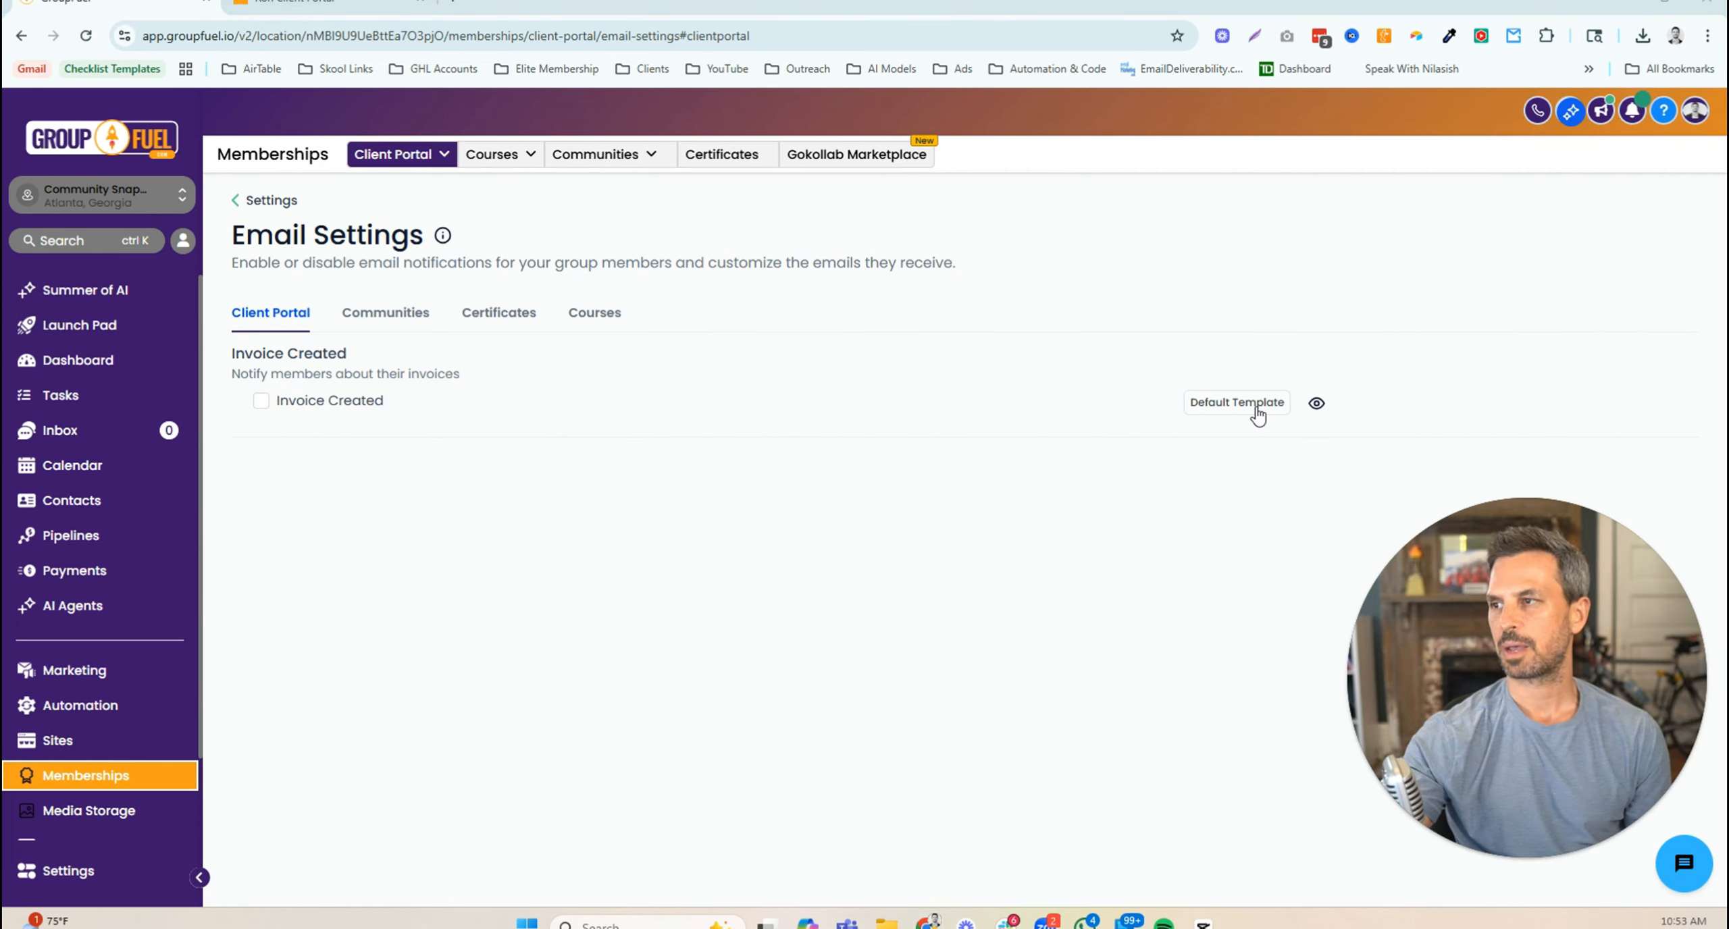
{"action": "left_click", "coordinate": [1229, 415]}
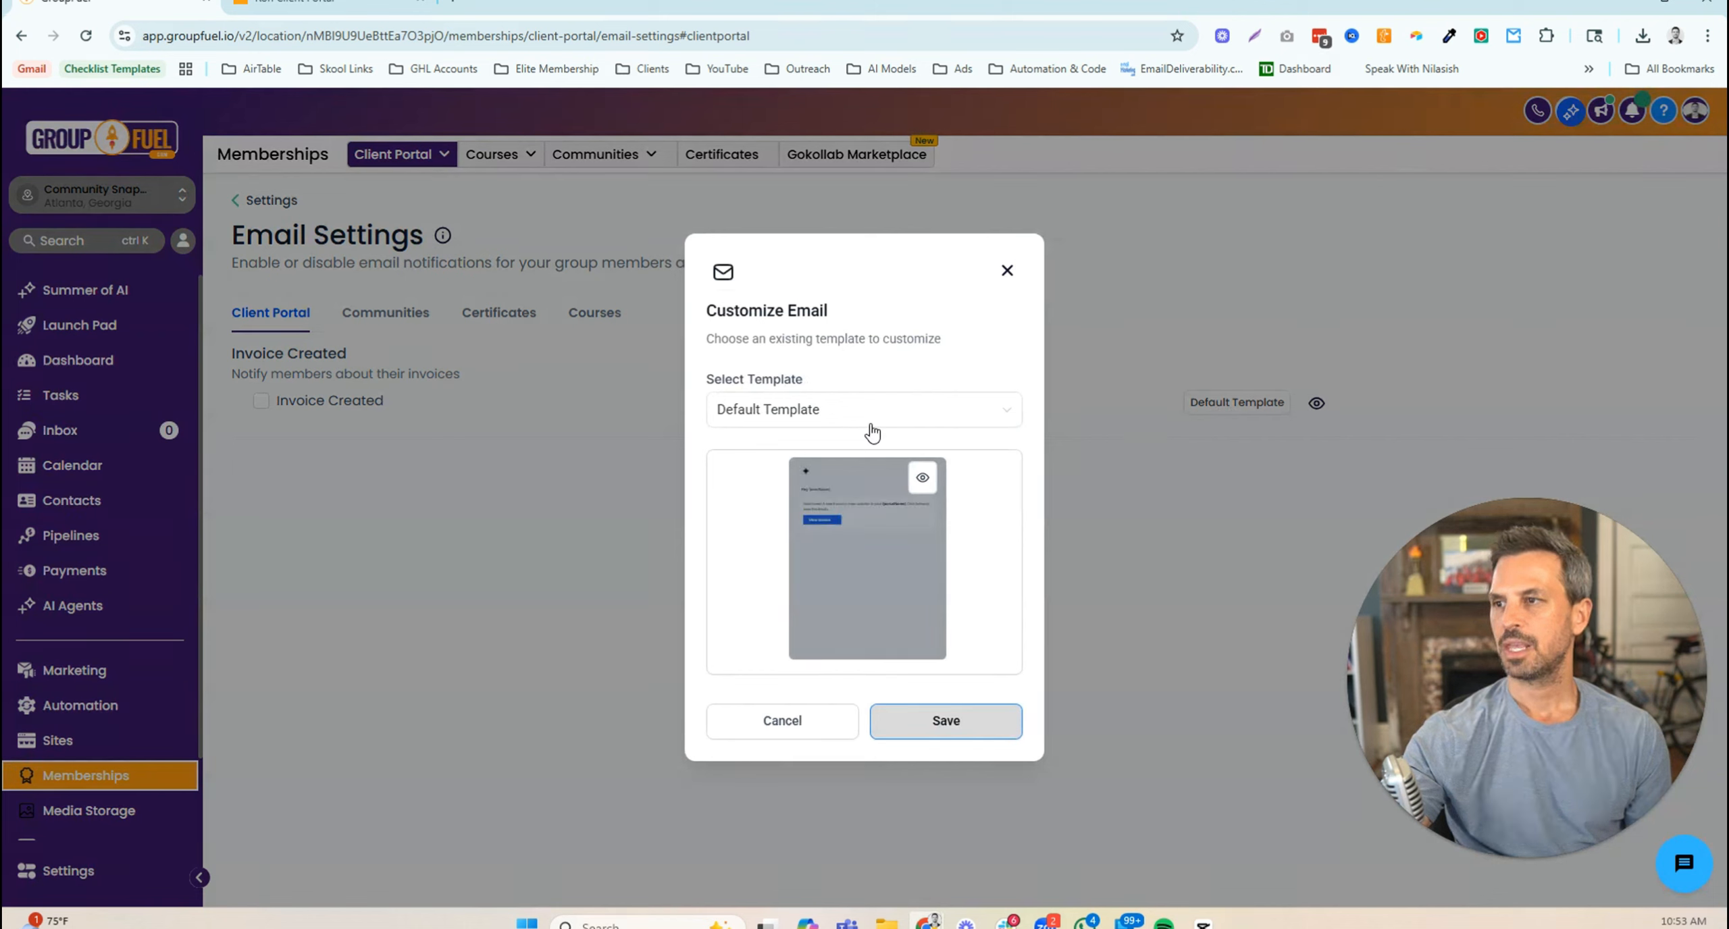
{"action": "left_click", "coordinate": [963, 420]}
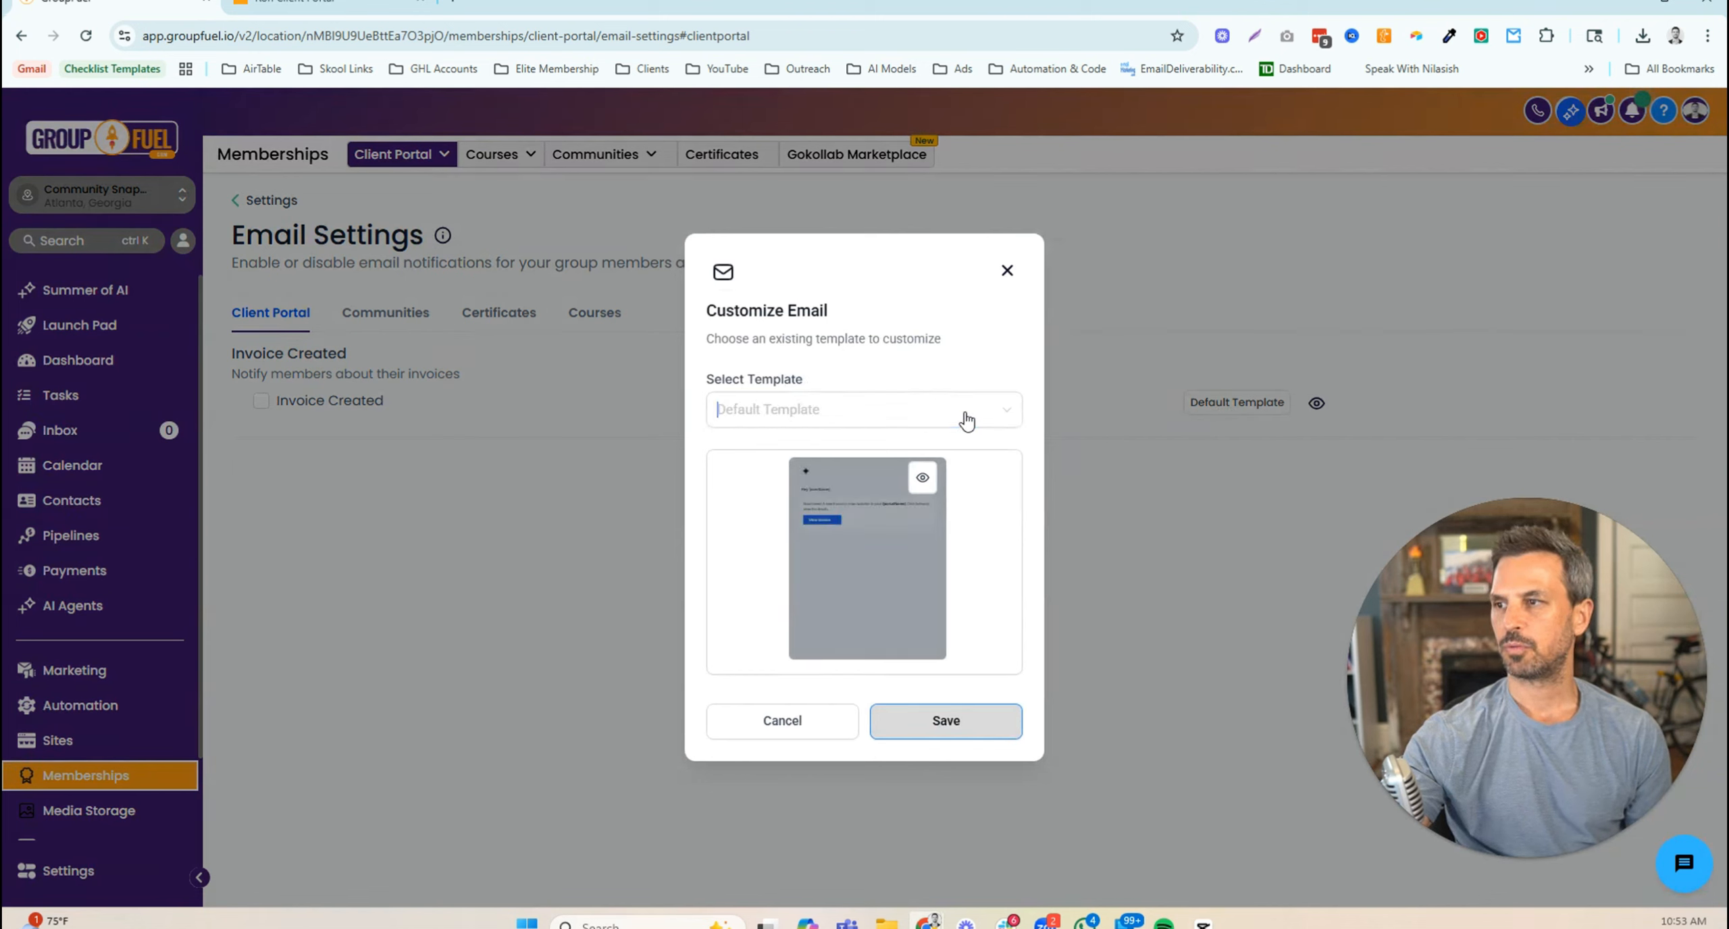
{"action": "left_click", "coordinate": [787, 483]}
{"action": "mouse_move", "coordinate": [790, 480]}
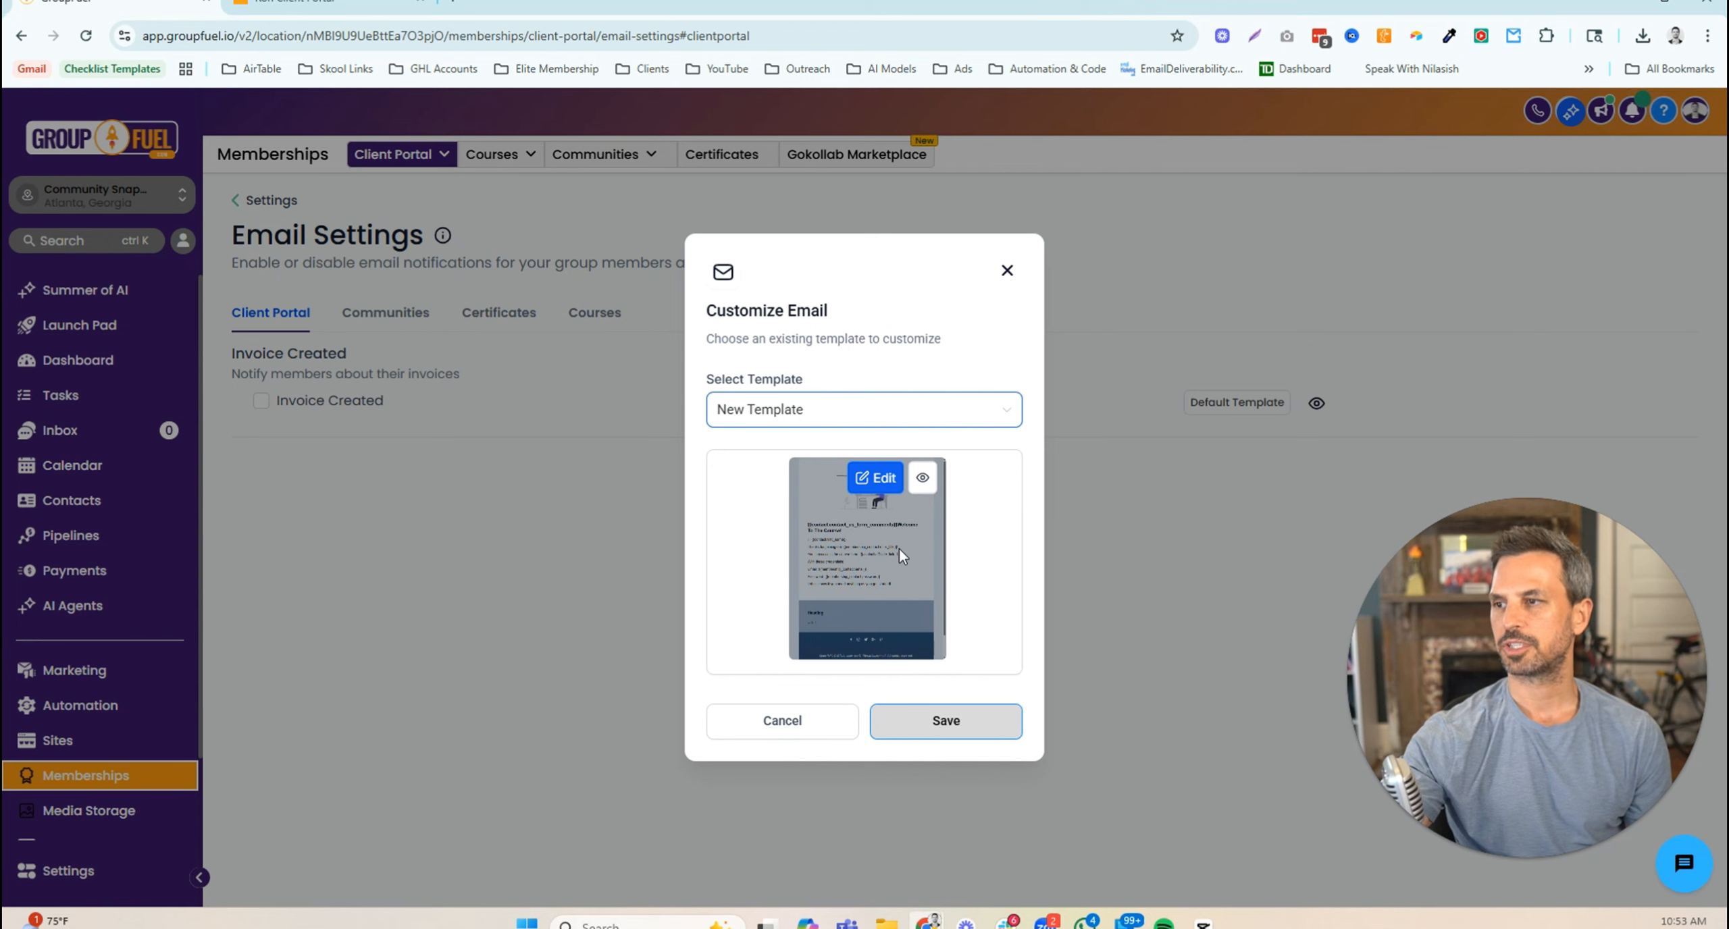
{"action": "left_click", "coordinate": [1007, 272]}
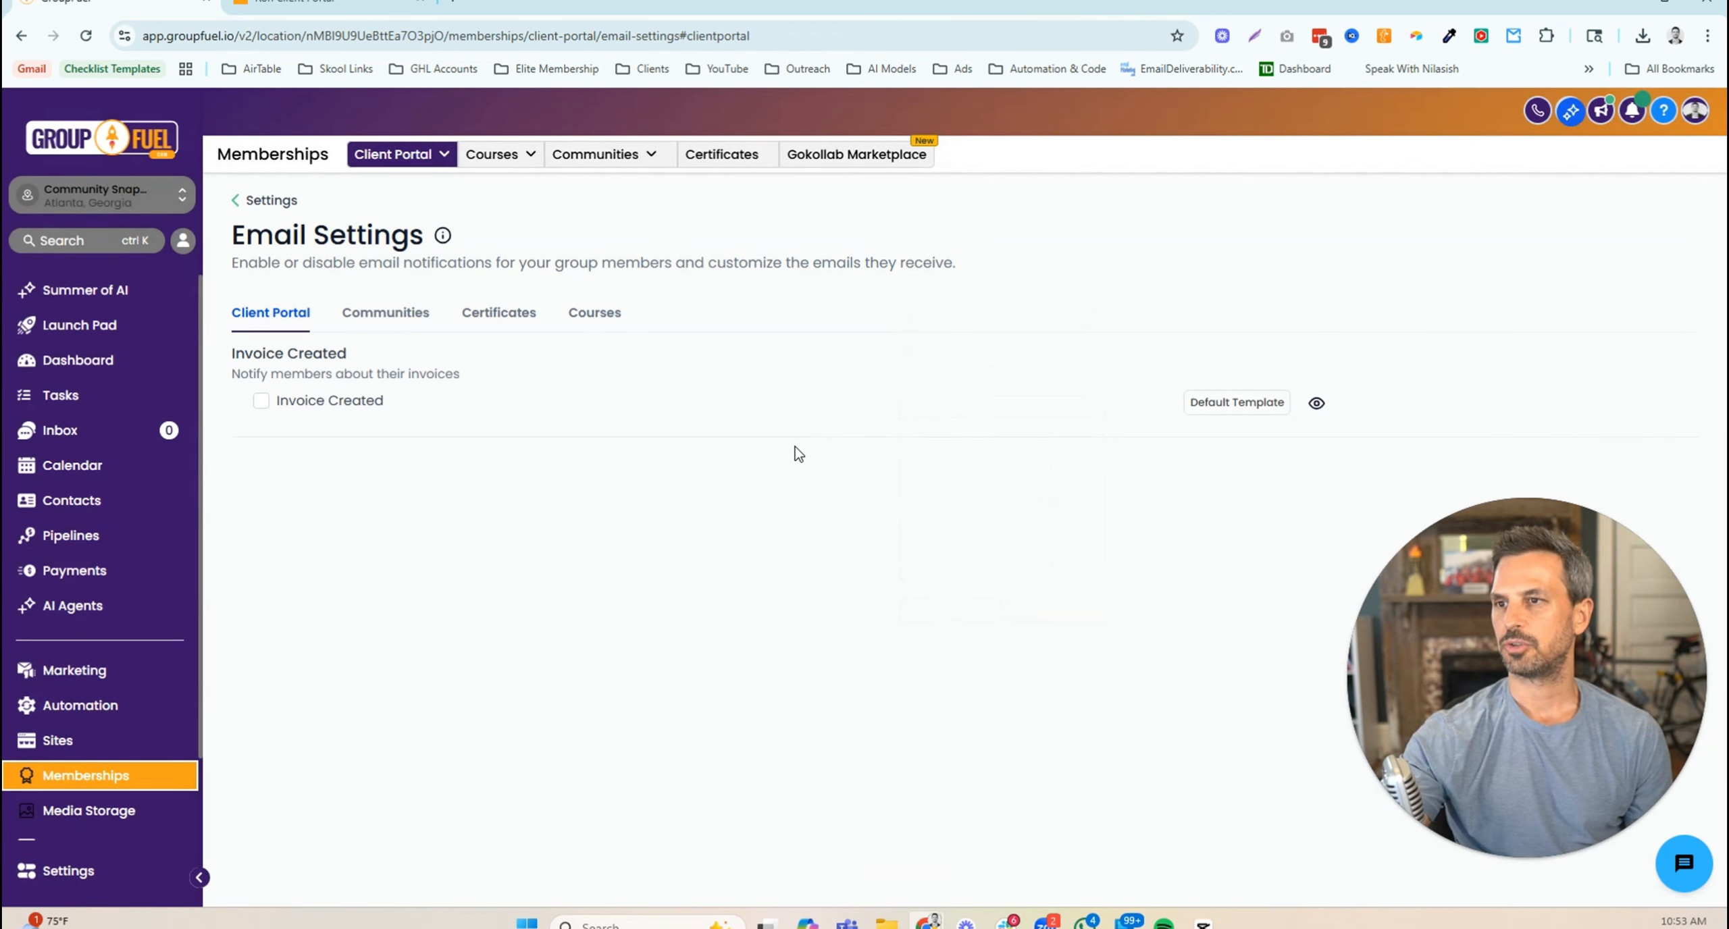
{"action": "left_click", "coordinate": [1316, 404]}
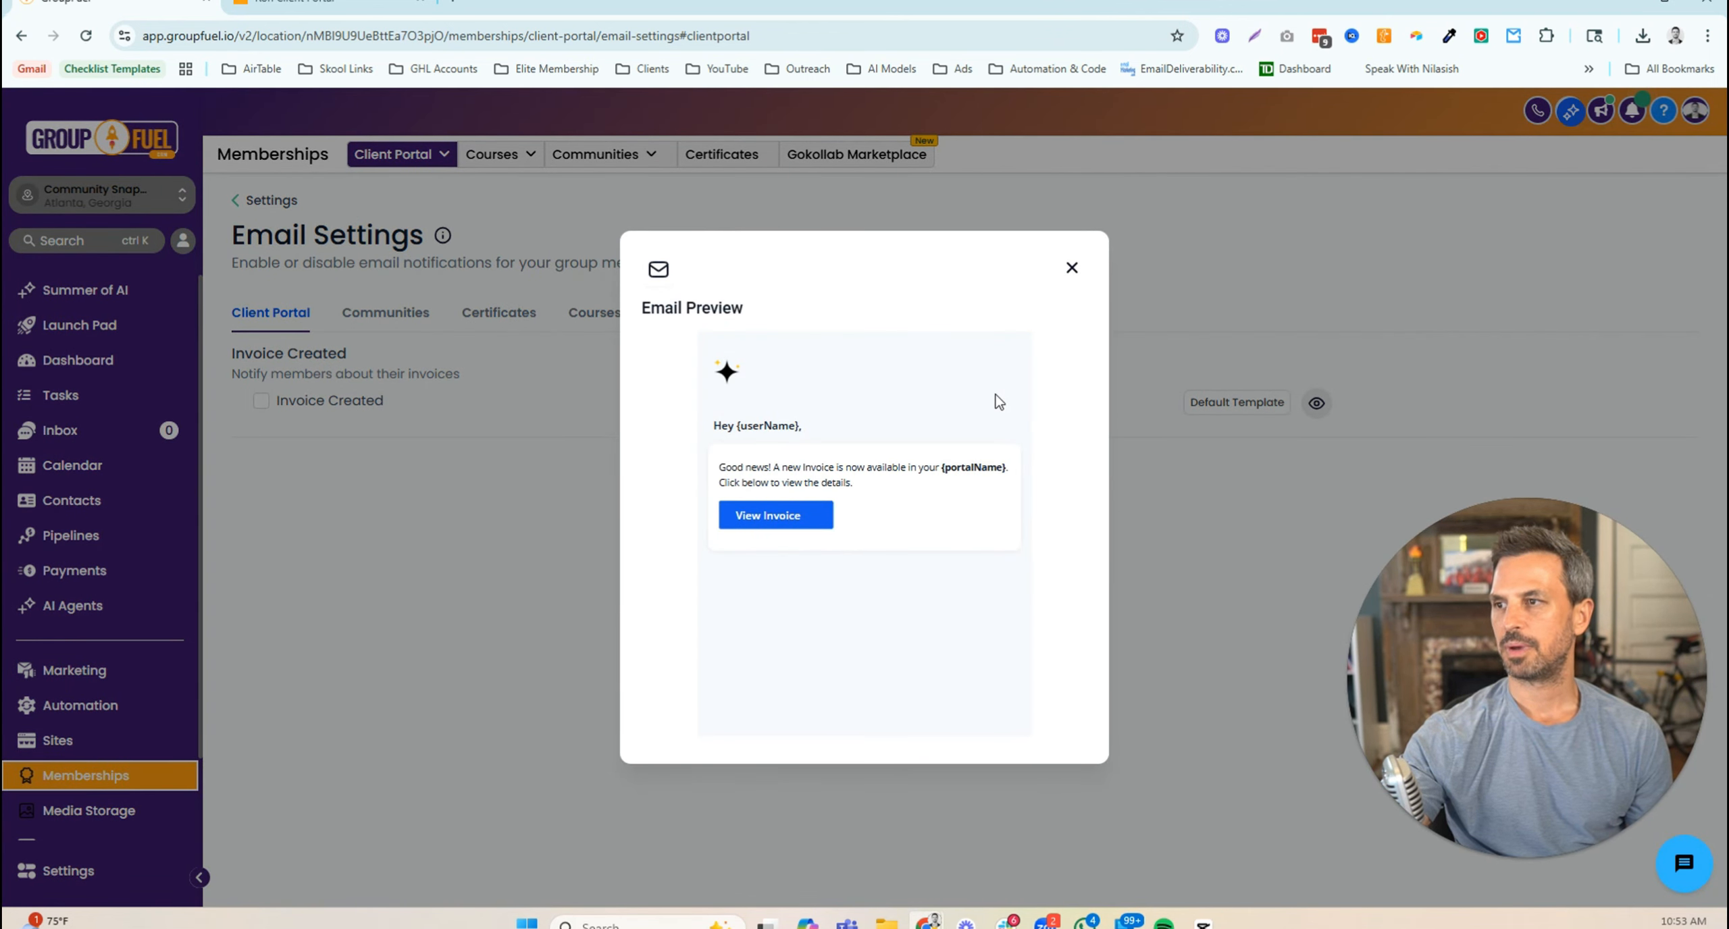
{"action": "left_click", "coordinate": [1071, 268]}
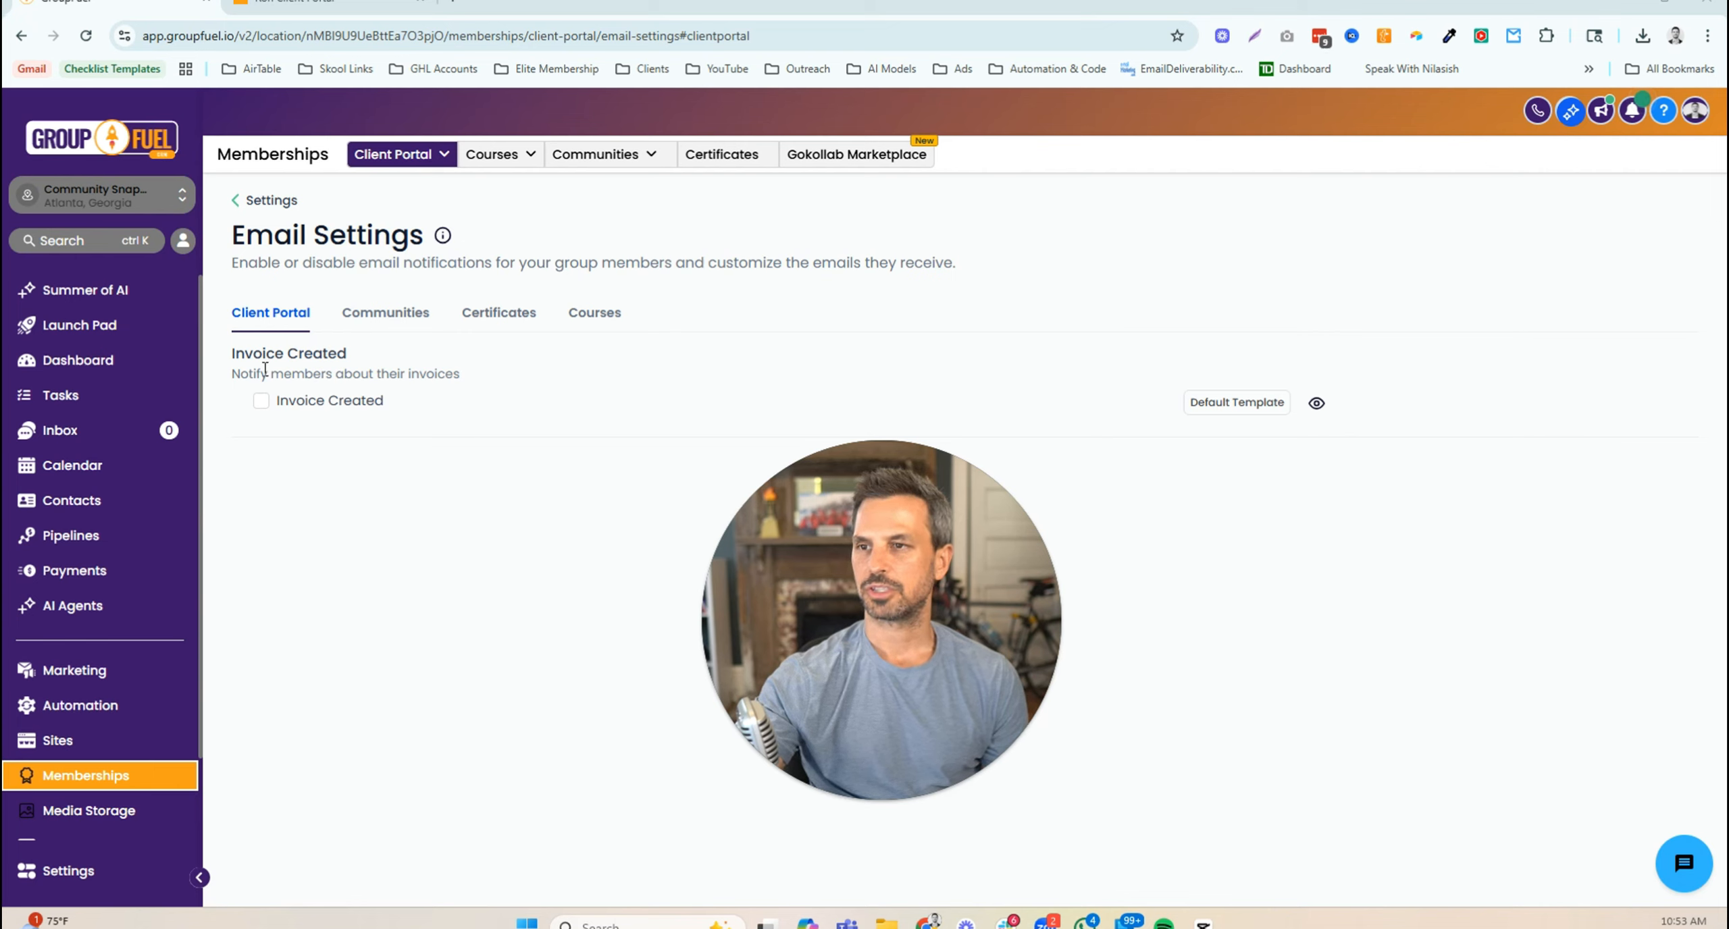
- Switch to the Communities notifications and read the Group Invitation Email heading and description
{"action": "left_click_drag", "start_coordinate": [232, 373], "coordinate": [471, 385]}
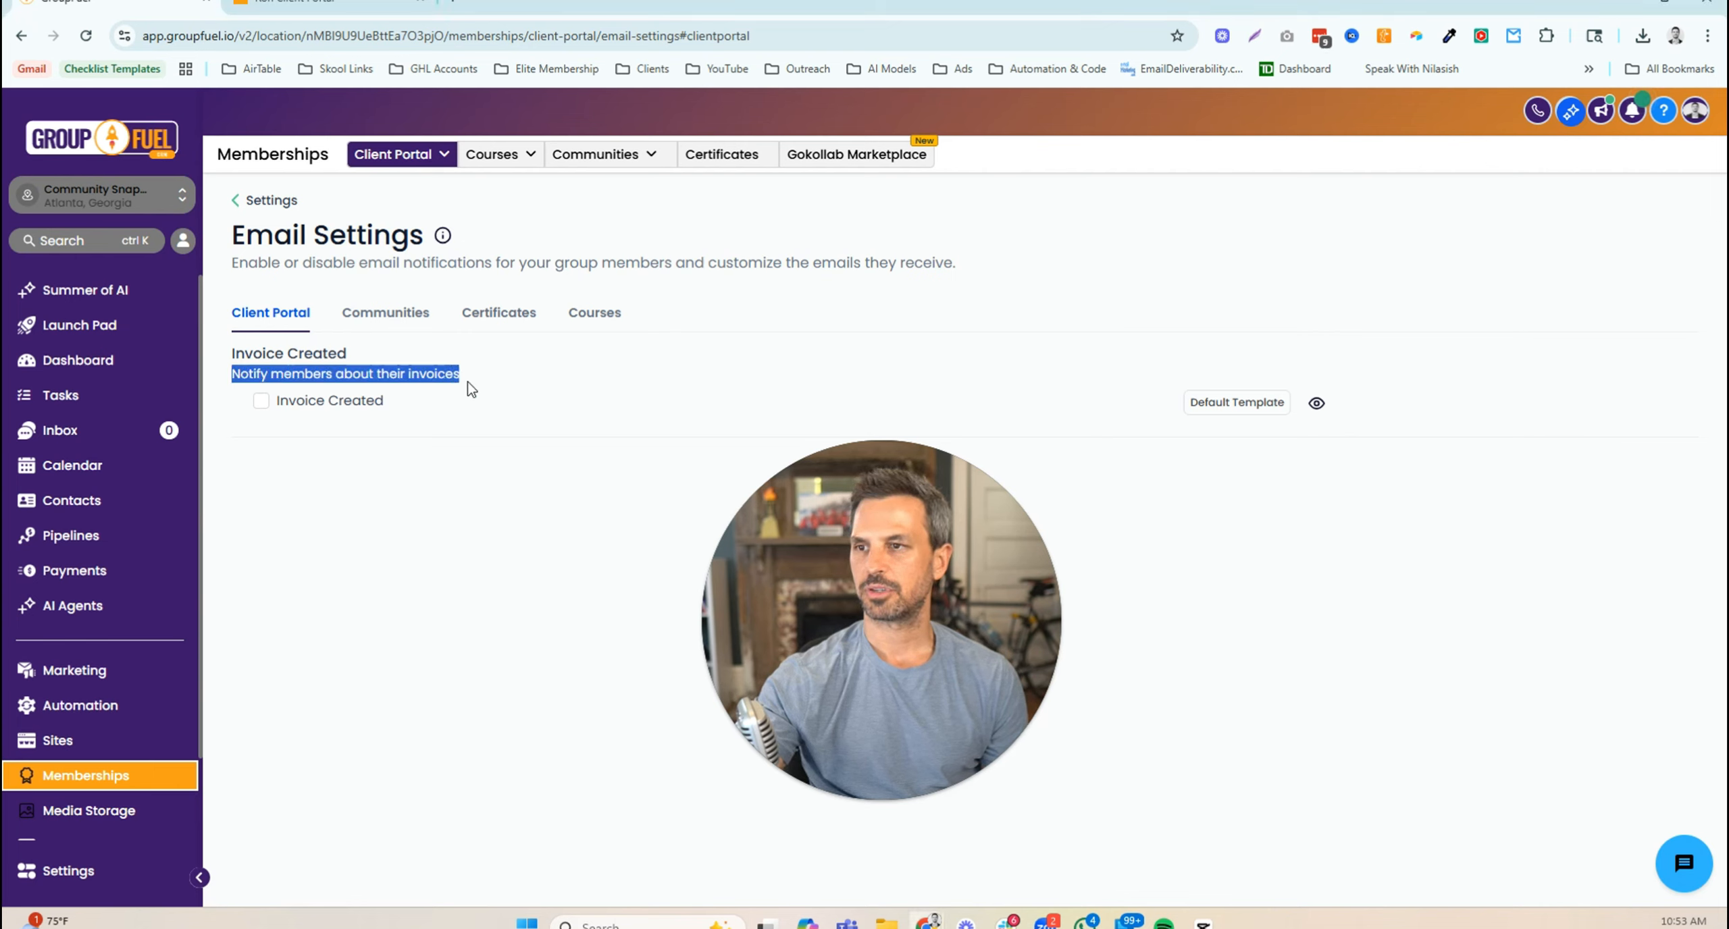
{"action": "left_click", "coordinate": [476, 479]}
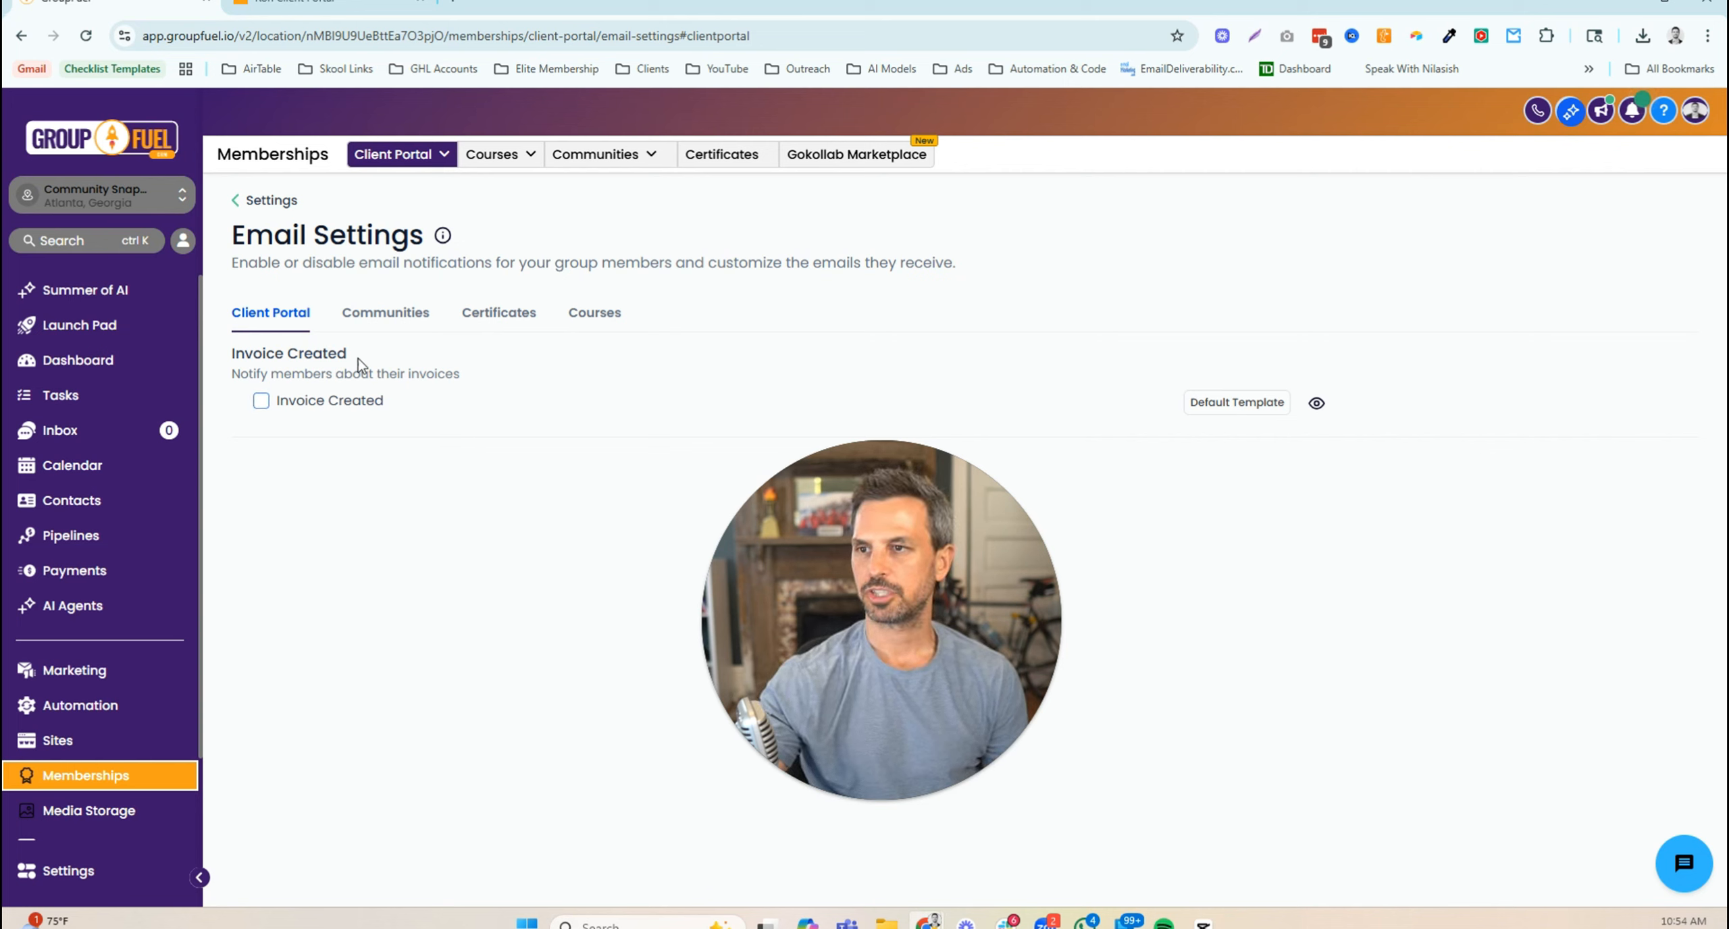
{"action": "left_click", "coordinate": [386, 313]}
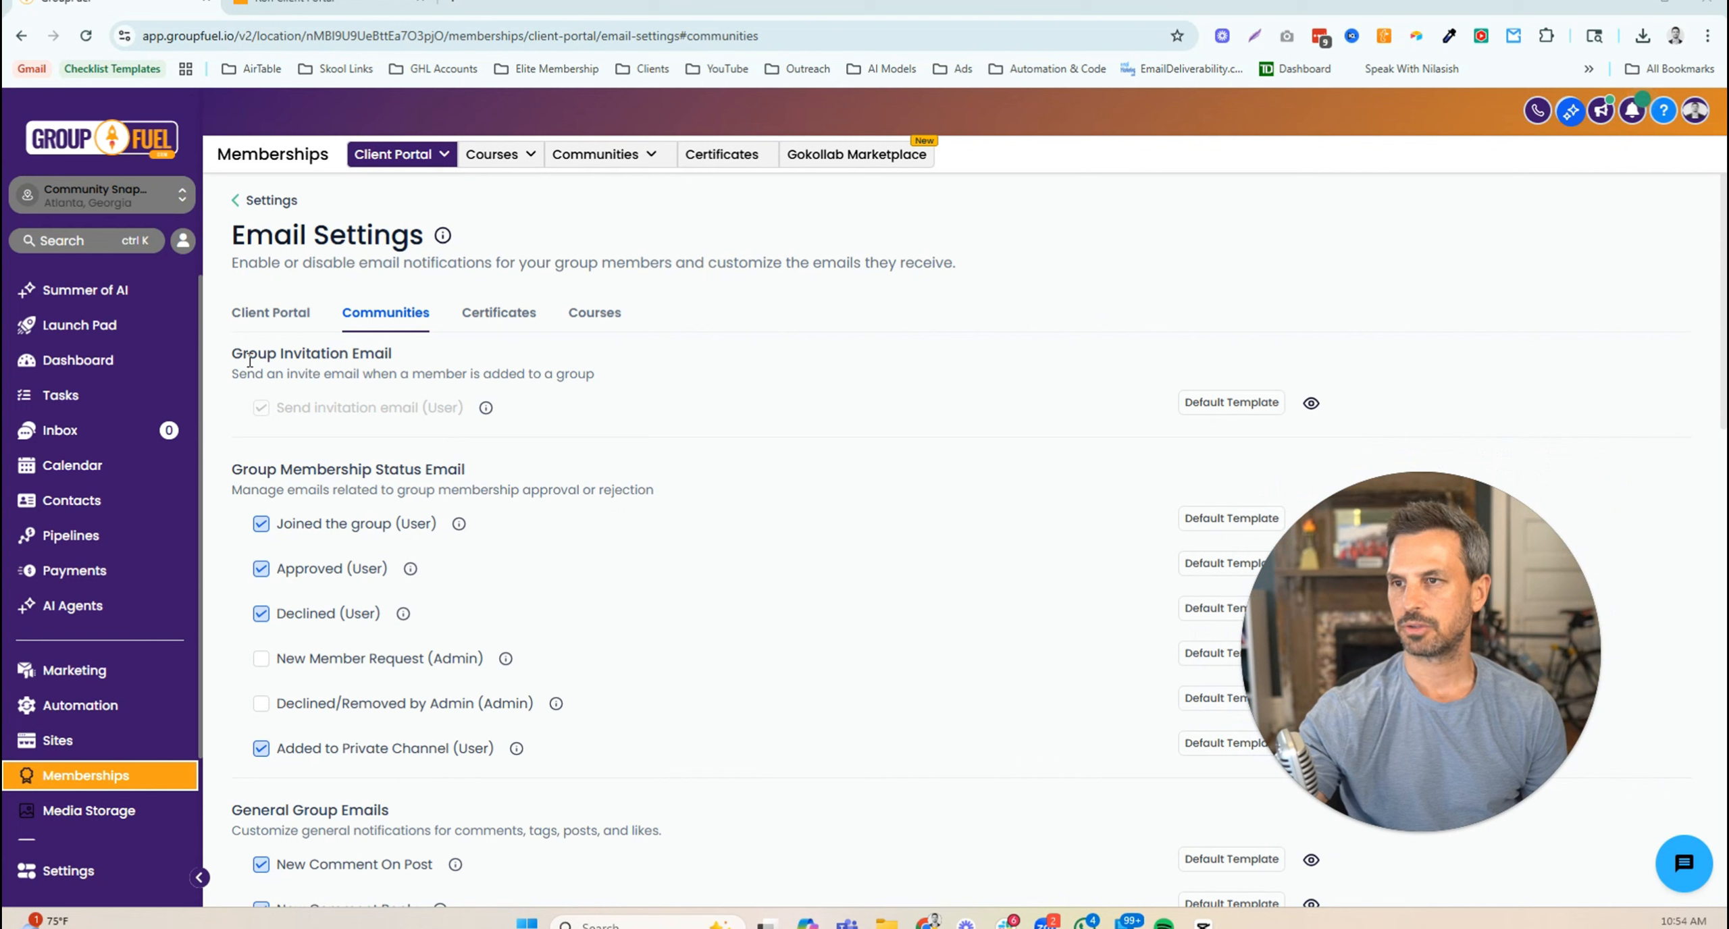
{"action": "left_click_drag", "start_coordinate": [232, 355], "coordinate": [424, 365]}
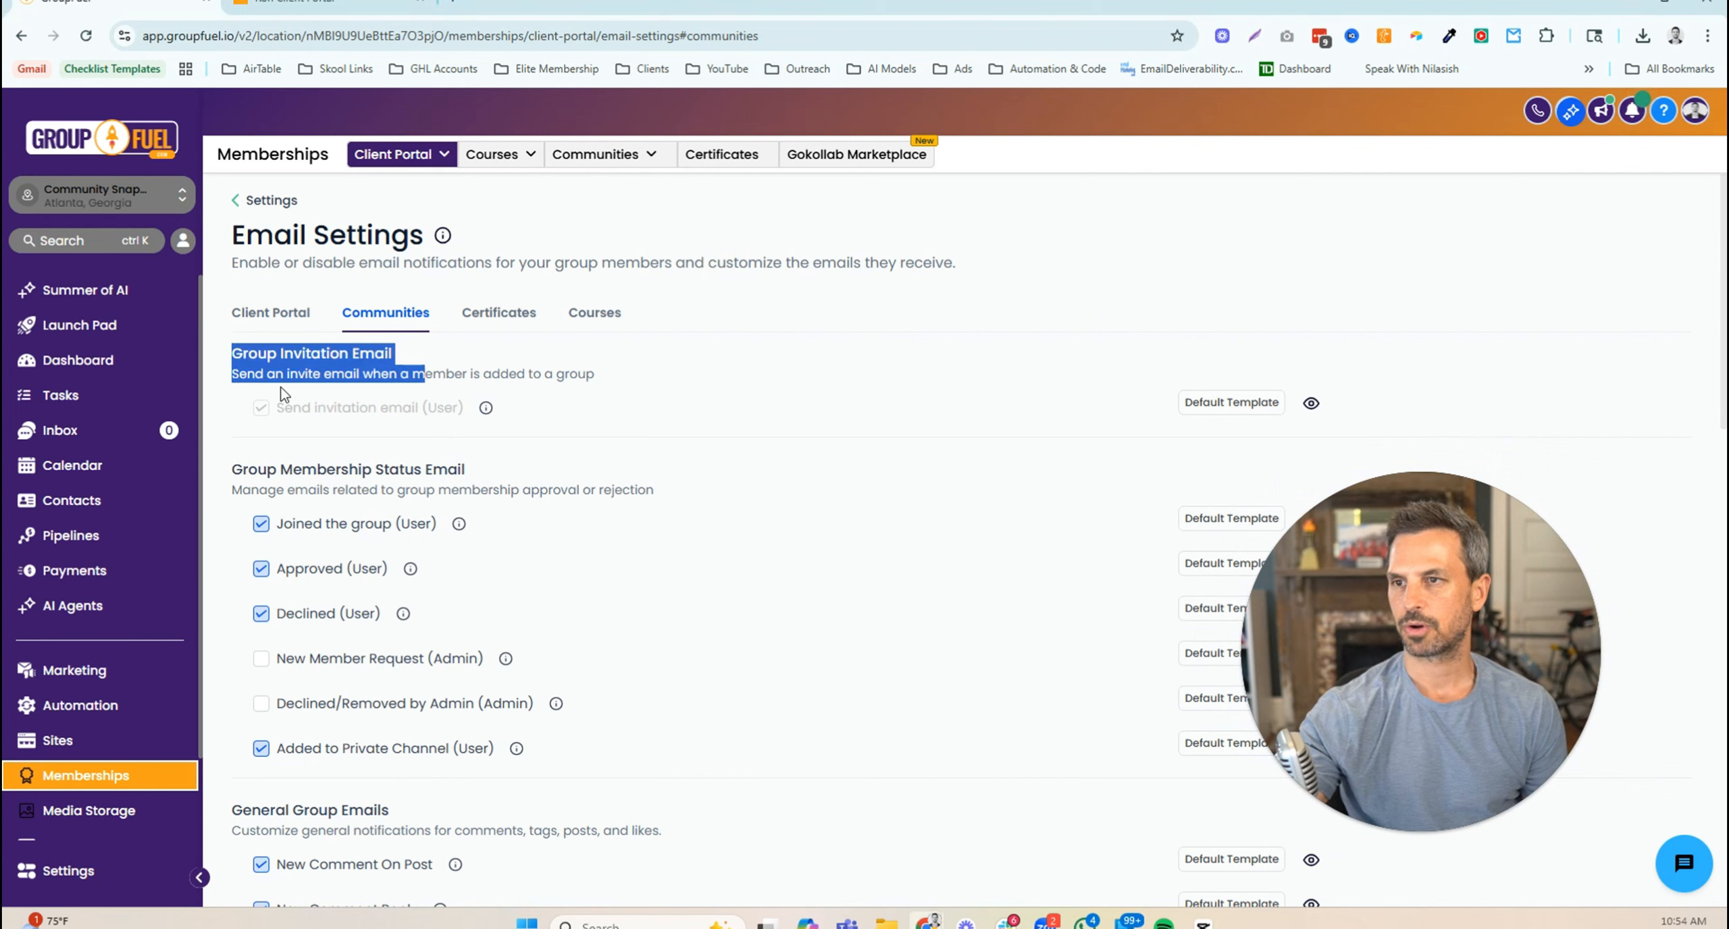
{"action": "left_click_drag", "start_coordinate": [233, 376], "coordinate": [600, 371]}
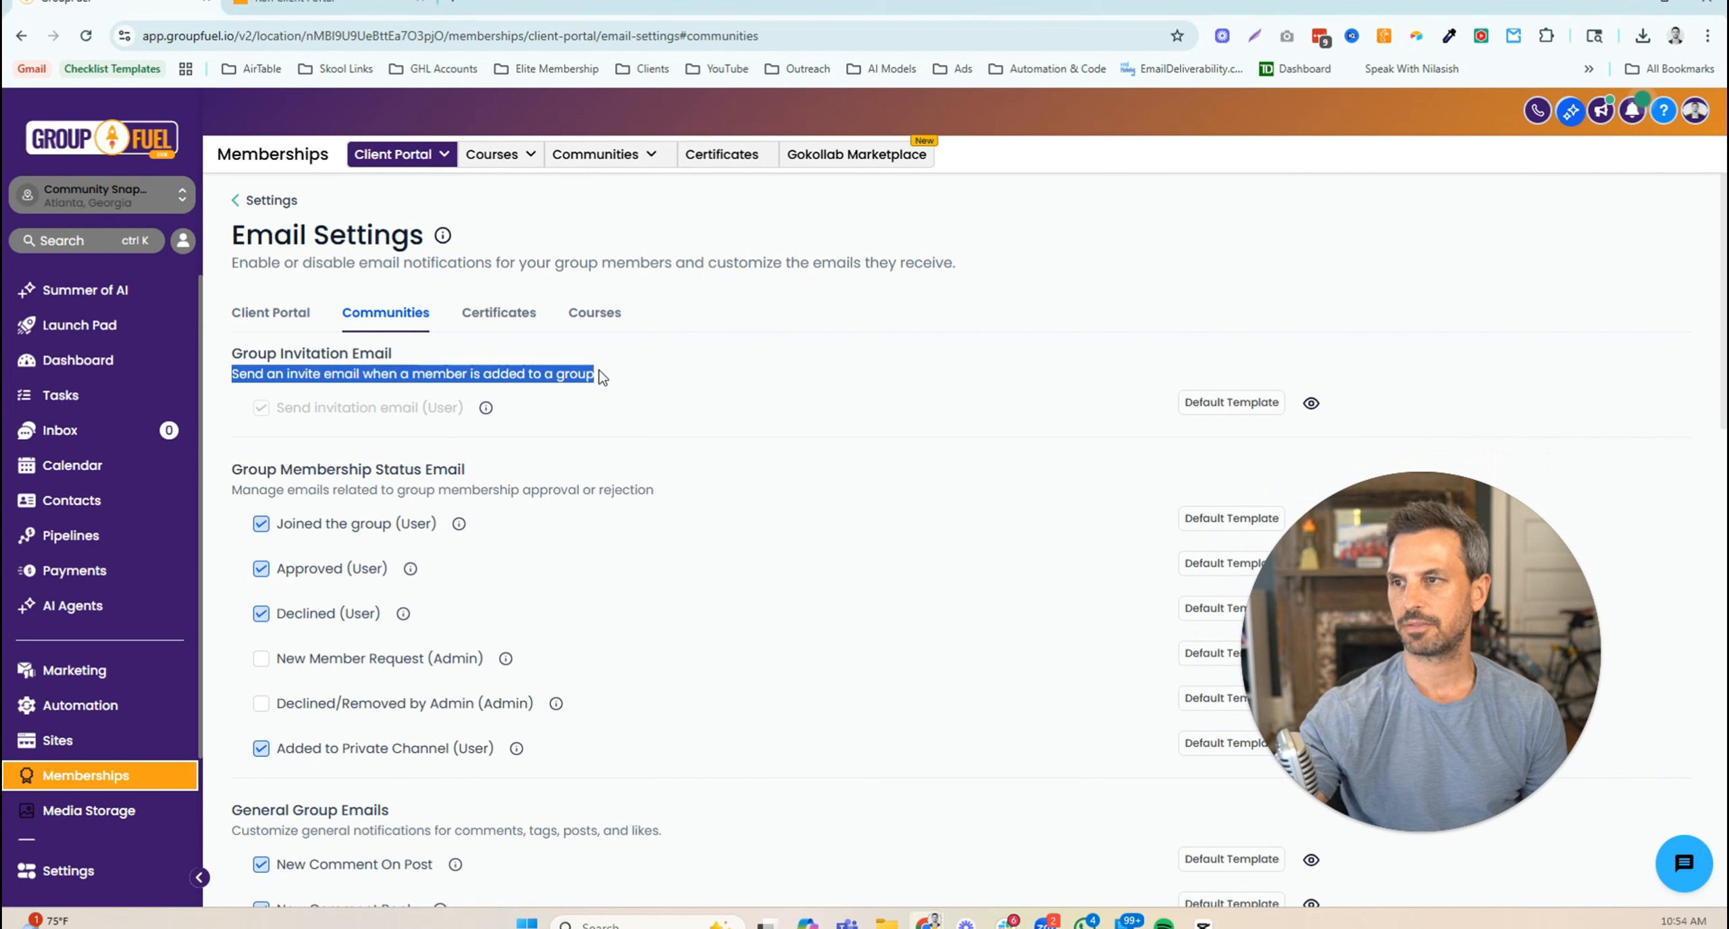
{"action": "left_click", "coordinate": [589, 417]}
{"action": "mouse_move", "coordinate": [487, 410]}
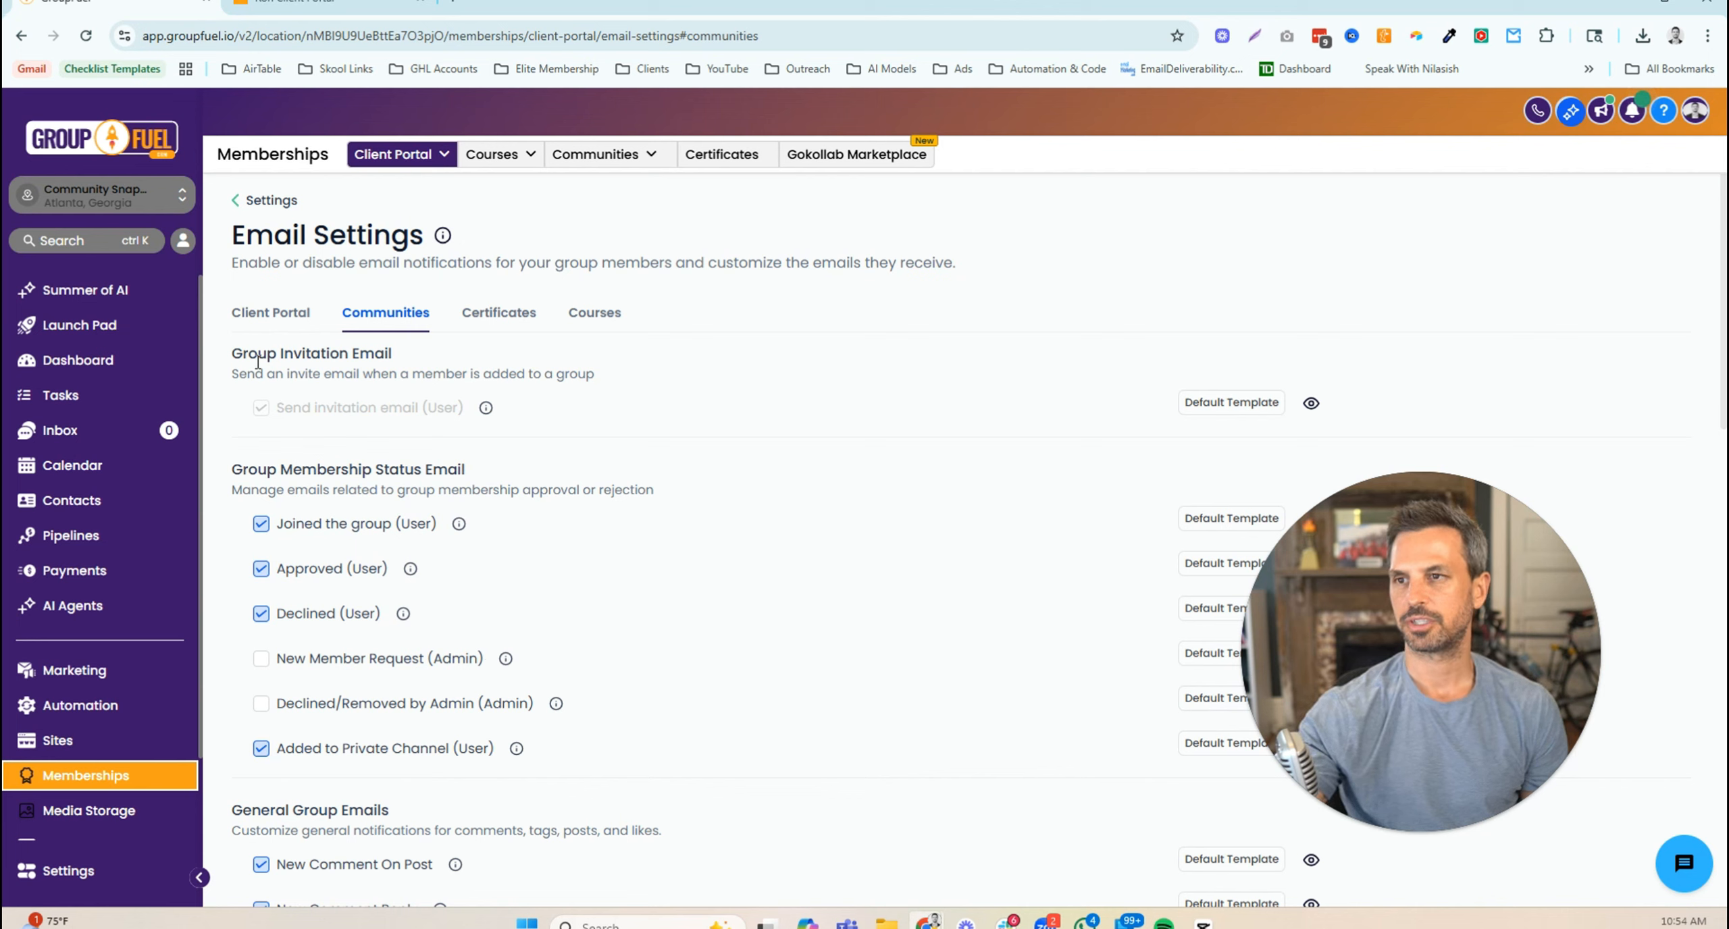
{"action": "left_click_drag", "start_coordinate": [232, 354], "coordinate": [394, 353]}
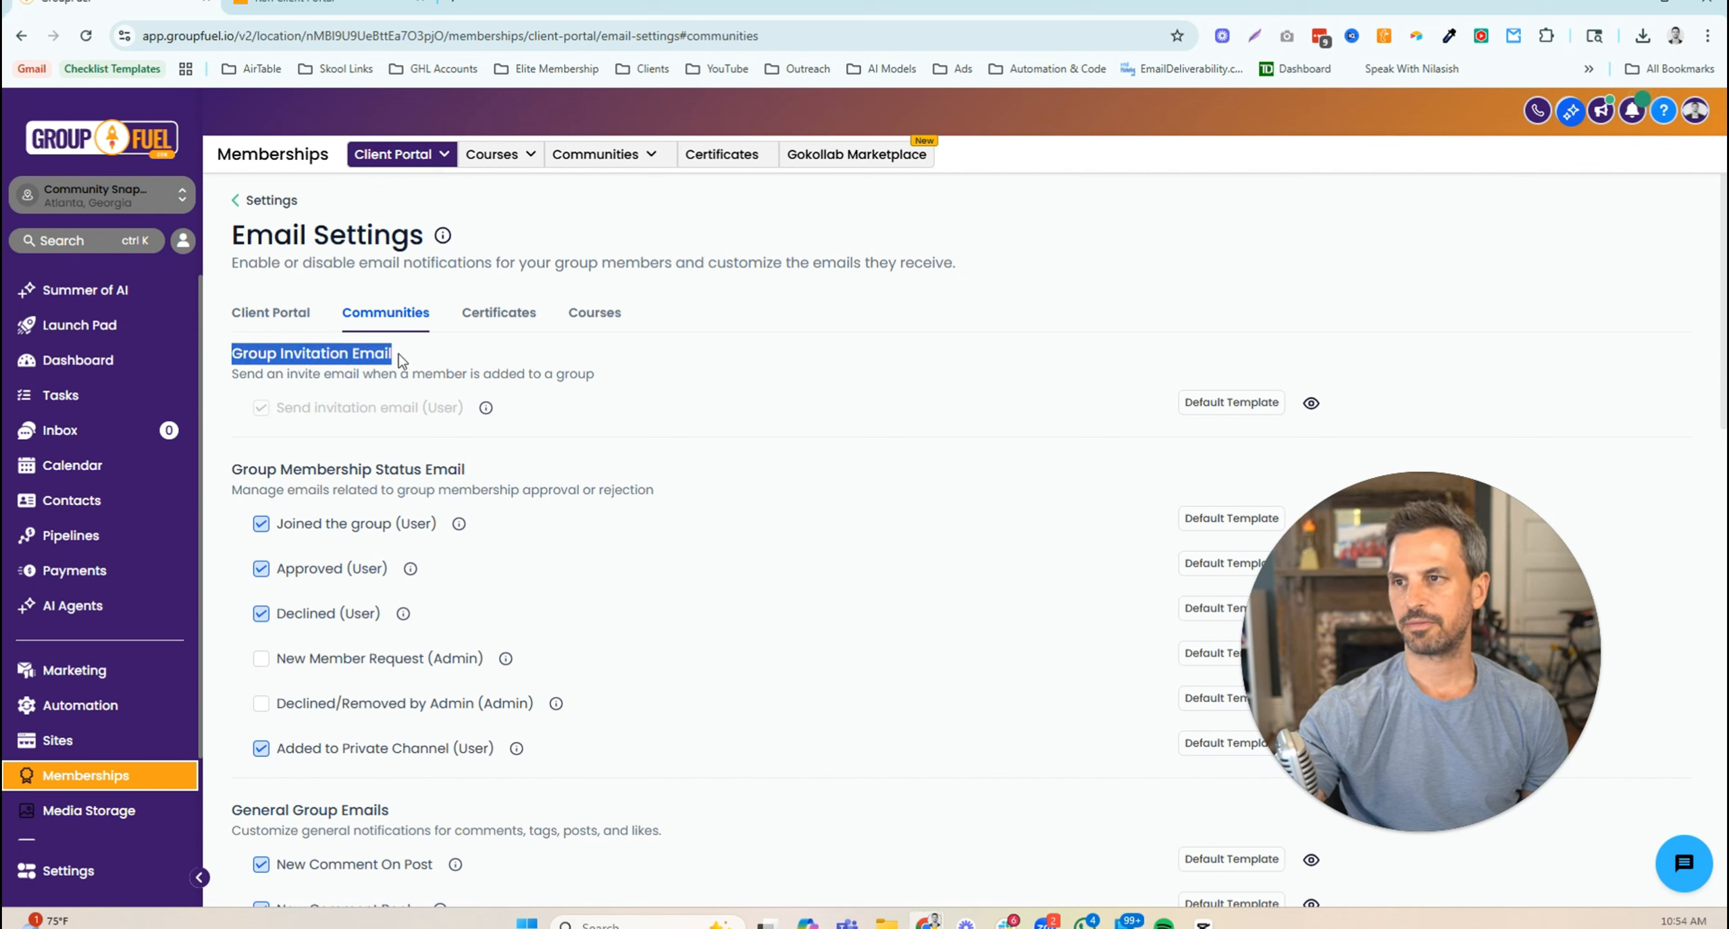
{"action": "left_click_drag", "start_coordinate": [233, 376], "coordinate": [443, 376]}
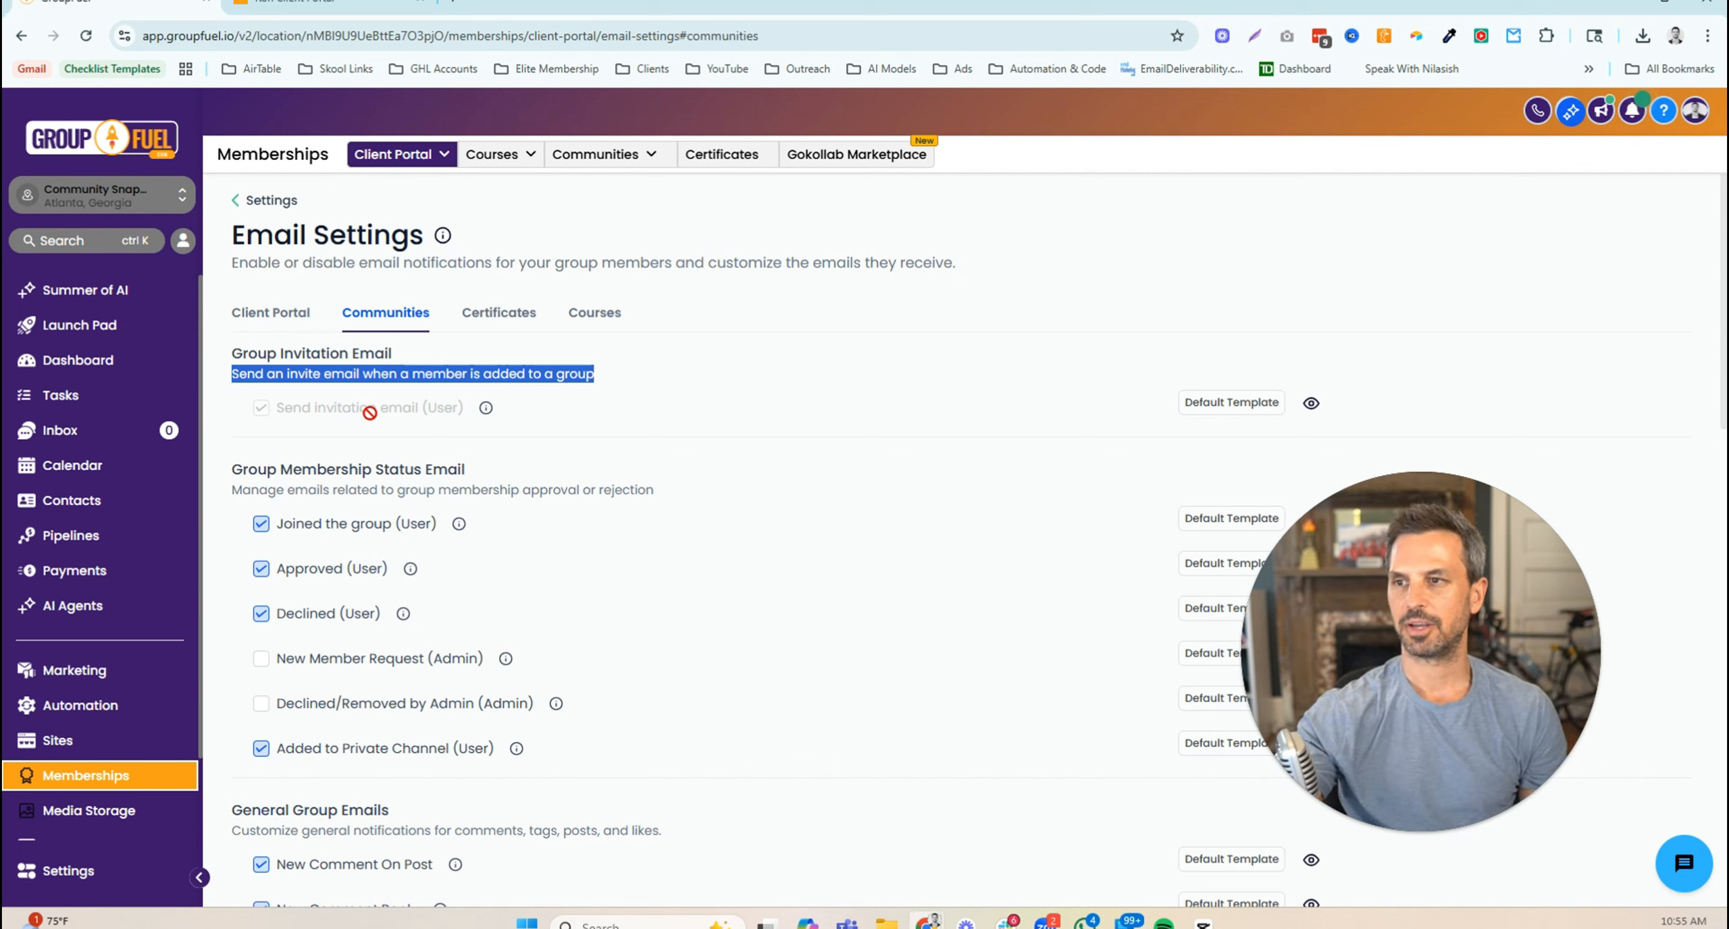
{"action": "left_click", "coordinate": [620, 428]}
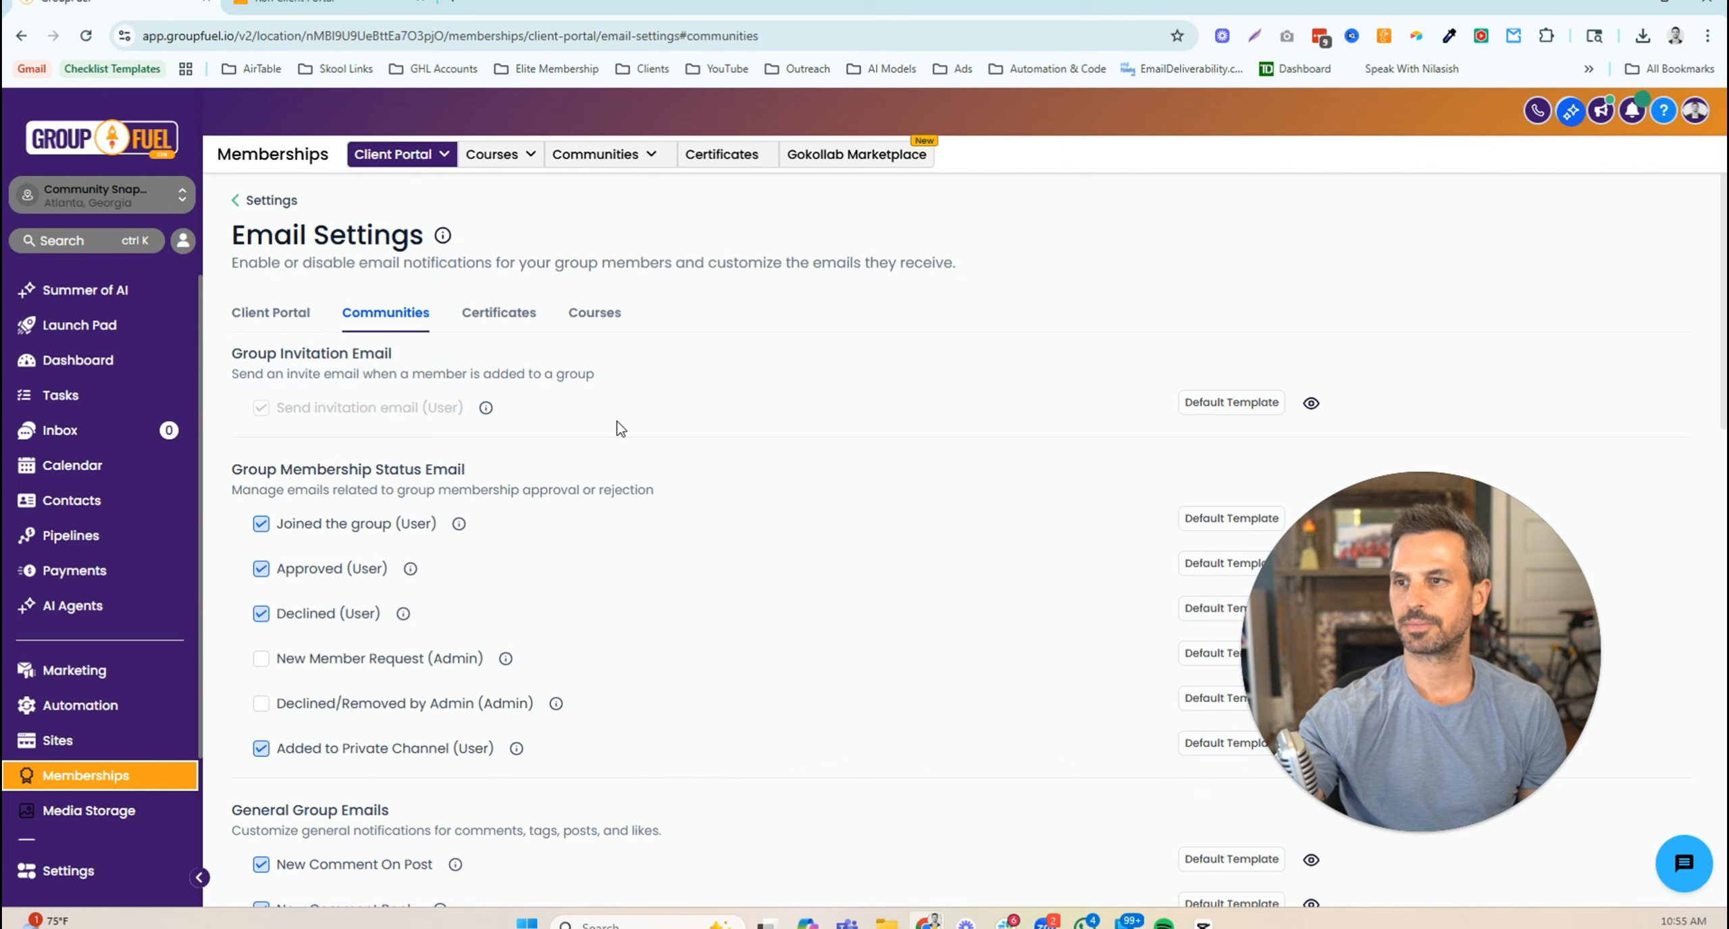
{"action": "scroll", "coordinate": [605, 460], "scroll_direction": "down", "scroll_amount": 1}
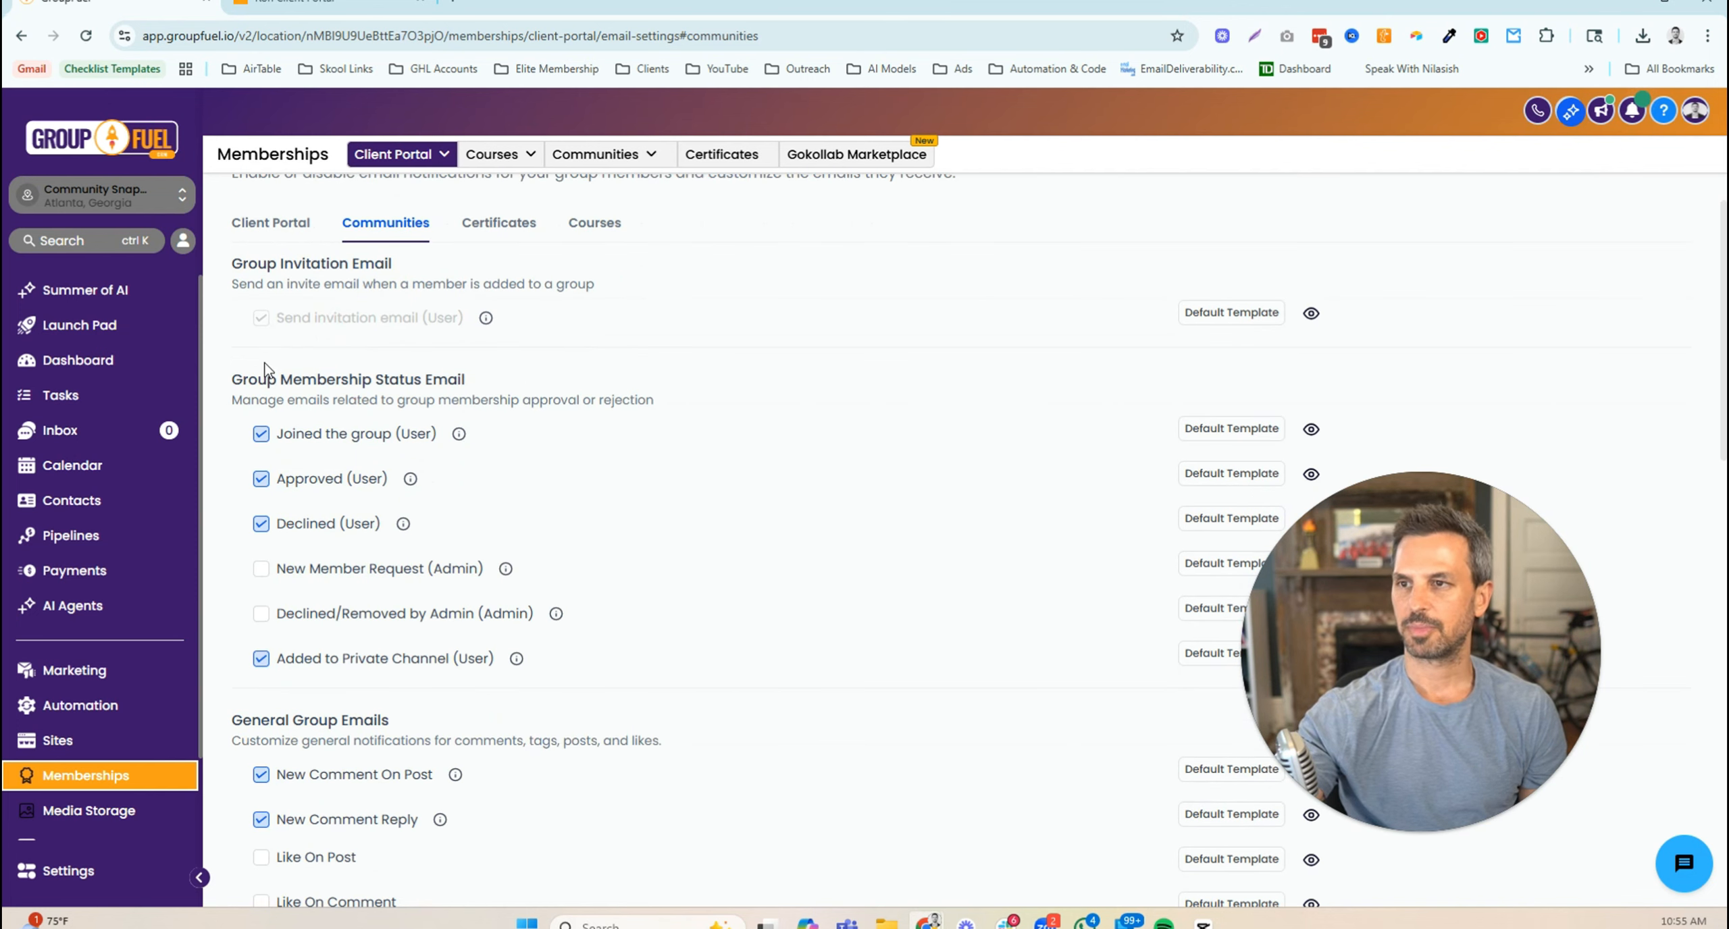
{"action": "left_click_drag", "start_coordinate": [233, 380], "coordinate": [465, 383]}
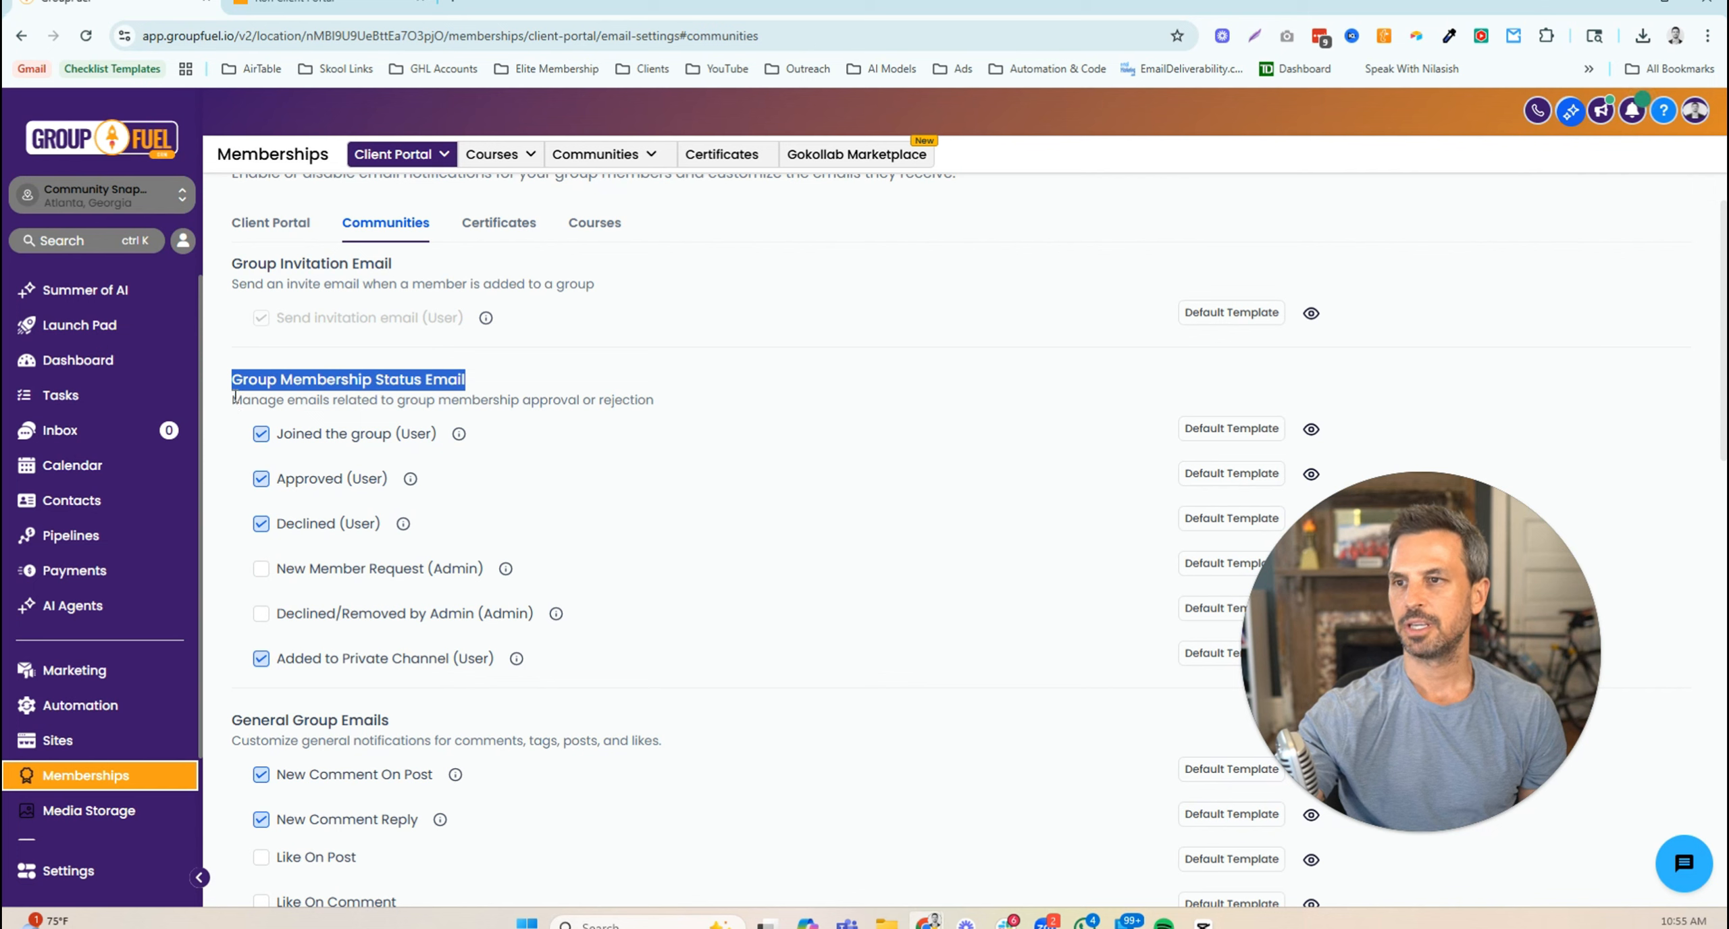
{"action": "left_click_drag", "start_coordinate": [235, 397], "coordinate": [332, 400]}
{"action": "left_click_drag", "start_coordinate": [472, 401], "coordinate": [599, 401]}
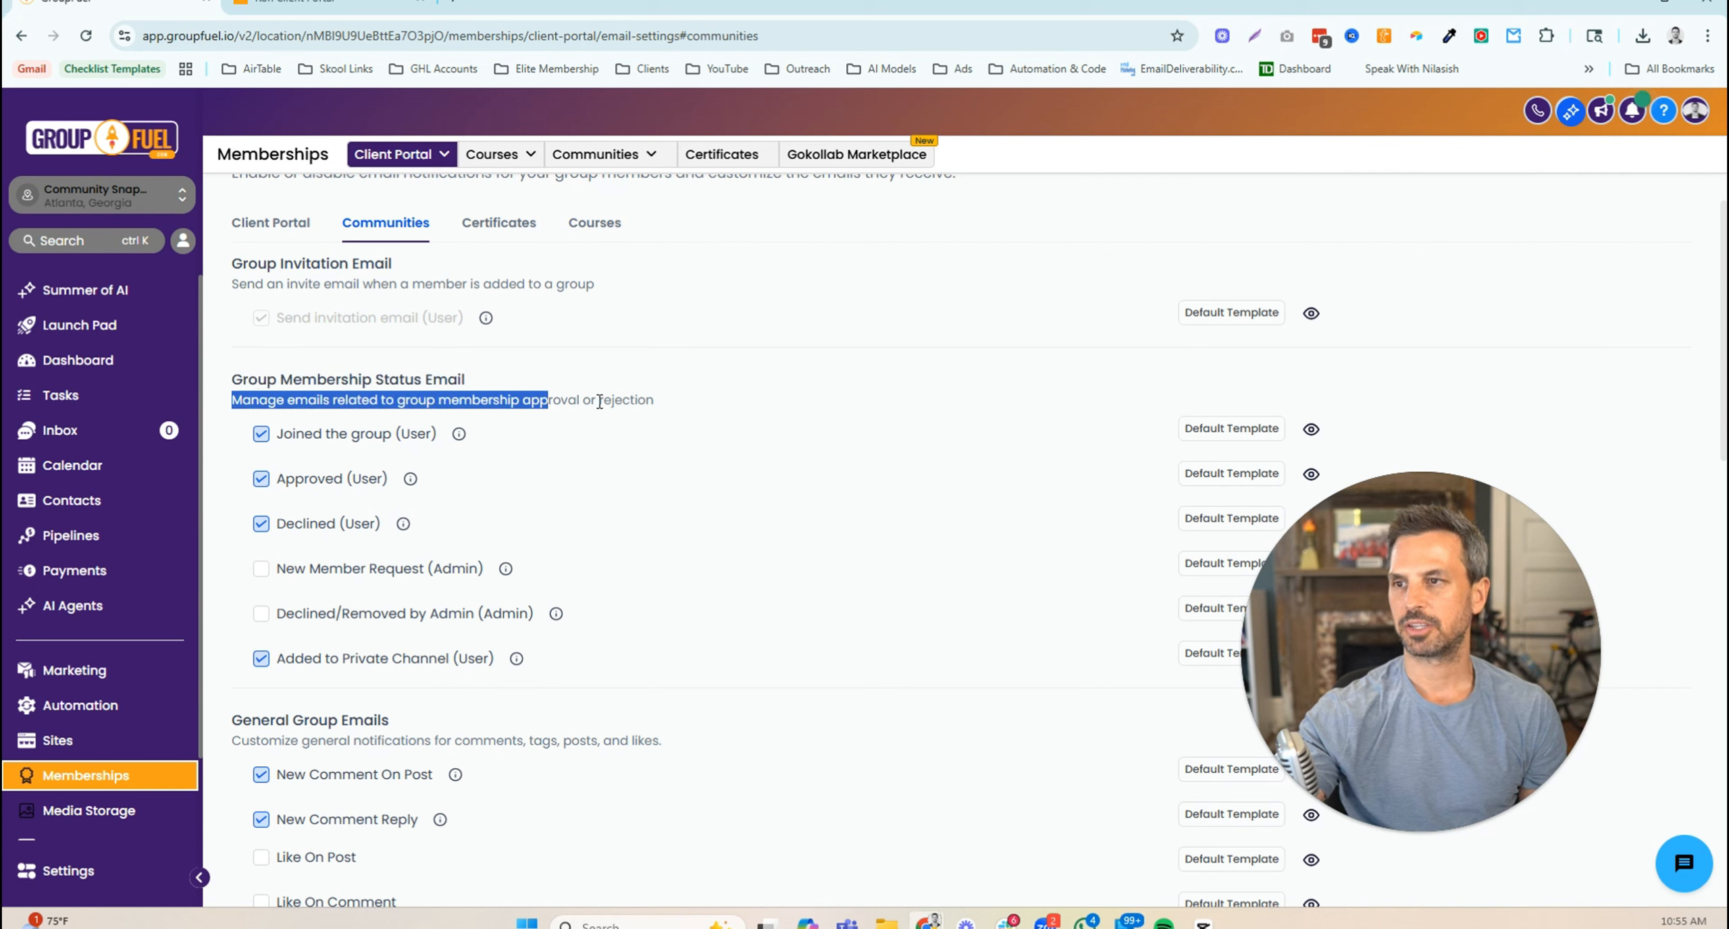
{"action": "left_click", "coordinate": [705, 395]}
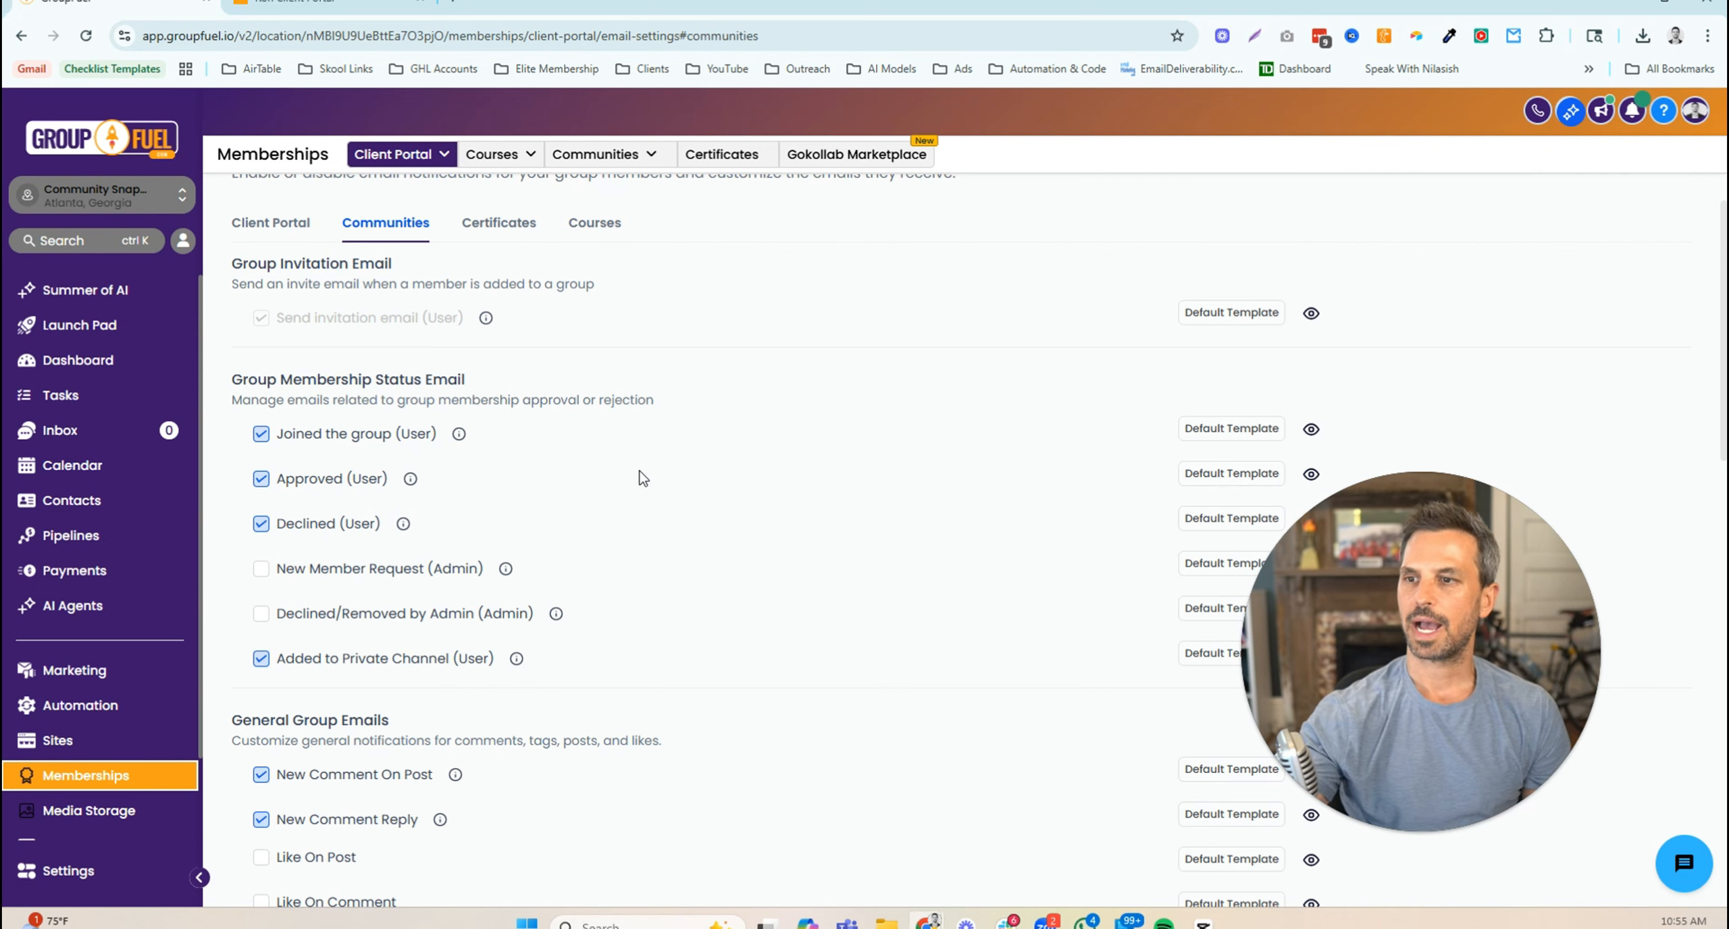
{"action": "scroll", "coordinate": [644, 479], "scroll_direction": "down", "scroll_amount": 1}
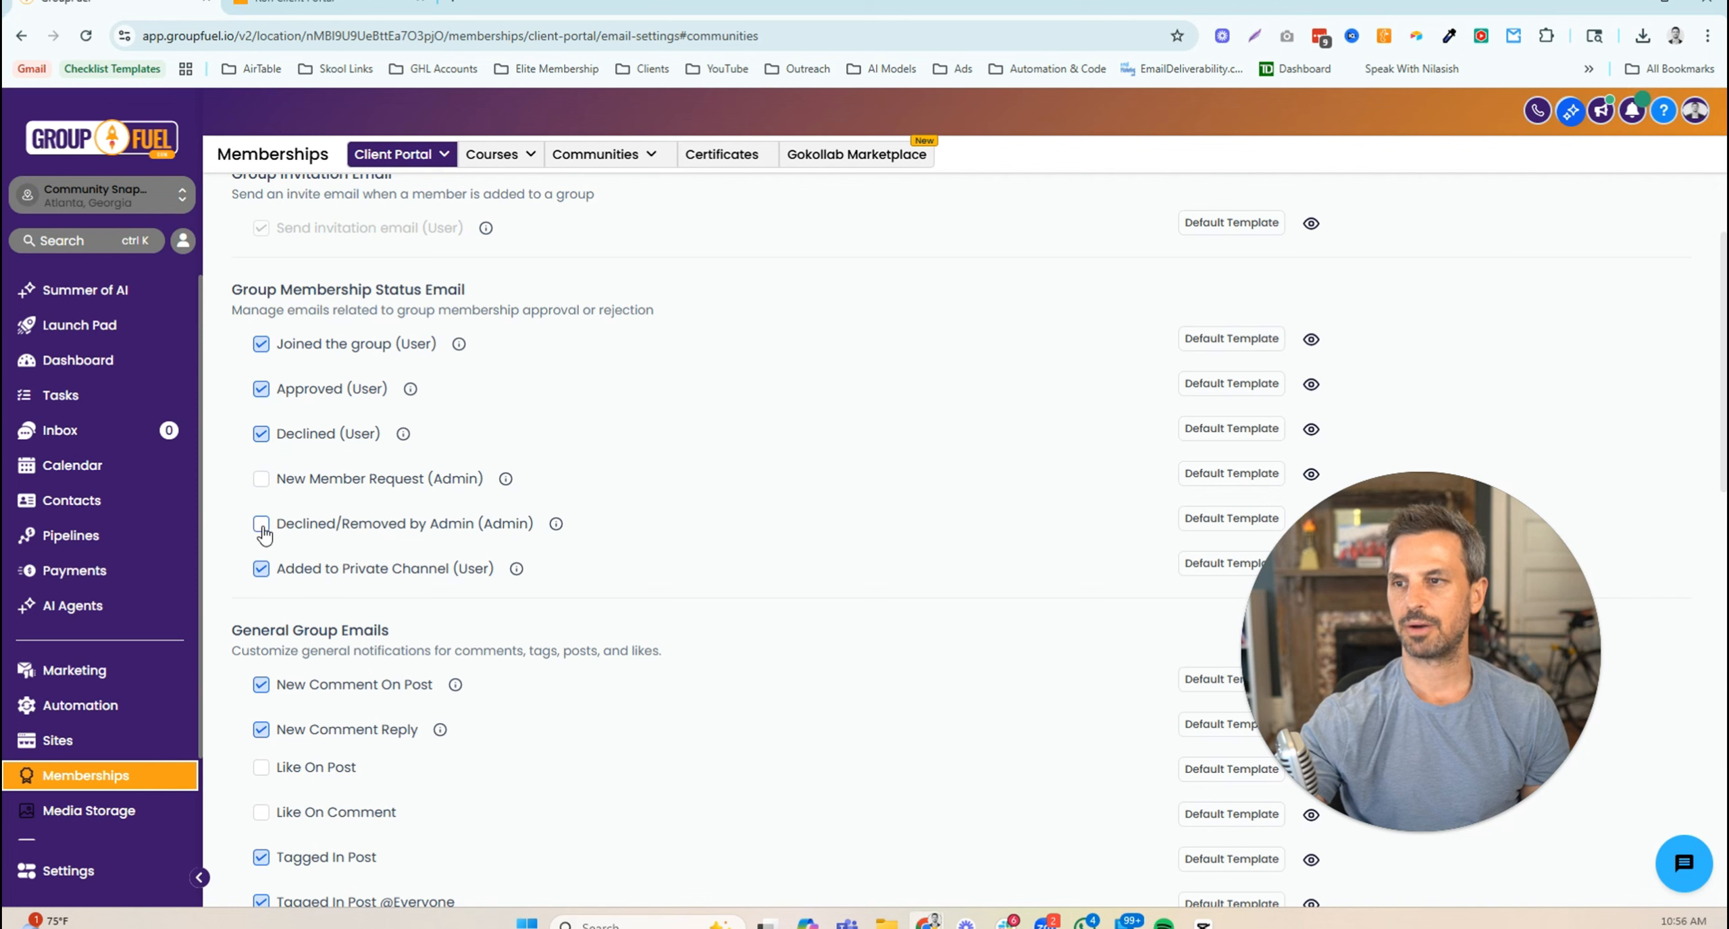
{"action": "scroll", "coordinate": [591, 494], "scroll_direction": "down", "scroll_amount": 1}
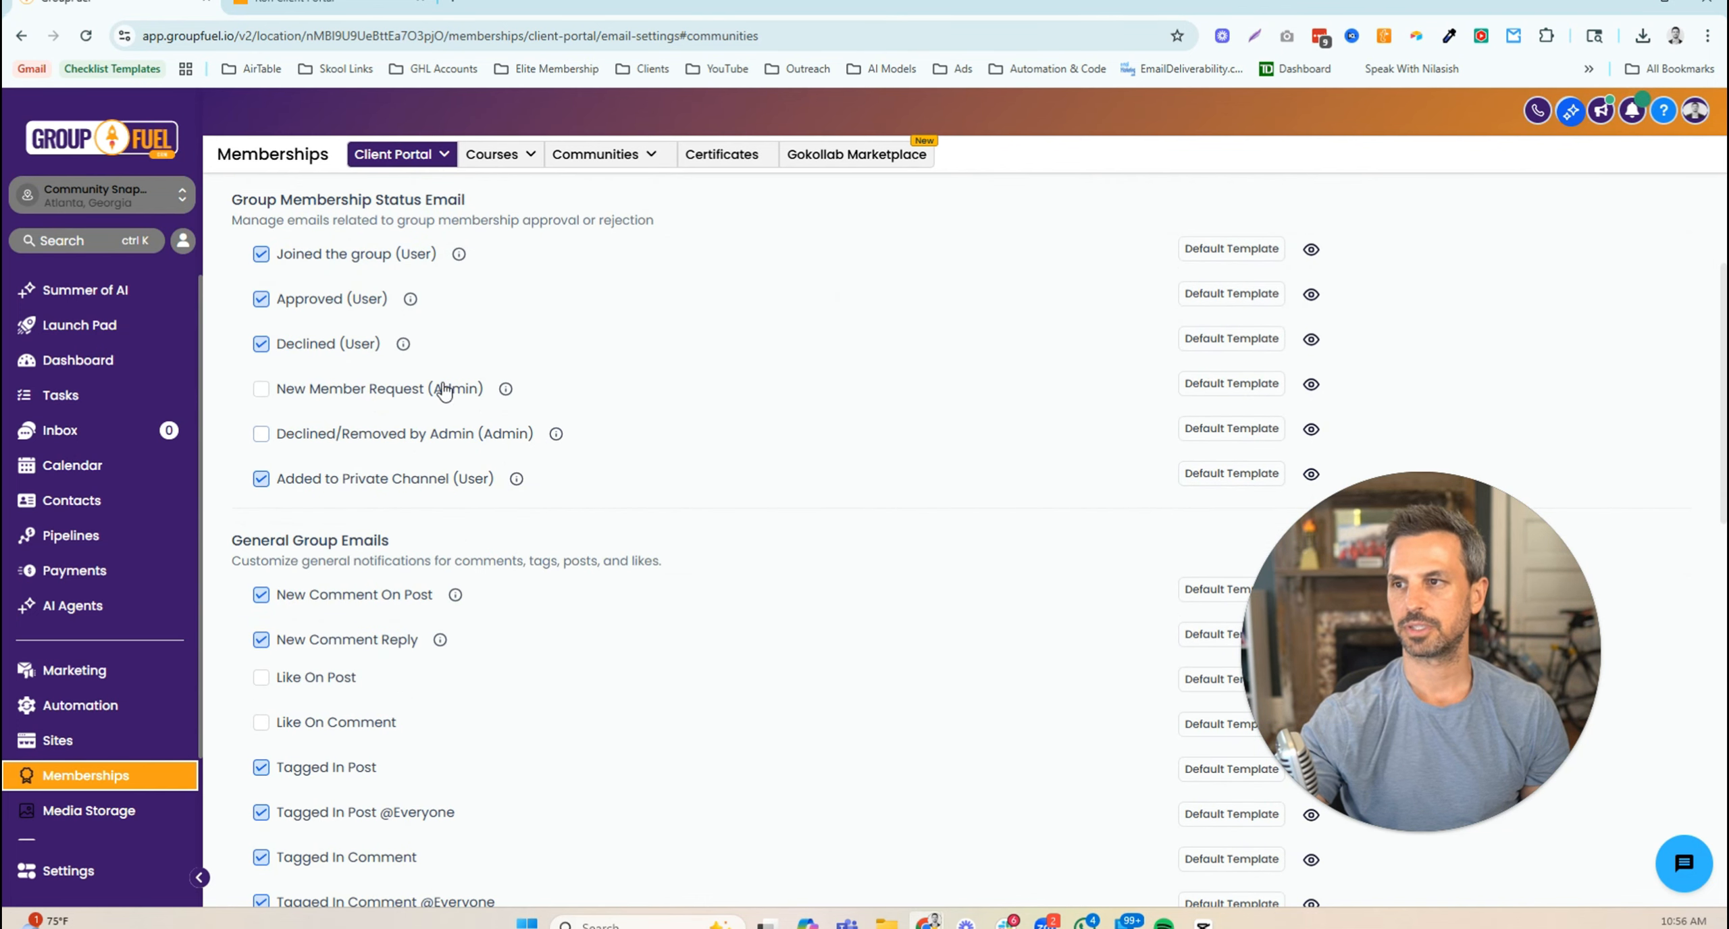
{"action": "scroll", "coordinate": [586, 405], "scroll_direction": "down", "scroll_amount": 2}
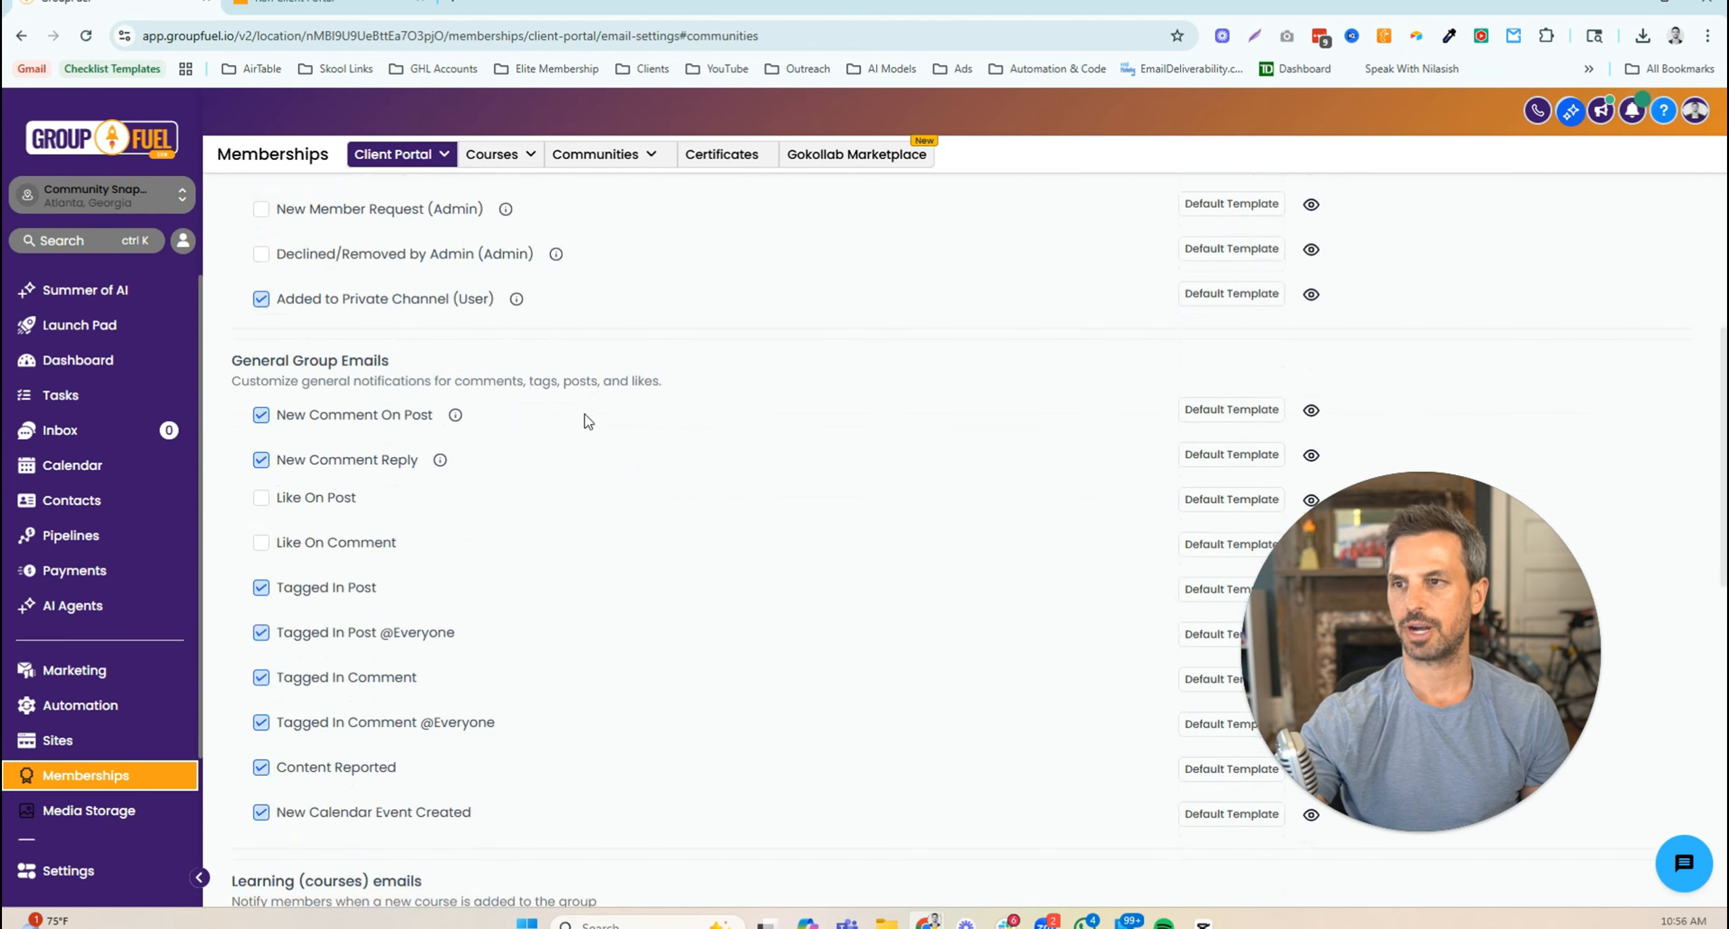
{"action": "left_click_drag", "start_coordinate": [232, 361], "coordinate": [401, 377]}
{"action": "left_click_drag", "start_coordinate": [233, 381], "coordinate": [660, 387]}
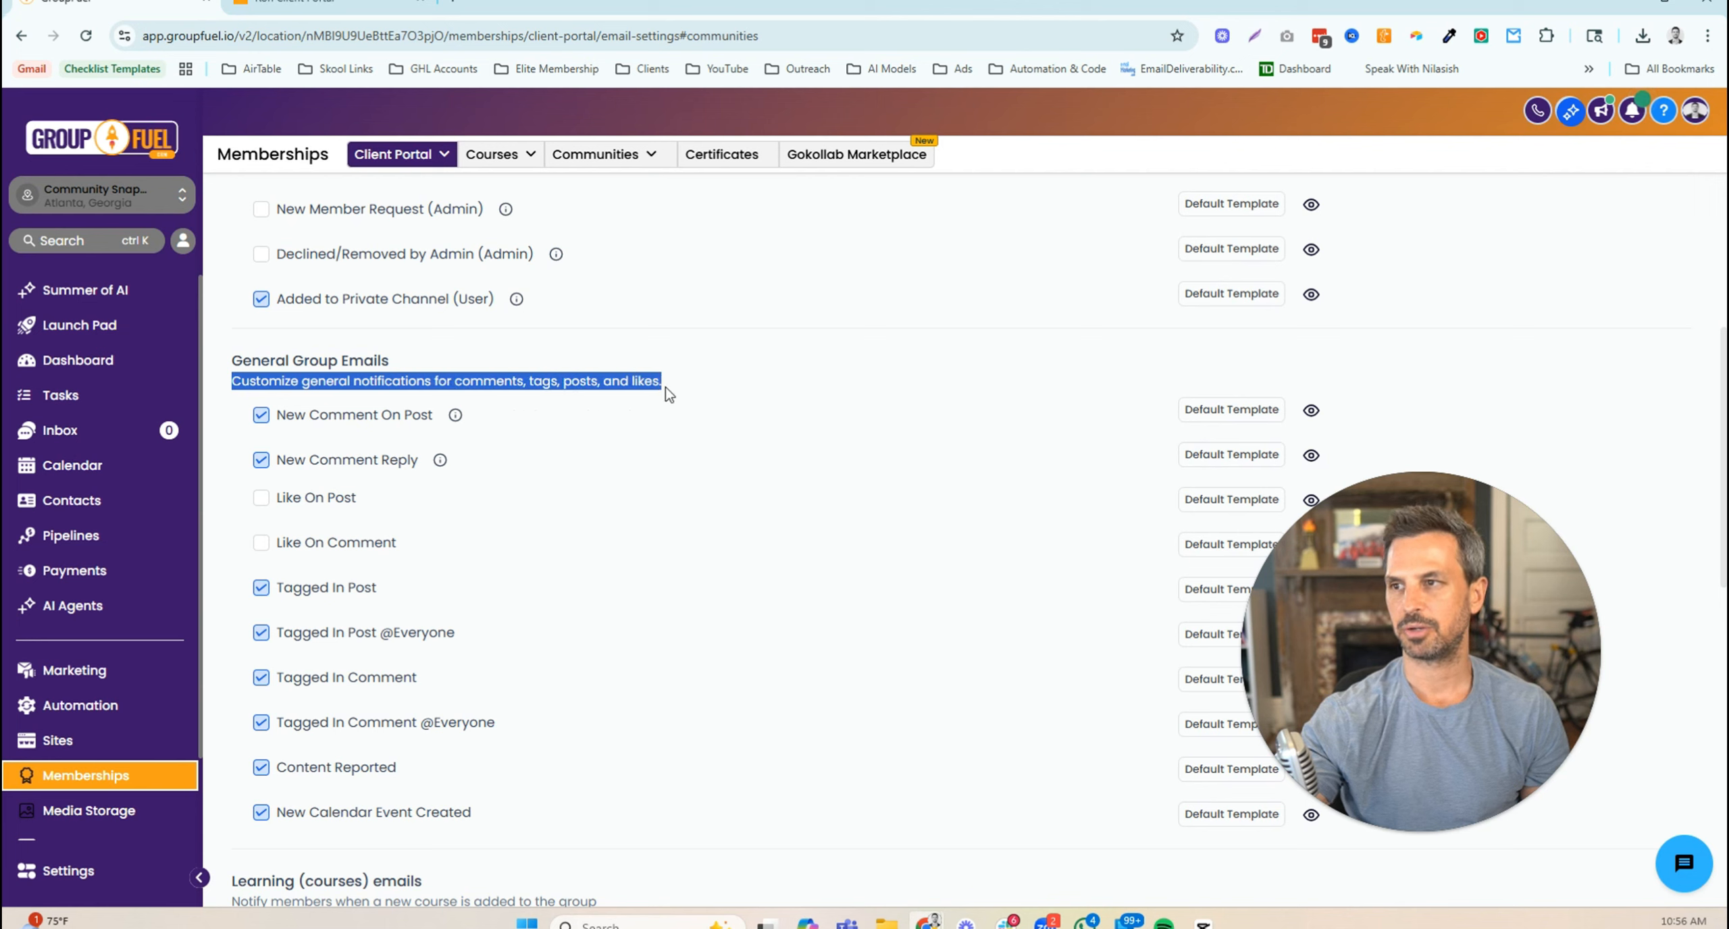
{"action": "left_click", "coordinate": [682, 400]}
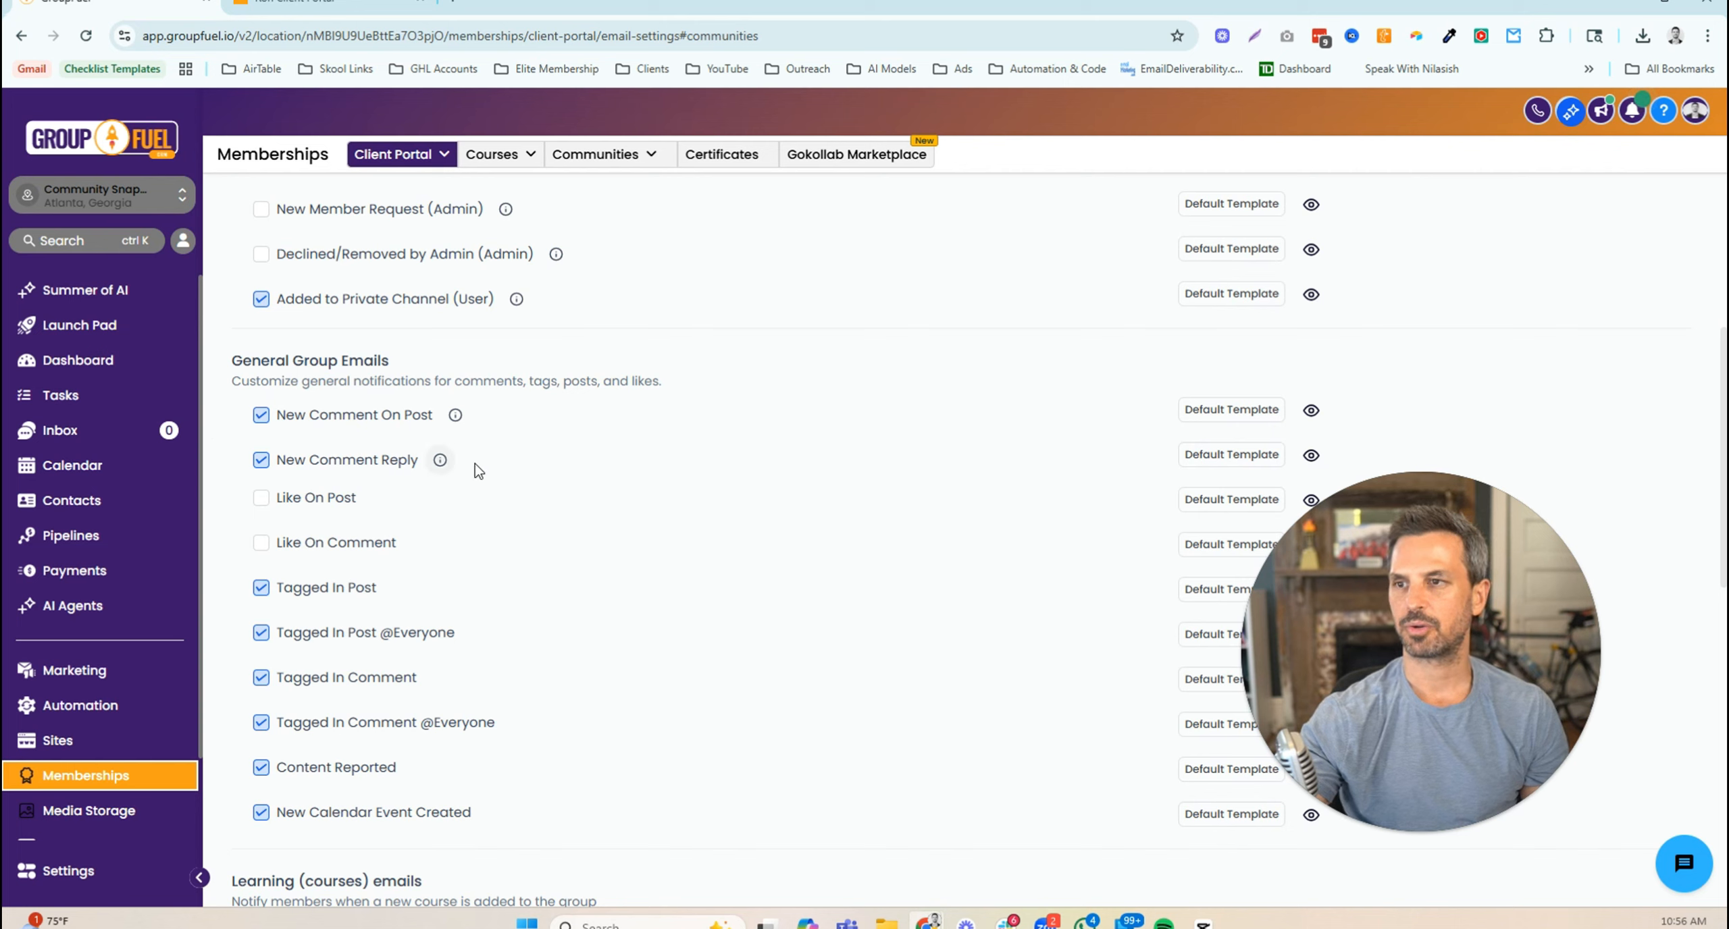
{"action": "mouse_move", "coordinate": [440, 460]}
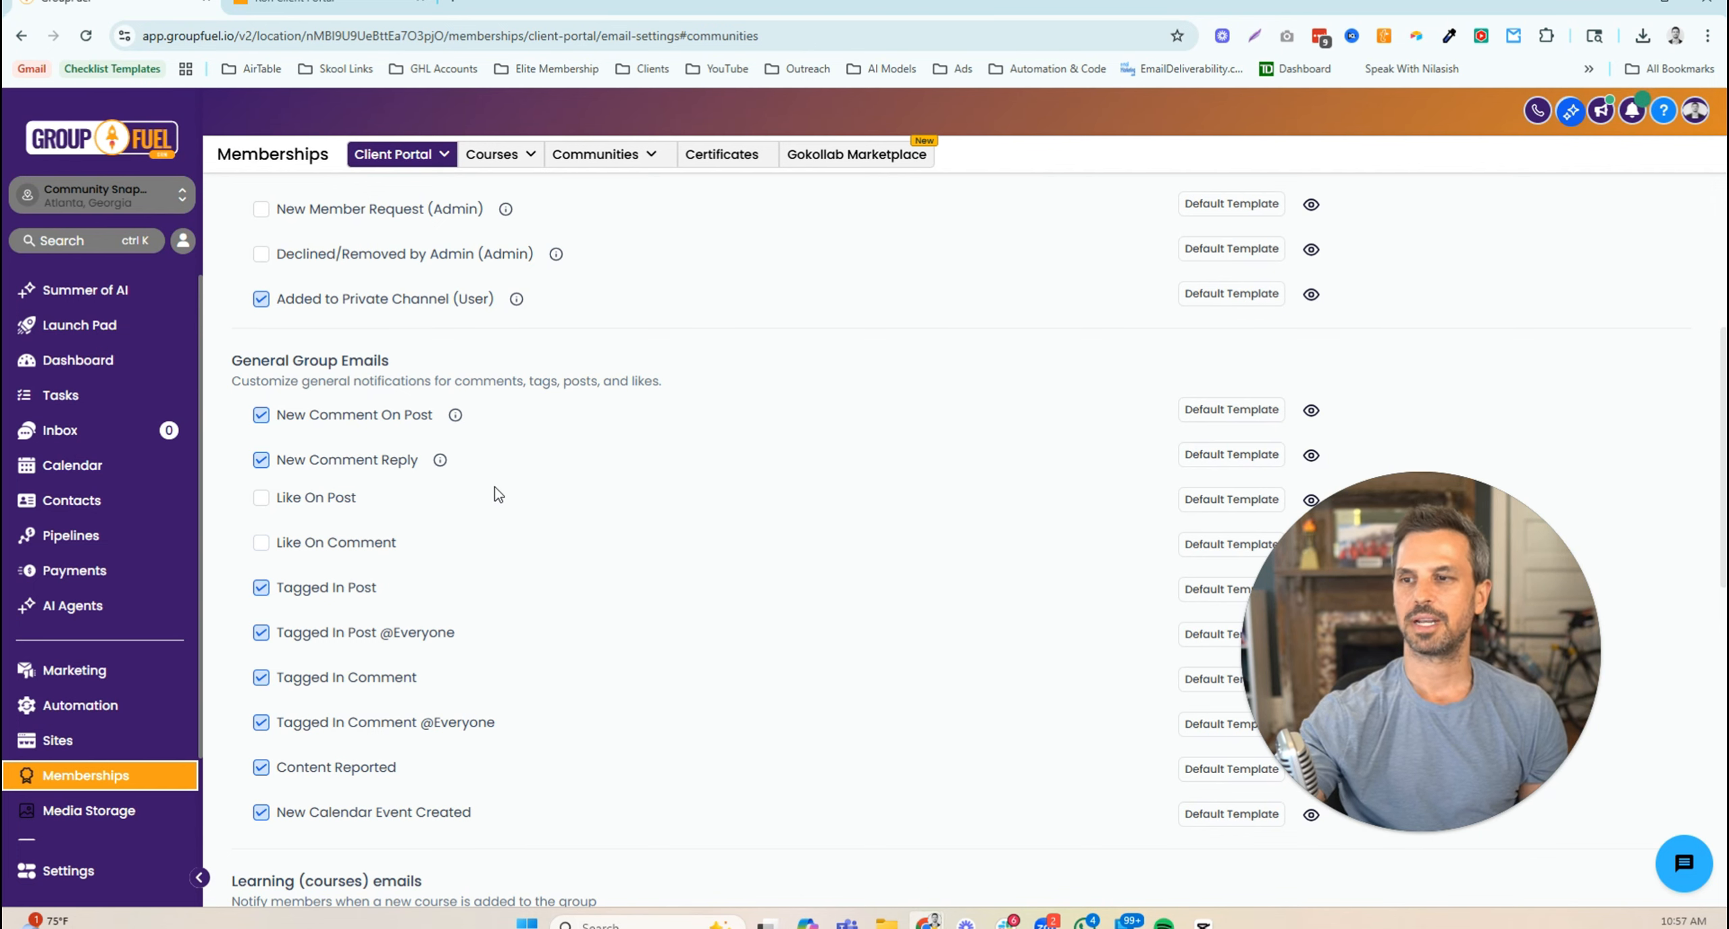
{"action": "scroll", "coordinate": [508, 489], "scroll_direction": "down", "scroll_amount": 3}
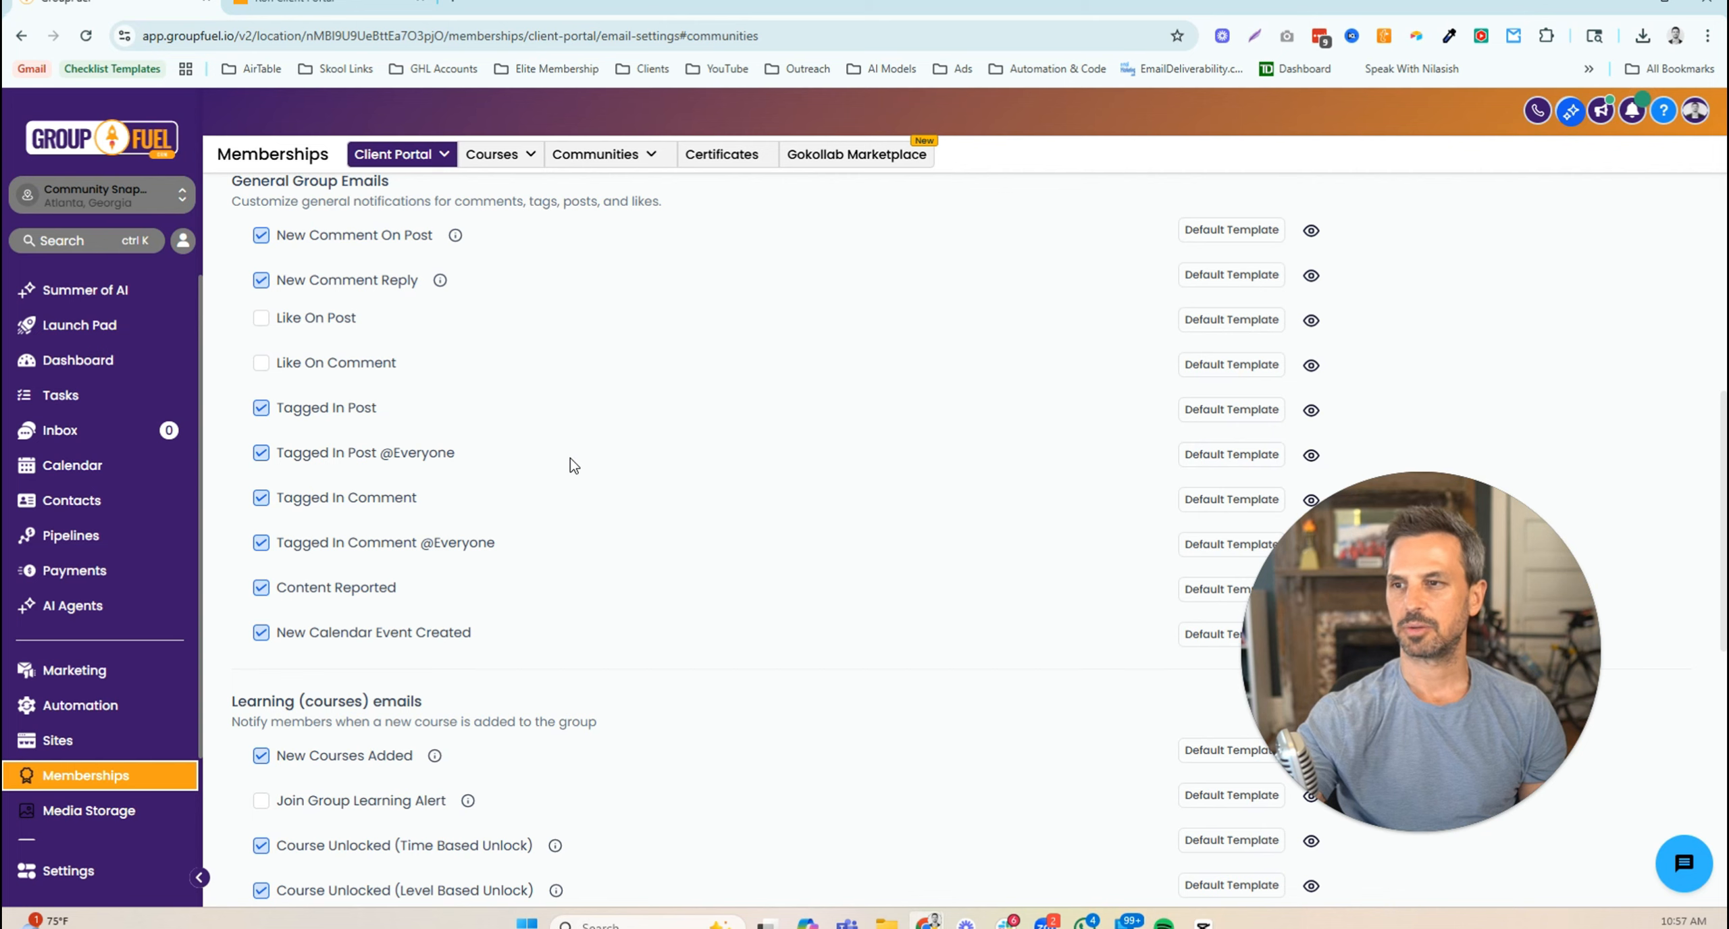
{"action": "scroll", "coordinate": [570, 461], "scroll_direction": "down", "scroll_amount": 2}
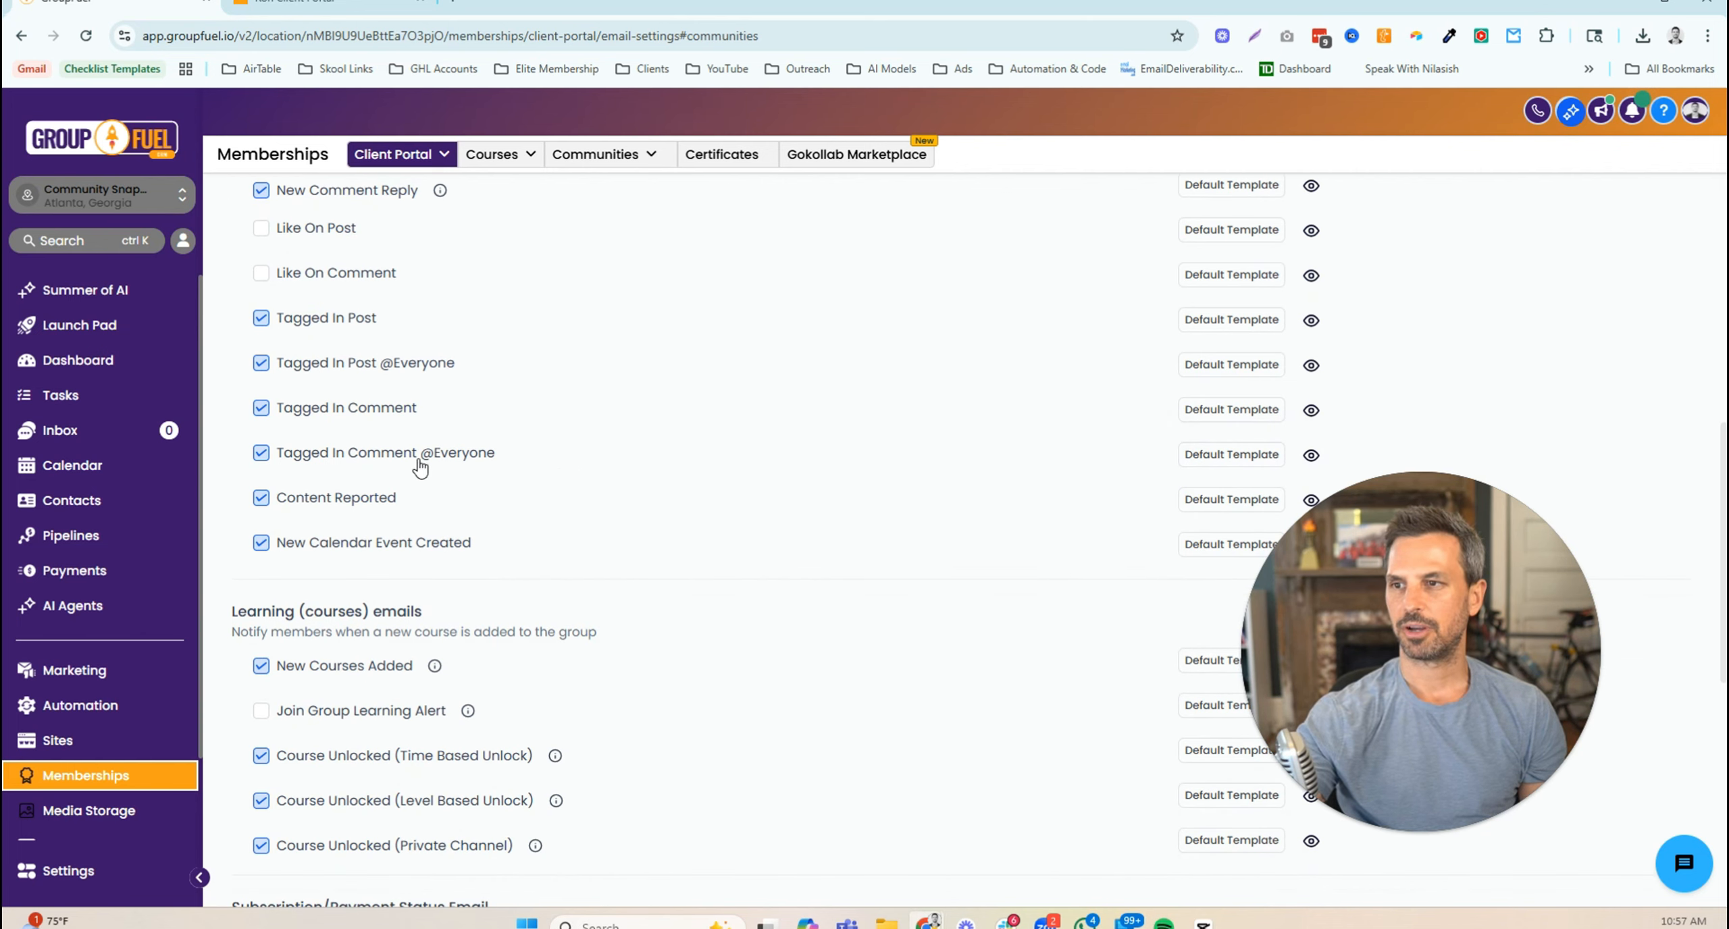
{"action": "scroll", "coordinate": [597, 481], "scroll_direction": "down", "scroll_amount": 2}
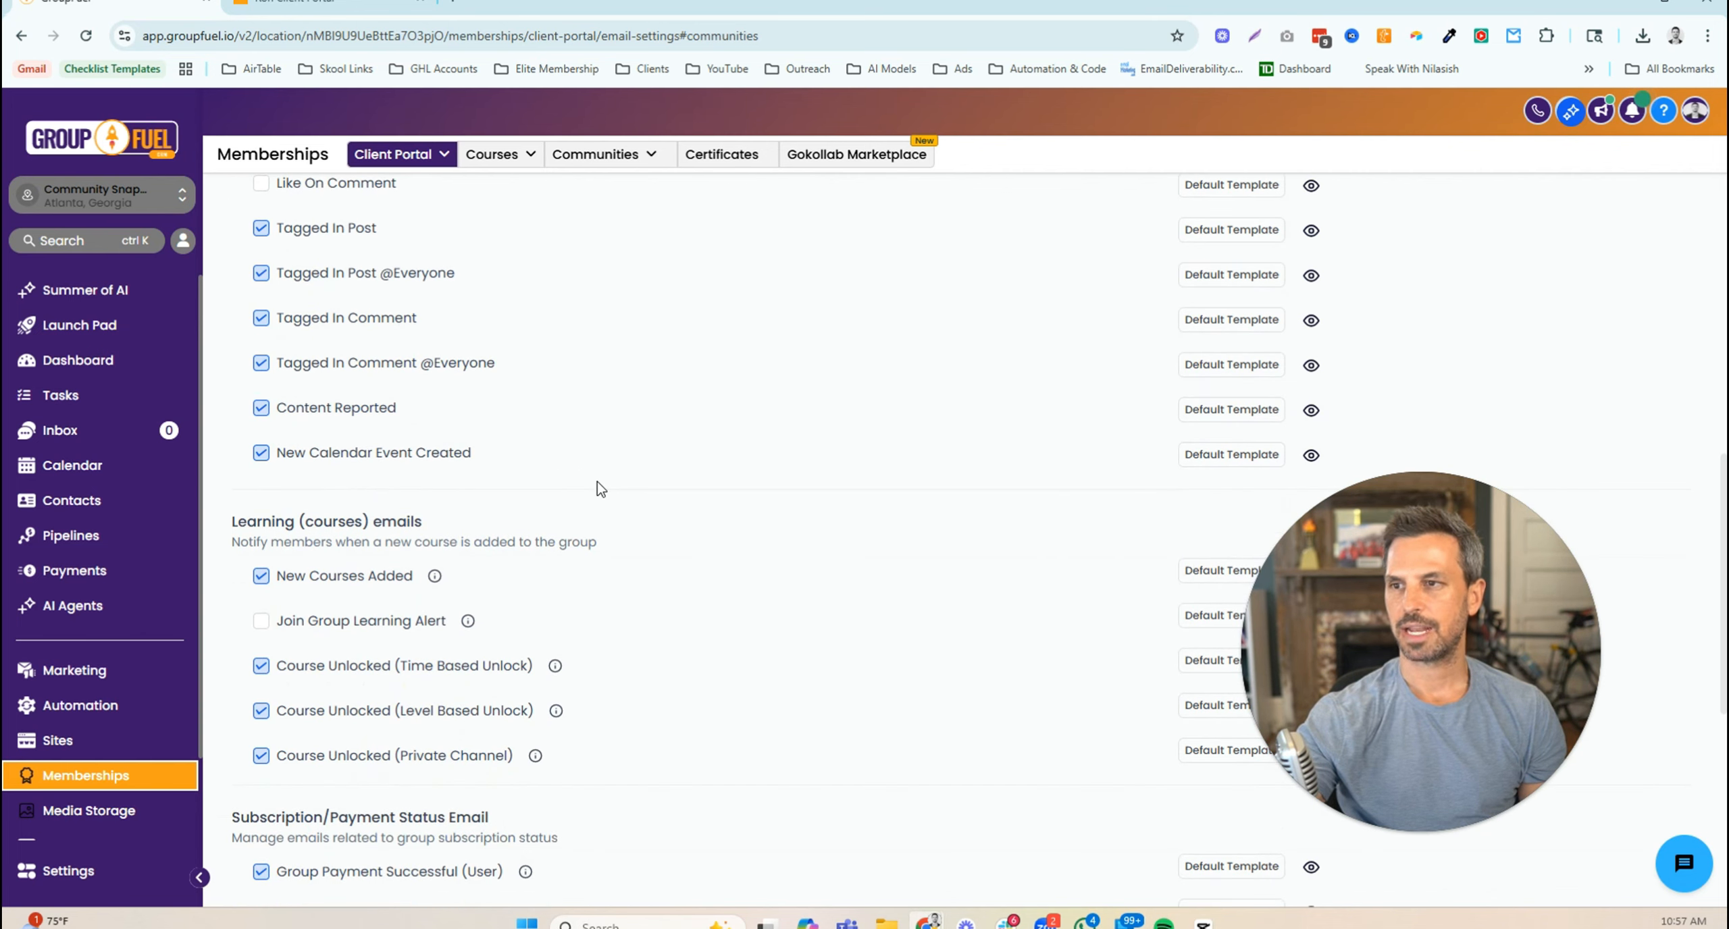
{"action": "scroll", "coordinate": [597, 480], "scroll_direction": "down", "scroll_amount": 4}
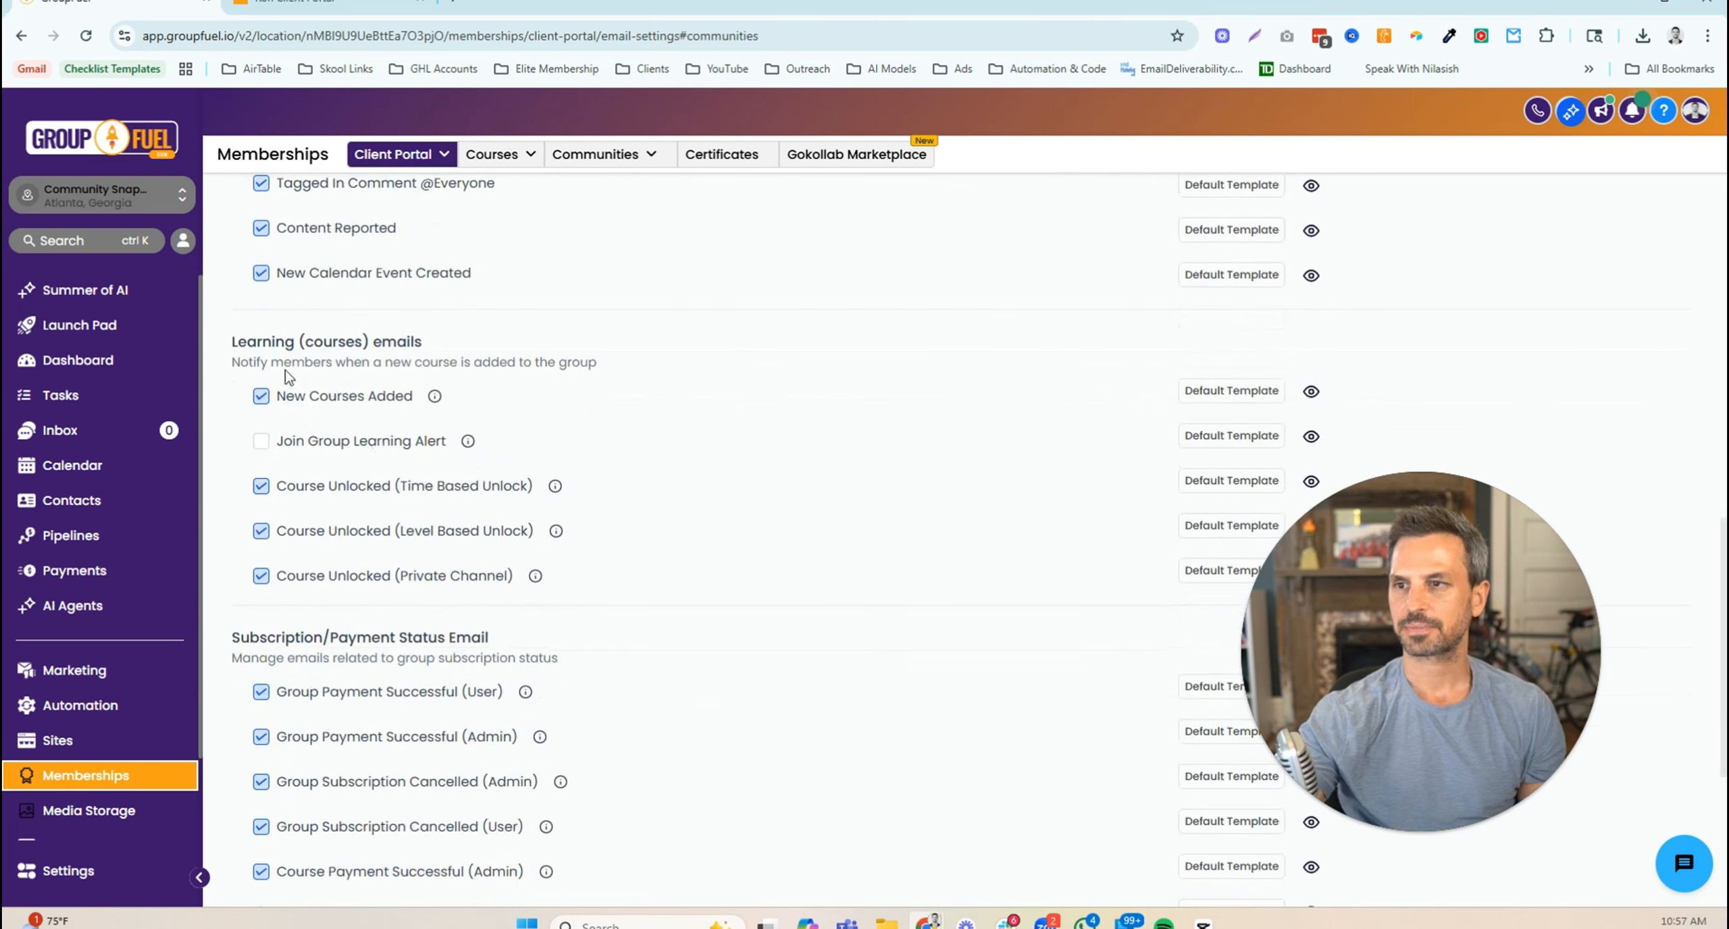
{"action": "left_click_drag", "start_coordinate": [232, 337], "coordinate": [429, 343]}
{"action": "left_click_drag", "start_coordinate": [233, 362], "coordinate": [600, 368]}
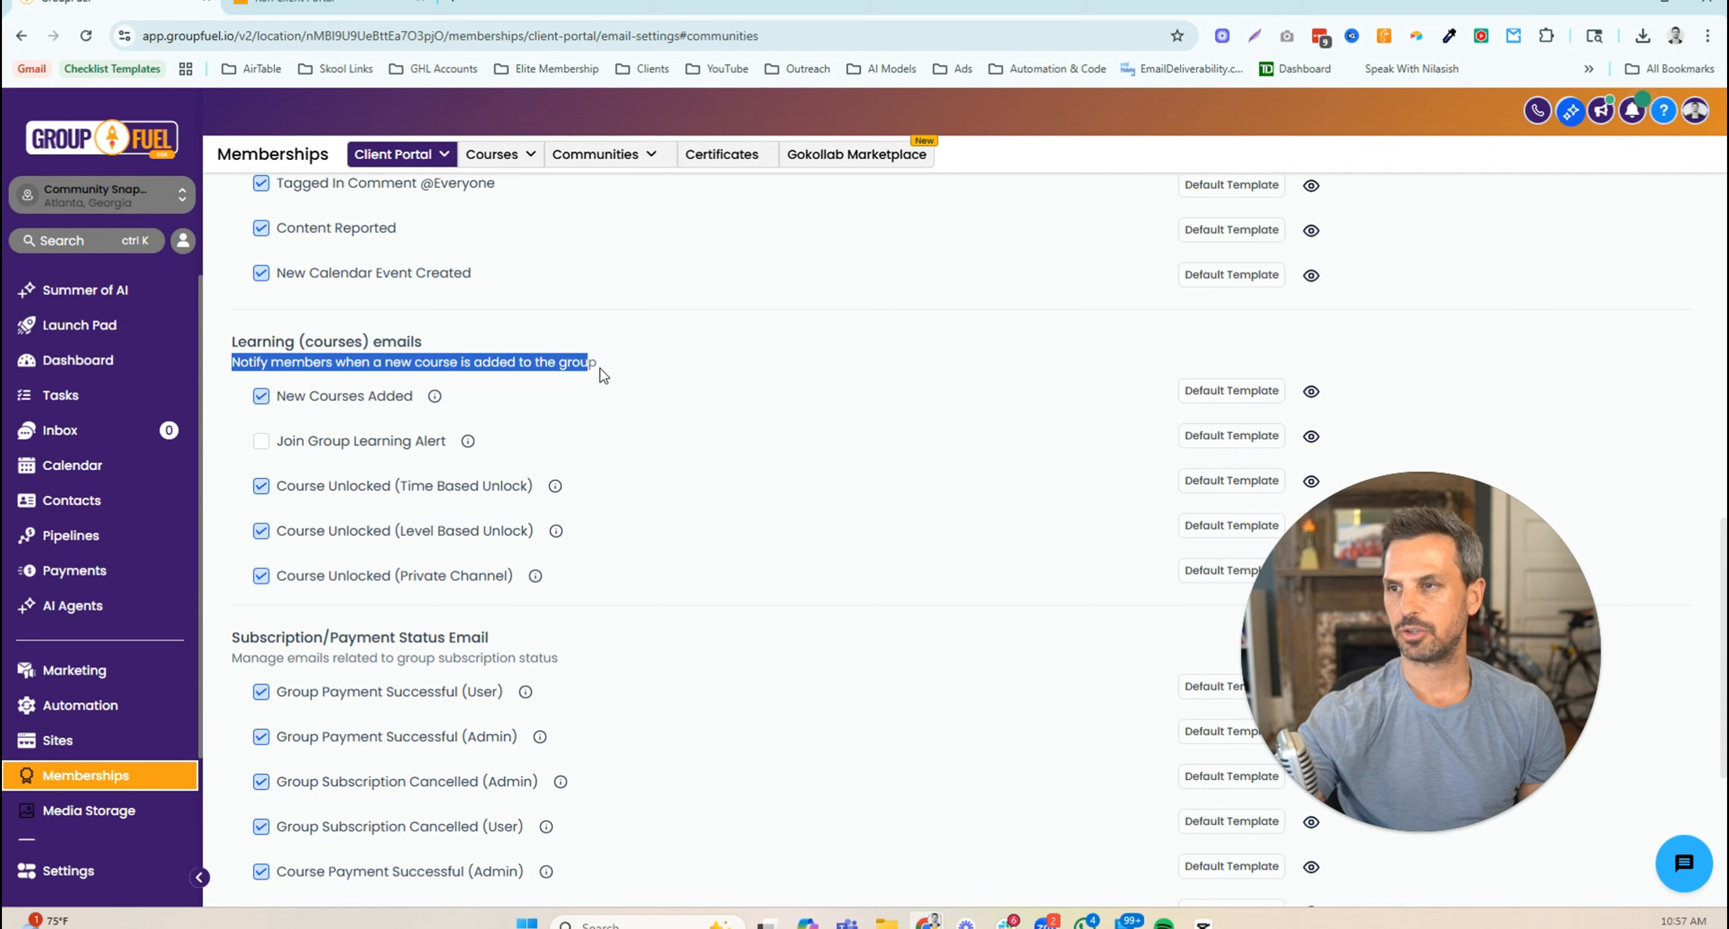
{"action": "left_click", "coordinate": [660, 401]}
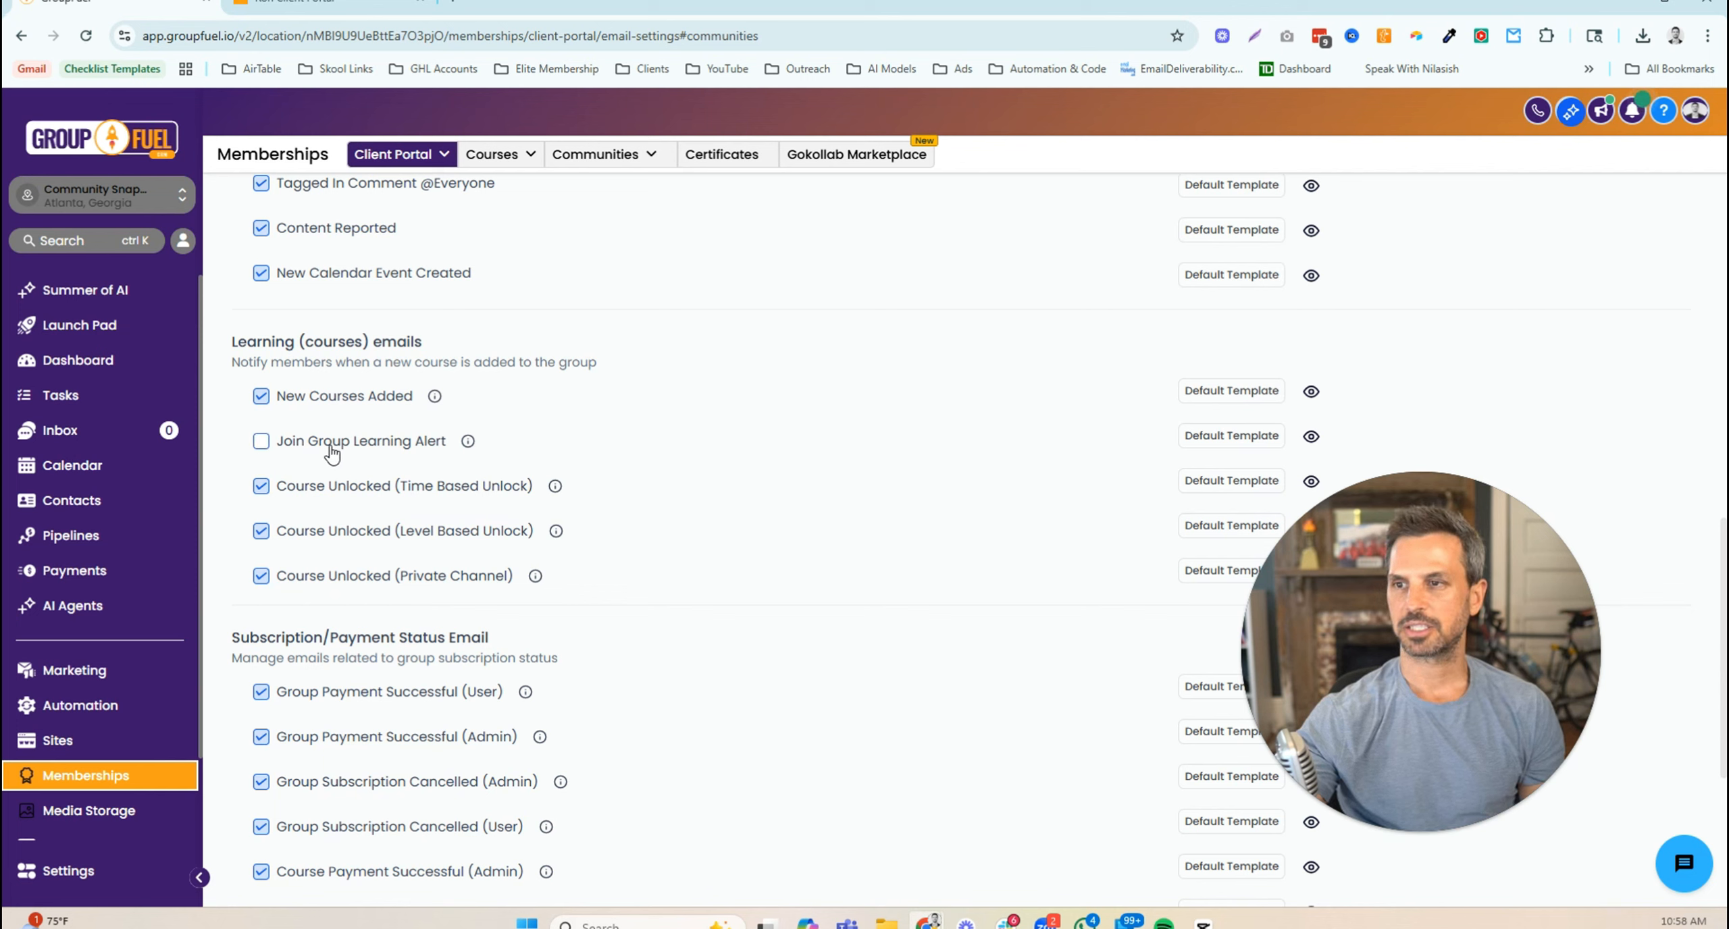
{"action": "mouse_move", "coordinate": [468, 446]}
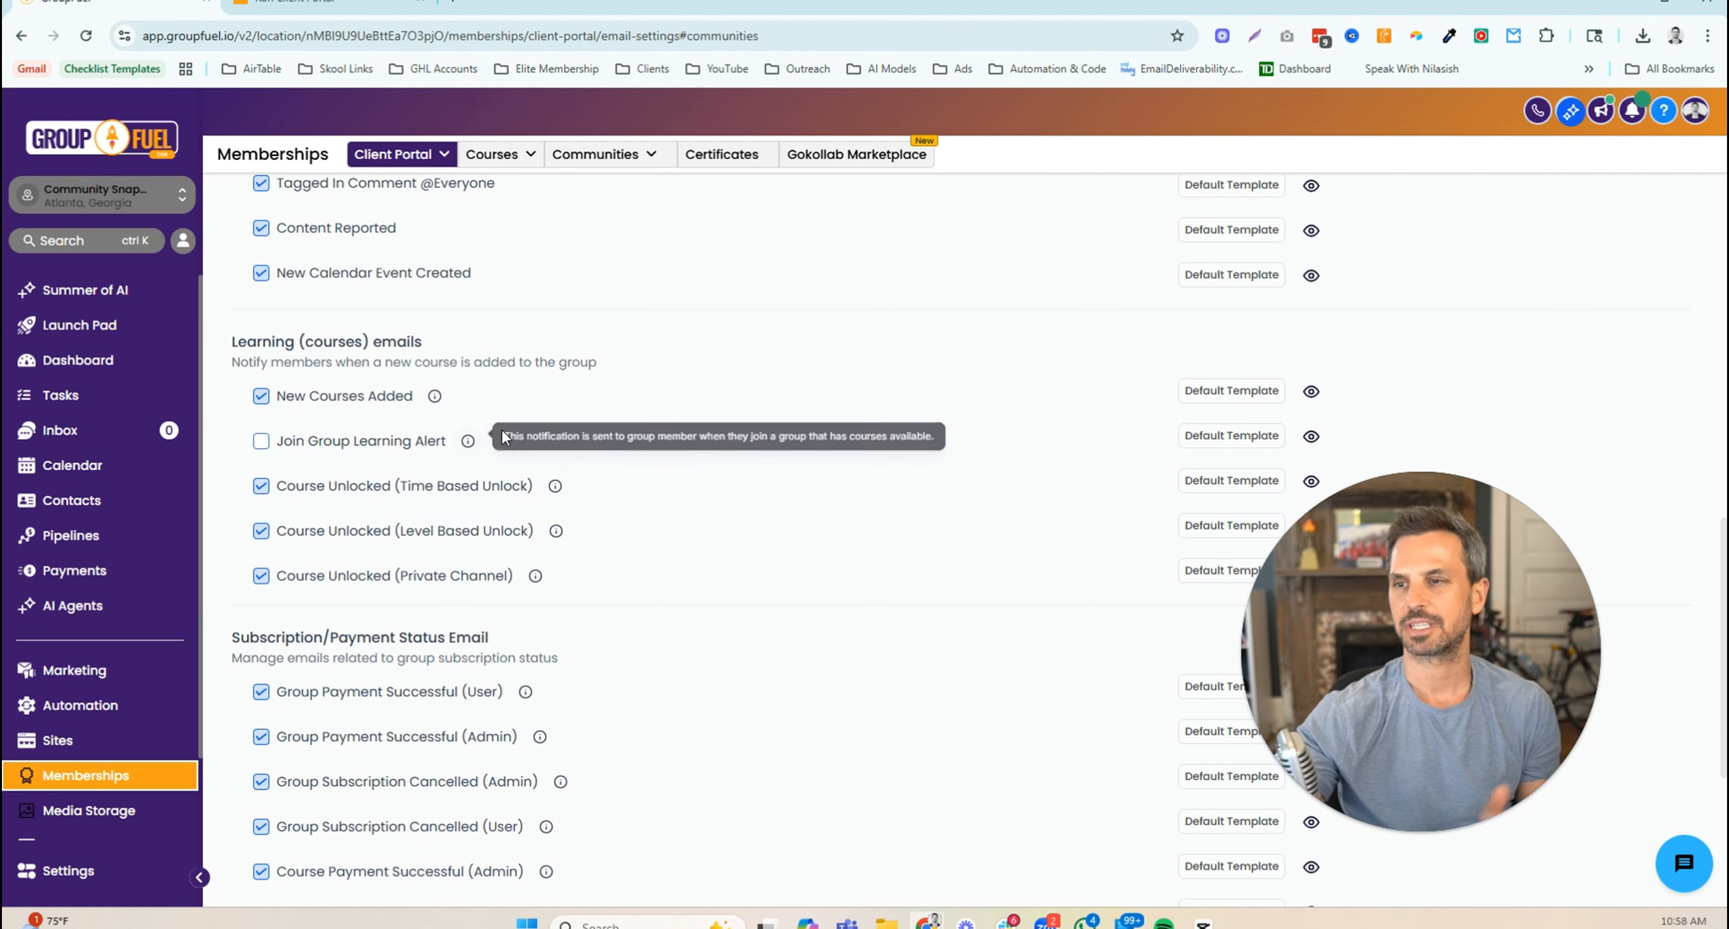
{"action": "scroll", "coordinate": [621, 446], "scroll_direction": "down", "scroll_amount": 1}
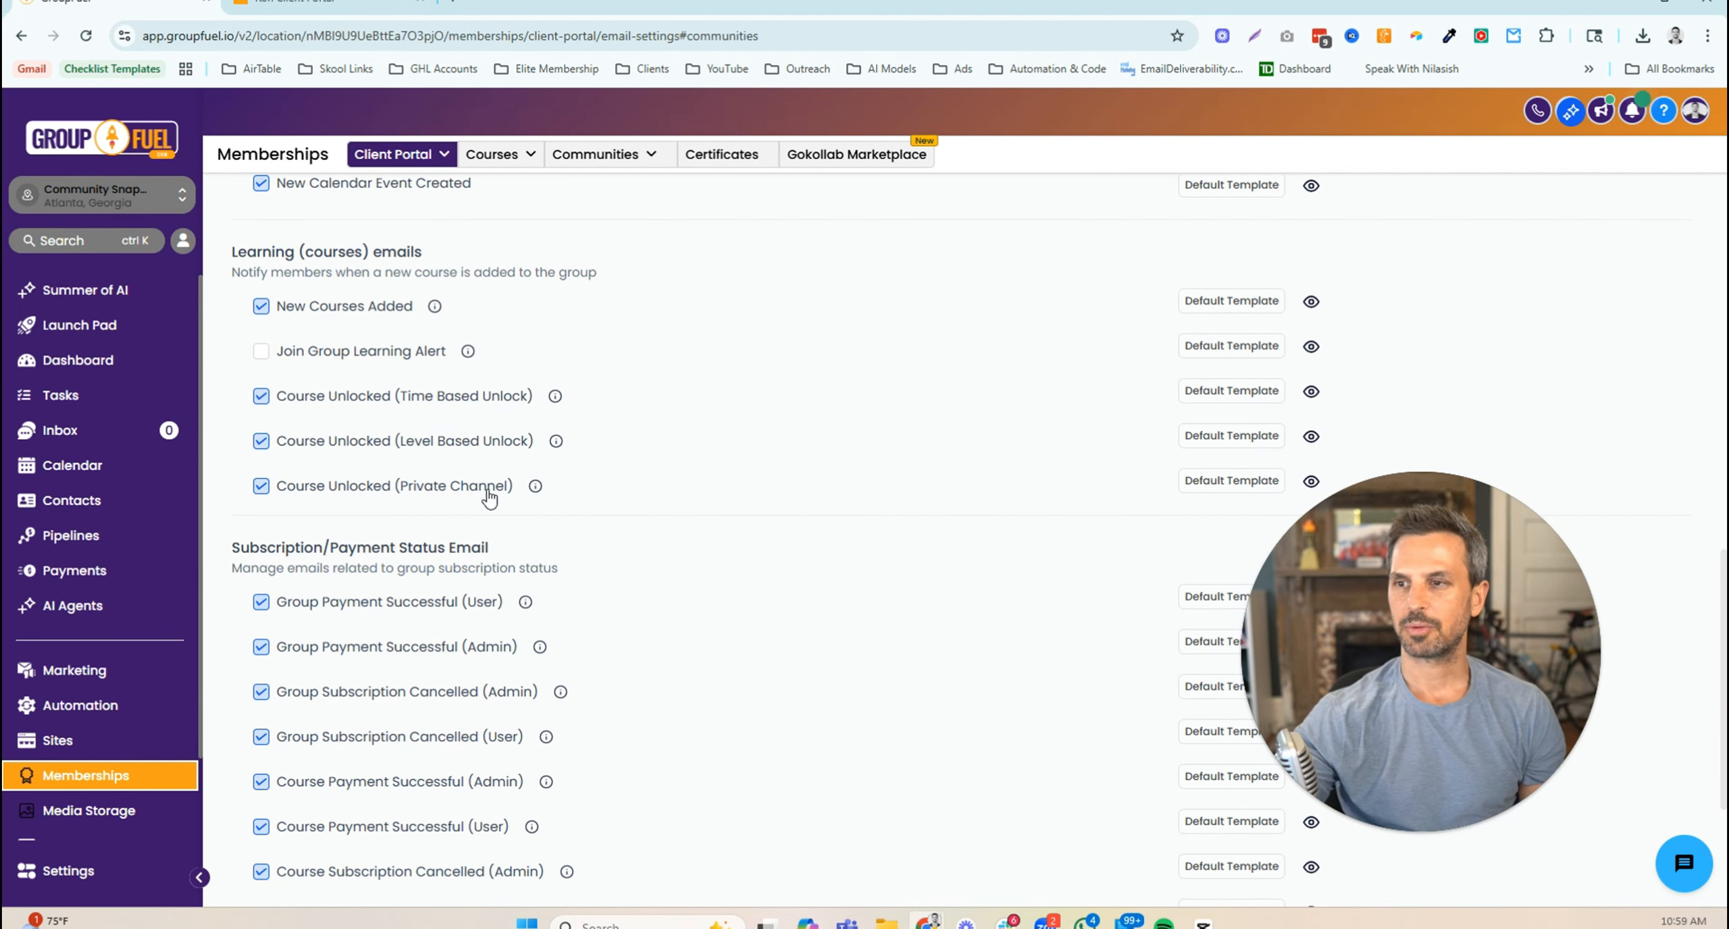
{"action": "scroll", "coordinate": [605, 479], "scroll_direction": "down", "scroll_amount": 3}
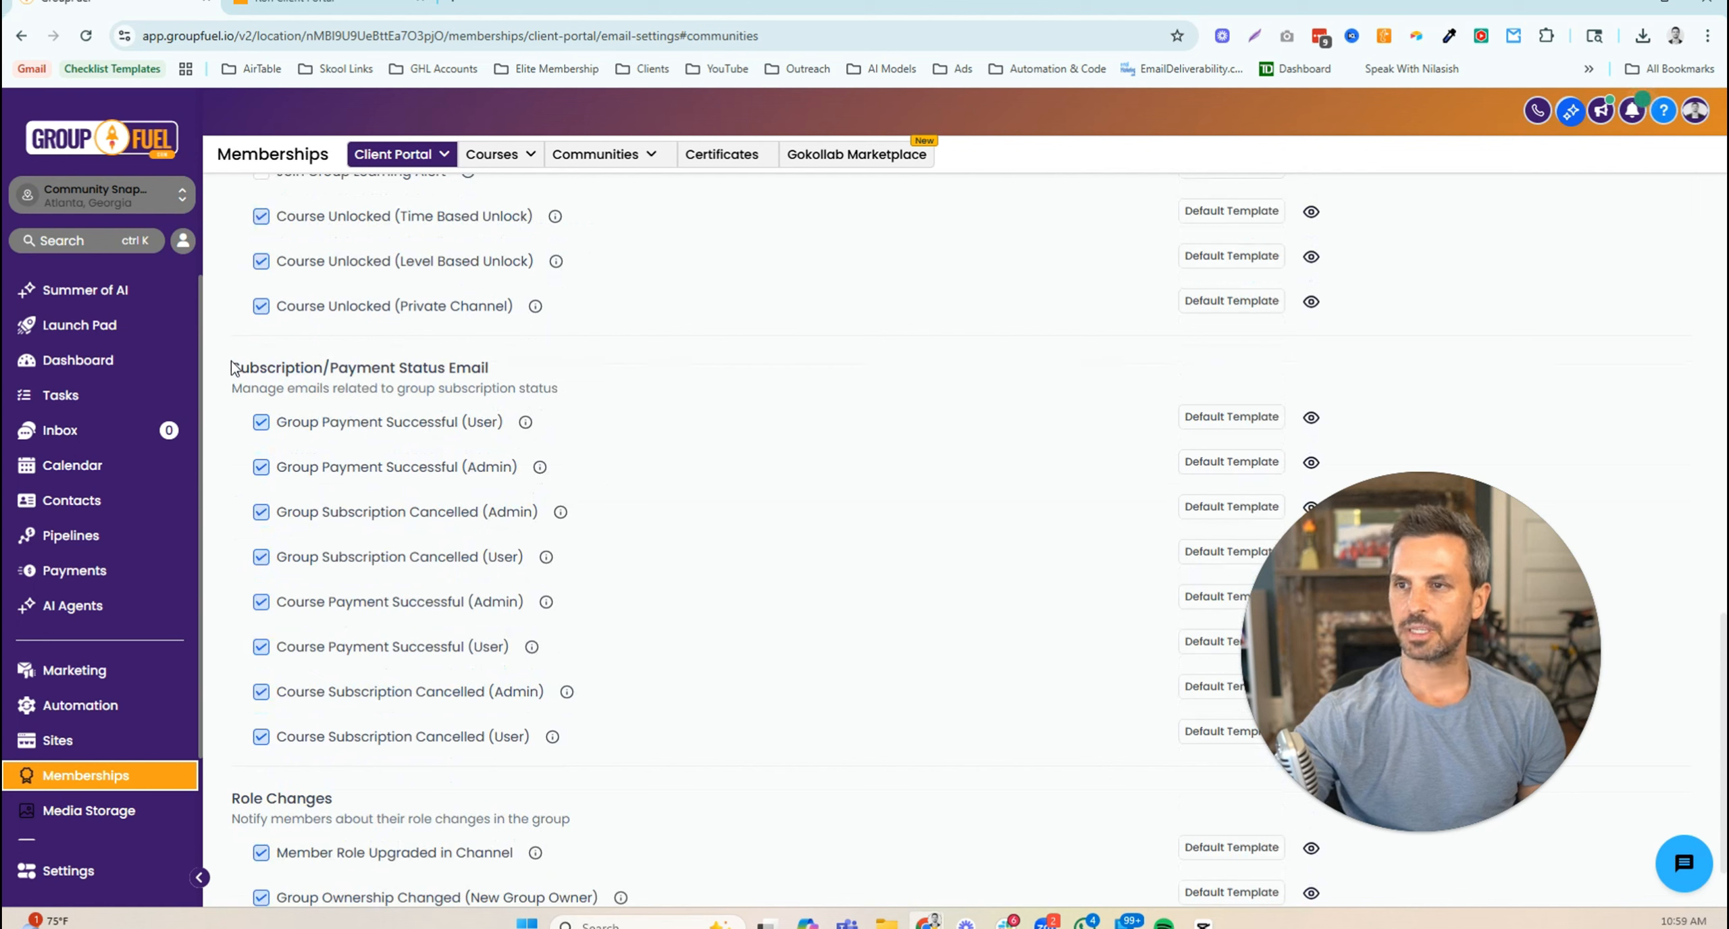
{"action": "left_click_drag", "start_coordinate": [232, 368], "coordinate": [455, 381]}
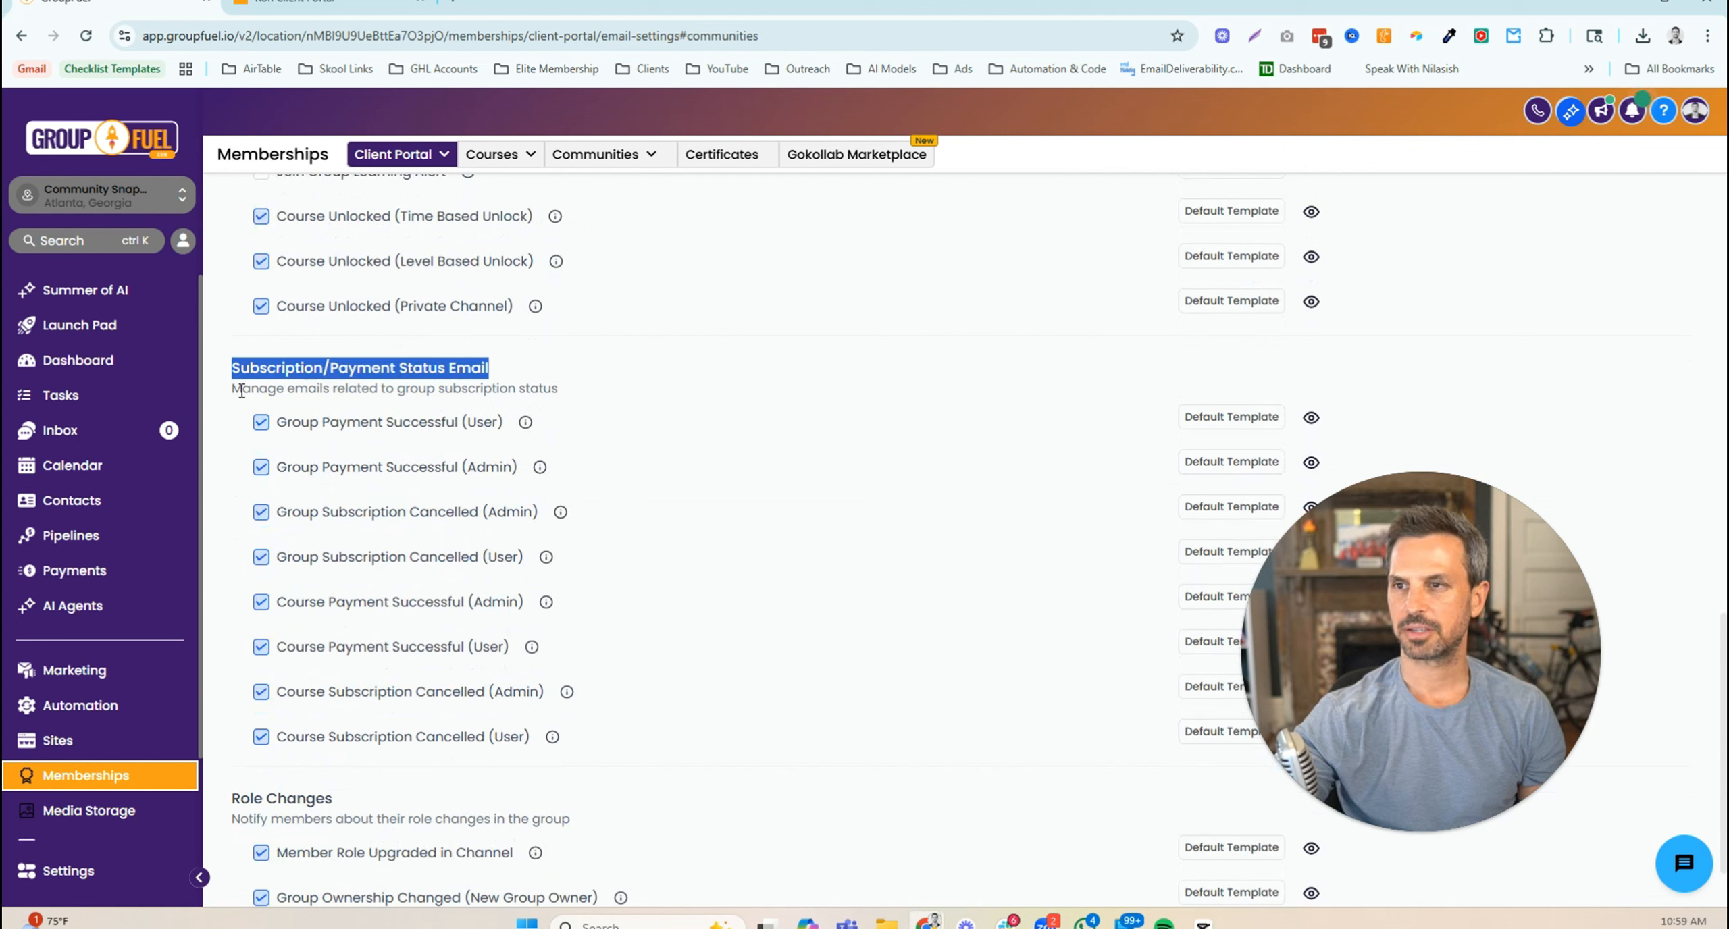
{"action": "left_click_drag", "start_coordinate": [238, 390], "coordinate": [558, 390]}
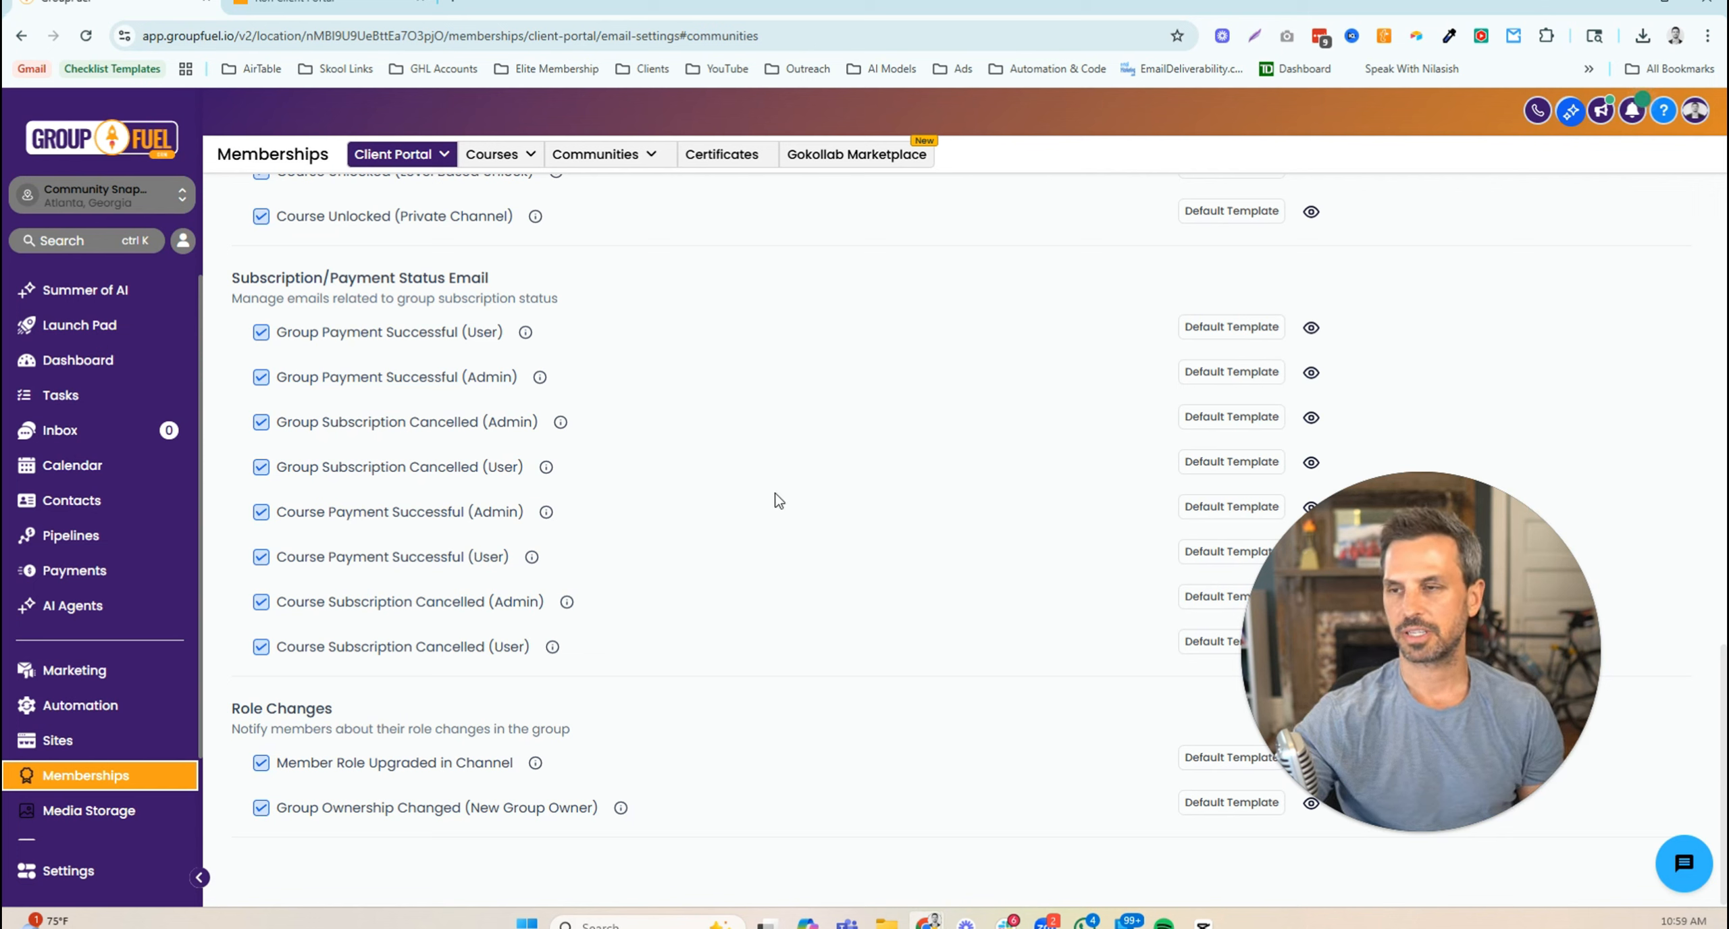
{"action": "scroll", "coordinate": [638, 555], "scroll_direction": "down", "scroll_amount": 1}
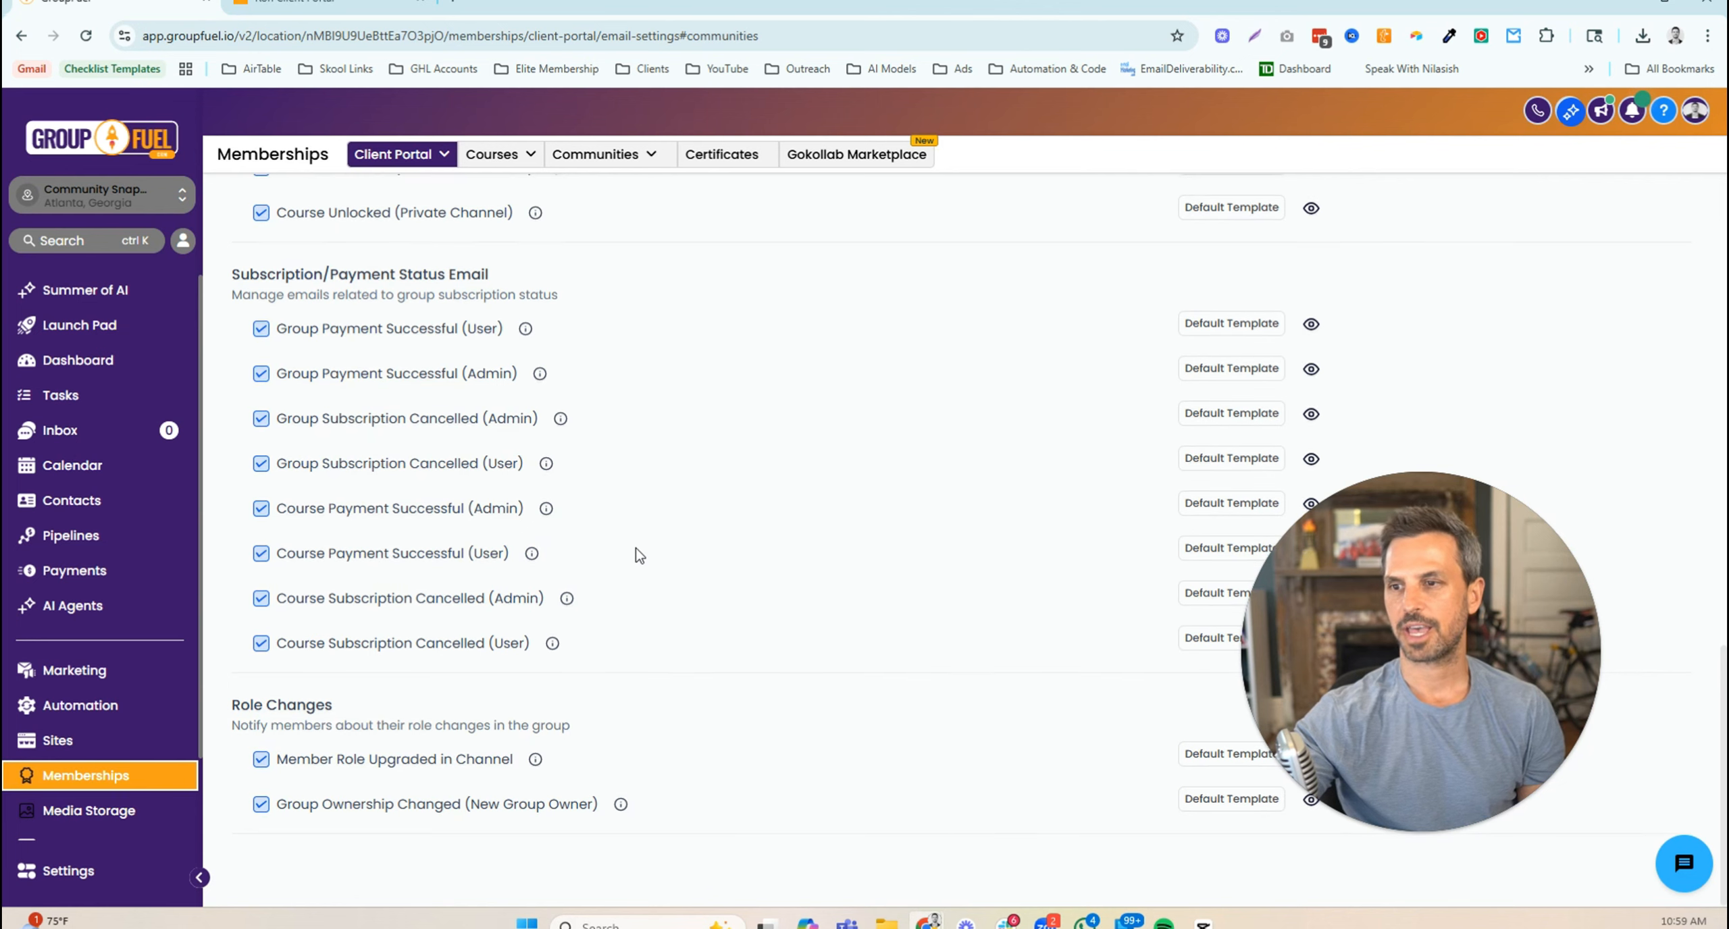
{"action": "left_click_drag", "start_coordinate": [257, 710], "coordinate": [335, 717]}
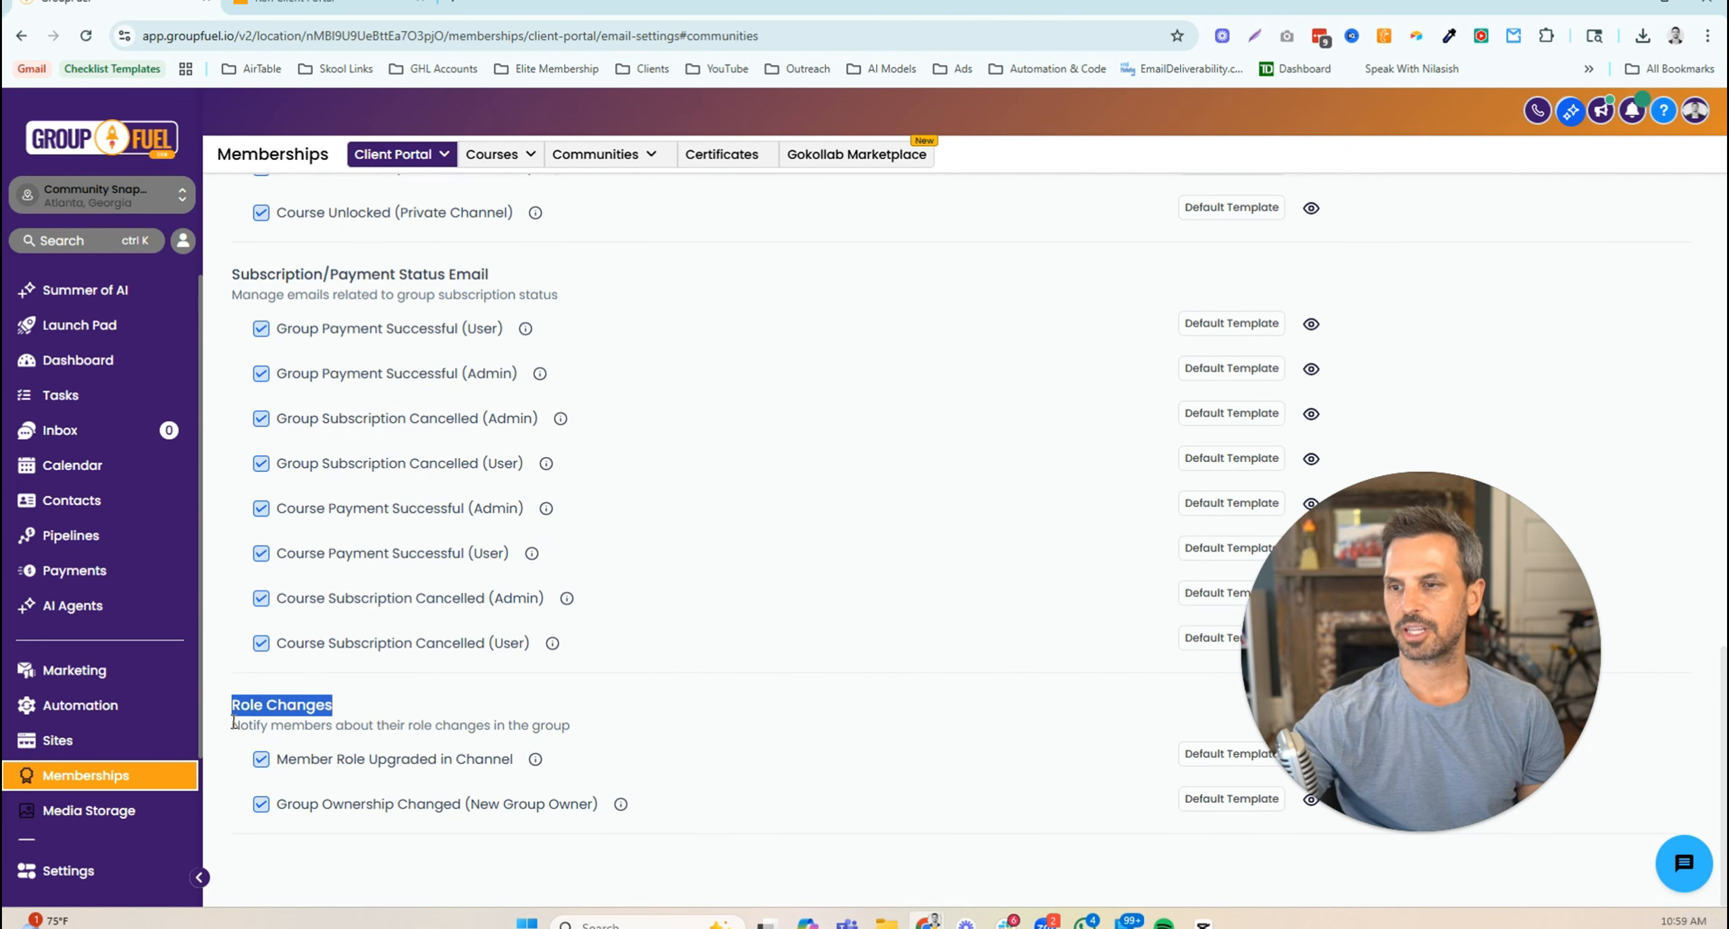
{"action": "left_click_drag", "start_coordinate": [233, 723], "coordinate": [470, 741]}
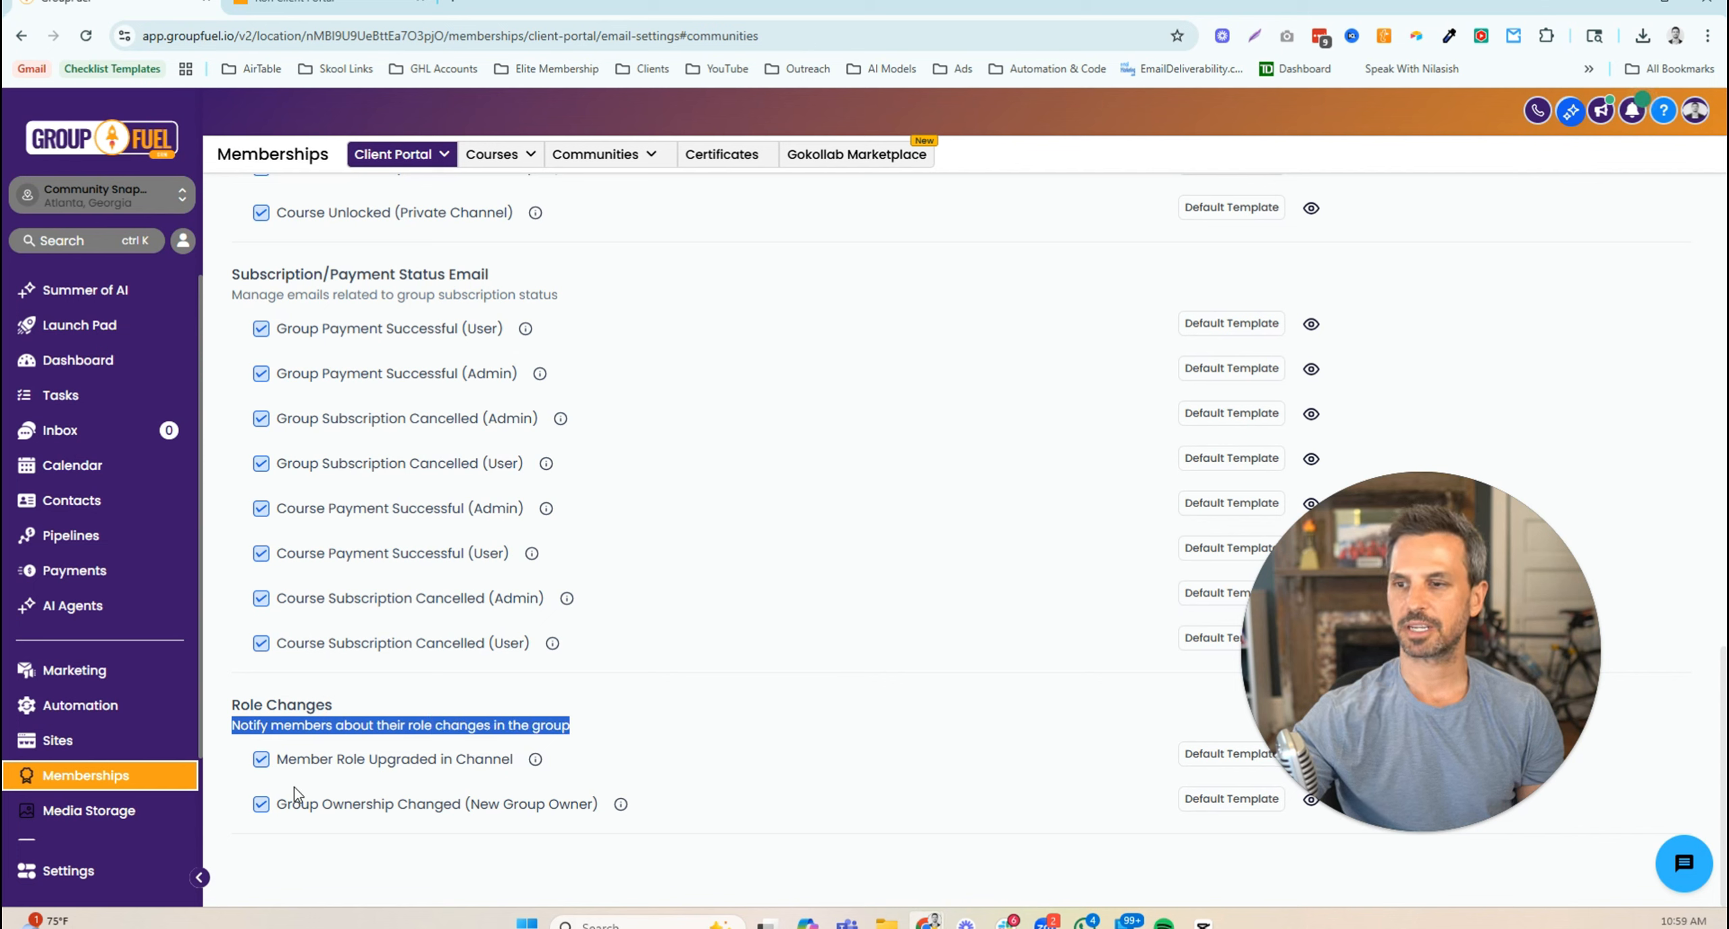
{"action": "left_click", "coordinate": [667, 748]}
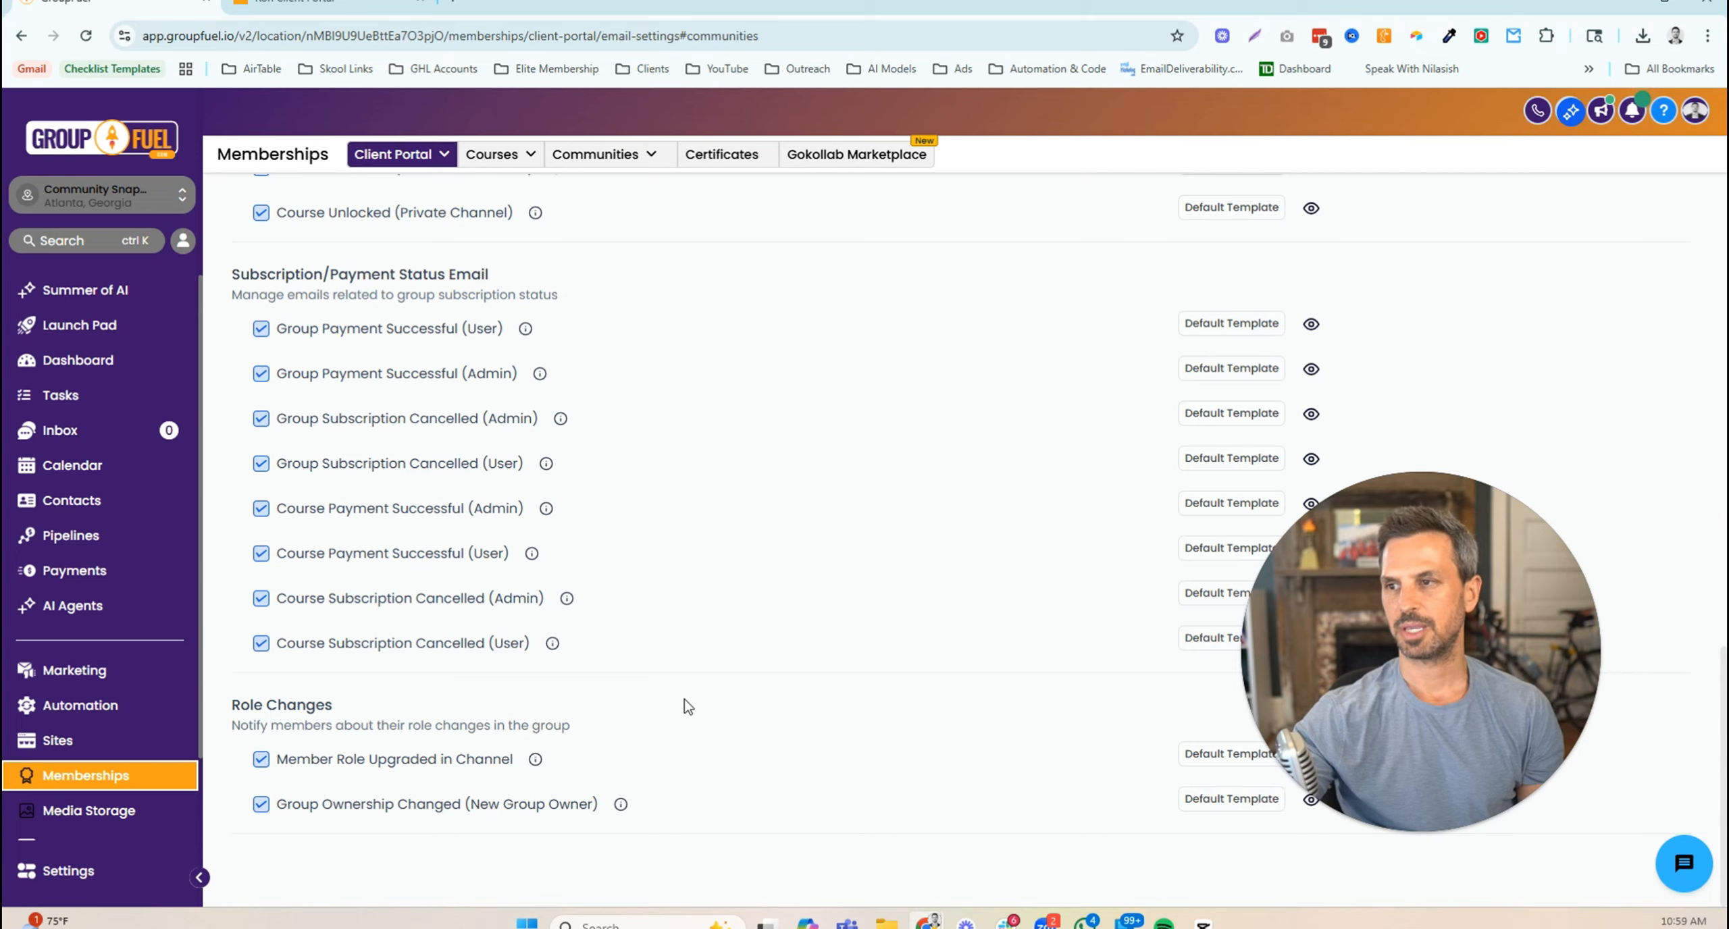
{"action": "scroll", "coordinate": [683, 700], "scroll_direction": "up", "scroll_amount": 10}
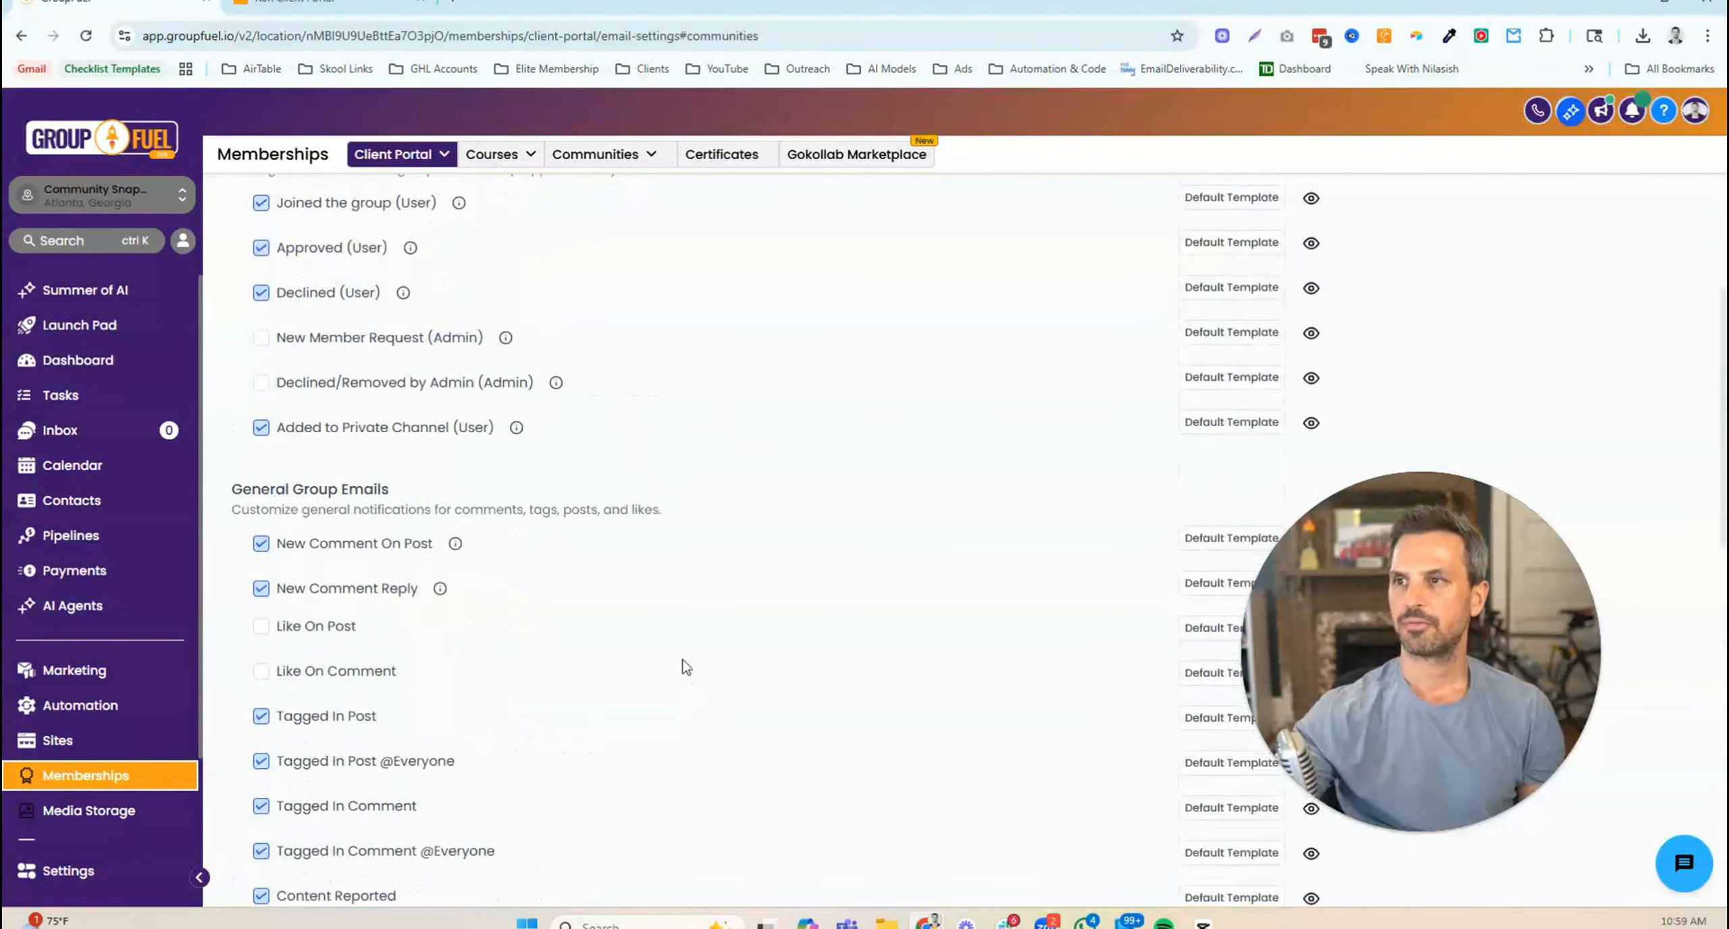
{"action": "scroll", "coordinate": [682, 665], "scroll_direction": "up", "scroll_amount": 5}
- Show the Certificates email notifications and highlight the Expiring Certificates heading
{"action": "left_click", "coordinate": [499, 327]}
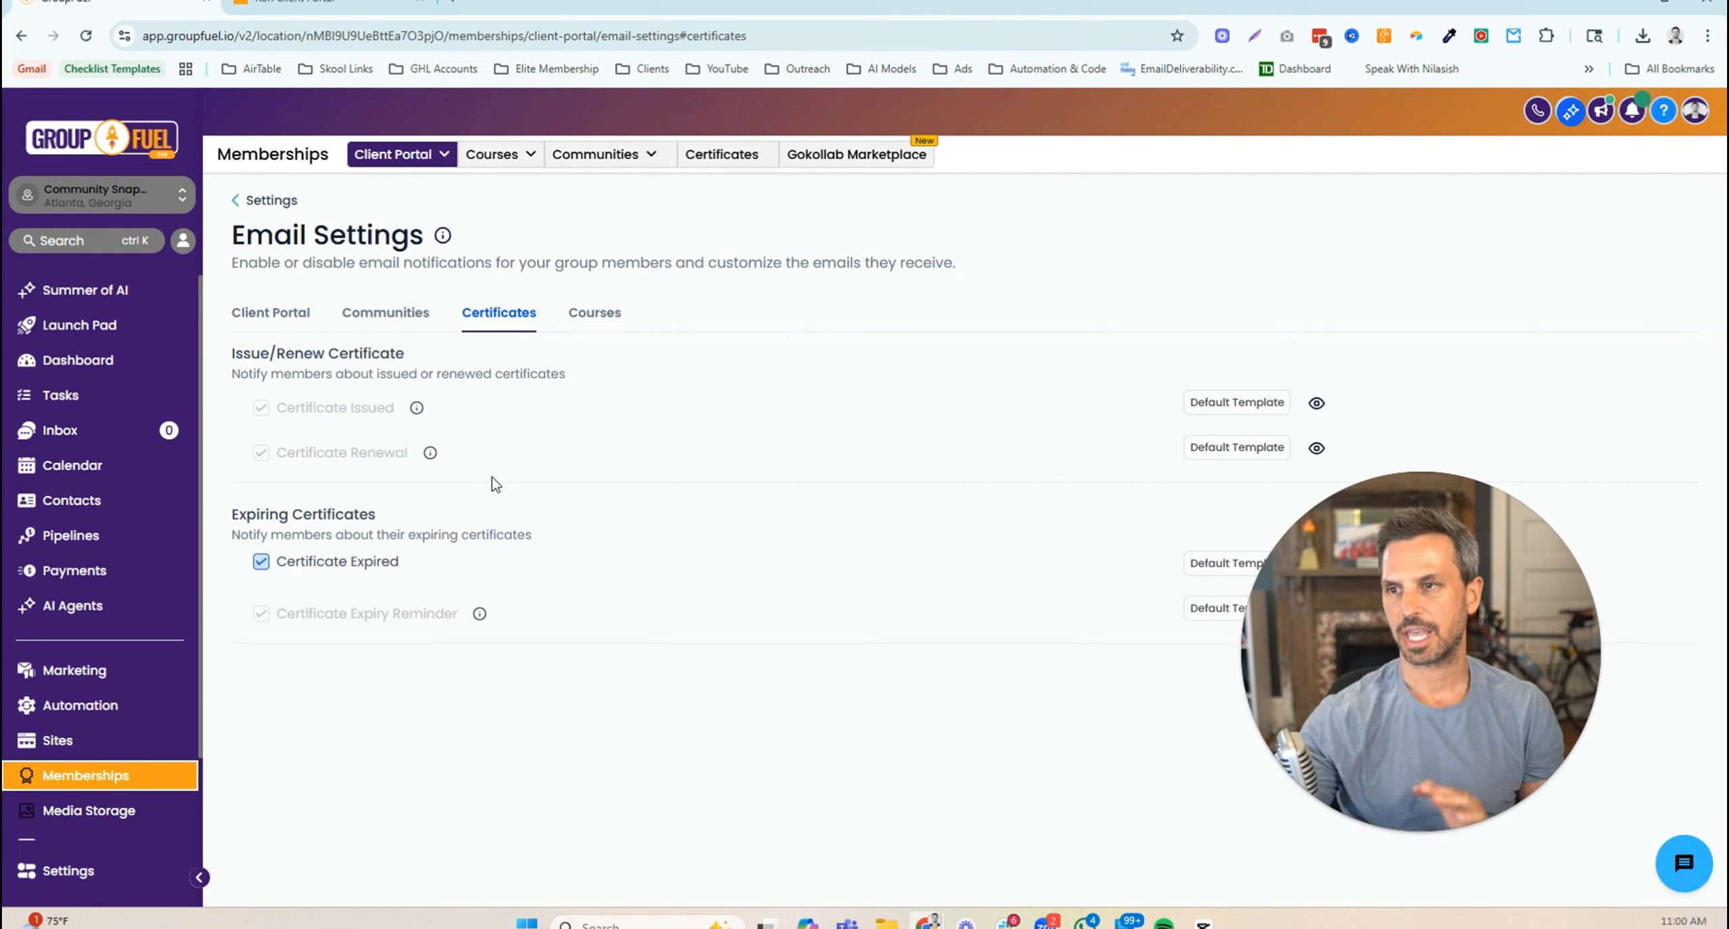
{"action": "left_click_drag", "start_coordinate": [237, 517], "coordinate": [384, 531]}
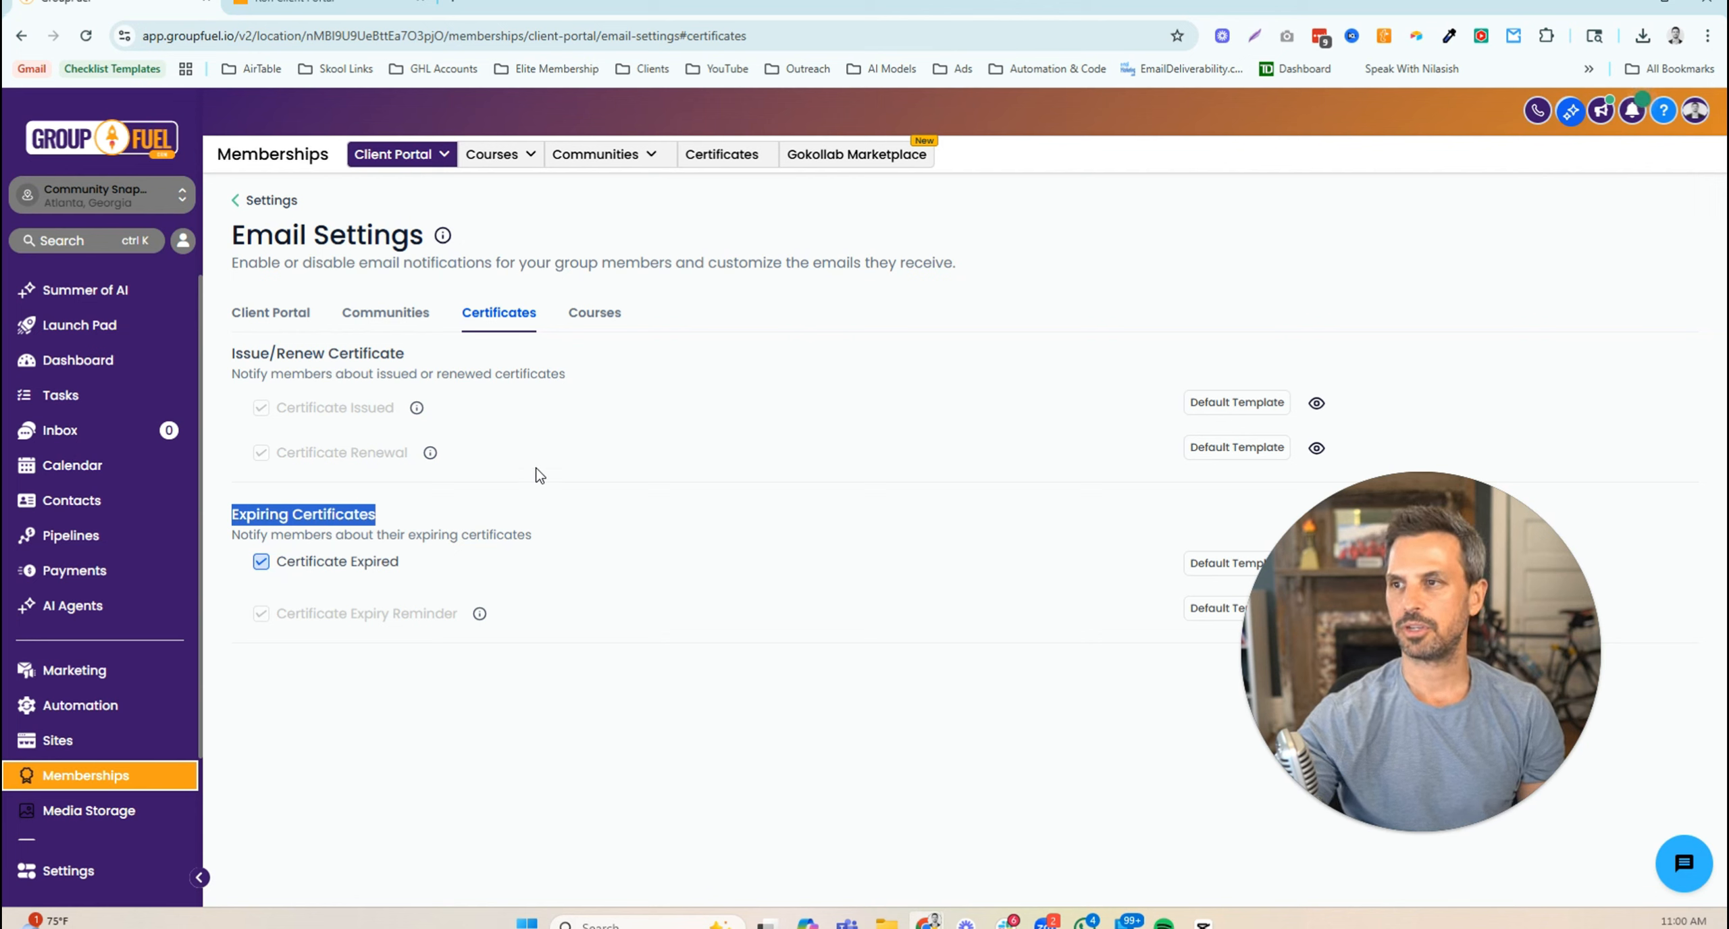
- Review the unchecked New Comments In Courses notification, then return to the client portal Dashboard
{"action": "left_click", "coordinate": [595, 317]}
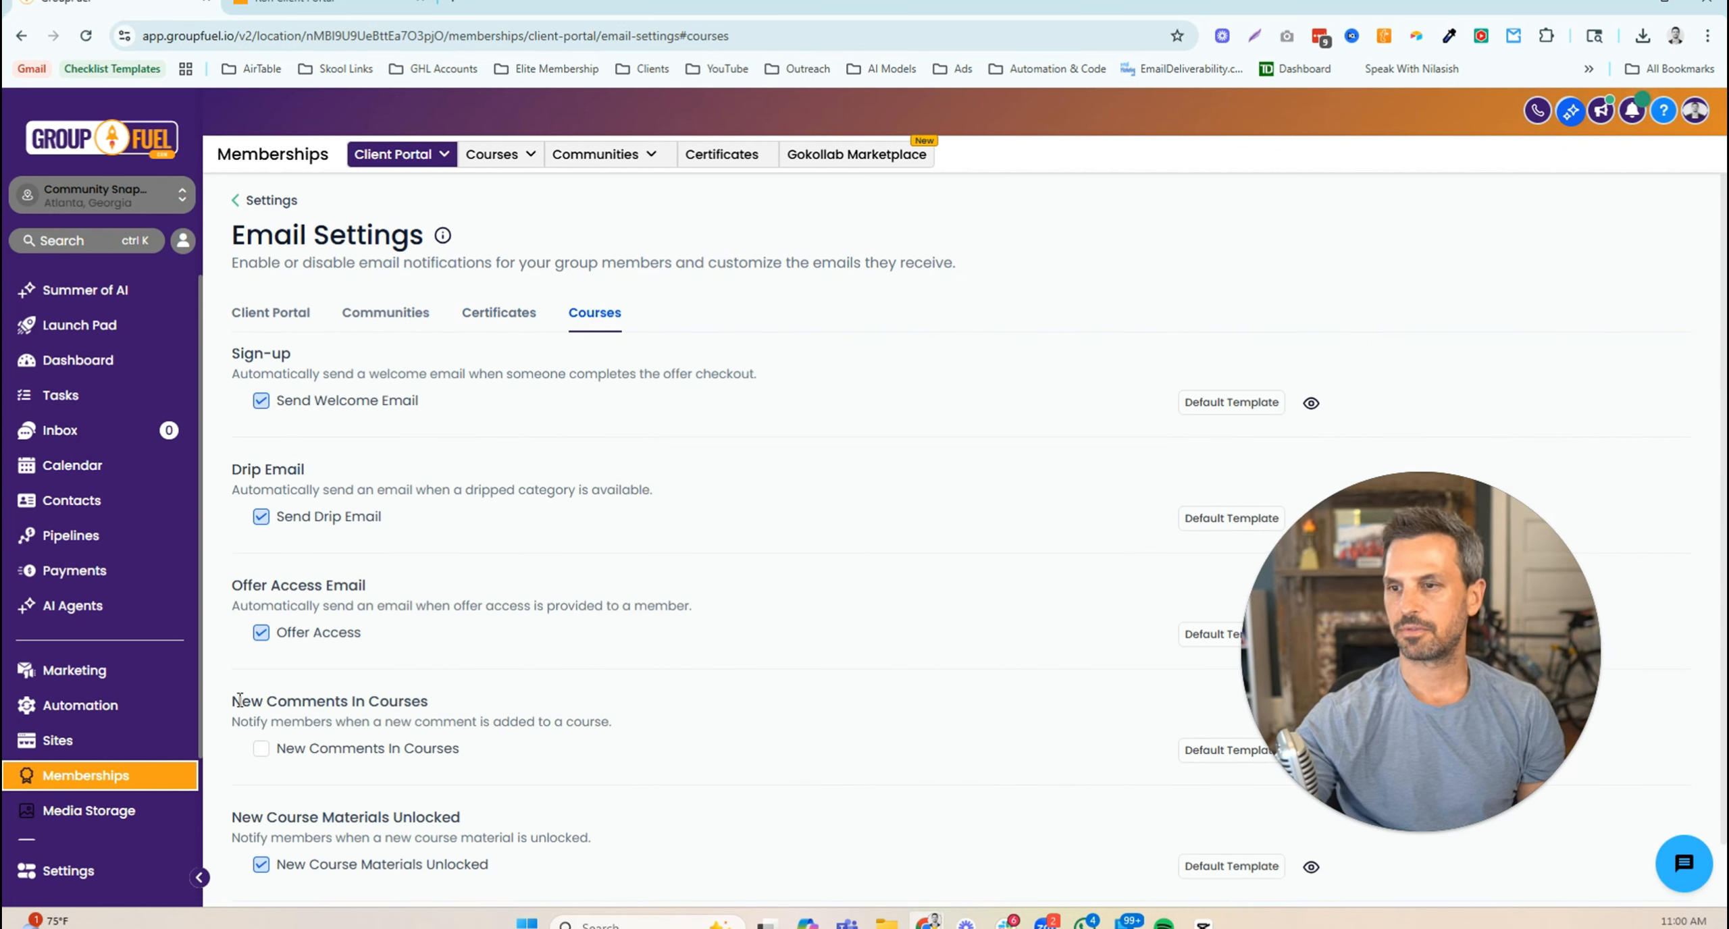
{"action": "left_click_drag", "start_coordinate": [244, 703], "coordinate": [433, 699]}
{"action": "left_click", "coordinate": [276, 714]}
{"action": "left_click_drag", "start_coordinate": [235, 721], "coordinate": [610, 741]}
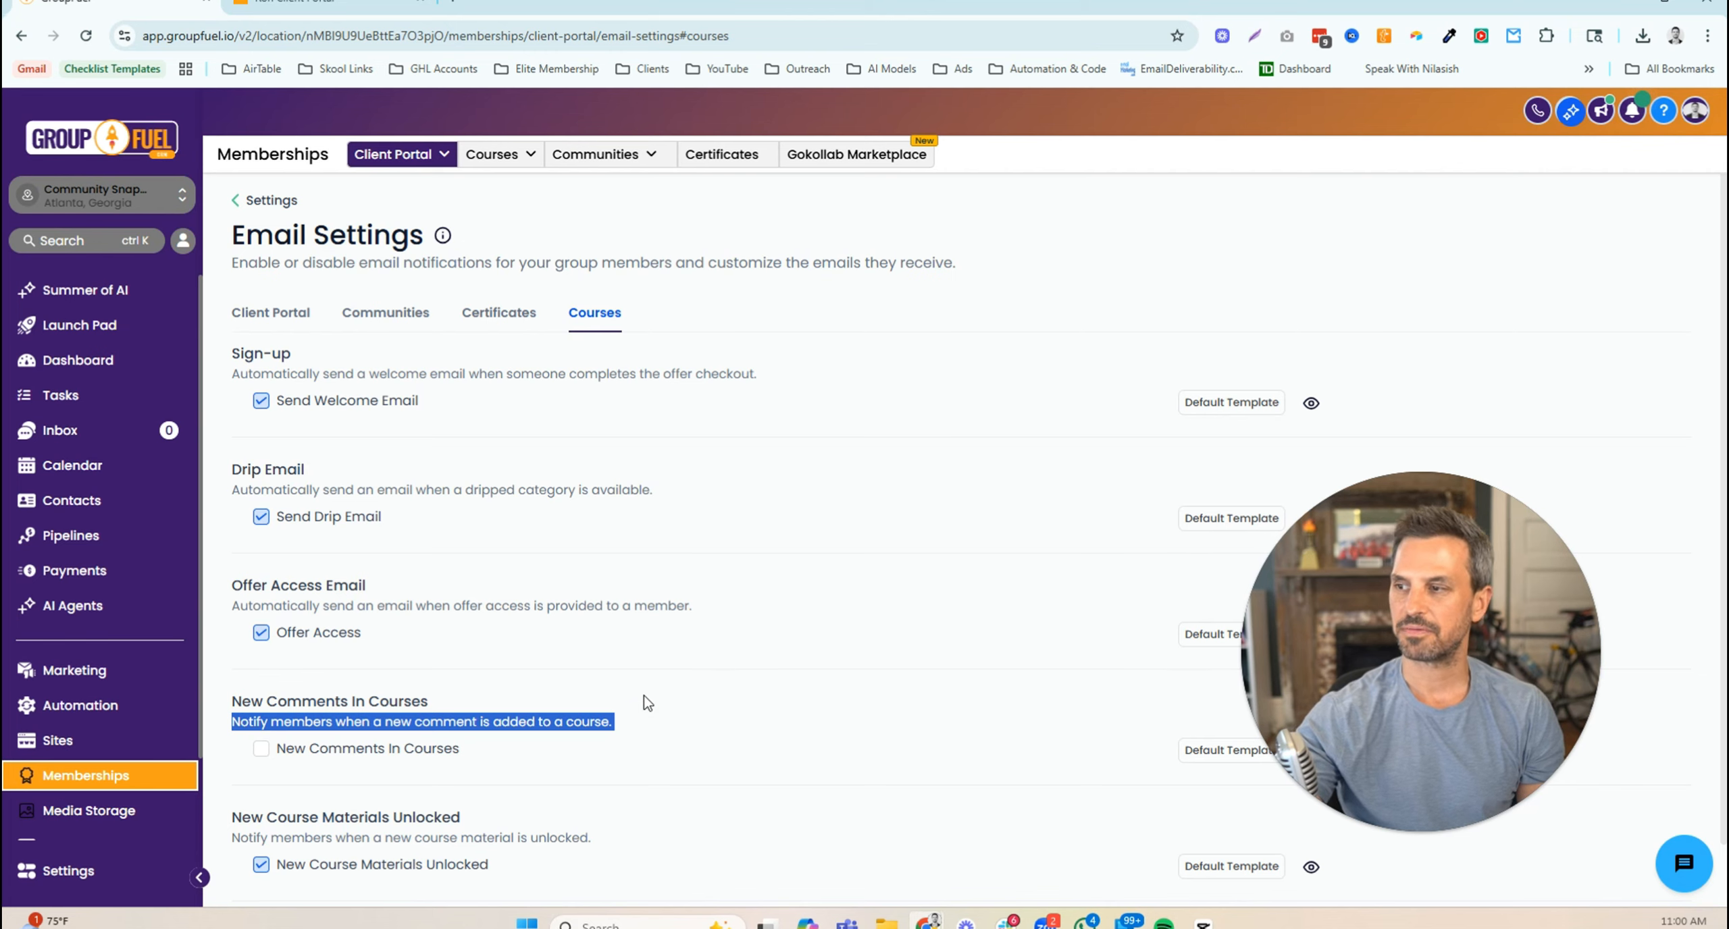
{"action": "scroll", "coordinate": [645, 702], "scroll_direction": "down", "scroll_amount": 1}
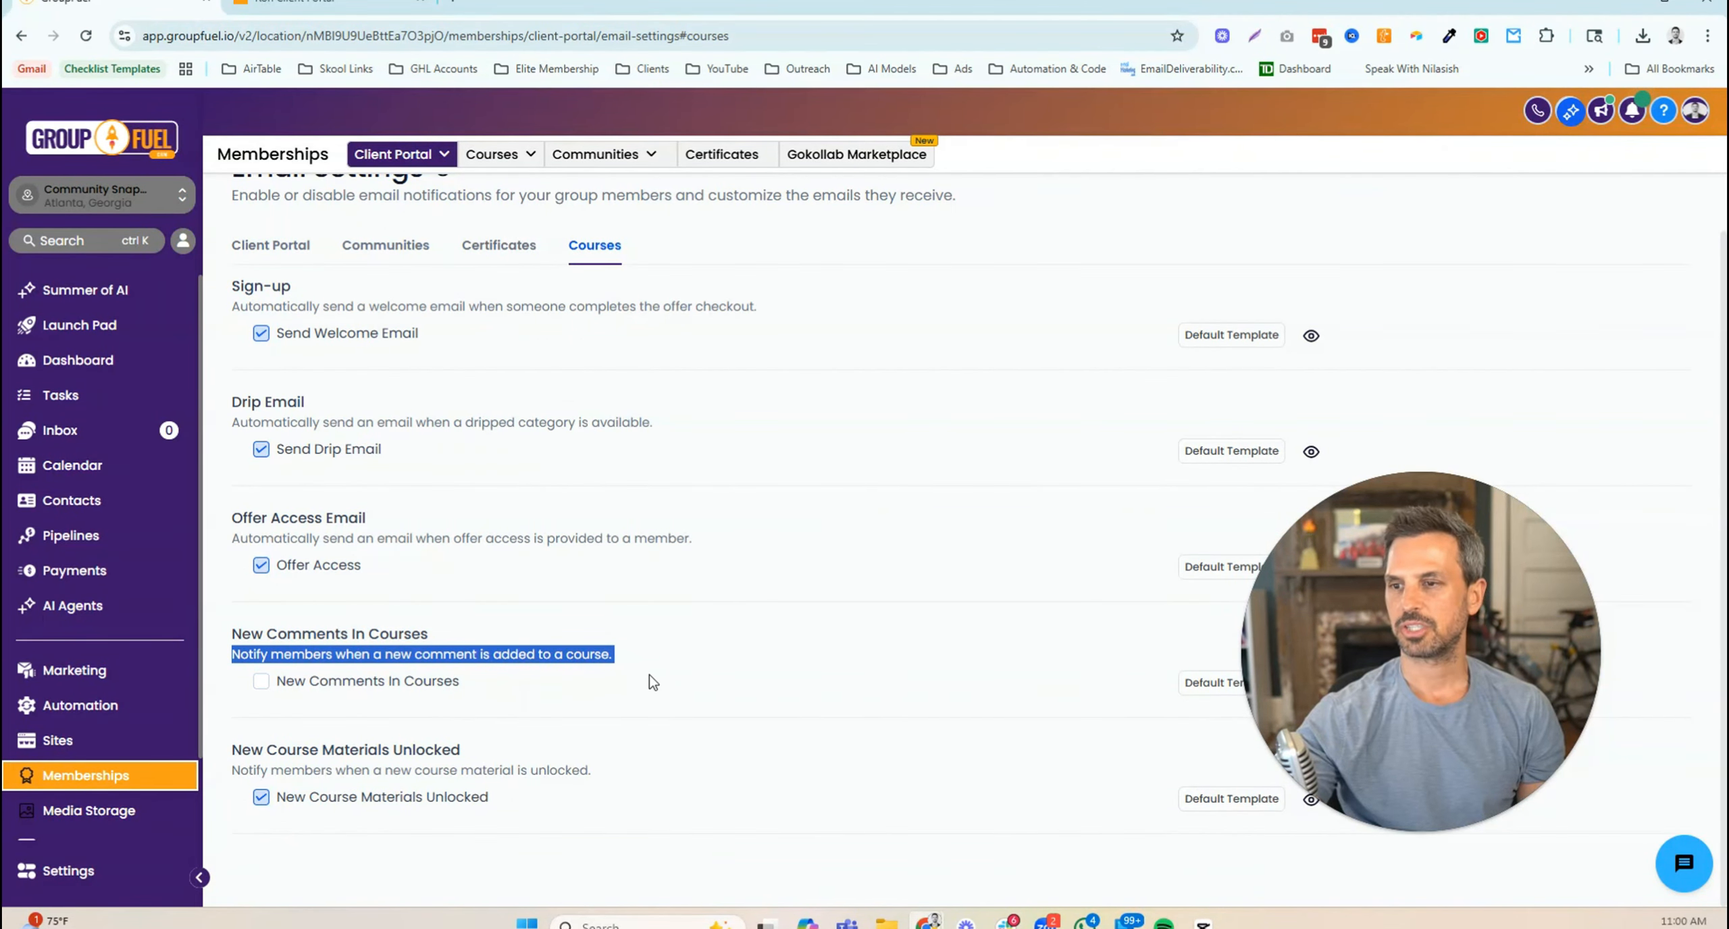
{"action": "scroll", "coordinate": [648, 675], "scroll_direction": "up", "scroll_amount": 1}
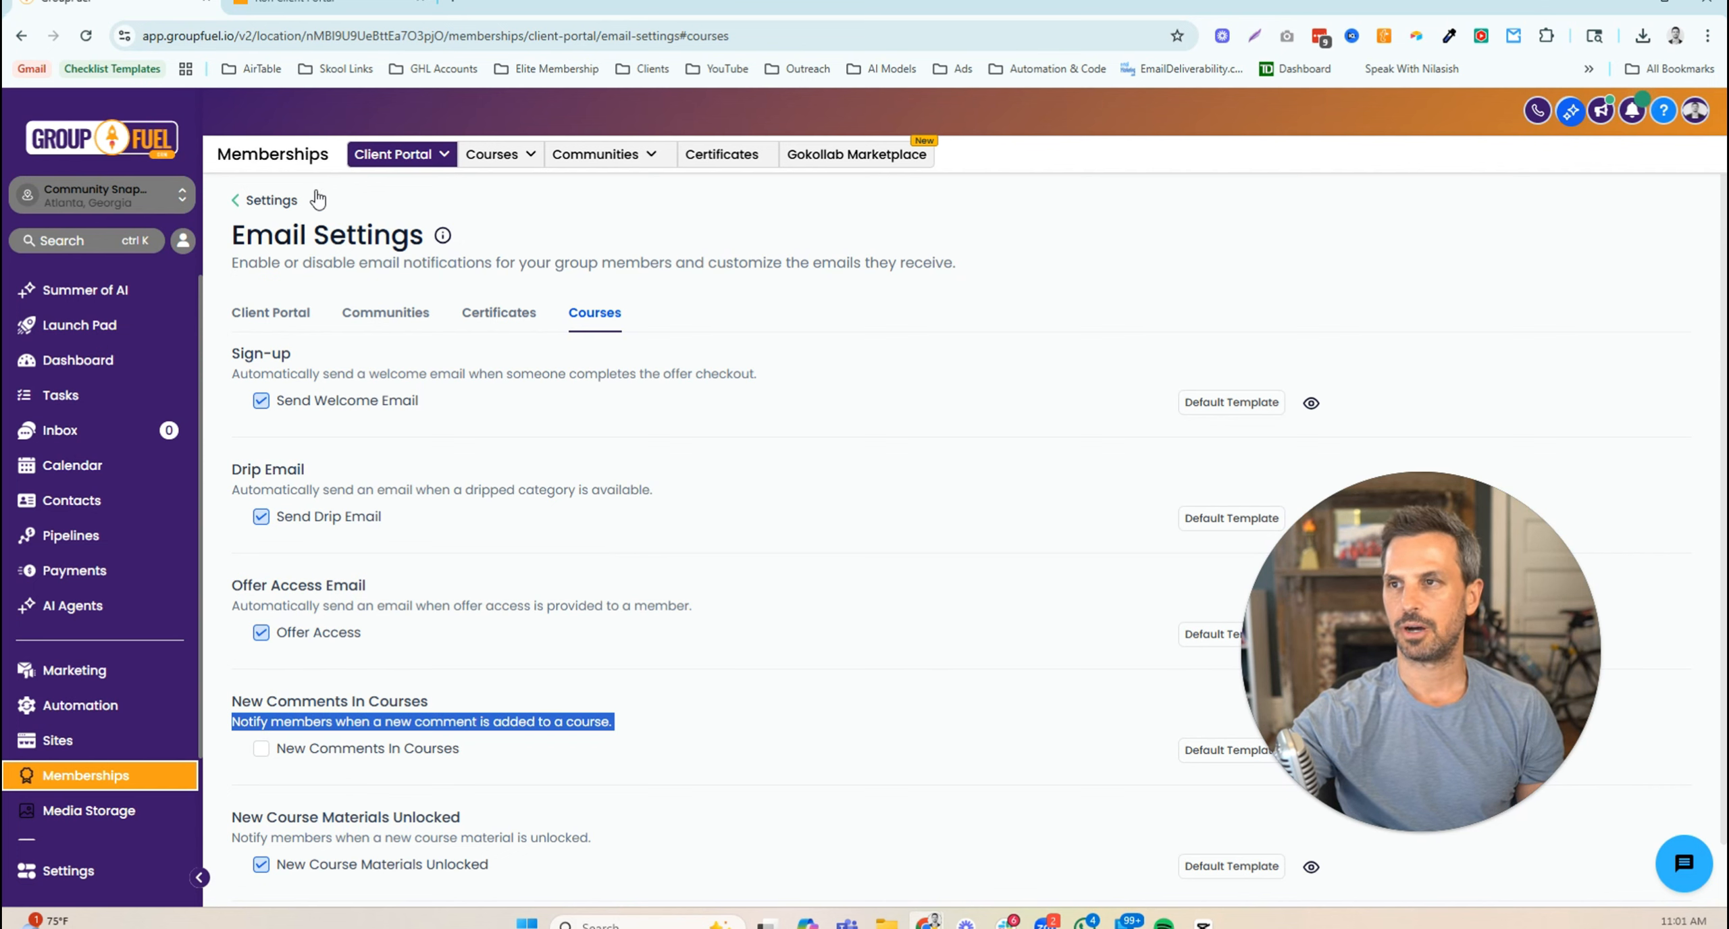
{"action": "left_click", "coordinate": [364, 187]}
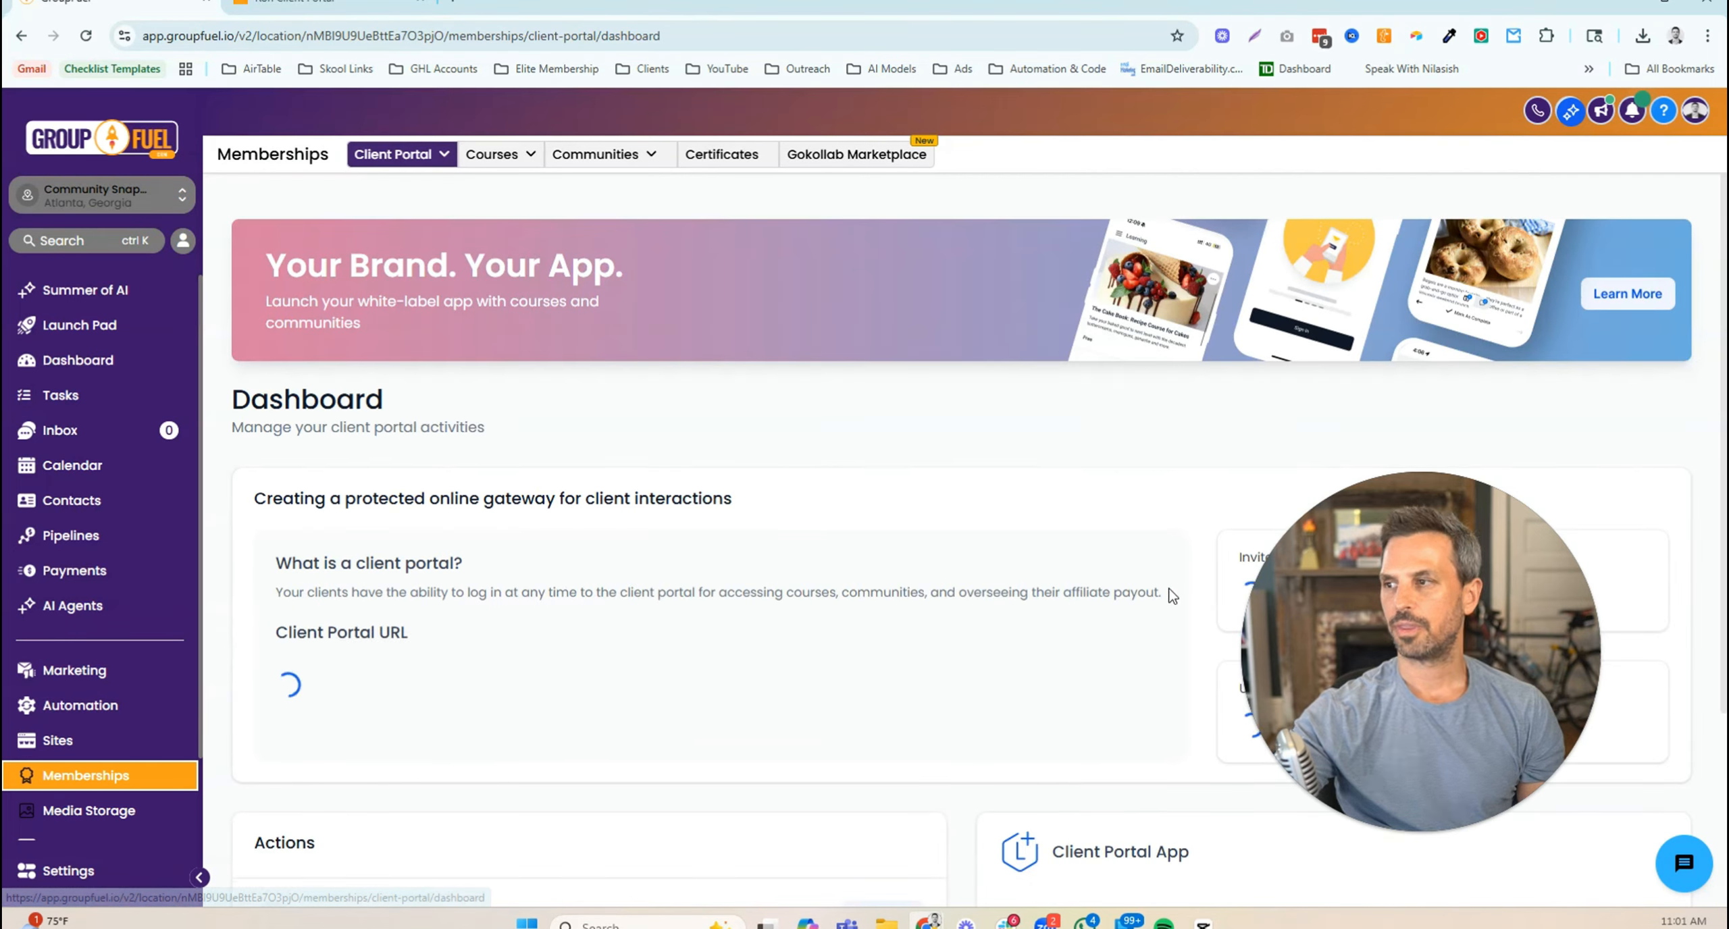